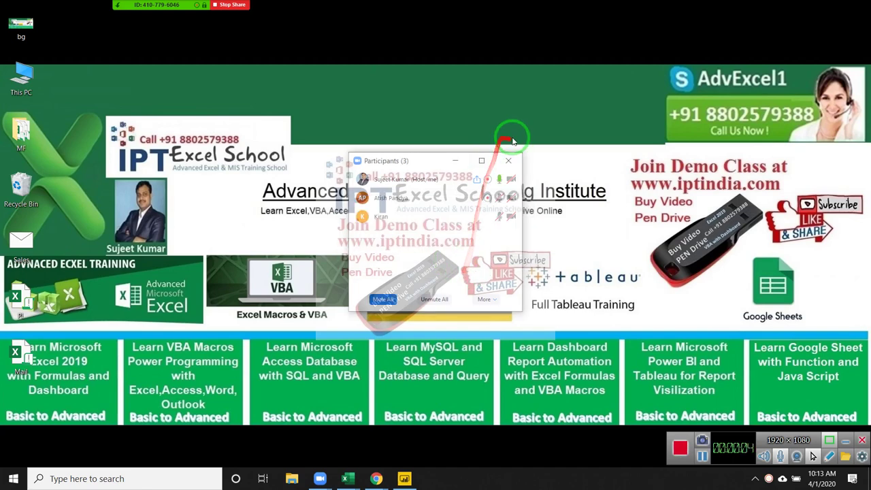
Close the Zoom Participants window so only the desktop background shows
left_click(508, 160)
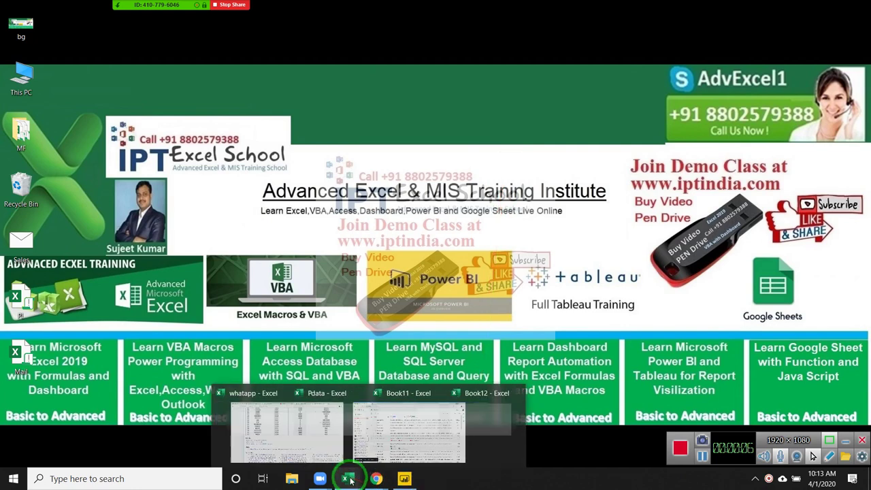
mouse_move(347, 478)
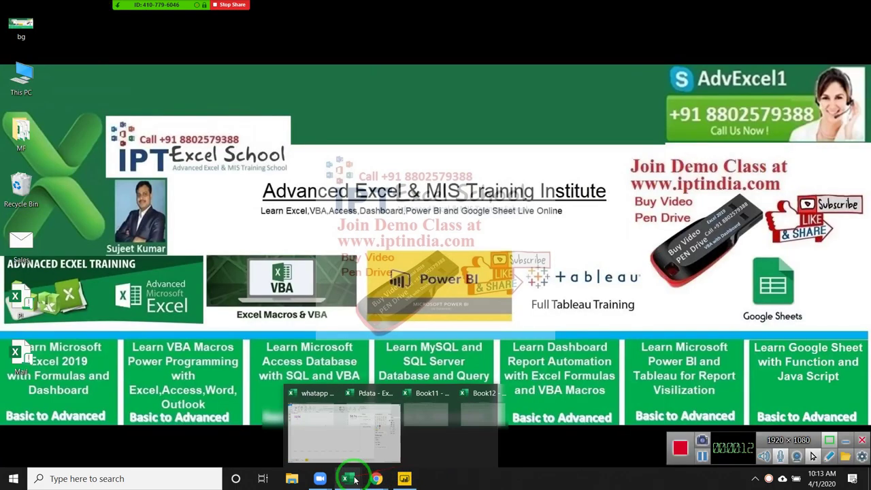
Bring Book12 to the front and look over the Data1 names with Jan–Aug figures
left_click(501, 436)
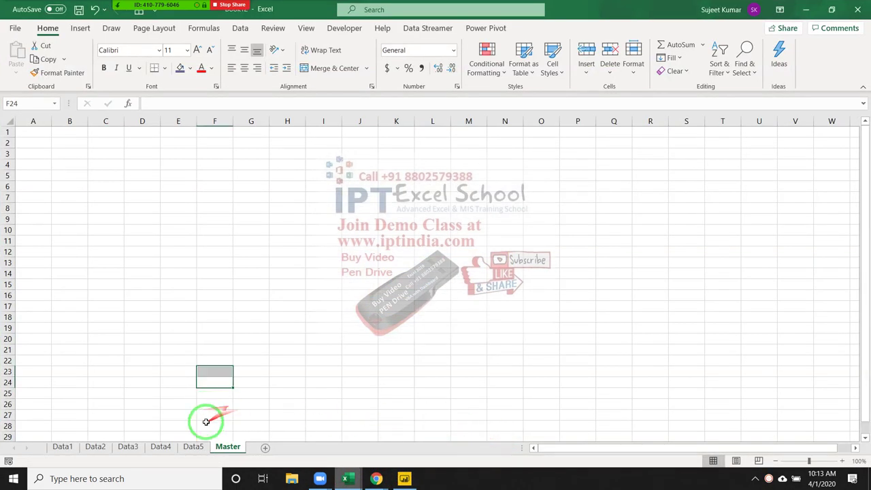
left_click(43, 131)
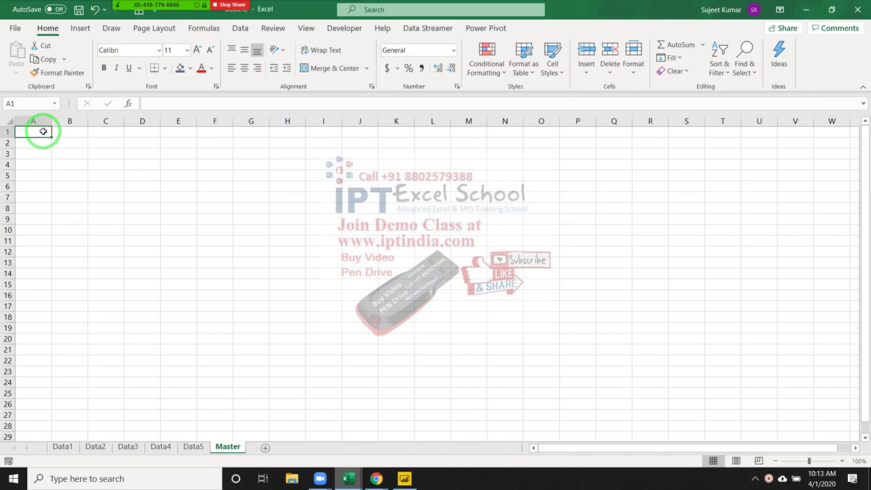
left_click_drag(58, 440, 61, 447)
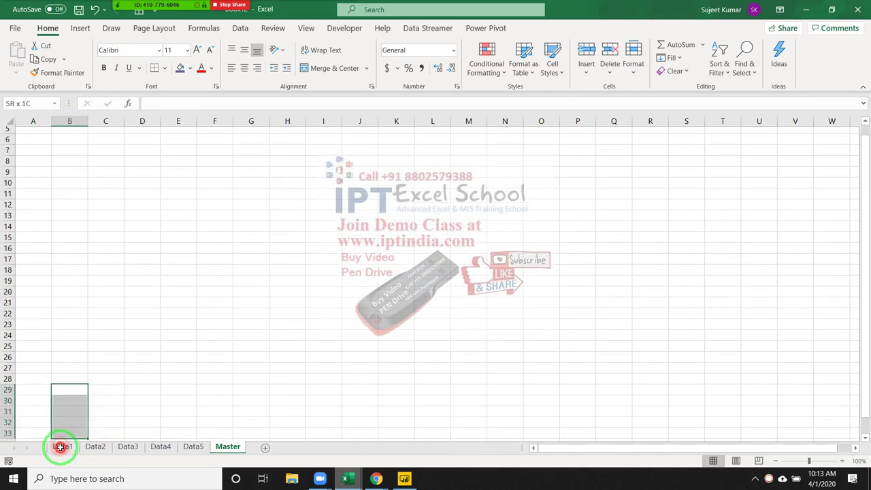
left_click(60, 447)
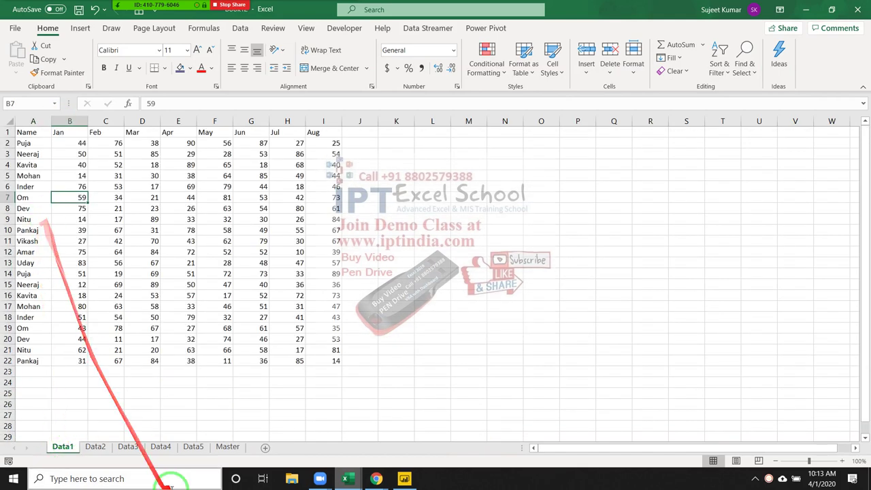
left_click(228, 450)
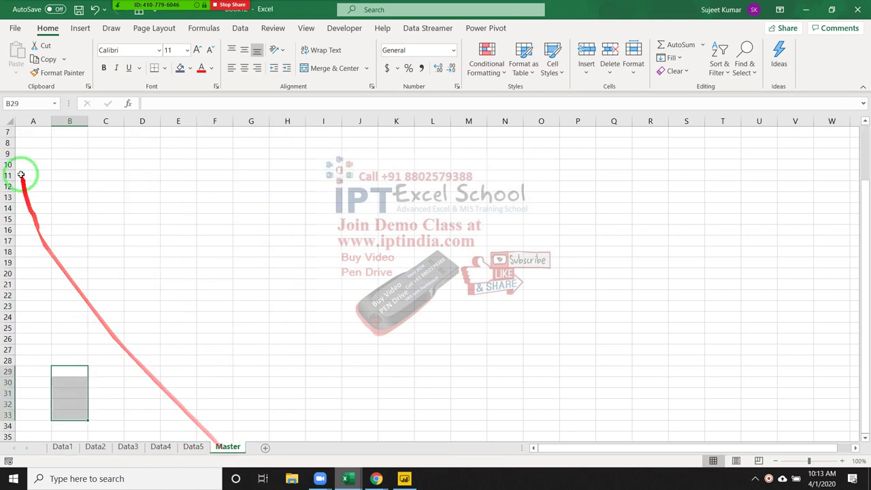
Return to cell A1 of the empty Master sheet and show the Developer tab
left_click(27, 131)
key("ctrl+Home")
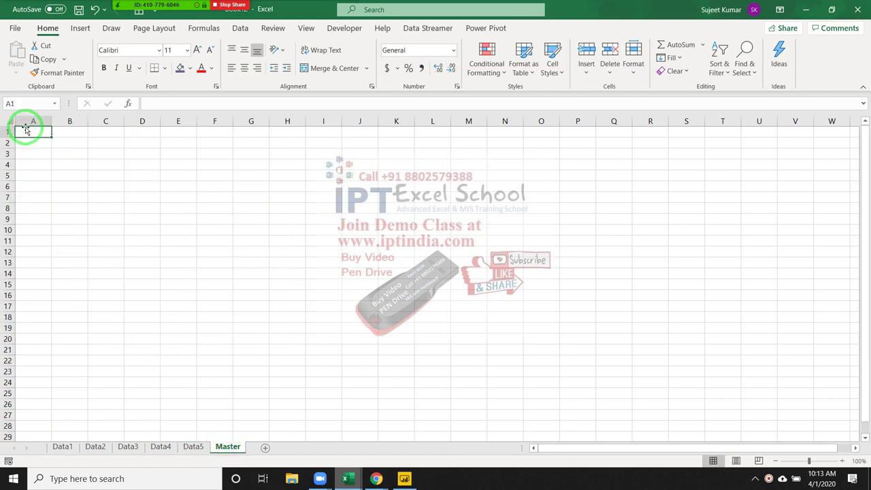
left_click(329, 31)
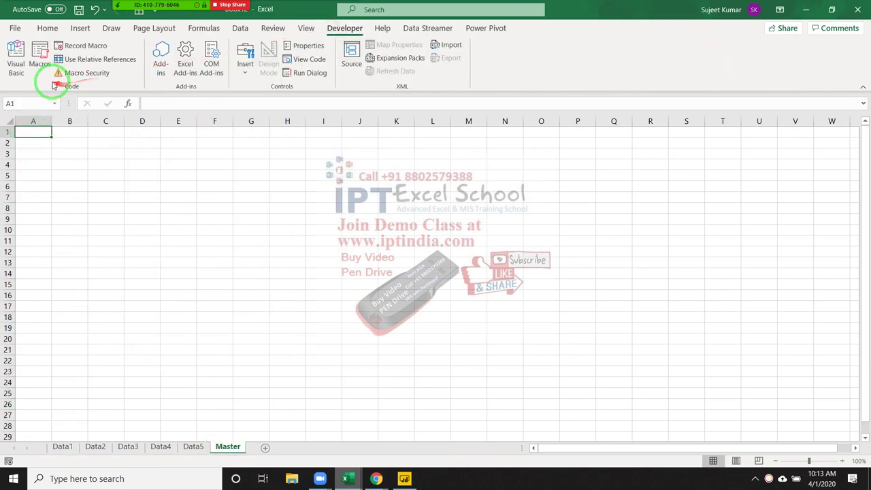
Open the Visual Basic editor and select Book12's Microsoft Excel Objects folder
left_click(26, 78)
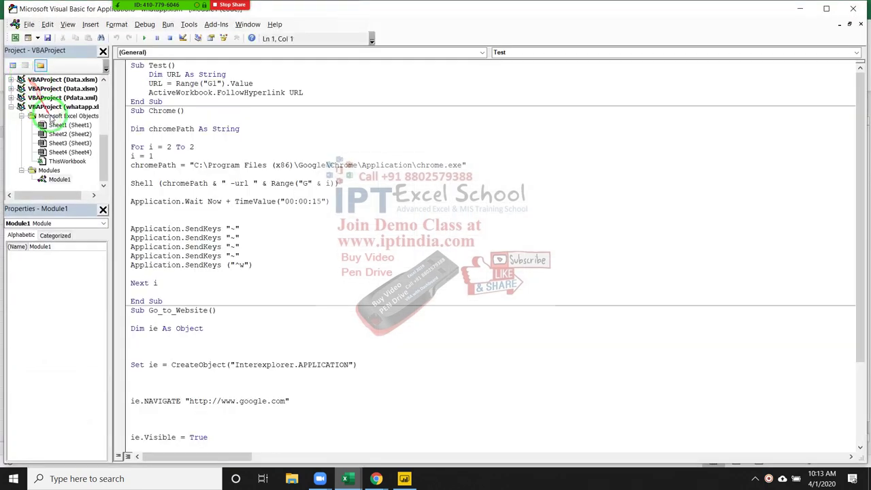
left_click(251, 283)
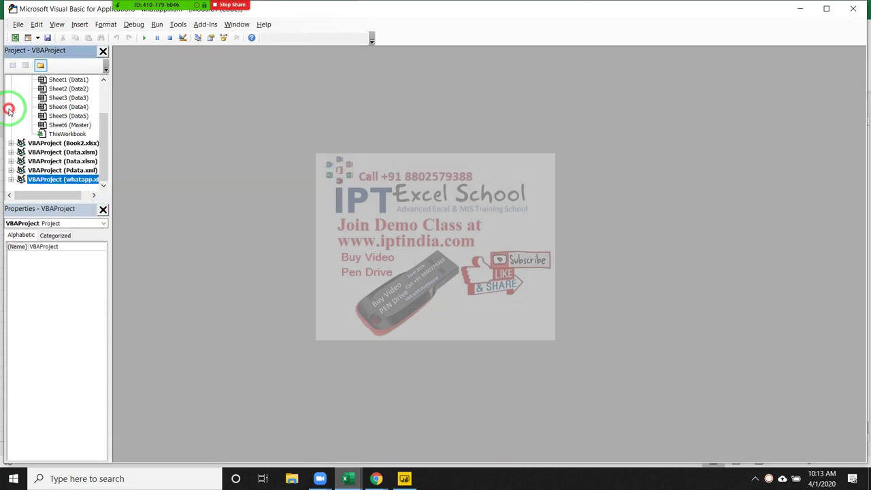
left_click(11, 107)
left_click(65, 115)
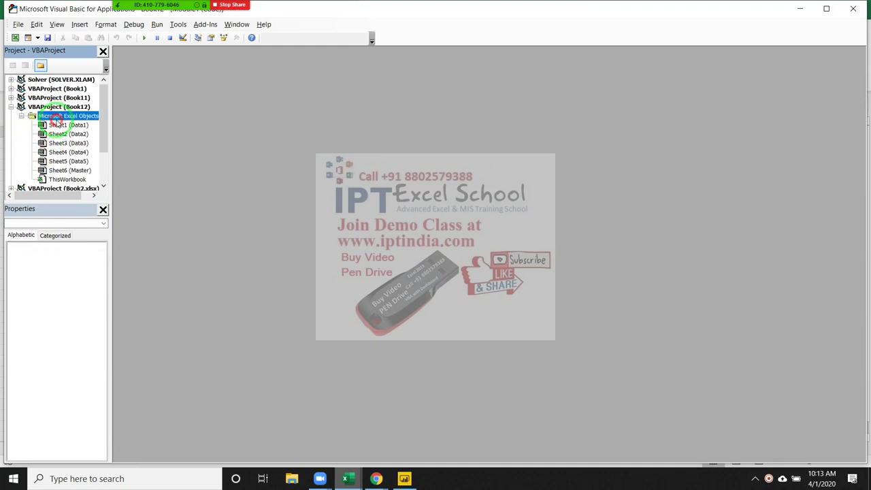
scroll(61, 116, "down", 1)
Insert Module1 into Book12 and write an empty Sub dataC() procedure
left_click(79, 24)
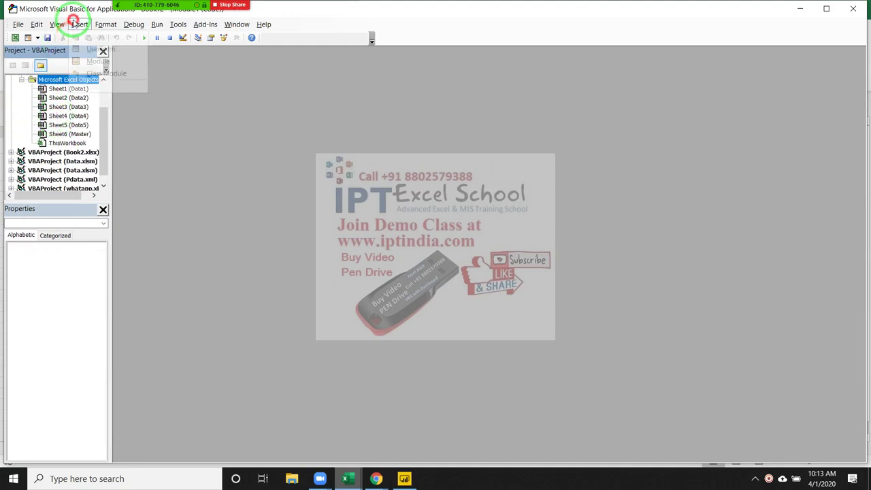
left_click(92, 59)
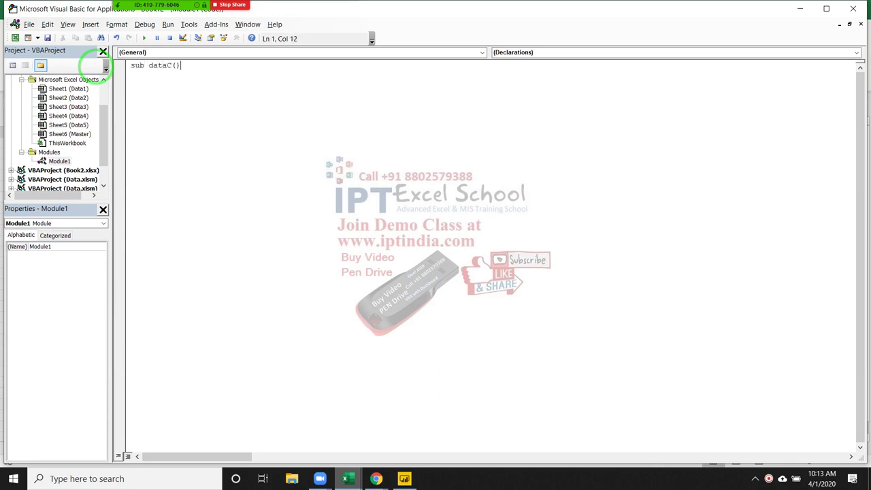
key("Return")
key("Return")
key("Return")
key("alt+Tab")
key("alt+Tab")
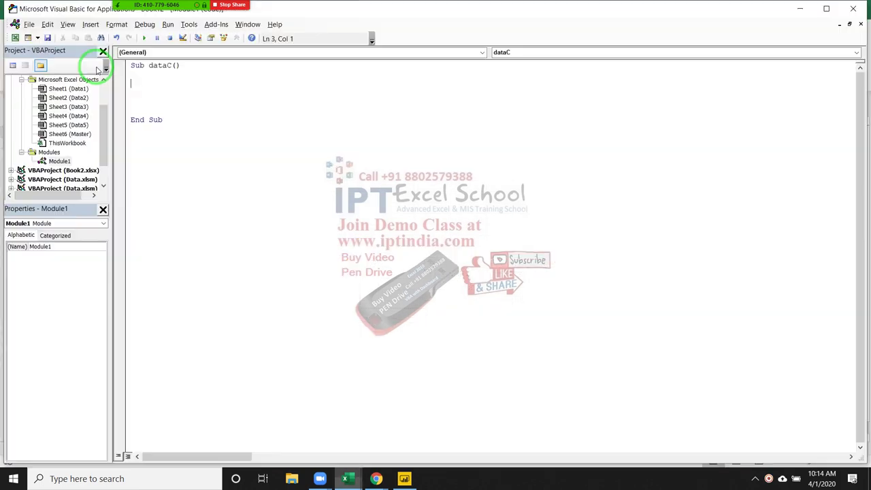
key("alt+Tab")
Switch to Book12 and review the Data1 table A1:I22 and the Master sheet
key("Tab")
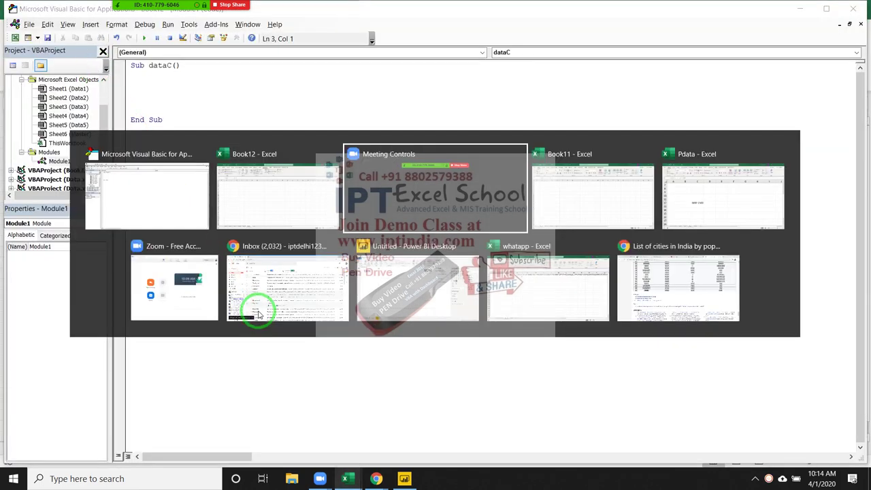
key("Tab")
key("Tab")
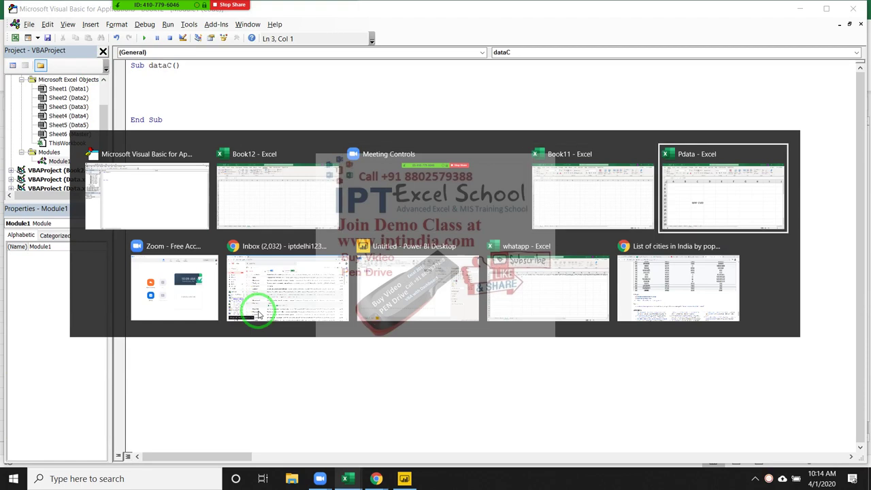
key("shift+Tab")
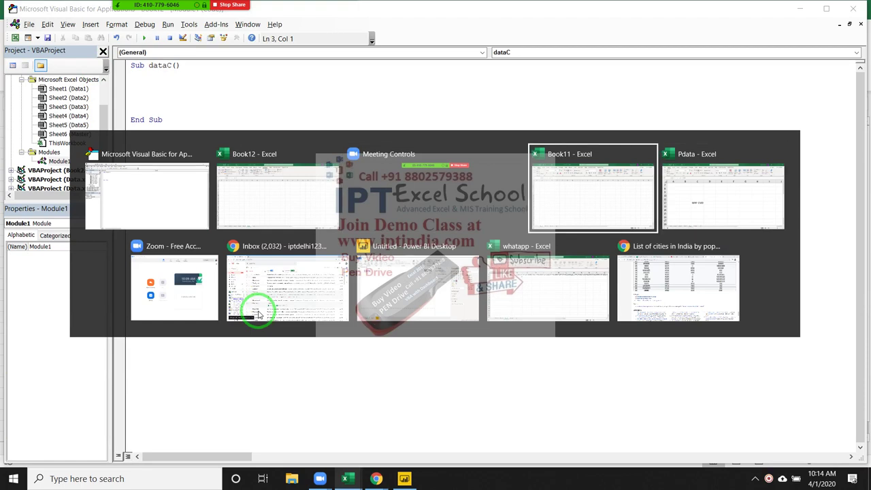
key("shift+Tab")
key("shift+Tab")
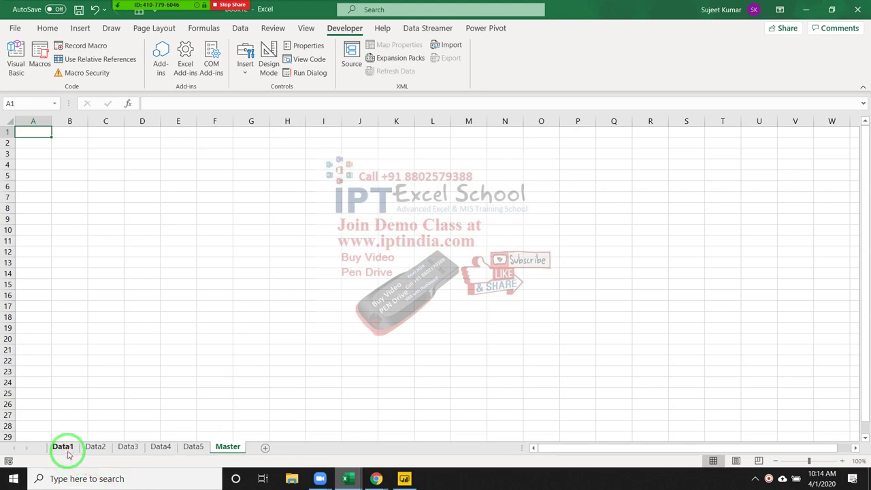
left_click(62, 447)
left_click(22, 143)
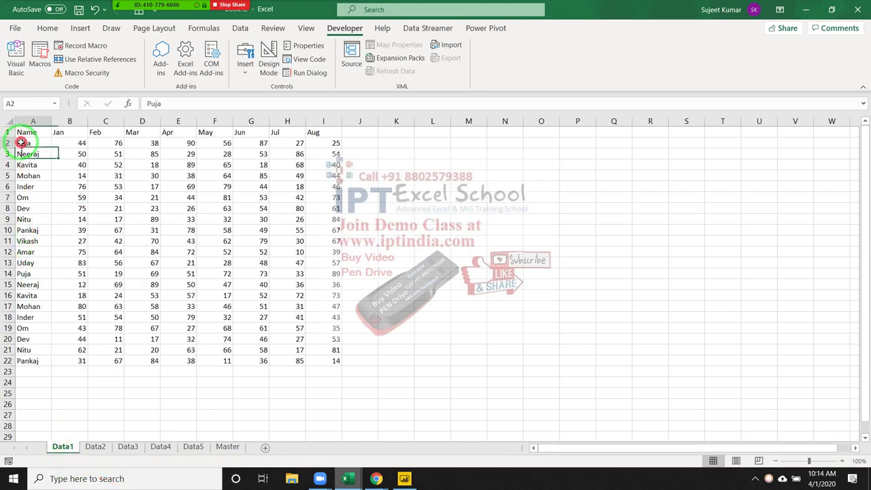
key("ctrl+a")
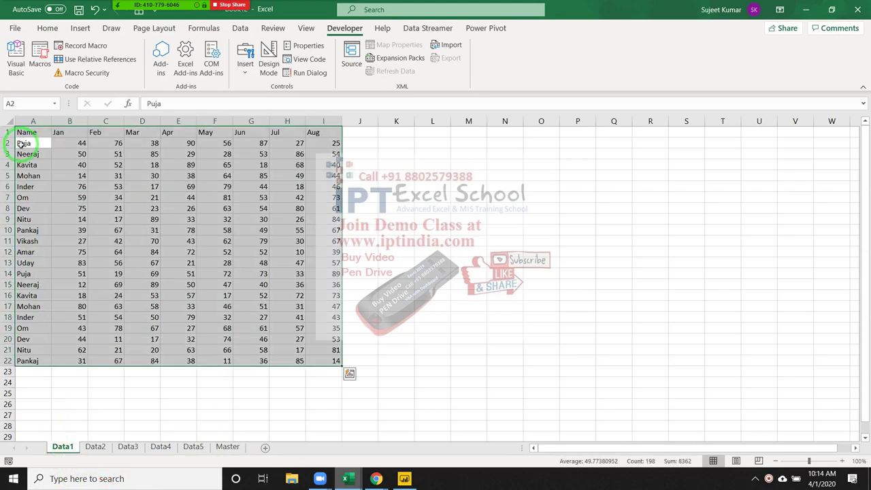
left_click(229, 447)
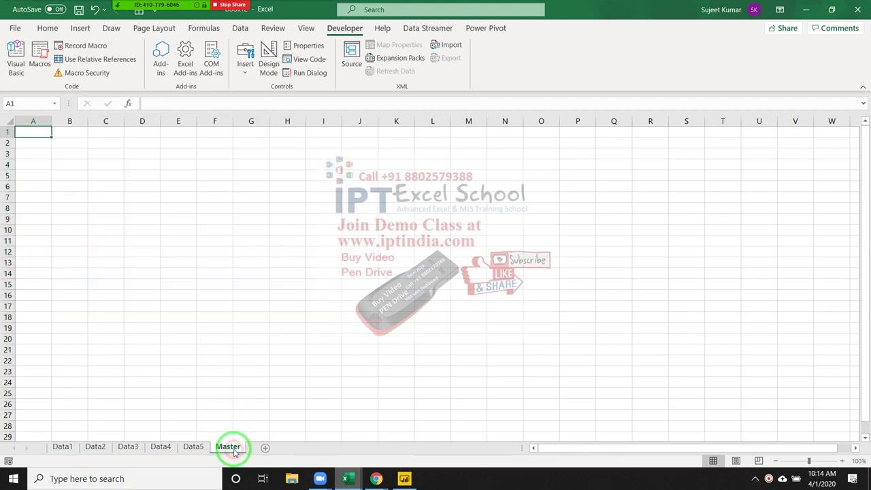
left_click(62, 447)
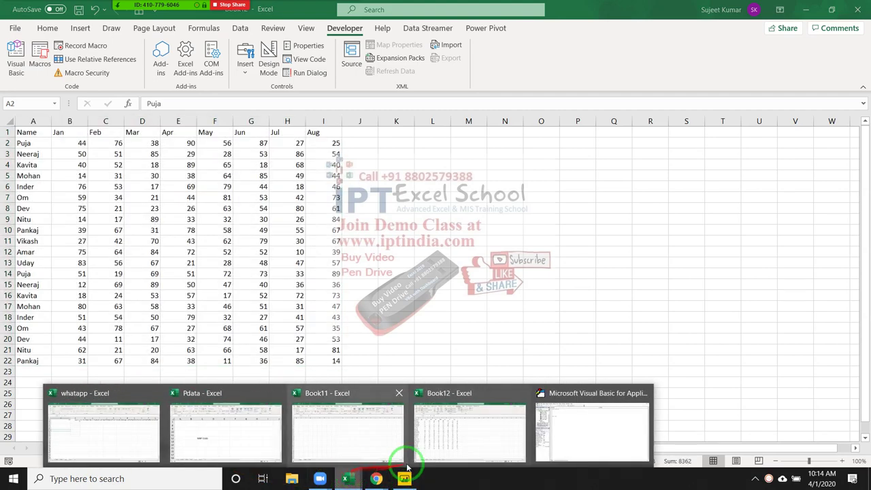
mouse_move(346, 479)
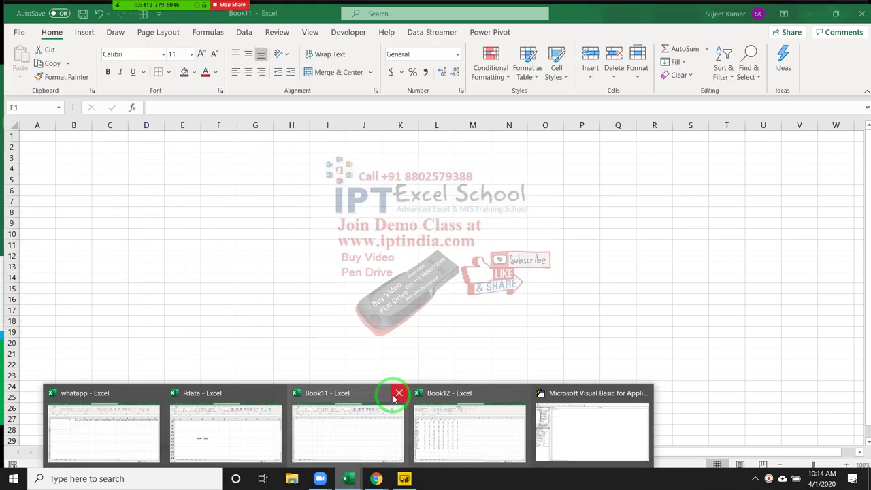
Close the Book11 workbook, then close Pdata with Don't Save
left_click(393, 397)
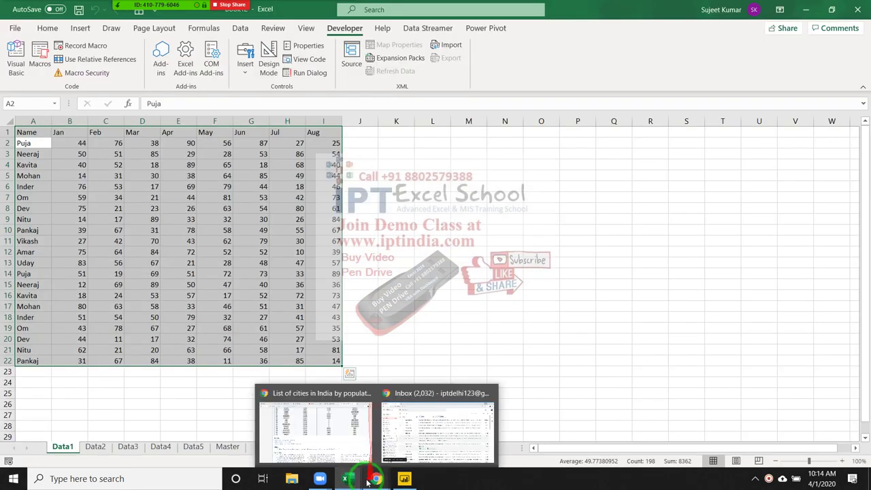
left_click(315, 415)
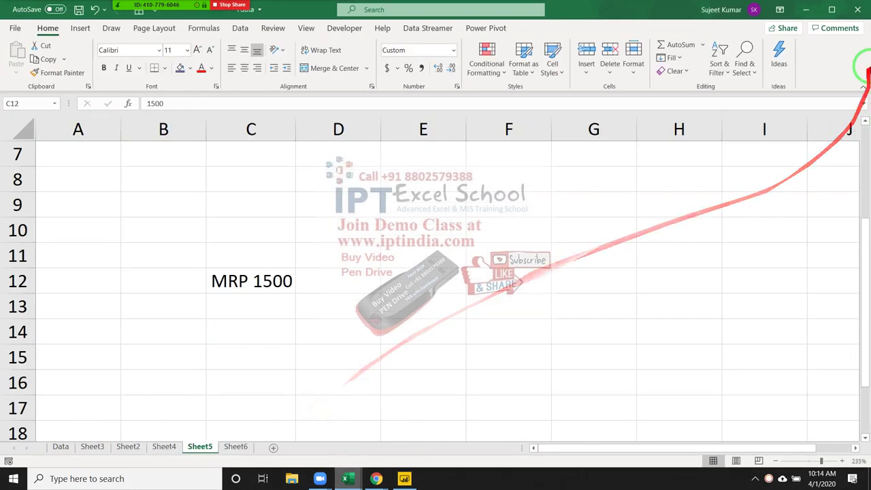
left_click(858, 9)
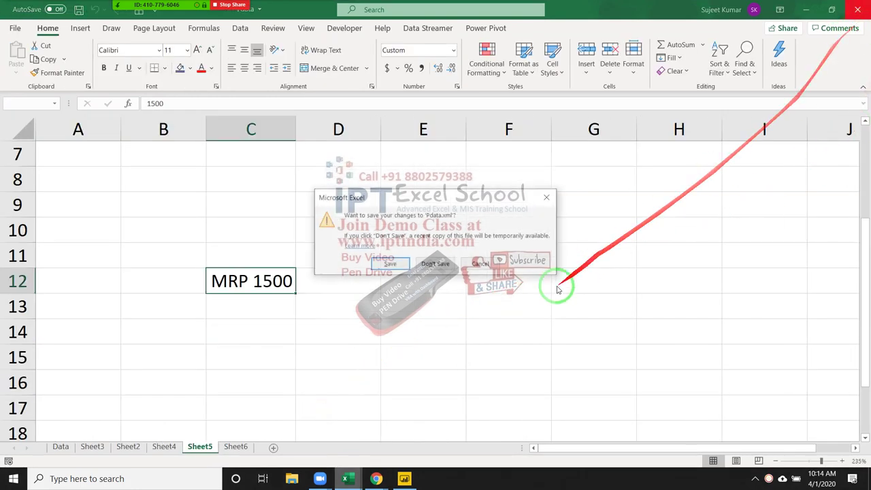
left_click(438, 264)
mouse_move(346, 479)
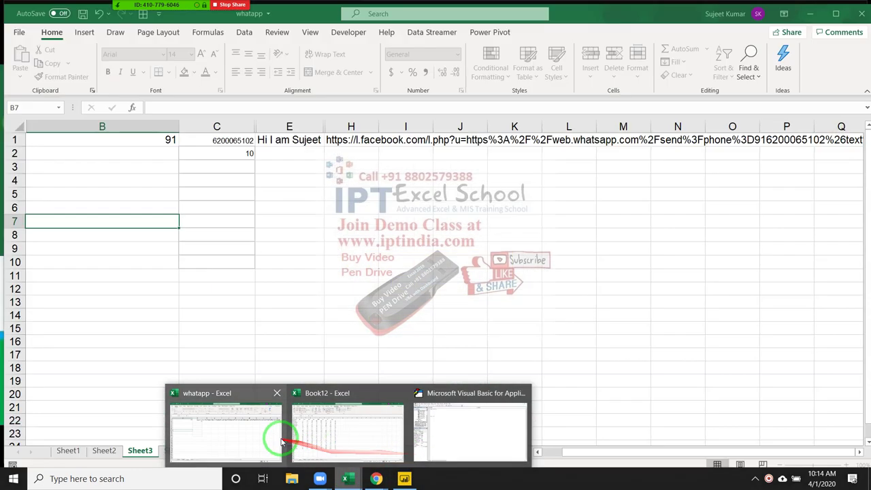
Close the whatapp workbook without saving and go back to the dataC code
left_click(282, 442)
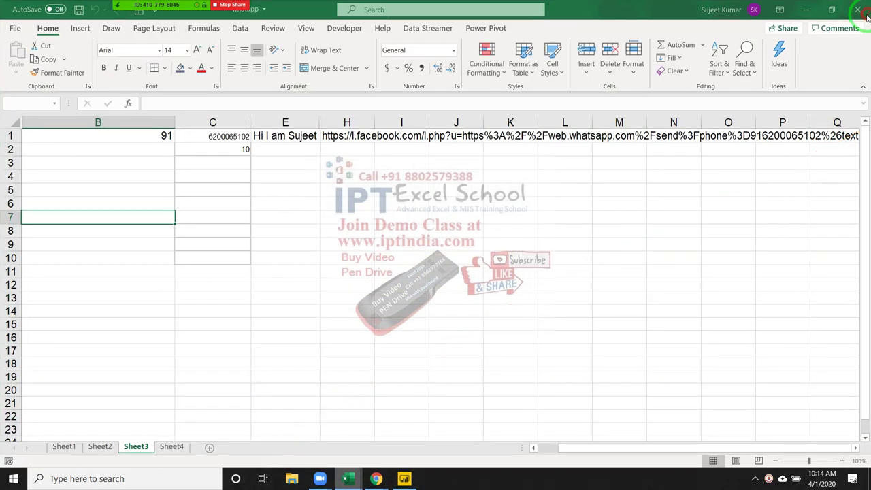
left_click(858, 9)
left_click(428, 265)
mouse_move(346, 478)
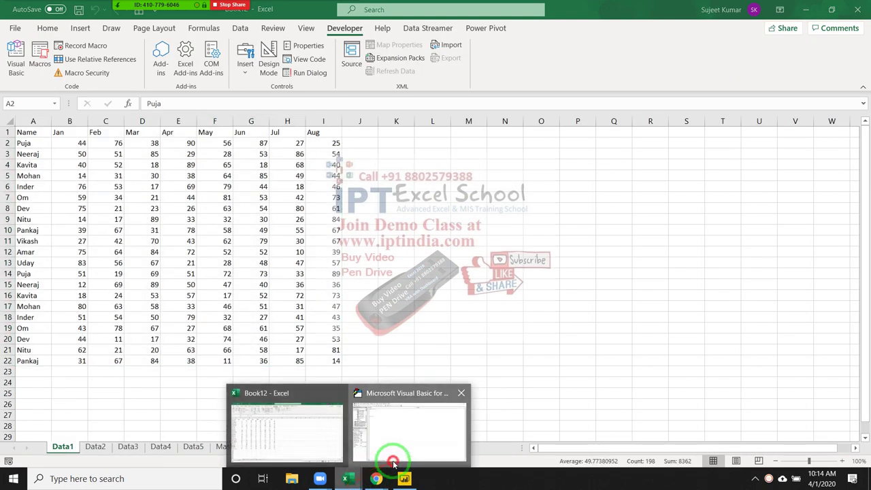
left_click(389, 463)
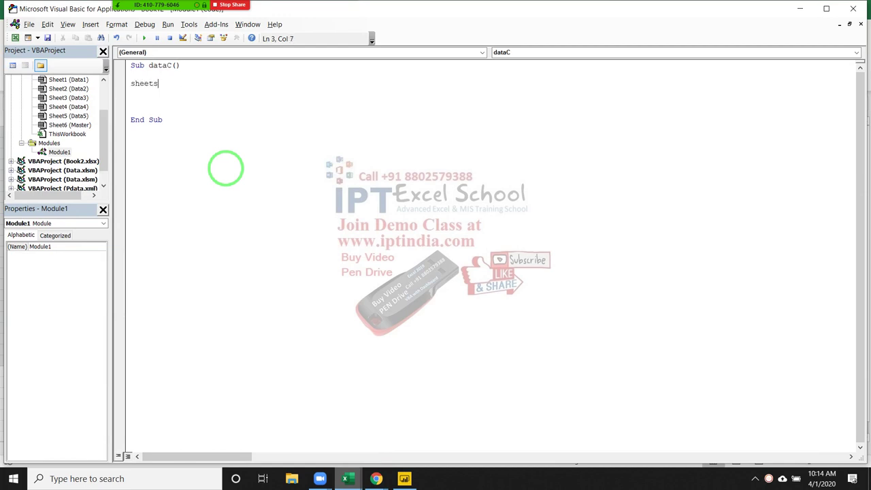
Add Sheets(1).Range("A1").CurrentRegion.Copy as the macro's first statement
type("(1")
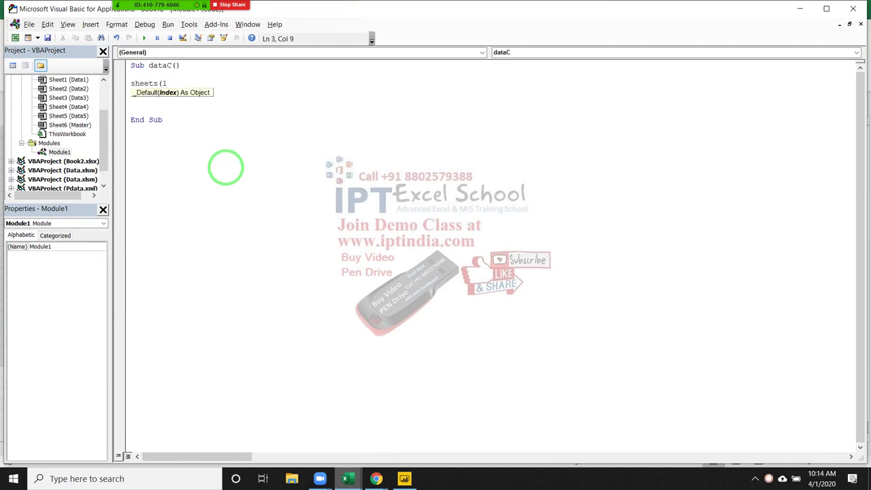
type(").Select")
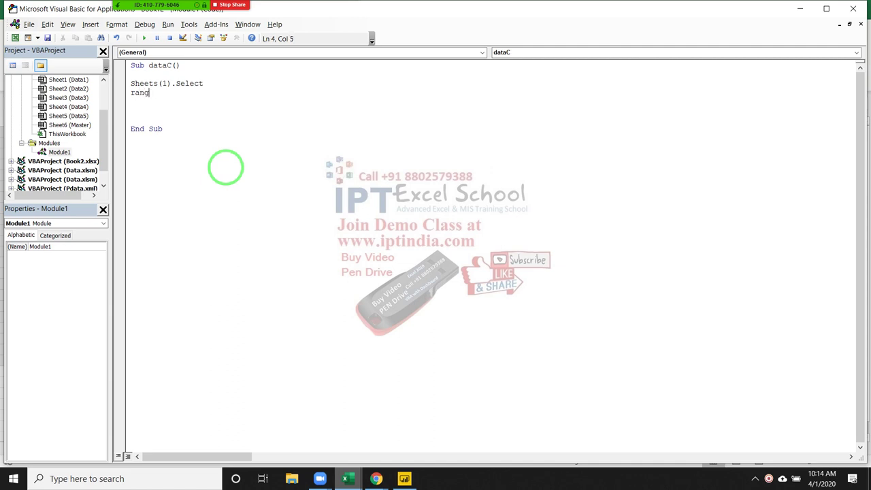
type("(\"A1\"")
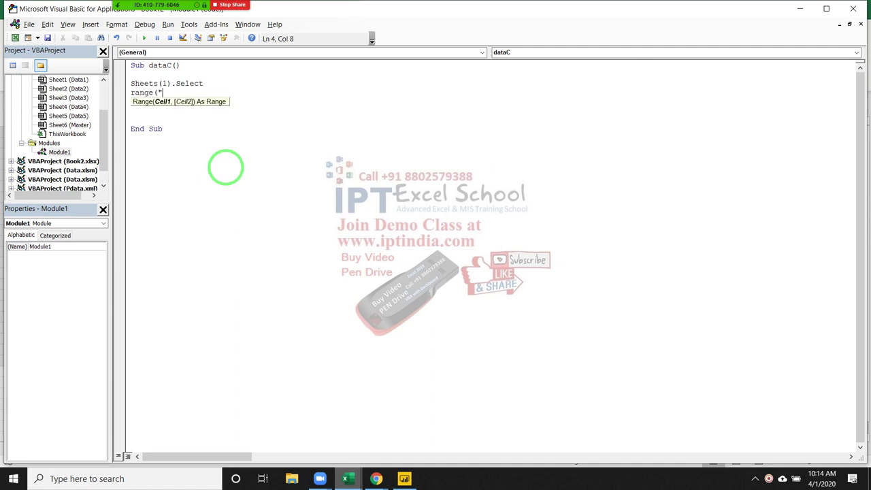
type(")")
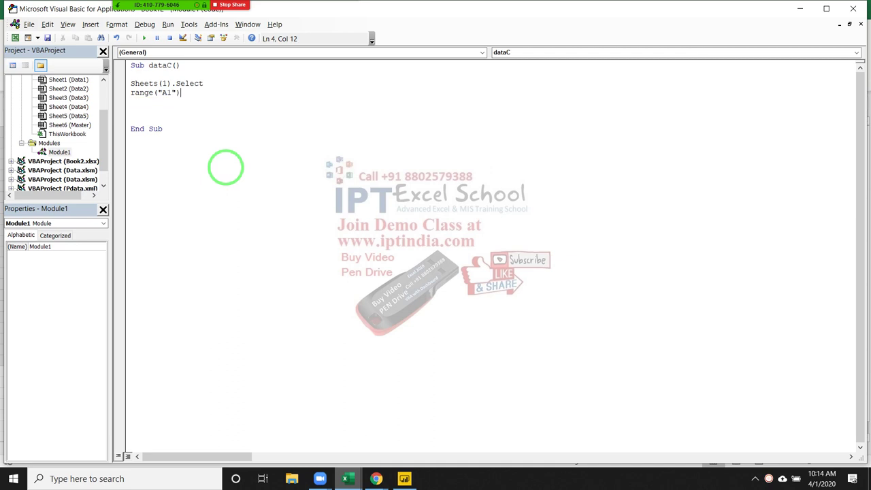
type(".cu")
key("Tab")
type(".cop")
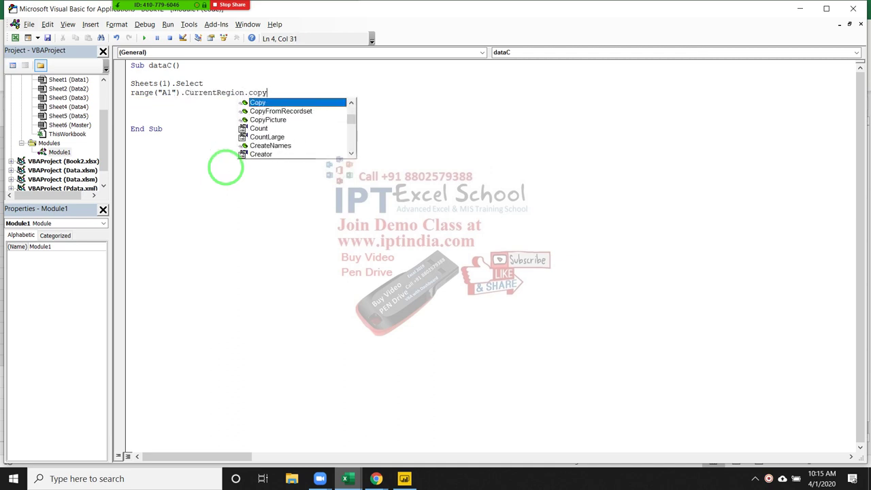
key("Tab")
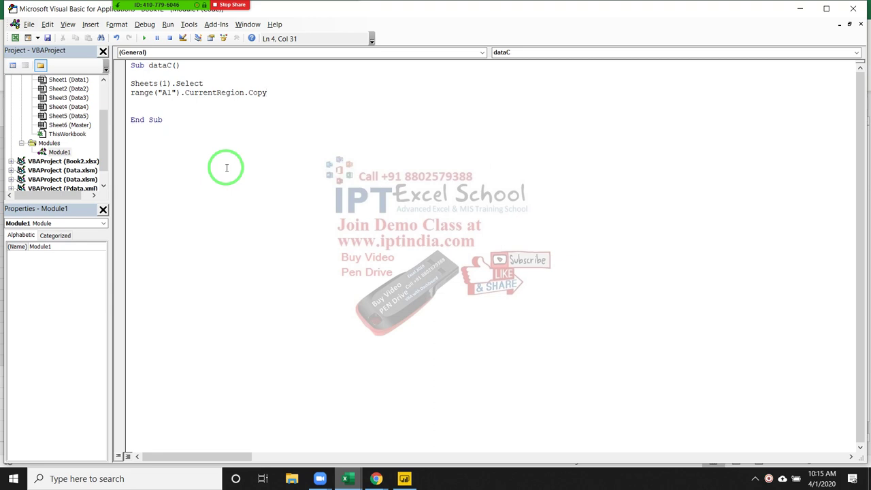
key("Return")
type("sheets")
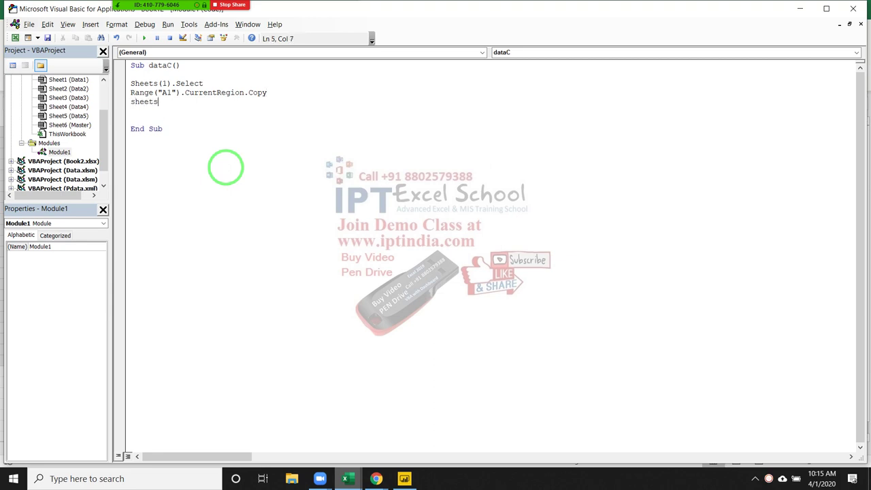
Add Sheets("Master").Select and Range("A65000").End(xlUp).Offset(1,0).PasteSpecial below the copy line
type("(\"Maste")
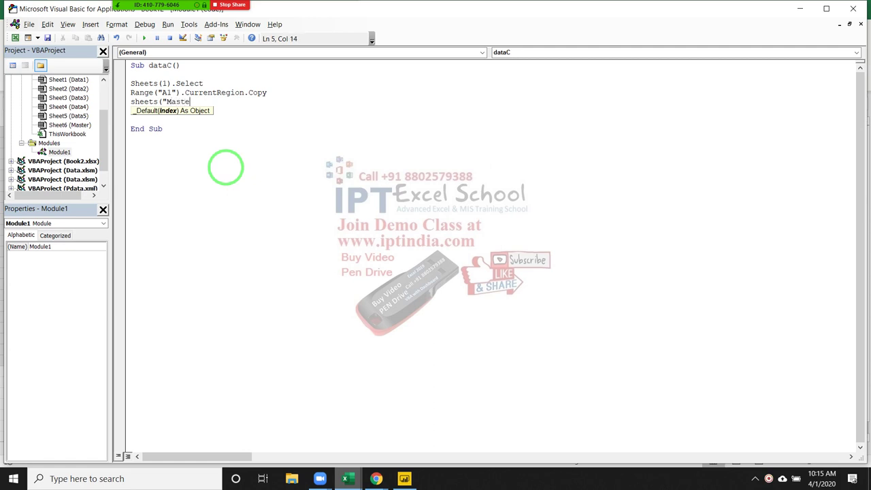
type(").Select")
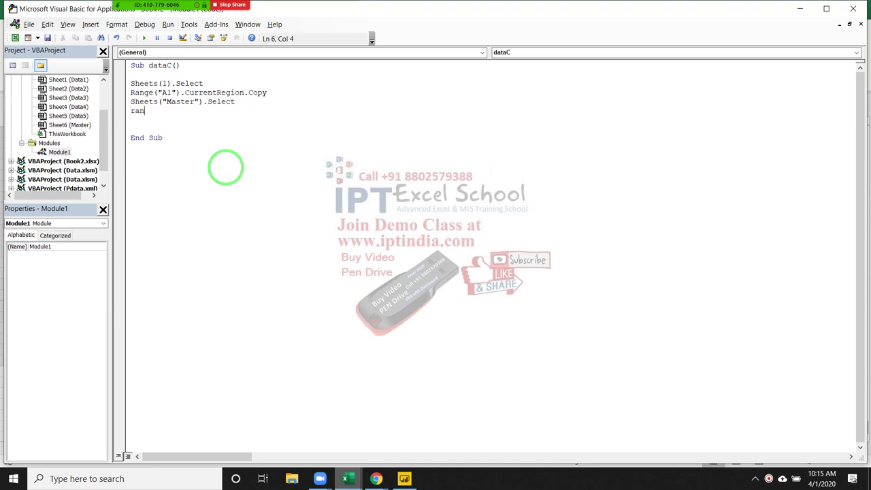
type("(\"A65000")
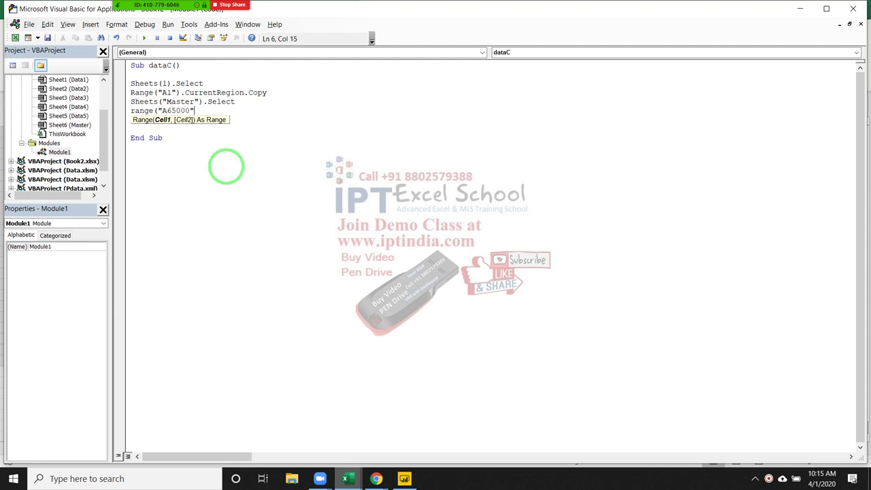
type(").en")
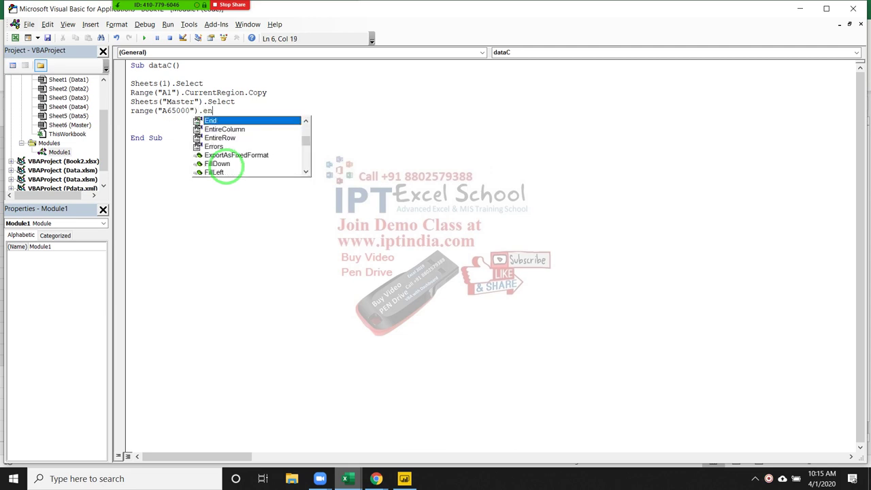
key("Tab")
type("(xlu")
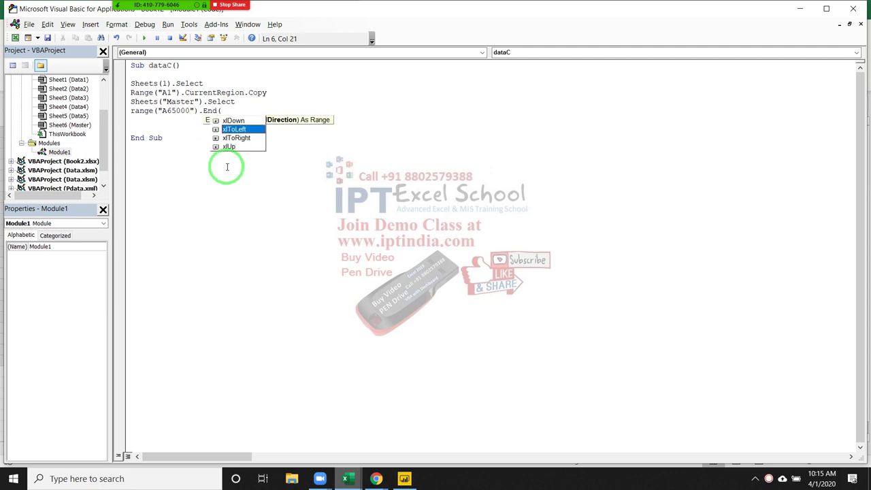
key("Tab")
type(").")
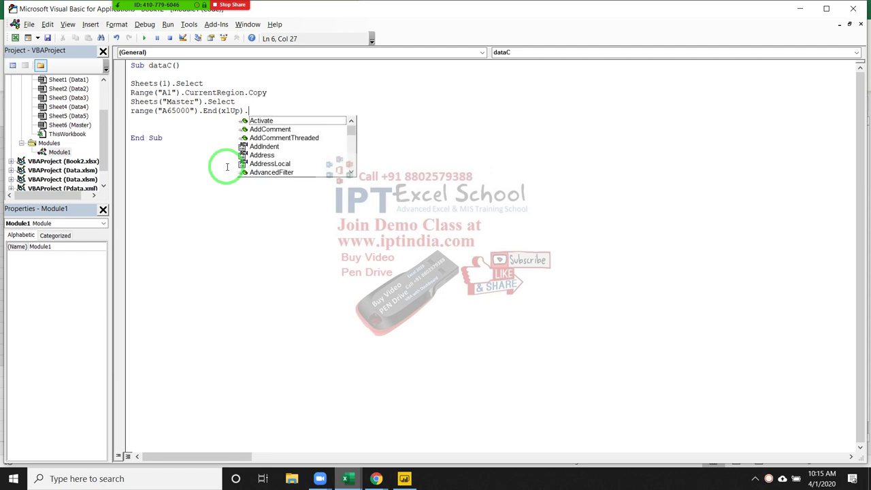
type("of")
key("Tab")
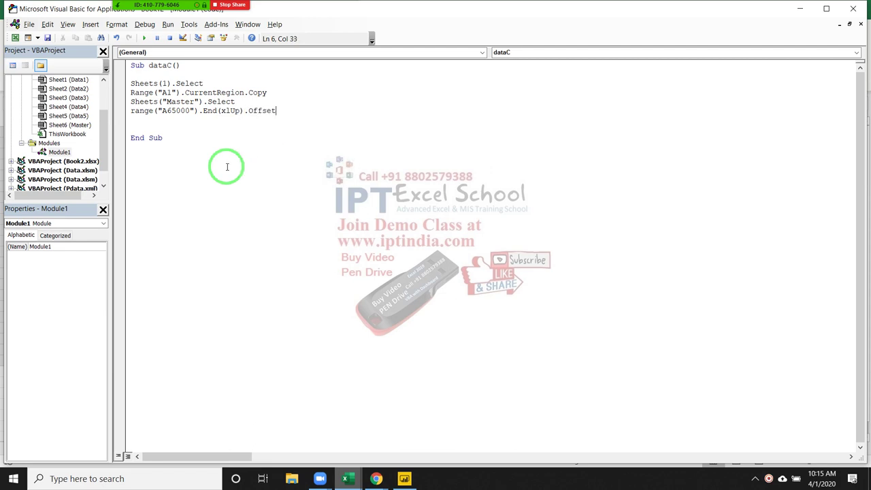
type("(1")
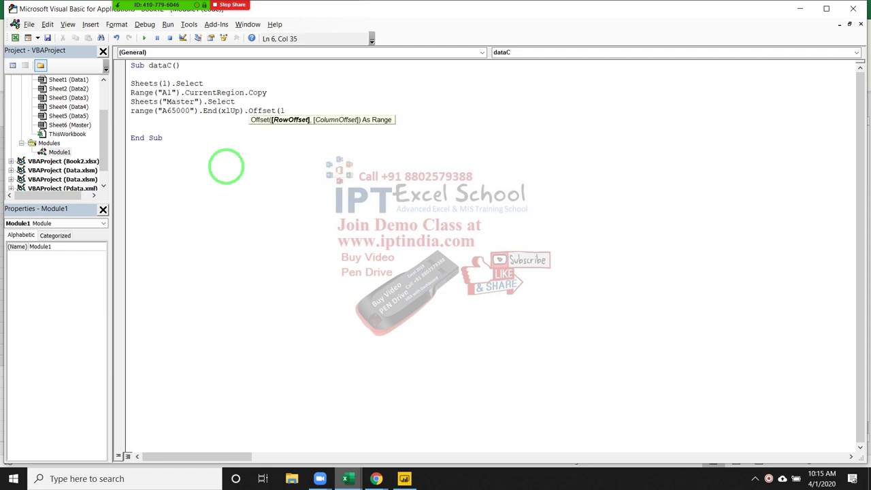
type(",0).")
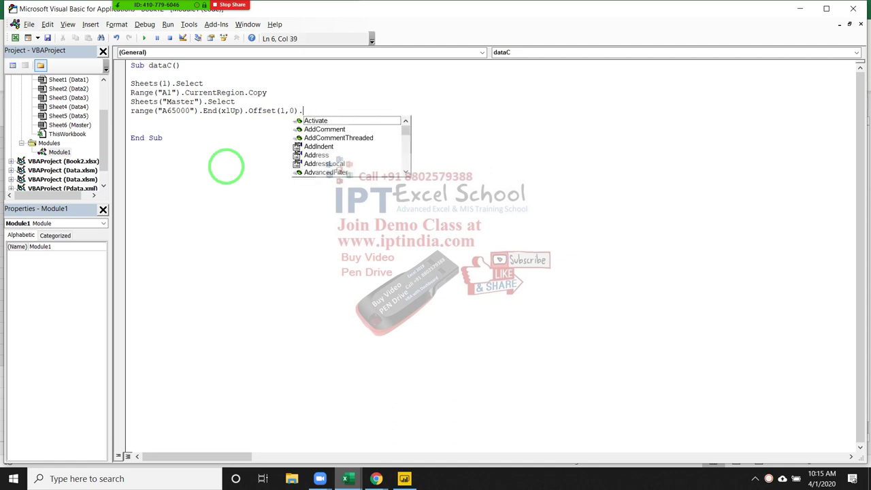
type("p")
type("as")
key("Tab")
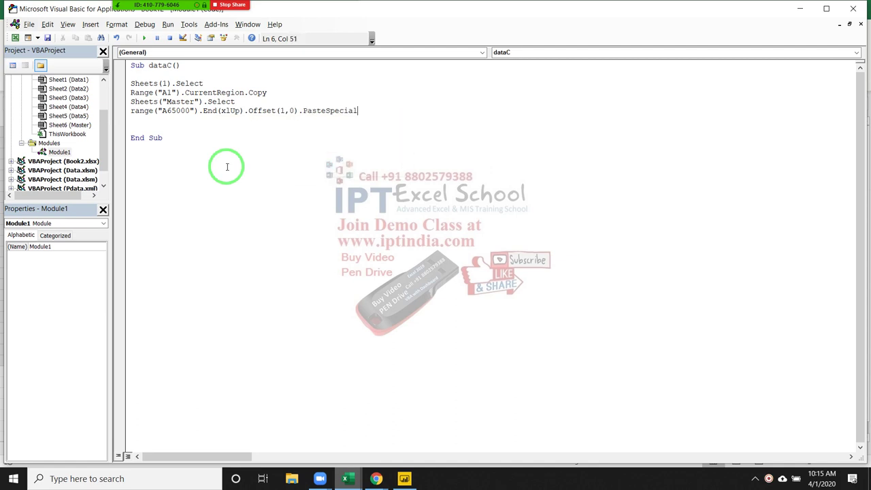
key("Return")
Compare the workbook with the code, highlighting the sheet index 1
key("alt+Tab")
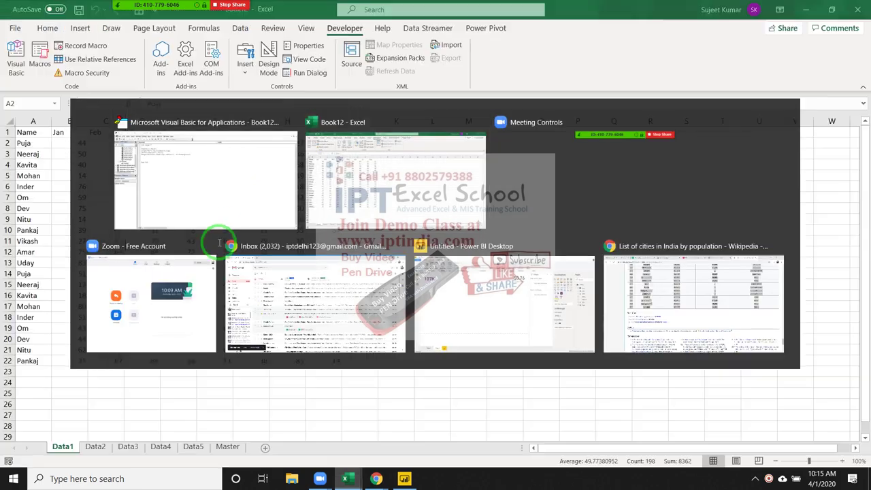
left_click_drag(225, 234, 191, 411)
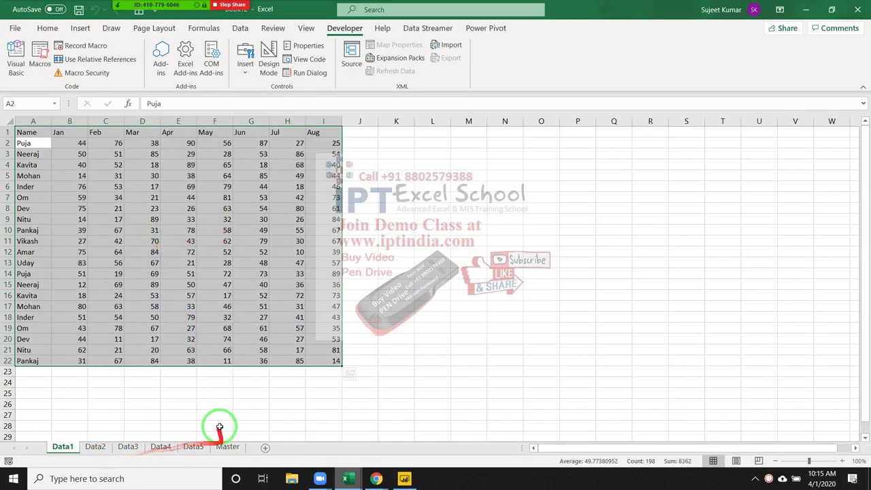
key("alt+Tab")
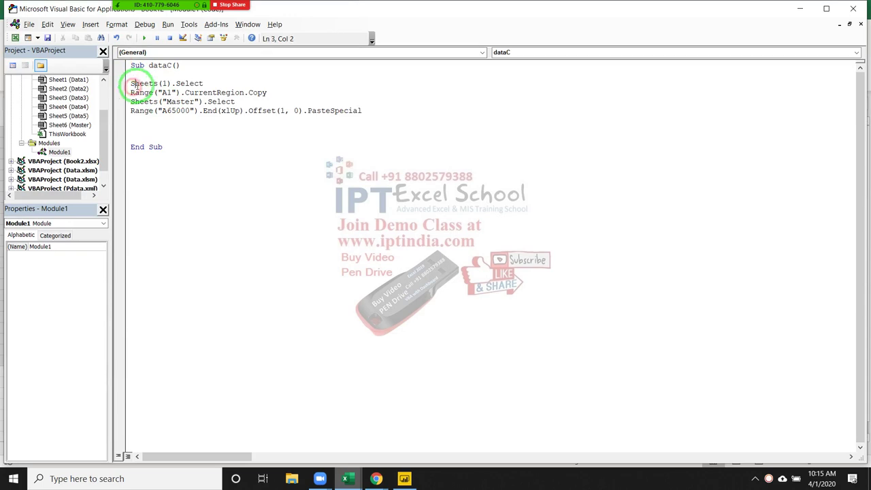
double_click(164, 83)
key("alt+Tab")
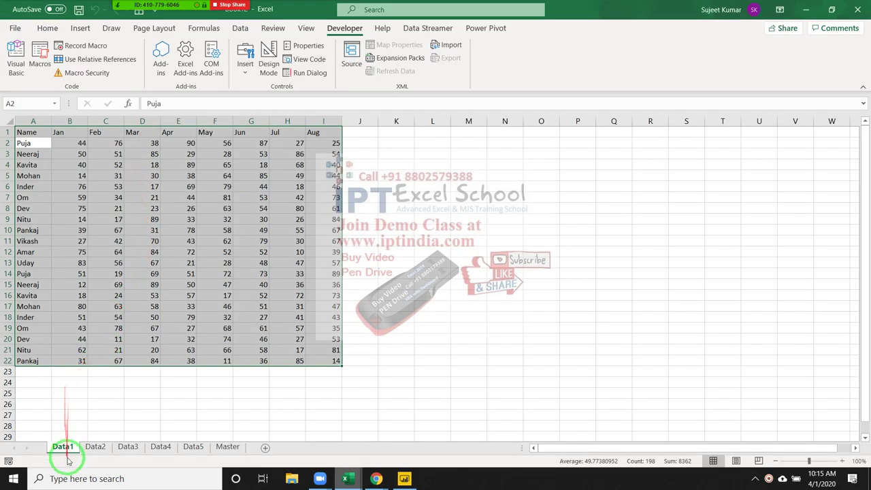
Copy the Data1 table and paste it into Master starting at A2
left_click(79, 361)
left_click(29, 133)
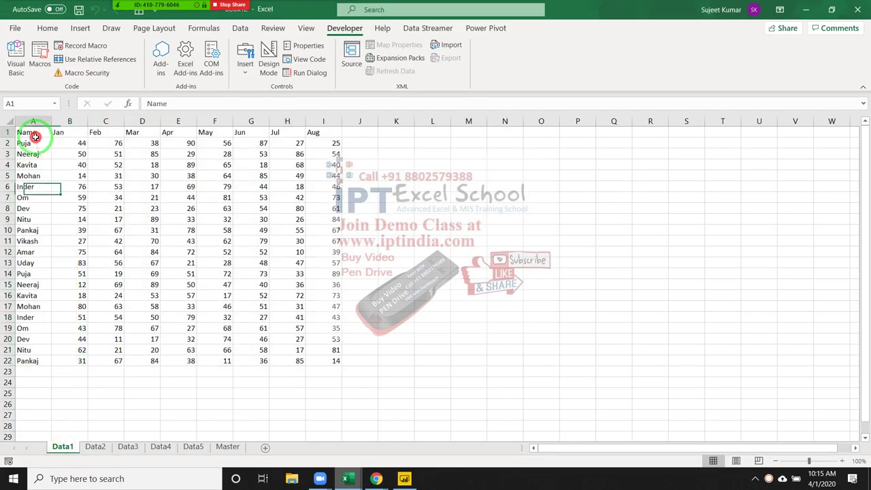
key("ctrl+v")
key("ctrl+c")
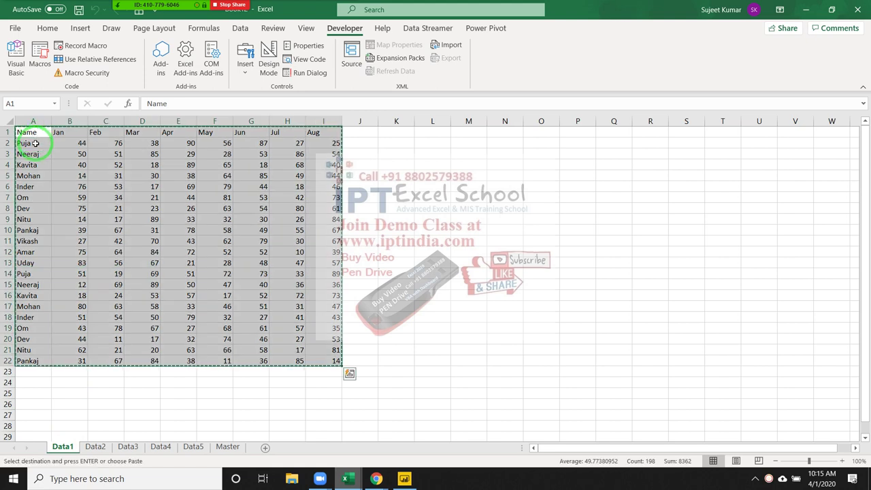
left_click(228, 448)
left_click(37, 416)
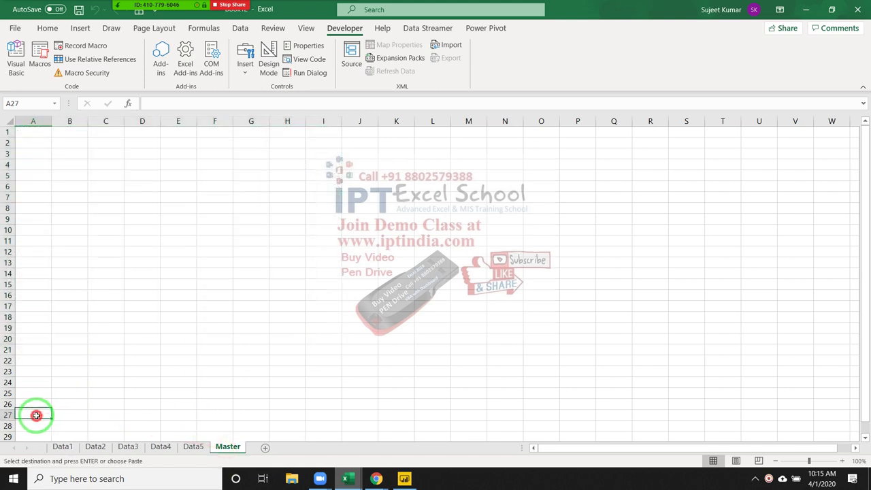
key("ctrl+Home")
key("Down")
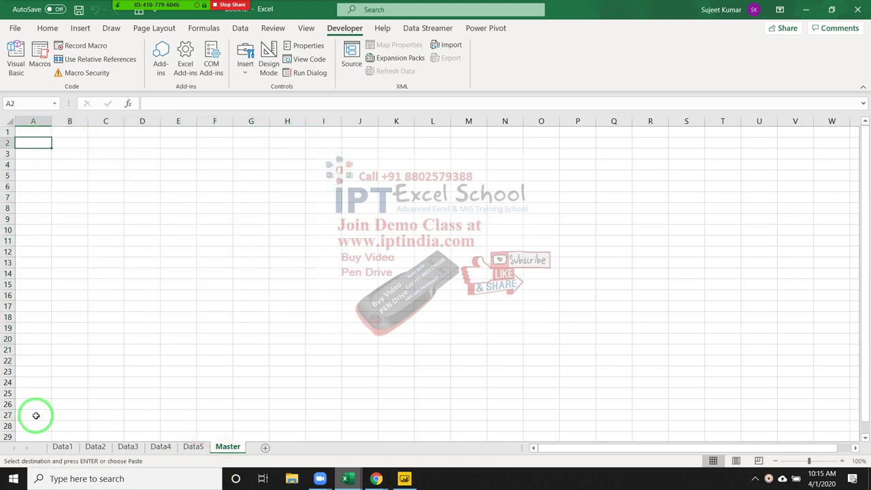
key("ctrl+v")
Delete Master's empty first row and clear the pasted data below the headers
key("Up")
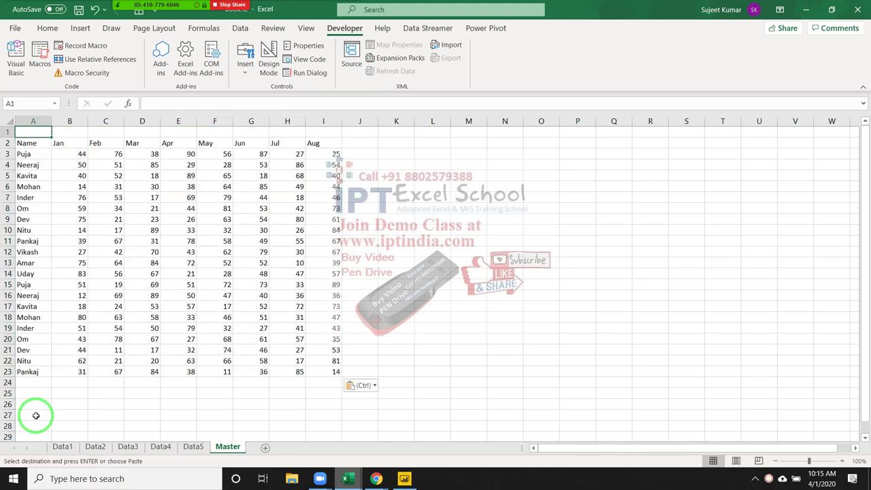
key("shift+space")
key("ctrl+minus")
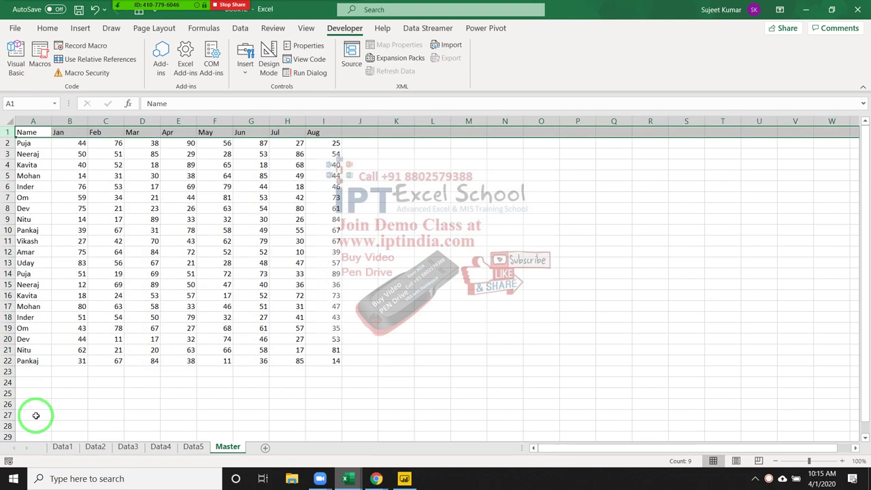
key("Down")
key("ctrl+shift+End")
key("Delete")
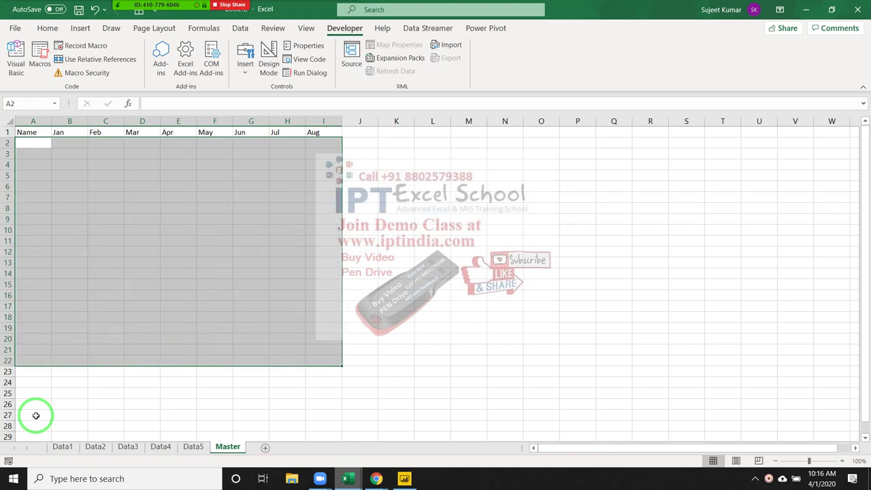
Copy the Data1 table again and paste it below Master's last filled row
left_click(58, 450)
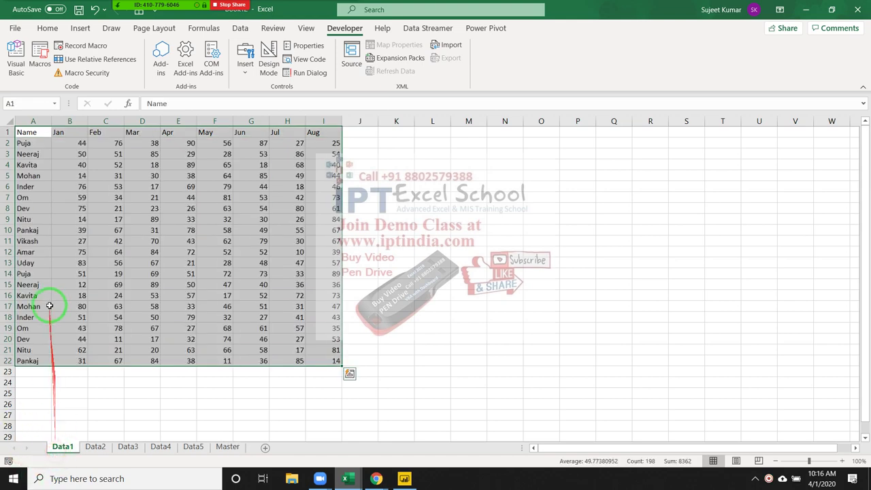
left_click(61, 220)
key("ctrl+Up")
key("ctrl+Left")
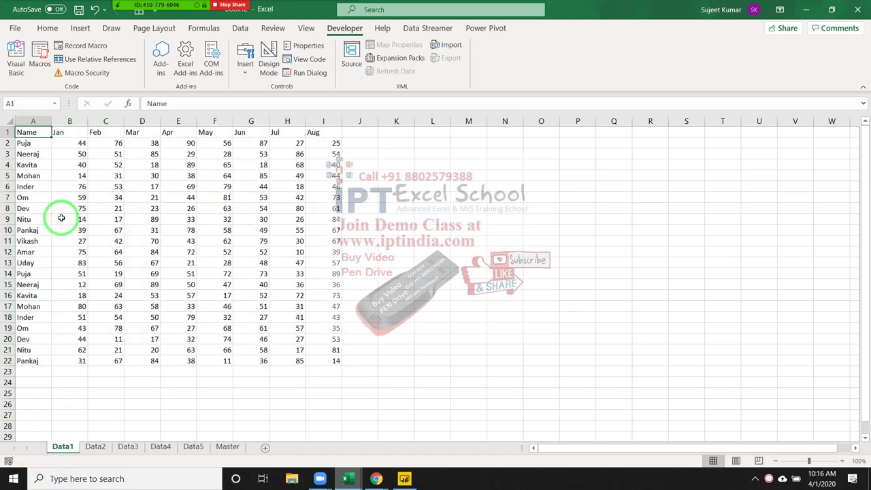
key("ctrl+a")
key("ctrl+c")
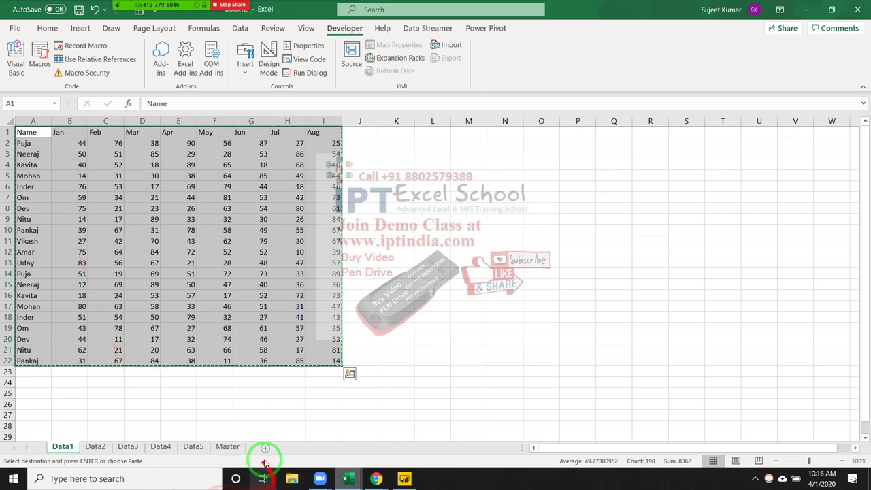
left_click(228, 446)
left_click(31, 433)
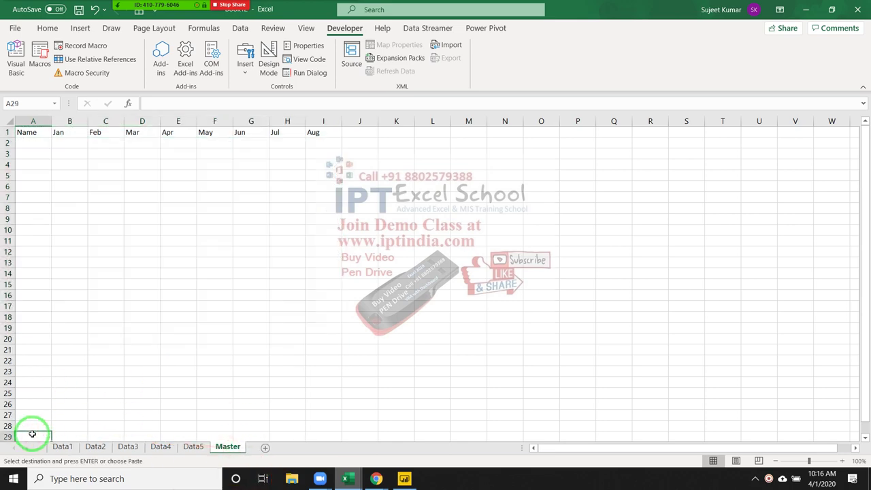
key("ctrl+Up")
key("Down")
key("ctrl+v")
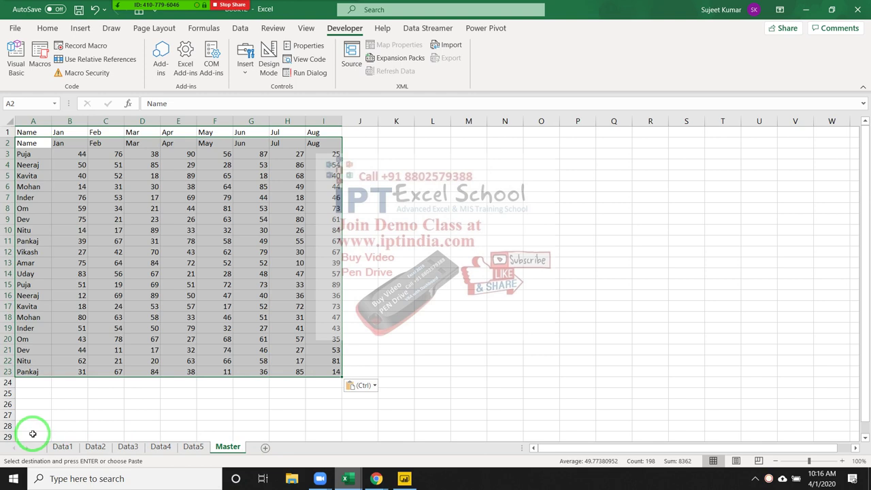
Delete the duplicate header row 2 and clear A2:I22 on Master
left_click(158, 15)
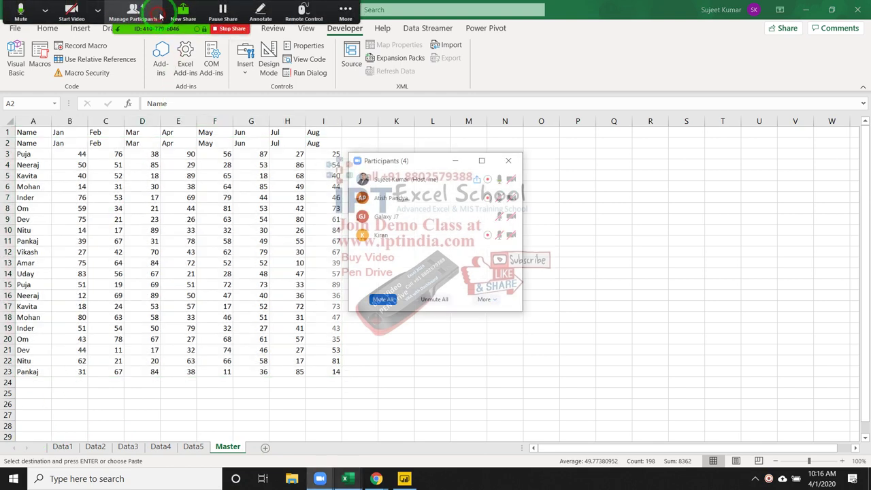
mouse_move(436, 235)
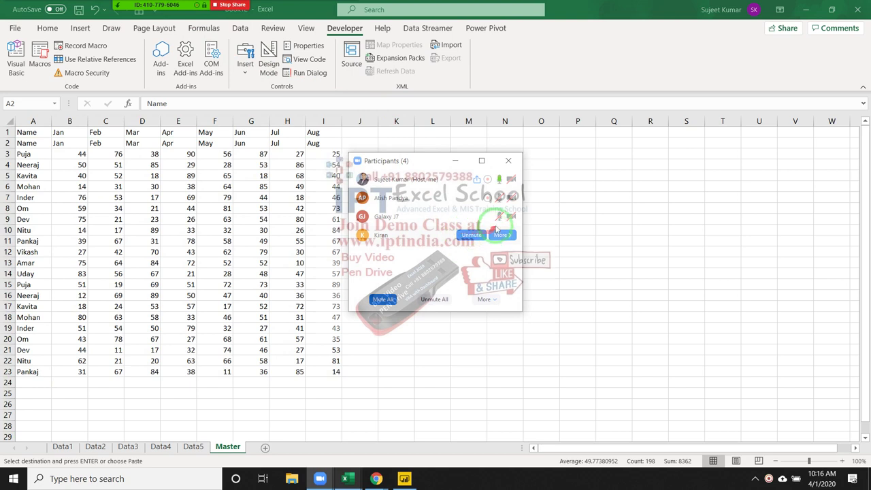
left_click(502, 216)
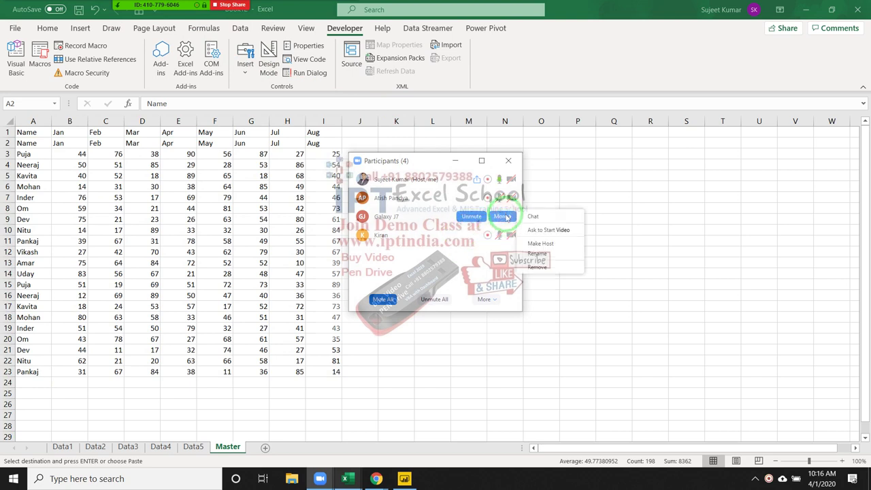
left_click(509, 162)
key("ctrl+v")
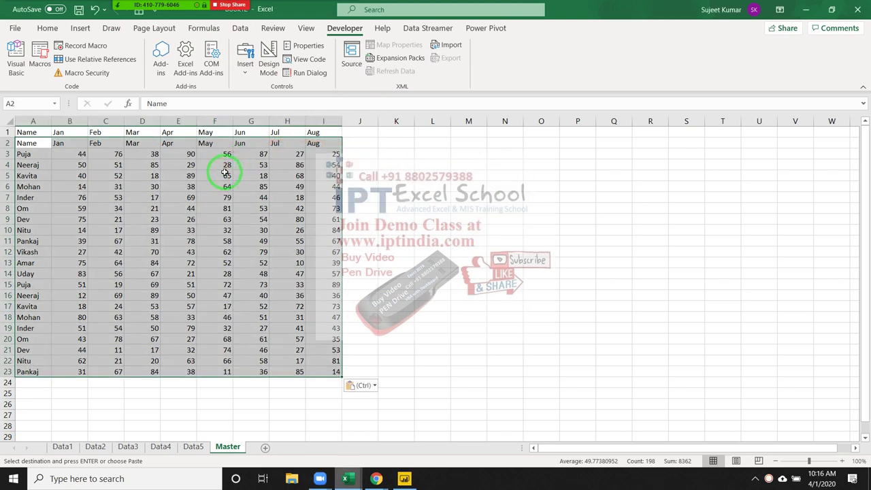
left_click(225, 173)
left_click(5, 143)
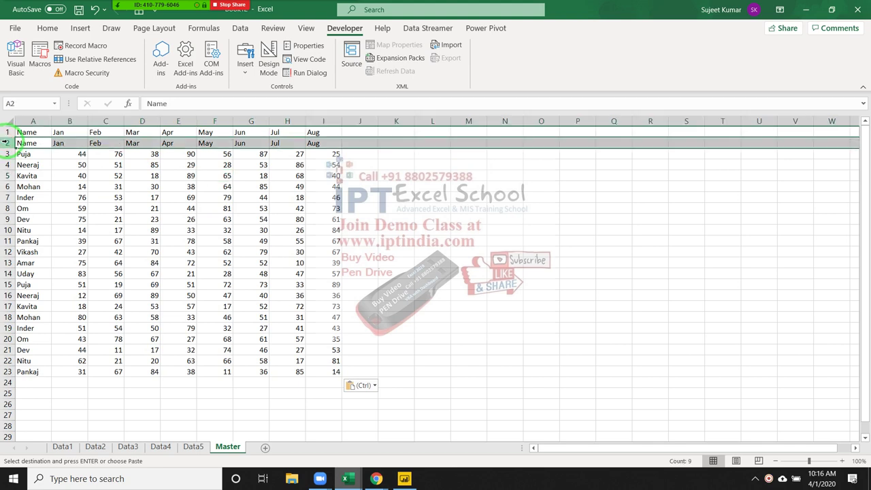
key("ctrl+minus")
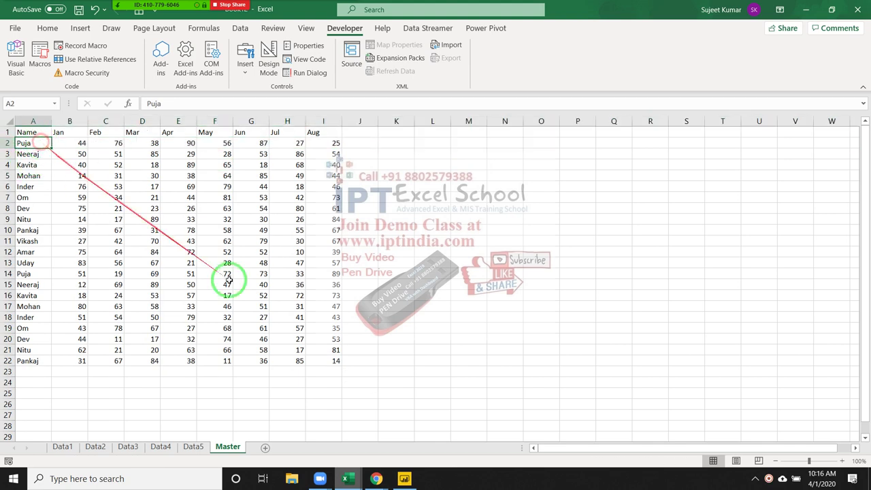
left_click_drag(41, 143, 338, 363)
key("Delete")
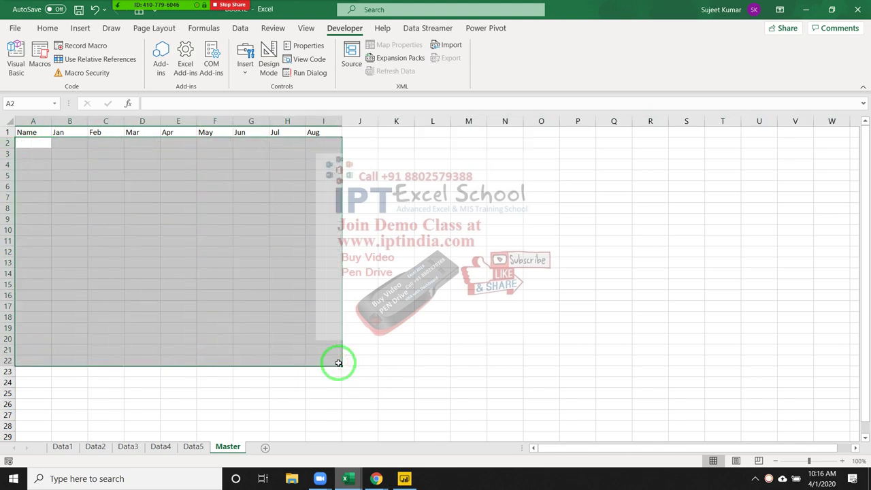
key("alt+Tab")
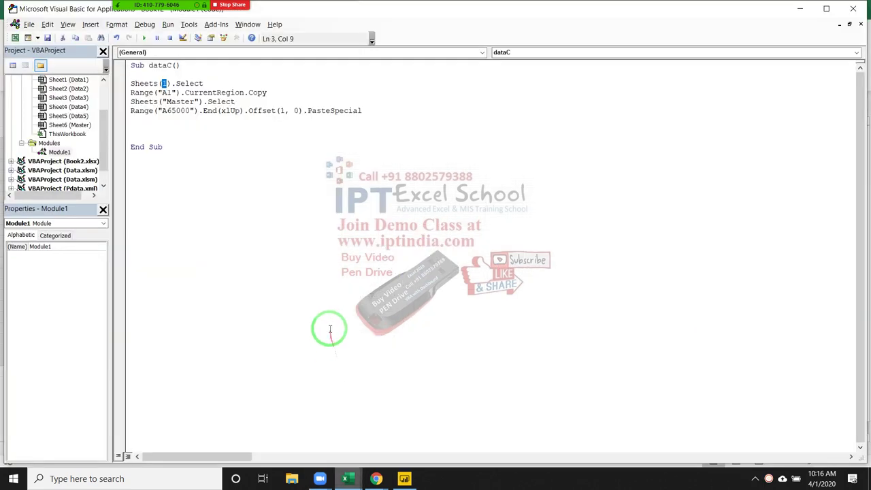
Add ActiveCell.EntireRow.Delete on line 7, right after the PasteSpecial statement
left_click(169, 120)
type("a")
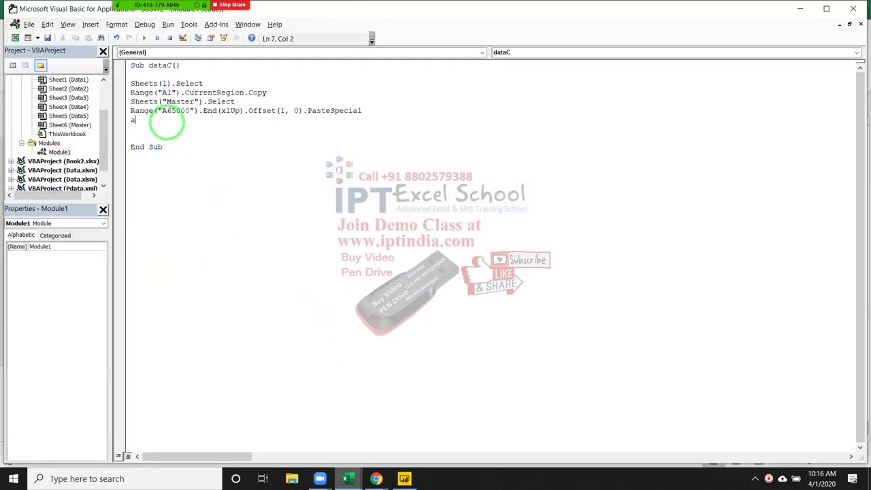
type("ct")
type("ivecell.")
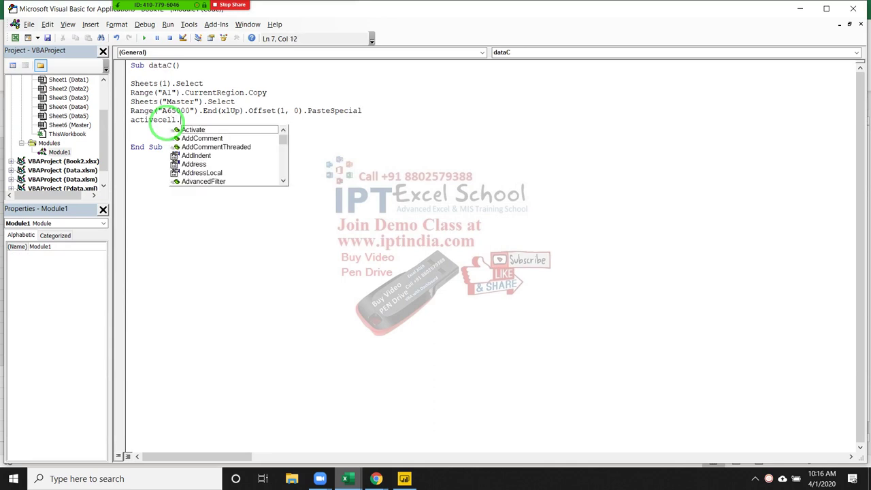
type("en")
key("Down")
key("Down")
key("Tab")
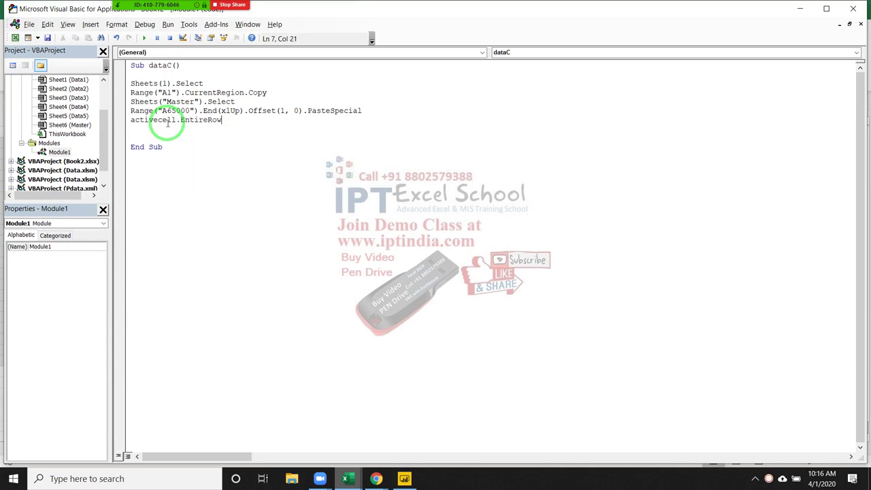
type(".de")
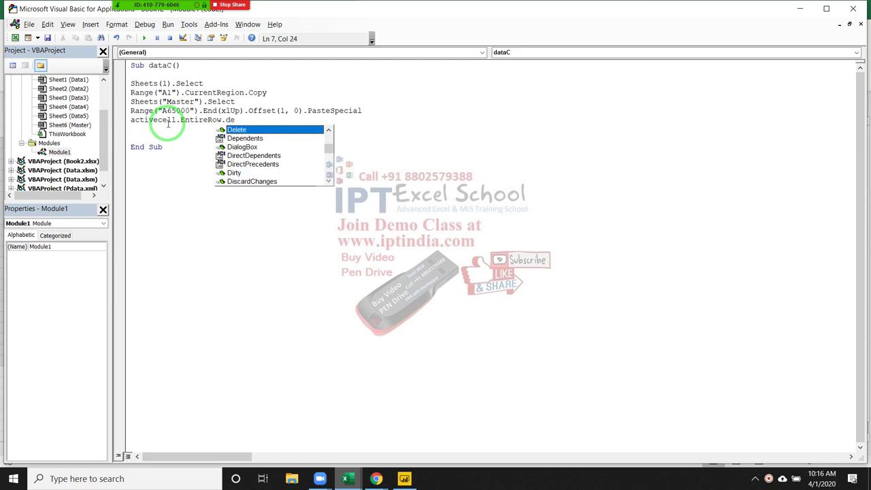
key("Tab")
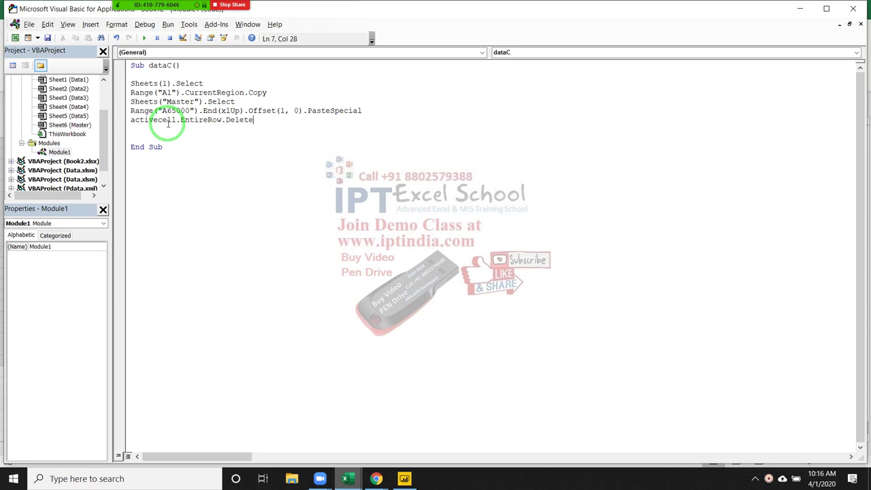
key("Return")
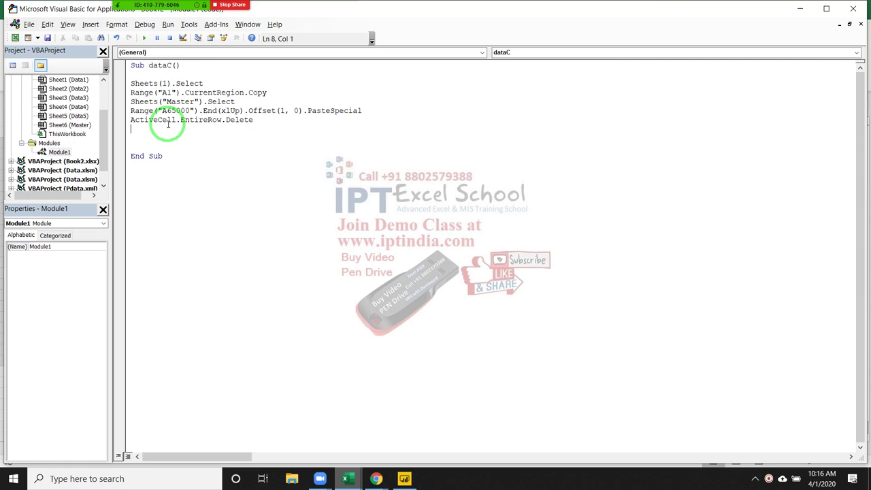
Copy the five-line copy-paste-delete block and paste two copies below it
key("Up")
key("shift+Down")
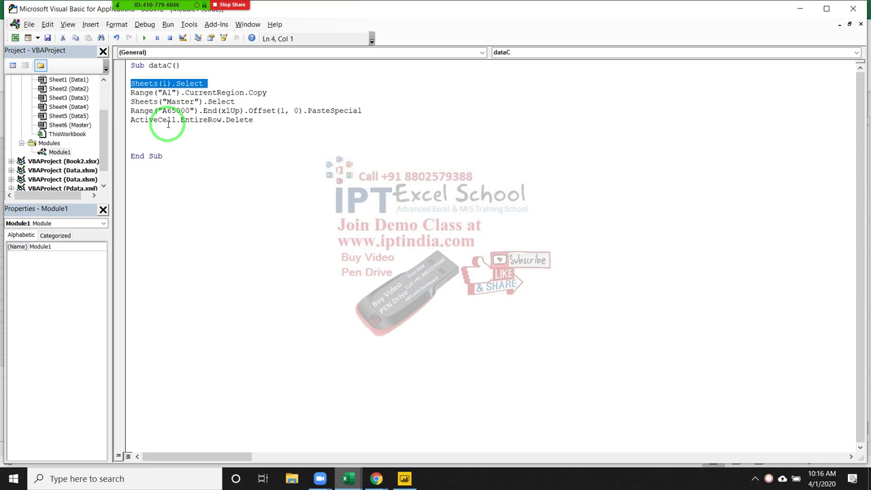
key("shift+Down")
key("shift+Down")
key("shift+Down")
key("shift+Down")
key("ctrl+c")
key("Down")
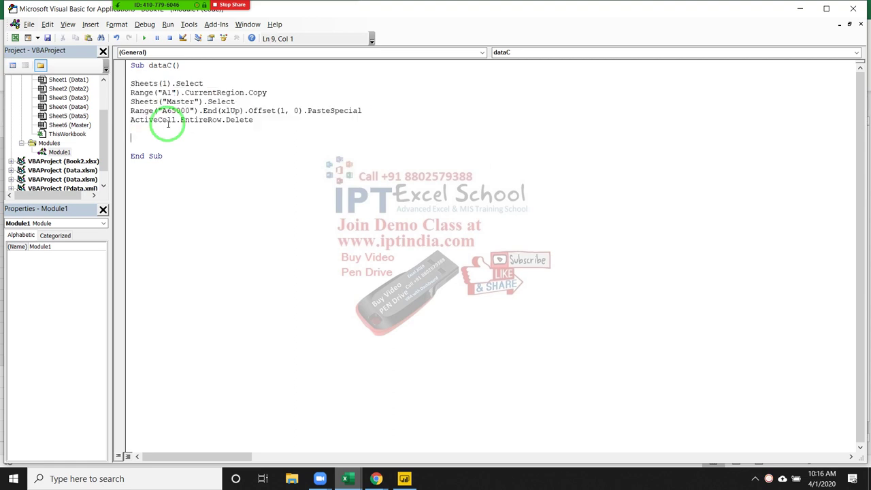
key("Return")
key("ctrl+v")
key("Return")
key("Return")
key("ctrl+v")
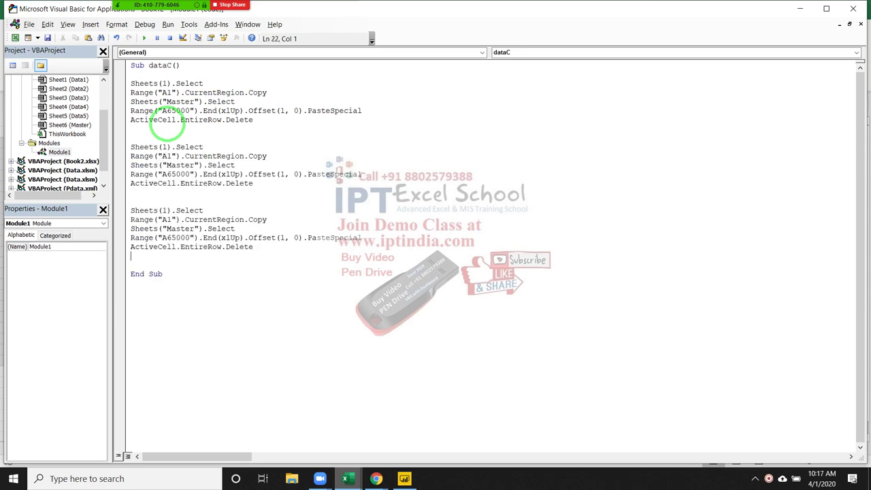
Change the copies' sheet index from 1 to Sheets(3) and Sheets(4)
double_click(164, 146)
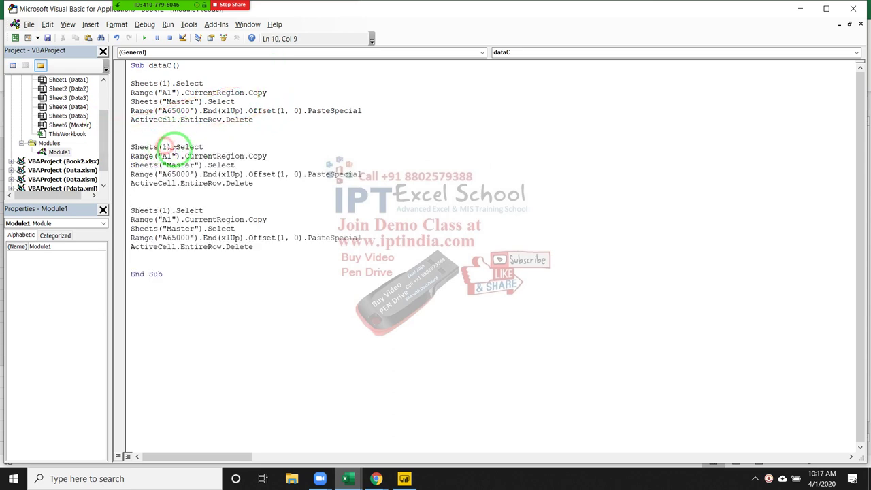
type("3")
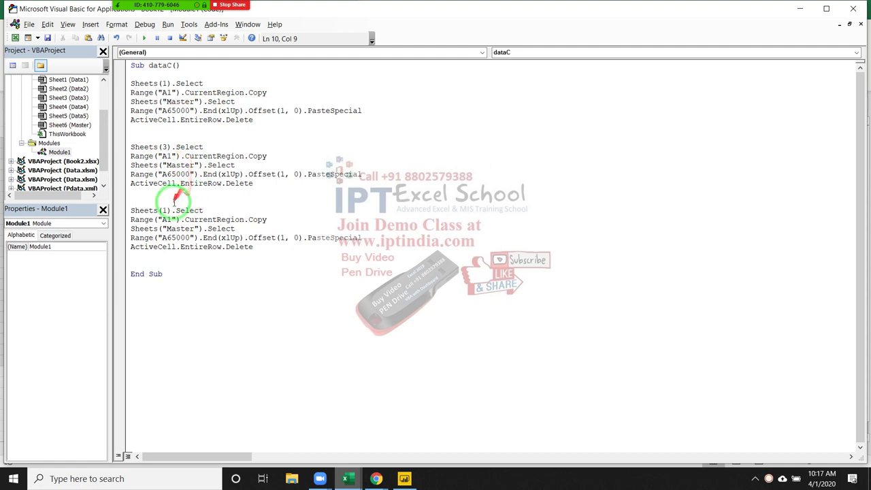
double_click(163, 210)
key("Delete")
type("4")
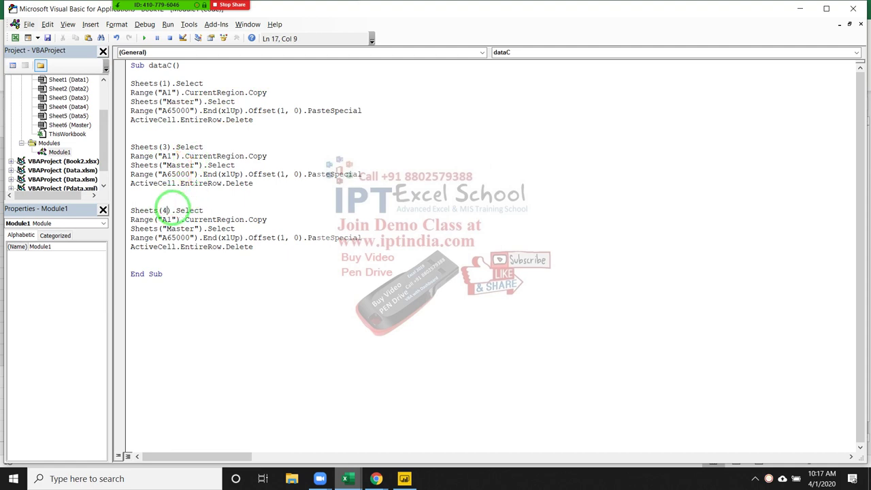
left_click(204, 263)
left_click_drag(215, 262, 124, 147)
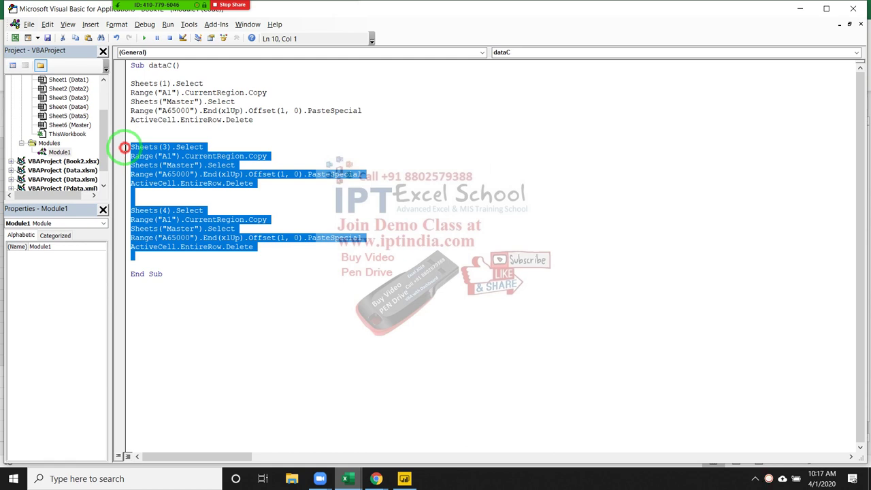
Delete the two duplicated blocks and add a blank line above the remaining block
key("Delete")
key("Up")
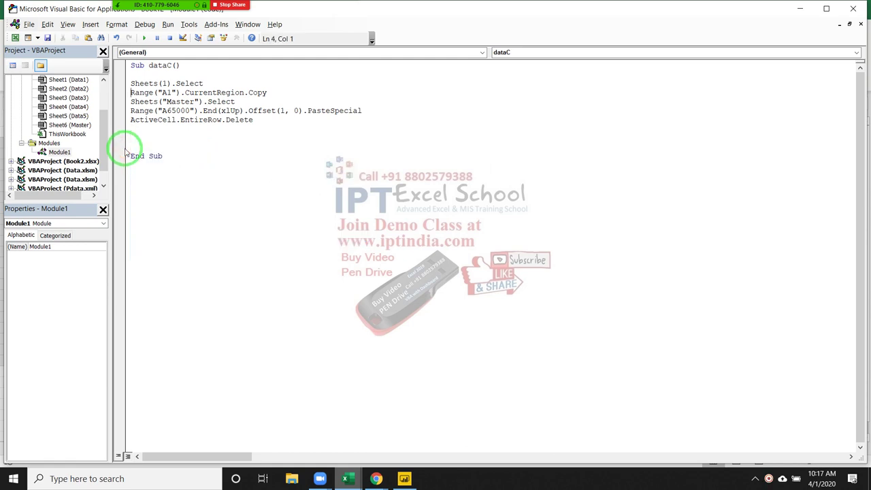
key("Return")
key("Up")
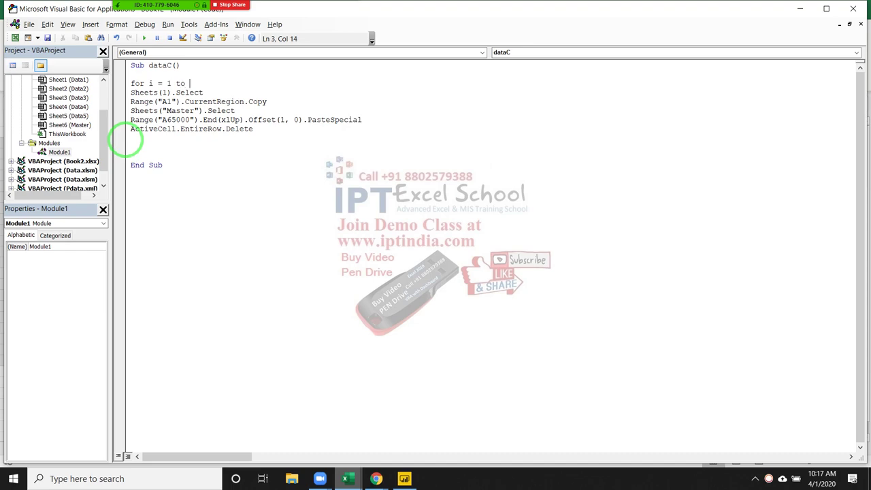
key("alt+Tab")
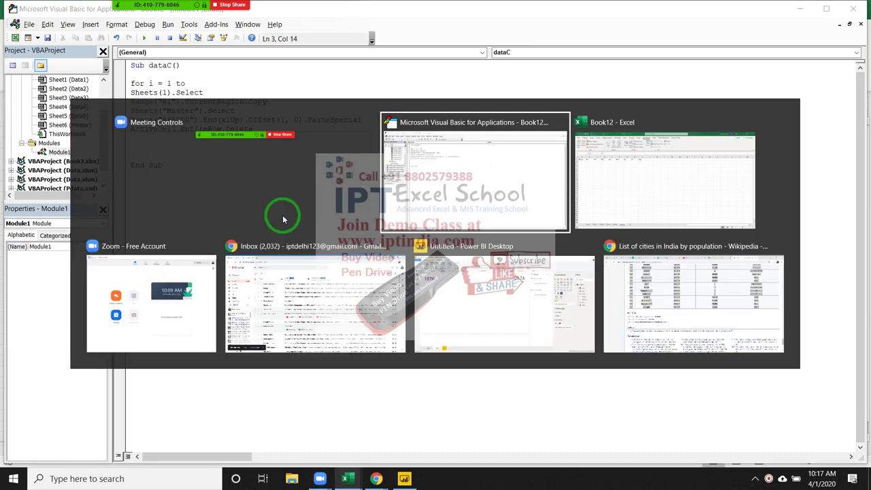
key("alt+Tab")
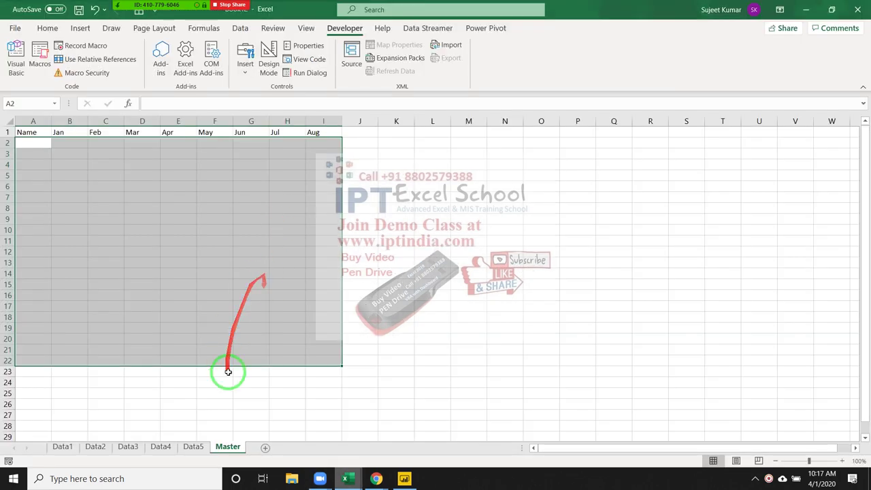
key("alt+Tab")
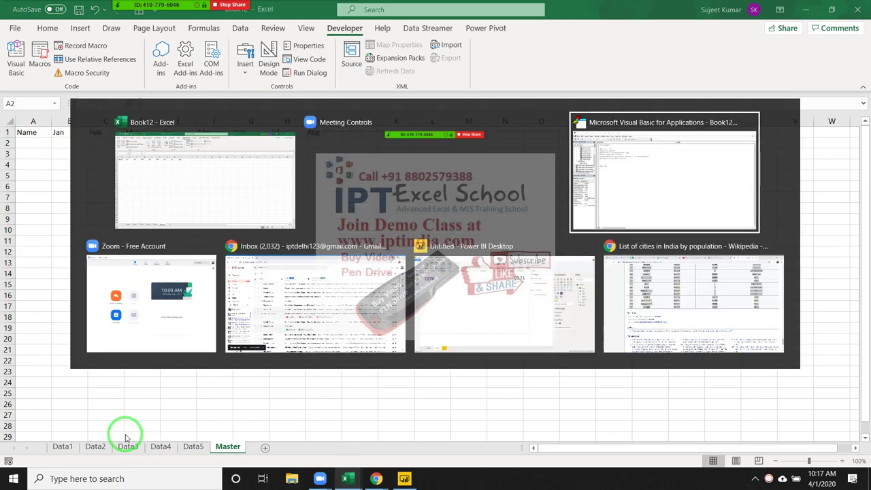
key("alt+Tab")
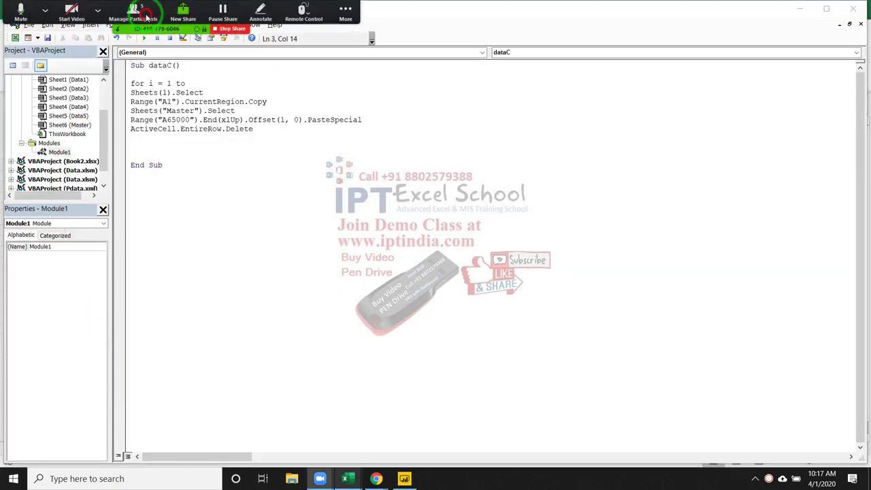
Write the loop header For i = 1 To Sheets.Count above the copy lines
left_click(145, 20)
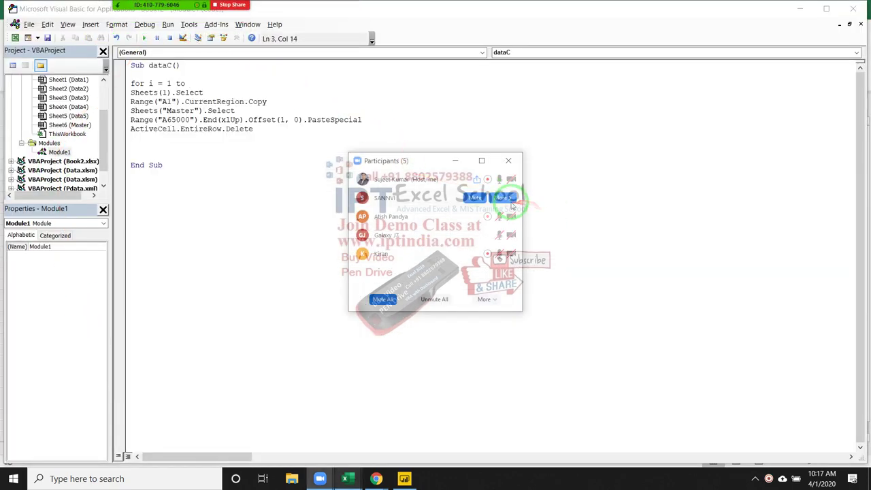
left_click(503, 197)
left_click(543, 235)
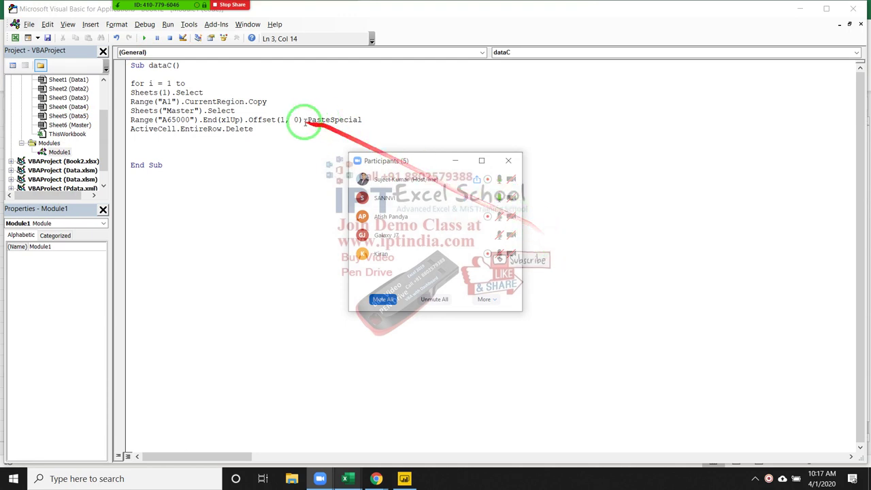
left_click_drag(254, 129, 548, 191)
left_click(508, 160)
type("sheets")
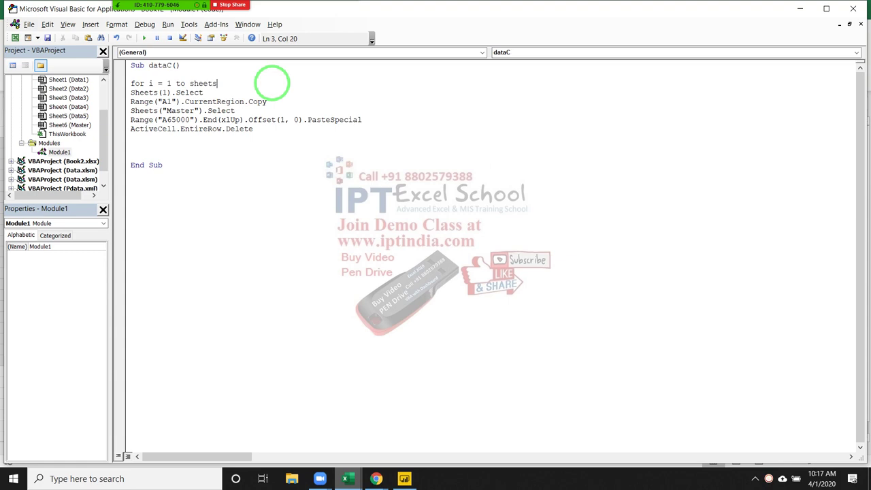
type(".co")
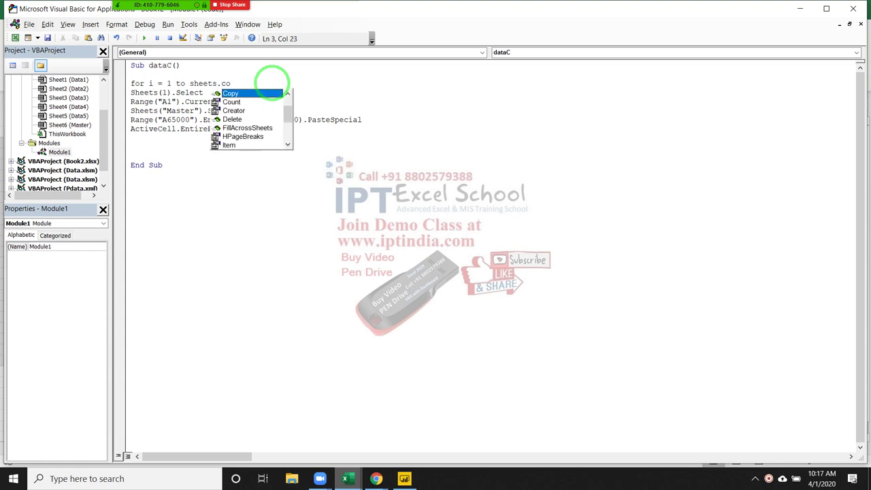
type("u")
key("Tab")
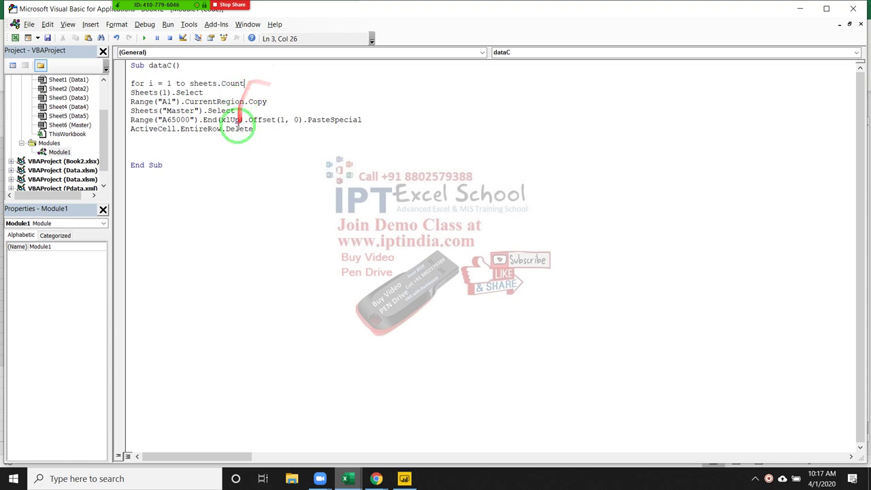
left_click(238, 129)
Change the loop limit to Sheets.Count - 1 and close the loop with Next i
key("alt+Tab")
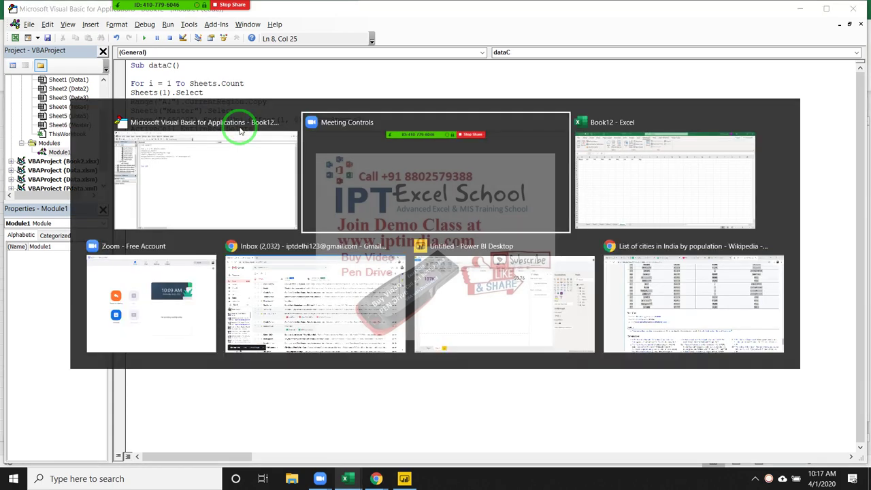
key("alt+Tab")
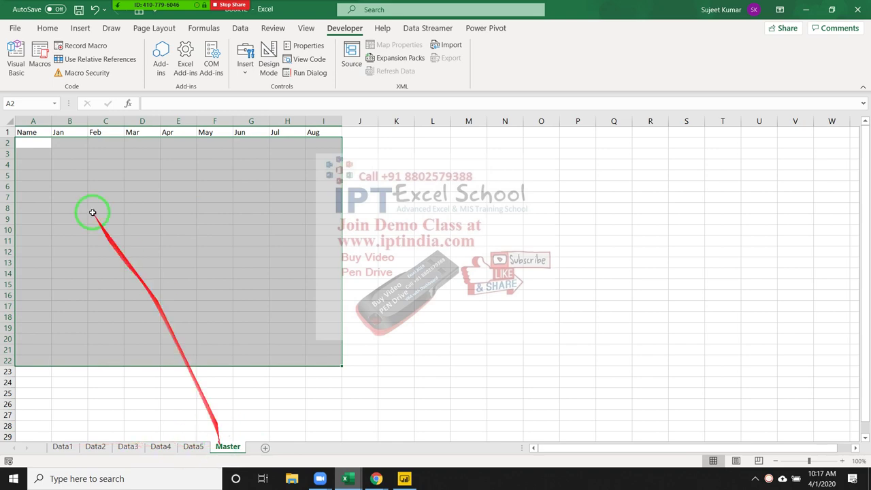
left_click(41, 142)
key("alt+Tab")
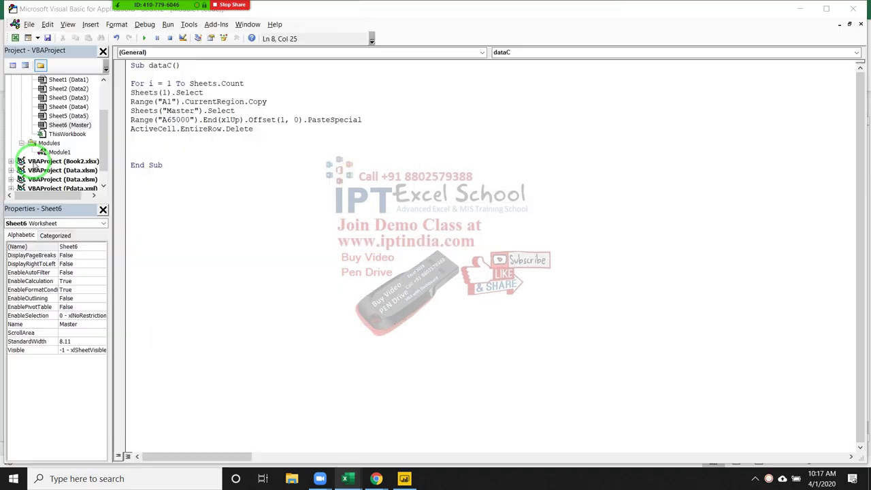
left_click(244, 84)
type("-1")
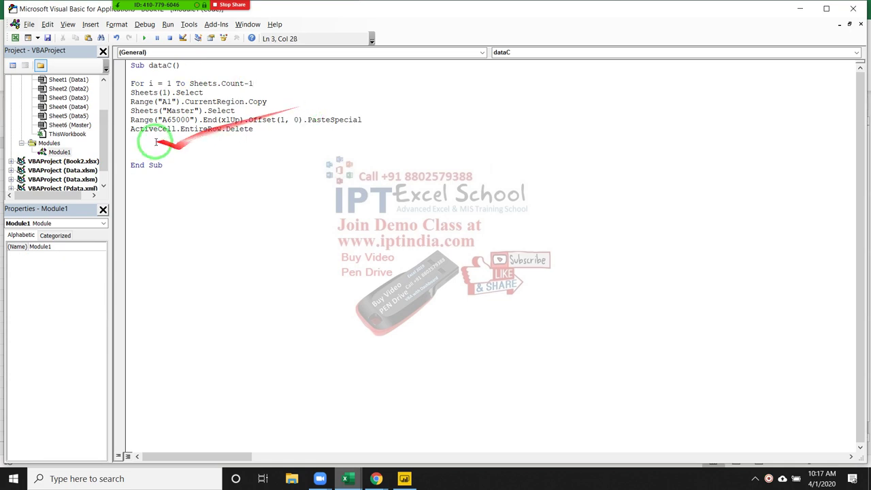
left_click(151, 139)
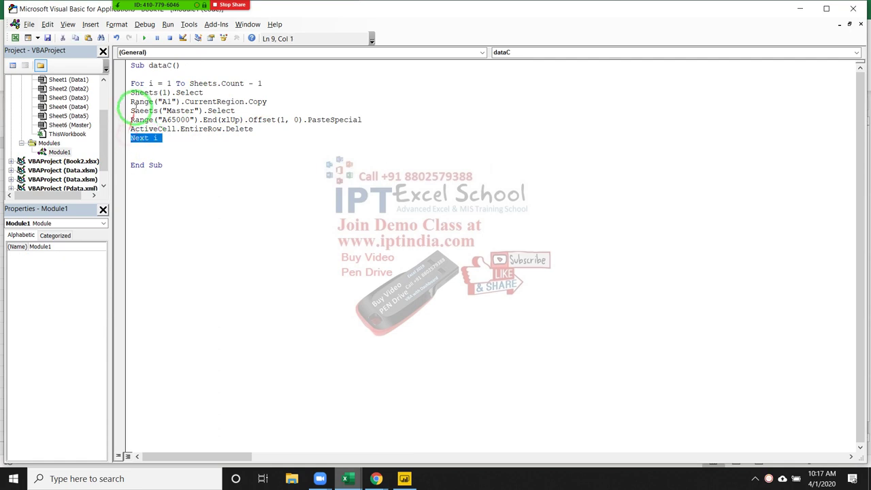
Change Sheets(1) to Sheets(i) inside the dataC loop, then return to the Excel workbook
left_click(134, 110)
left_click_drag(131, 92, 254, 129)
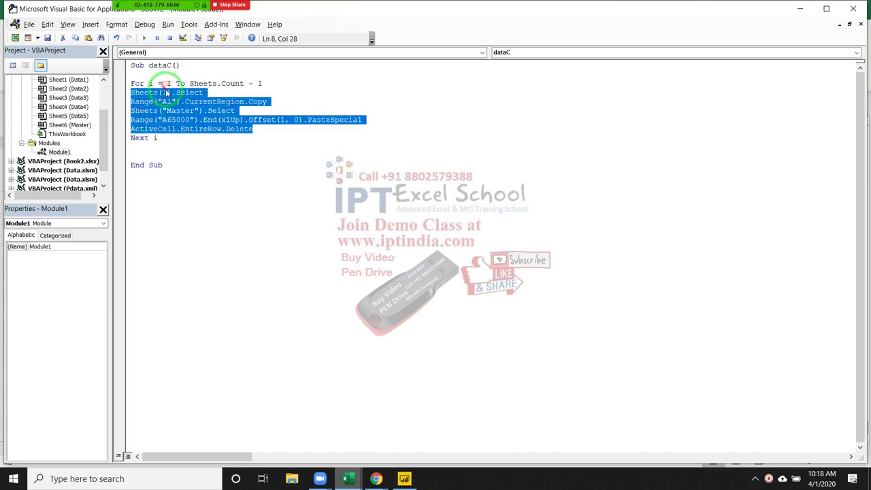
left_click(166, 92)
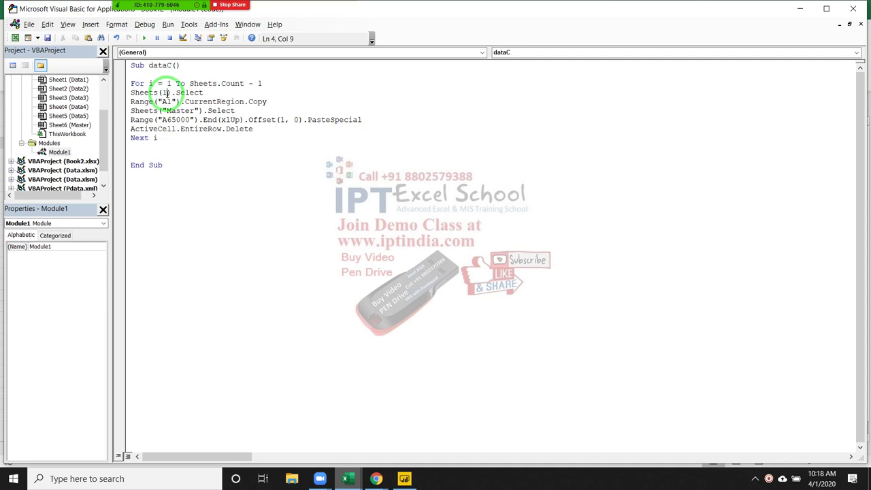
key("BackSpace")
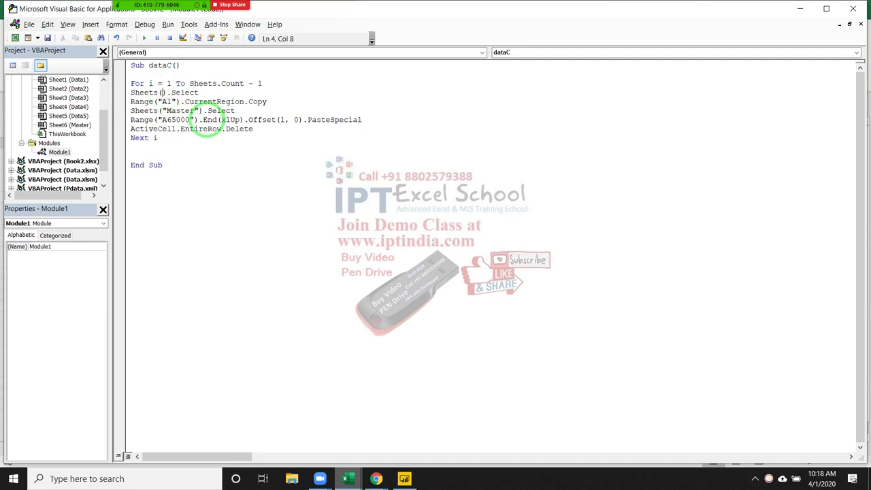
type("i")
left_click(243, 150)
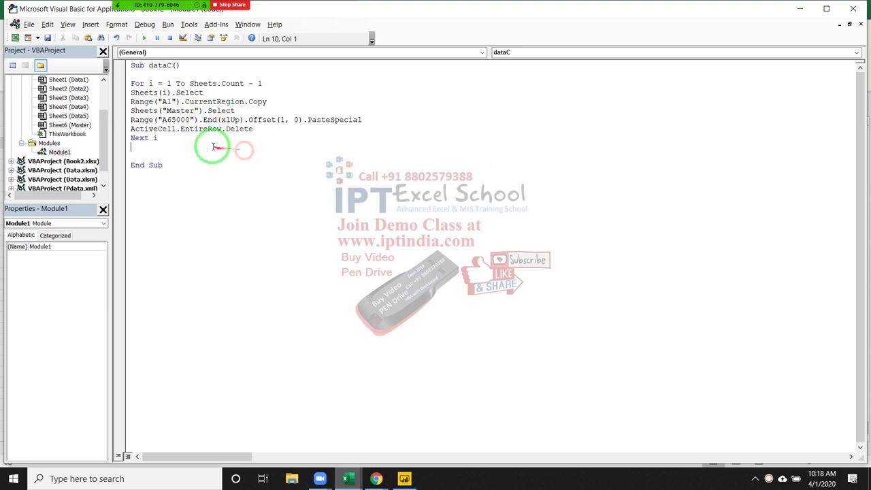
double_click(151, 83)
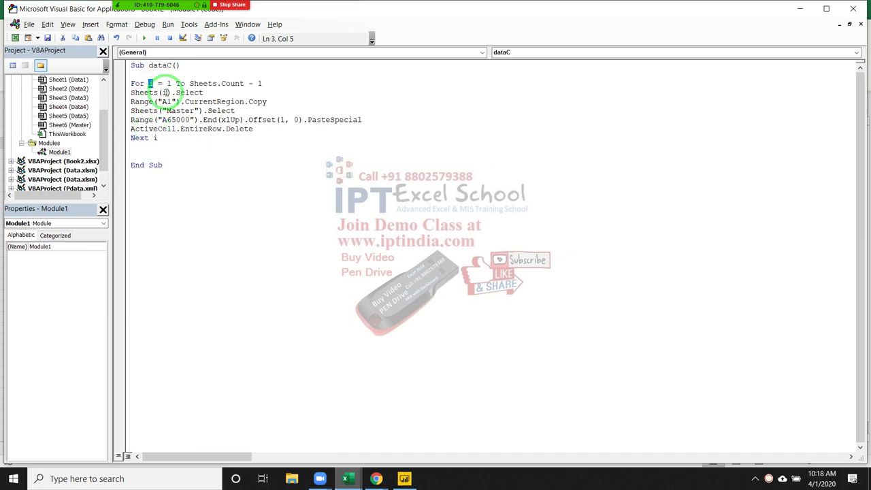
double_click(163, 92)
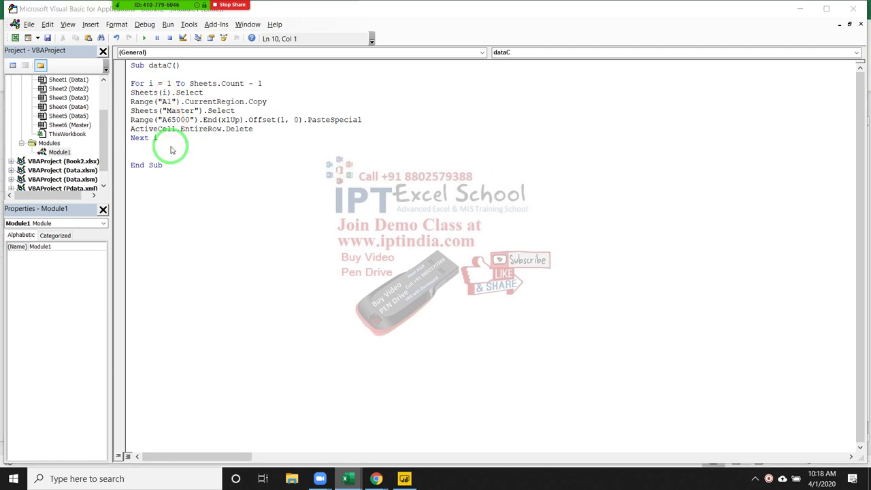
key("alt+F11")
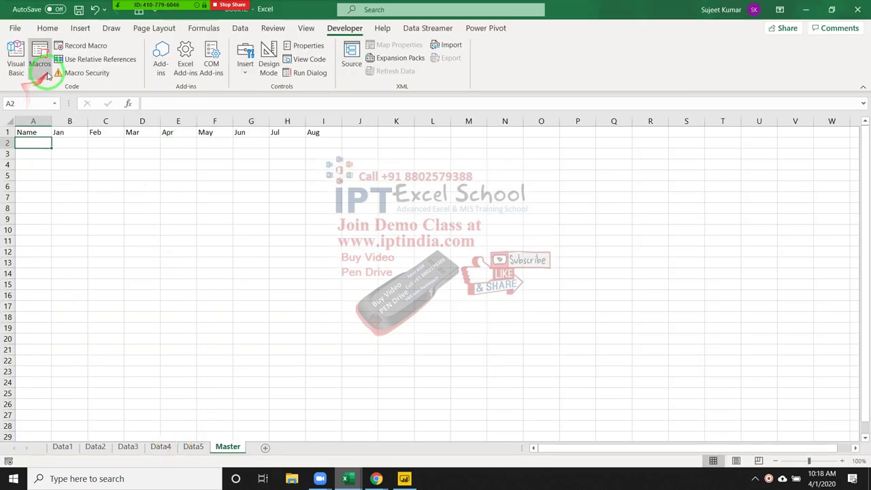
Run the dataC macro and move the Master sheet between Data3 and Data4
left_click(39, 66)
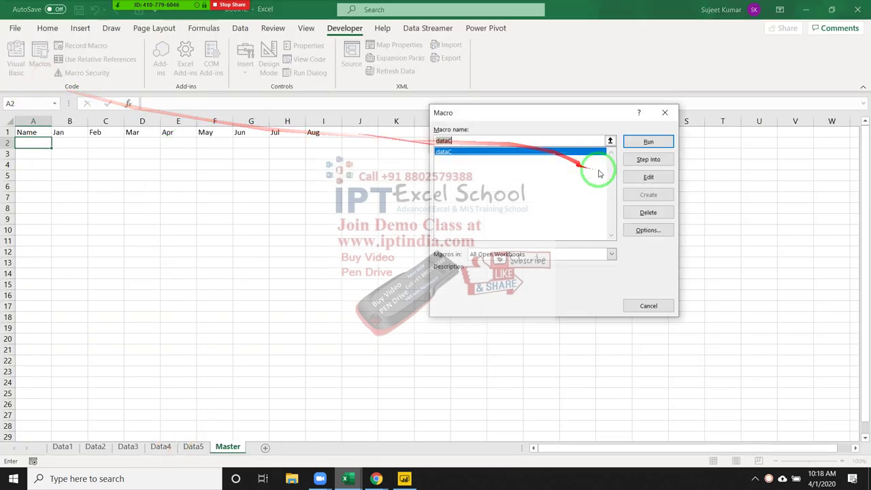
left_click(650, 141)
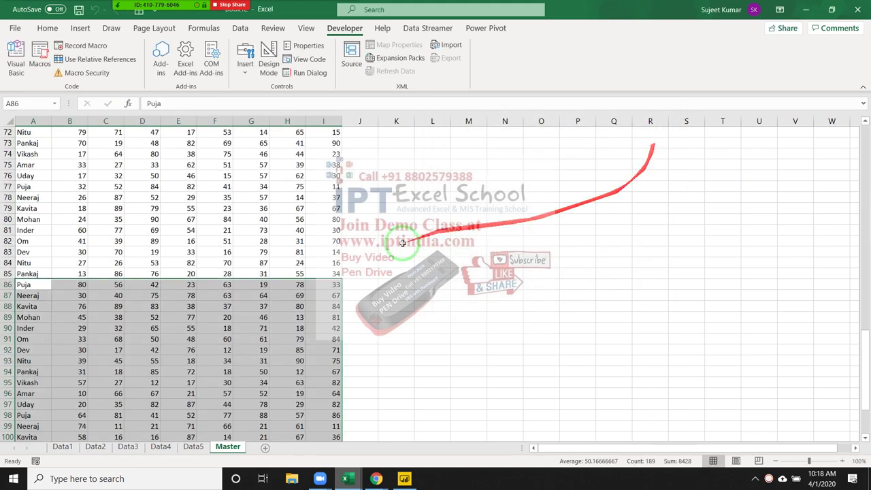
scroll(290, 313, "up", 13)
scroll(290, 314, "up", 10)
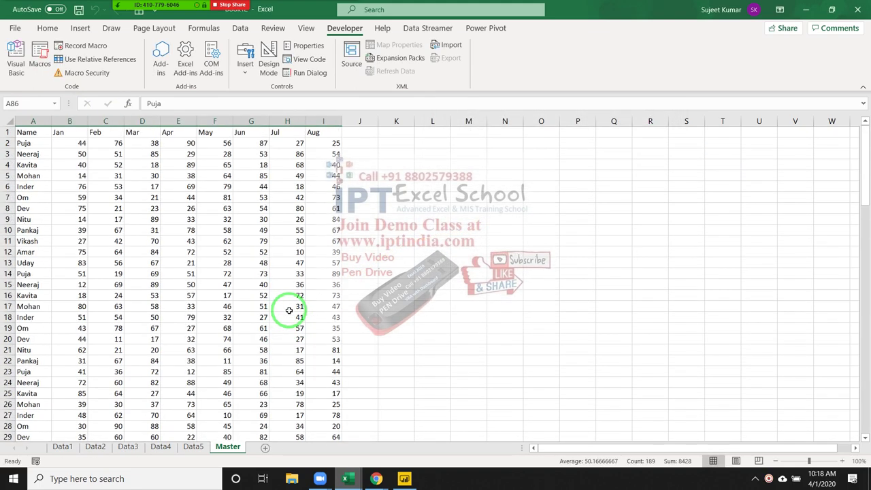
left_click(24, 143)
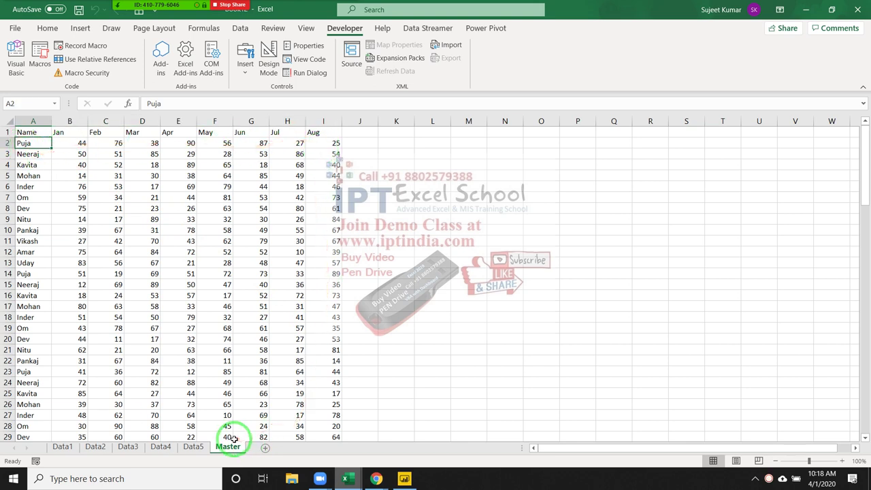
left_click_drag(166, 436, 163, 443)
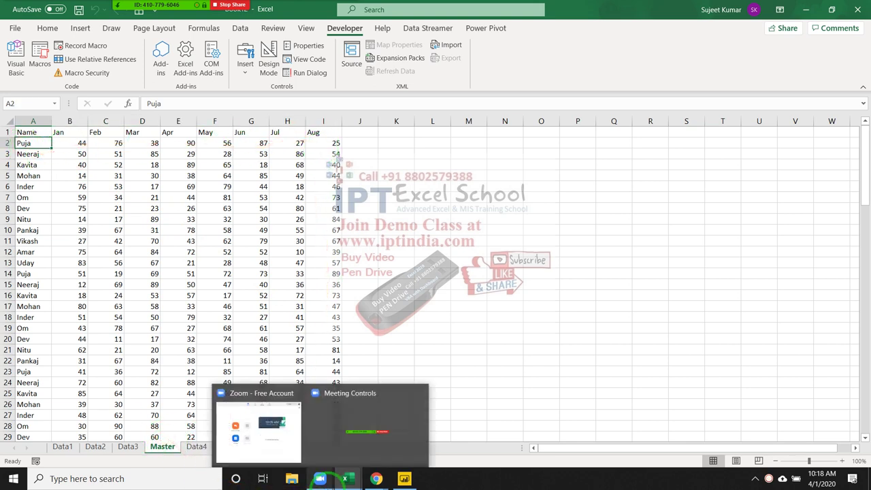
left_click(144, 240)
Clear the stacked rows A2:I106 on Master, leaving only the Name–Aug headers
left_click(39, 144)
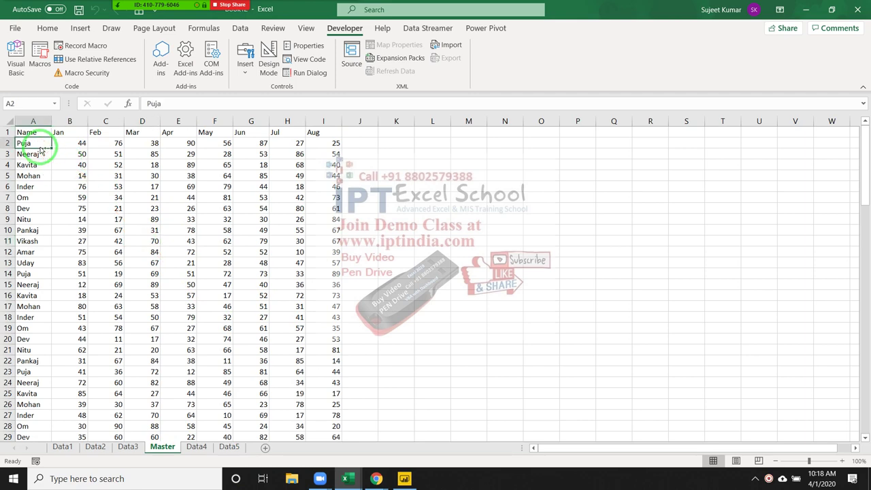
key("ctrl+shift+Right")
key("ctrl+shift+Down")
key("Delete")
scroll(40, 147, "up", 20)
key("ctrl+Home")
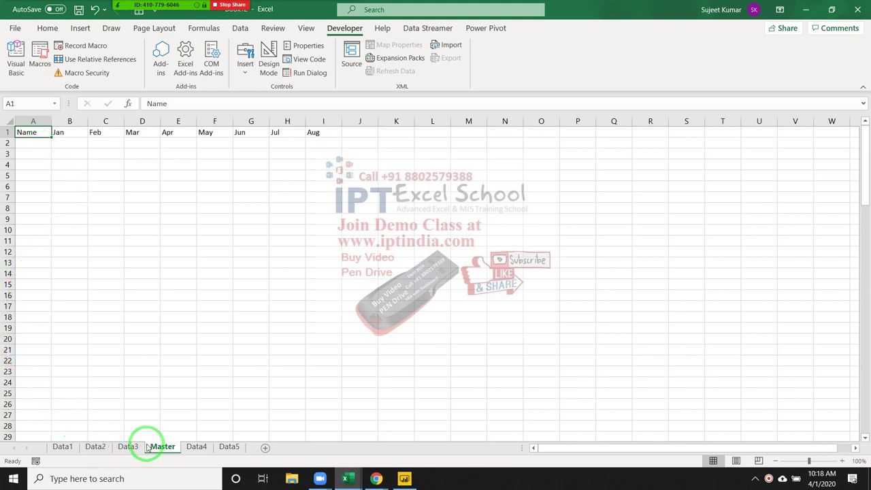
Open a blank line above the Range("A1") copy line and check the sheet tab names
key("alt+Tab")
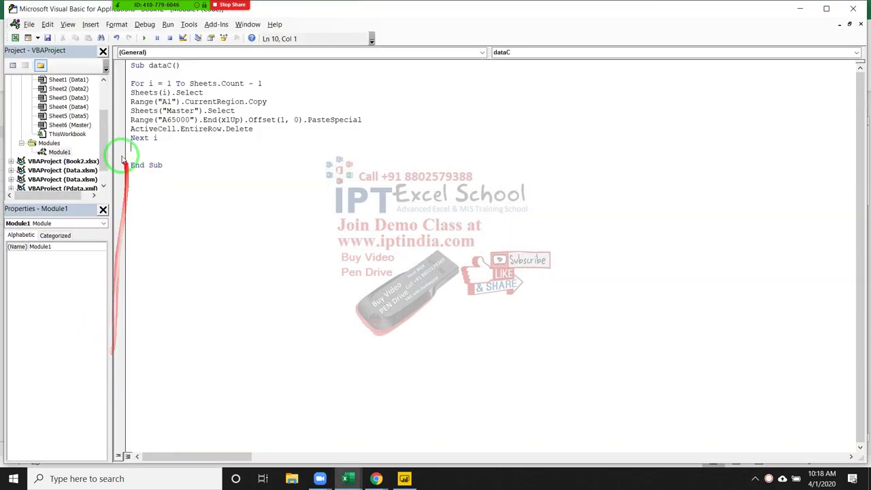
left_click(128, 102)
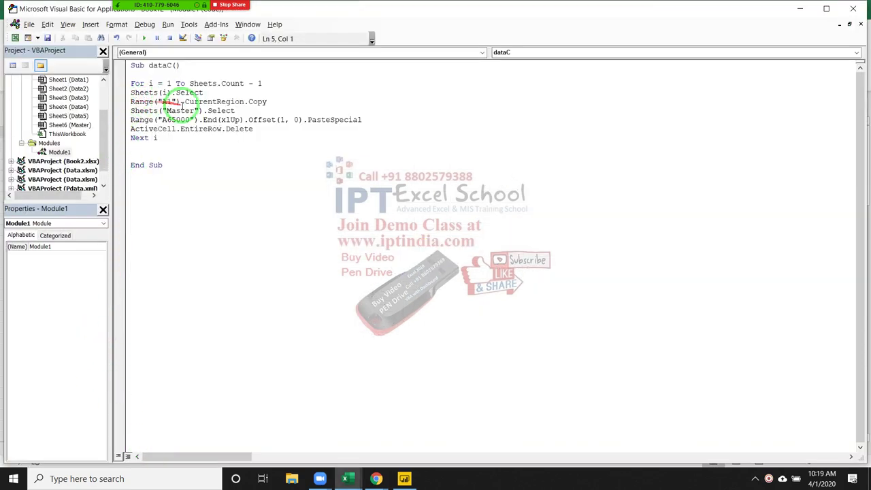
key("Return")
type("if activesheet.name=\"Data\"")
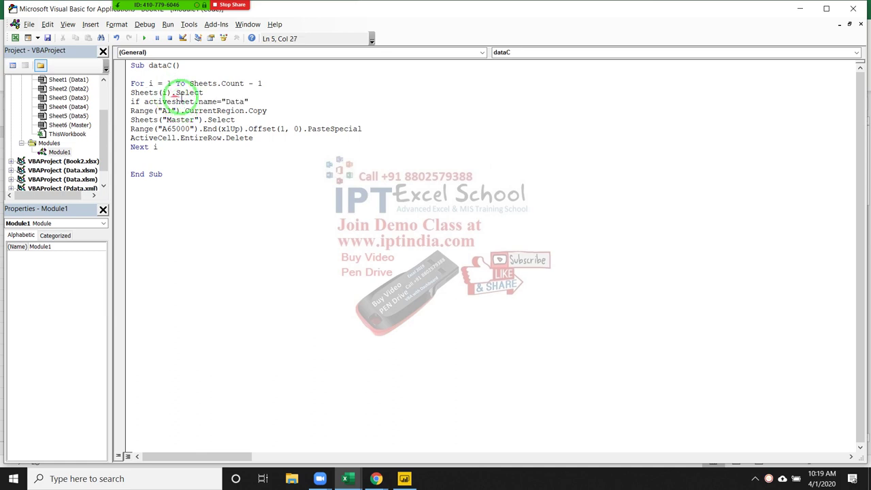
left_click(205, 100)
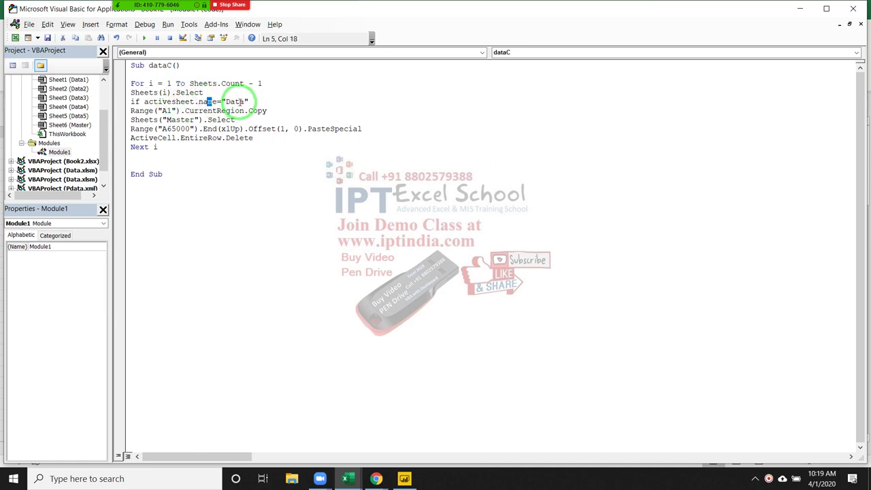
left_click(228, 101)
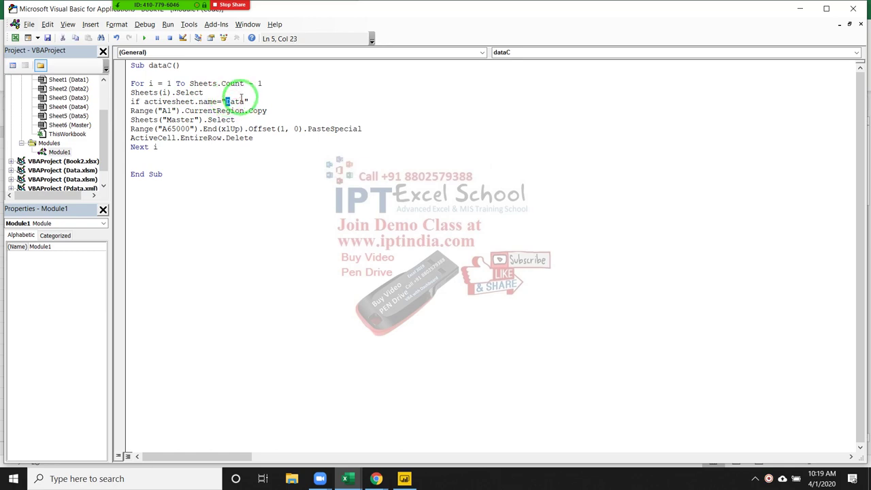
key("alt+F11")
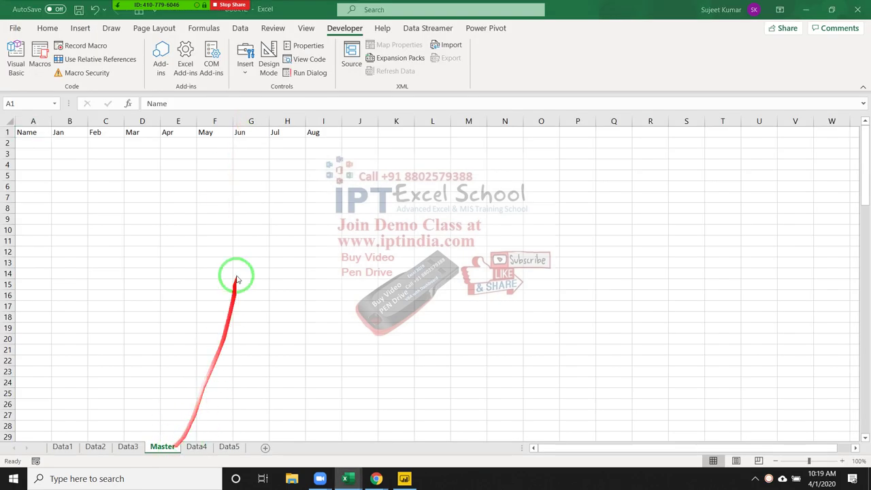
key("alt+F11")
Make the condition read If ActiveSheet.Name <> "Master" Then
double_click(234, 102)
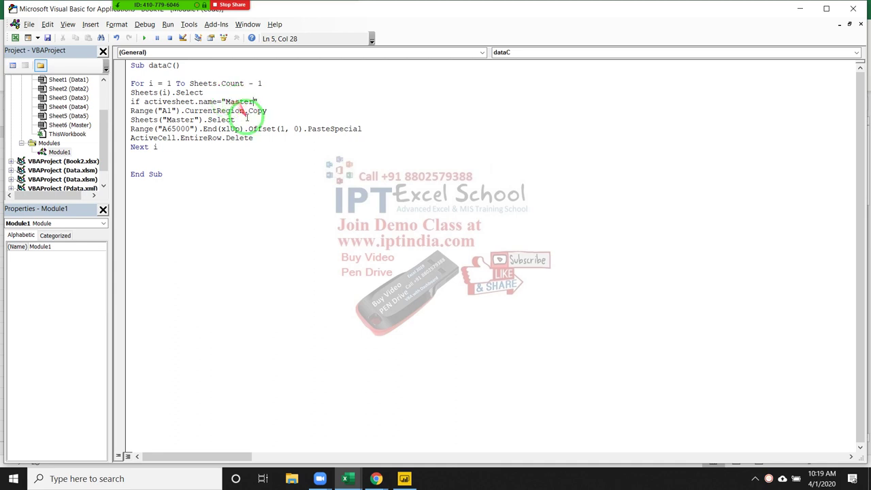
left_click(245, 111)
key("Return")
left_click(260, 101)
type("t")
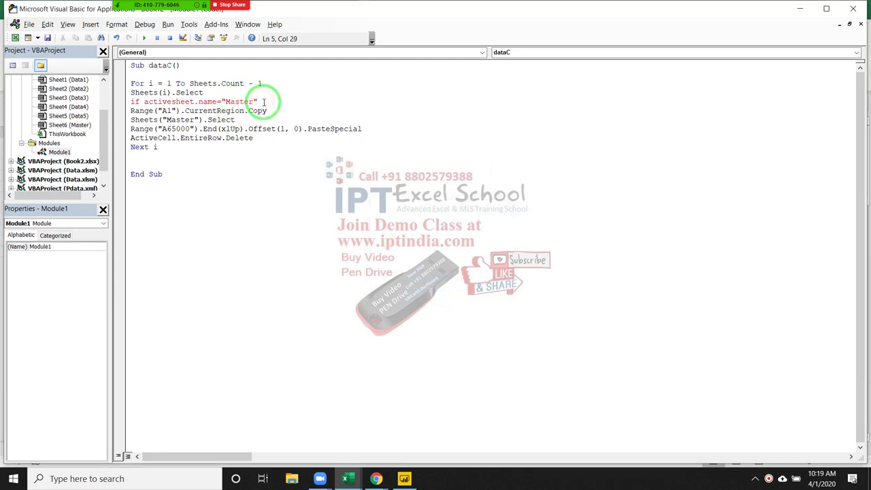
type("hen")
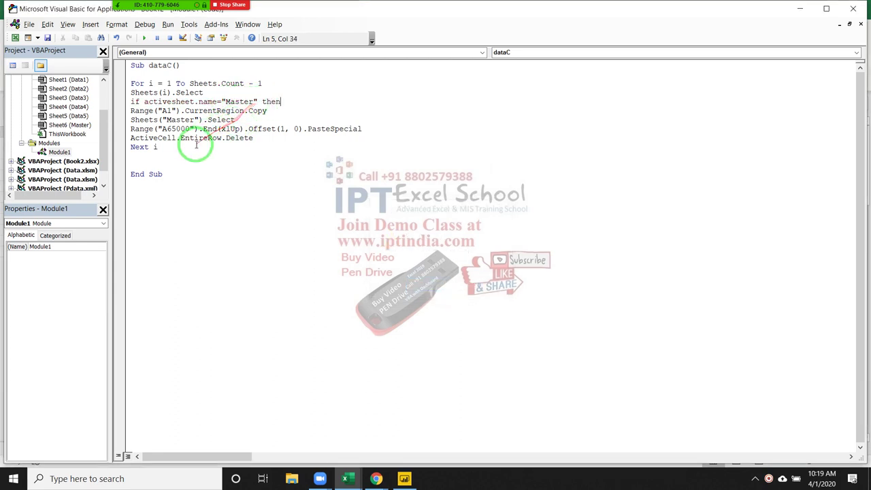
left_click(195, 149)
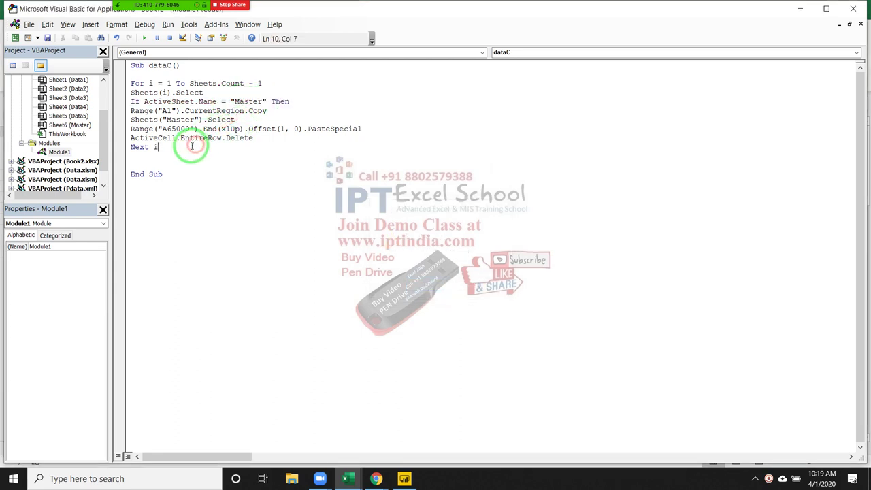
double_click(223, 101)
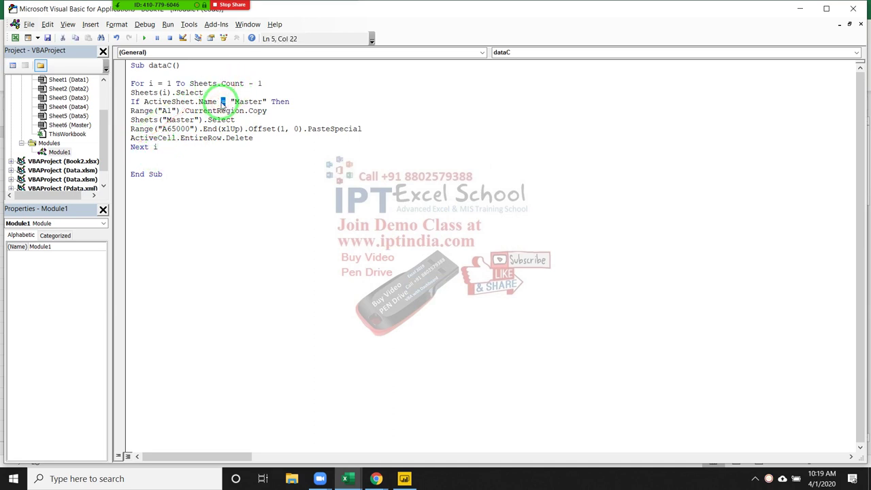
type("<>")
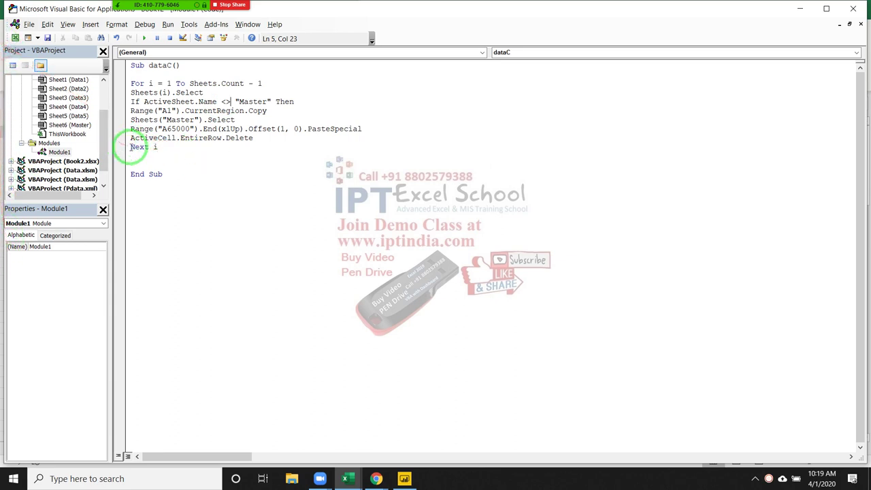
Add End If after the row-delete line, with blank lines around the If block
left_click(131, 146)
key("Return")
type("End If")
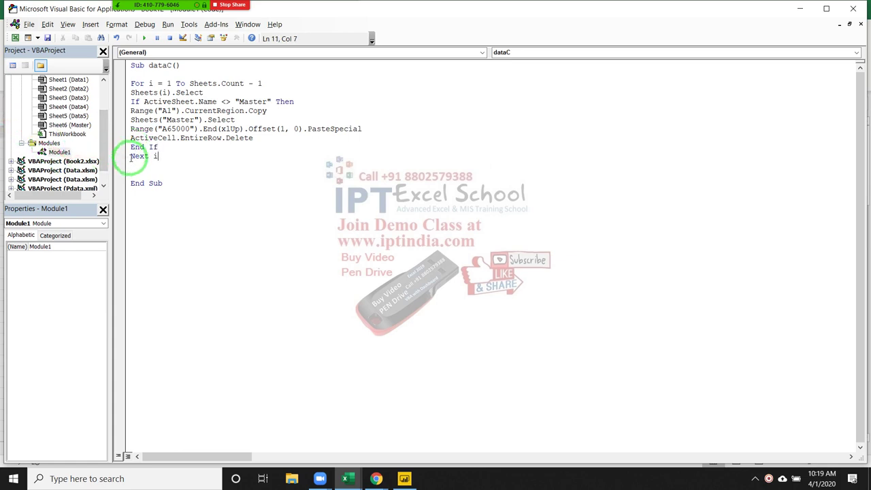
key("Return")
key("Return")
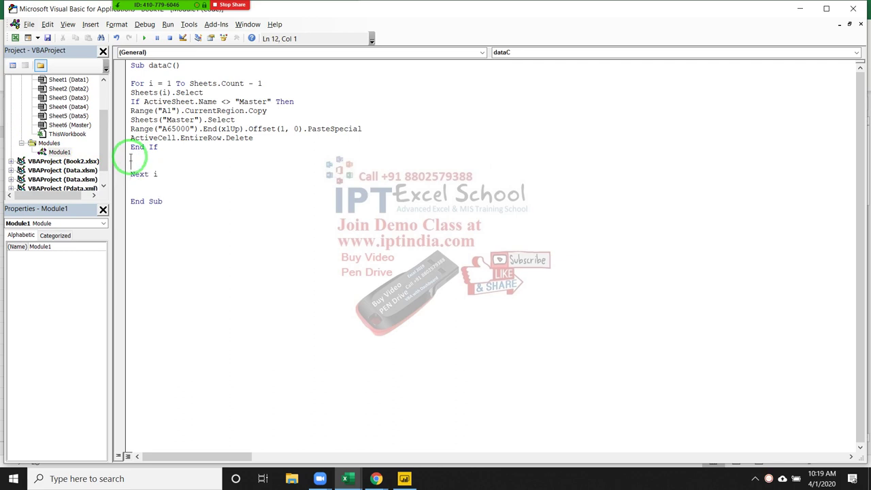
key("Return")
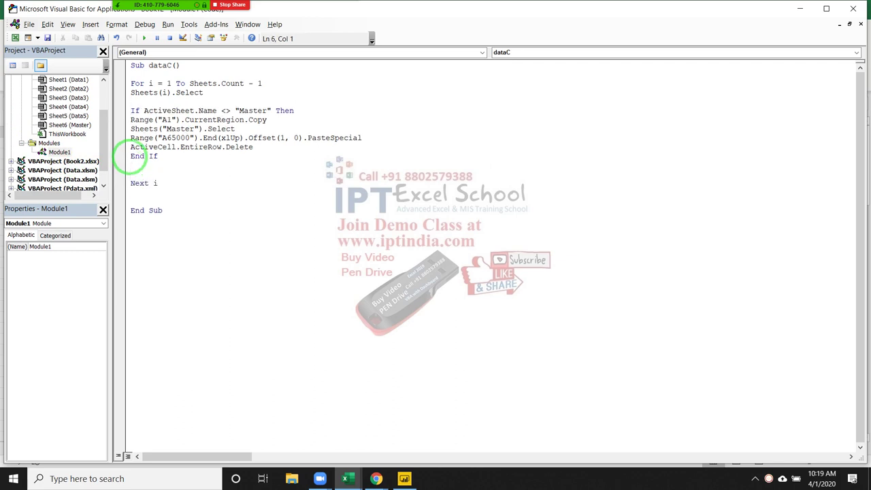
key("shift+Down")
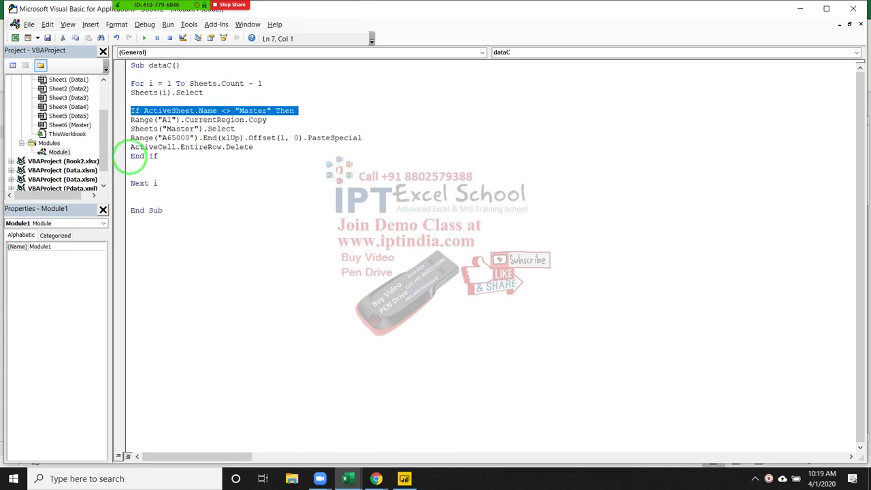
key("Right")
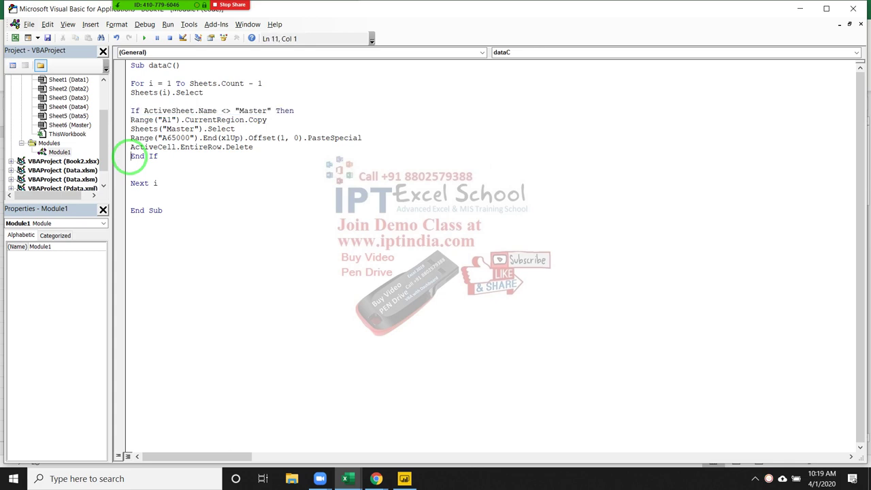
Move the Master sheet to the end, after Data5
key("alt+F11")
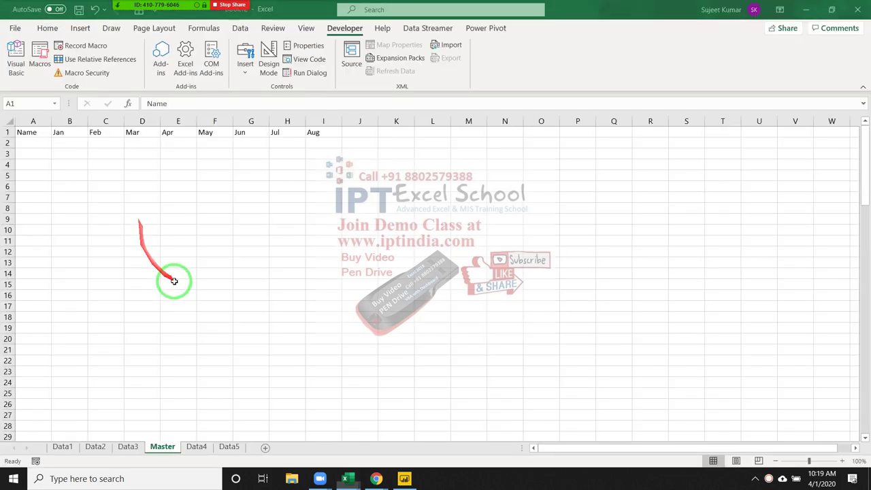
left_click(168, 447)
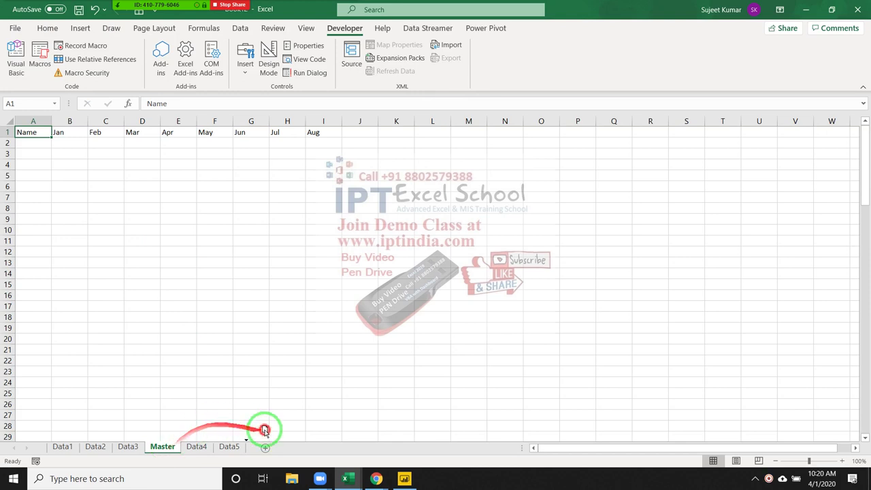
left_click_drag(168, 447, 264, 446)
left_click(237, 285)
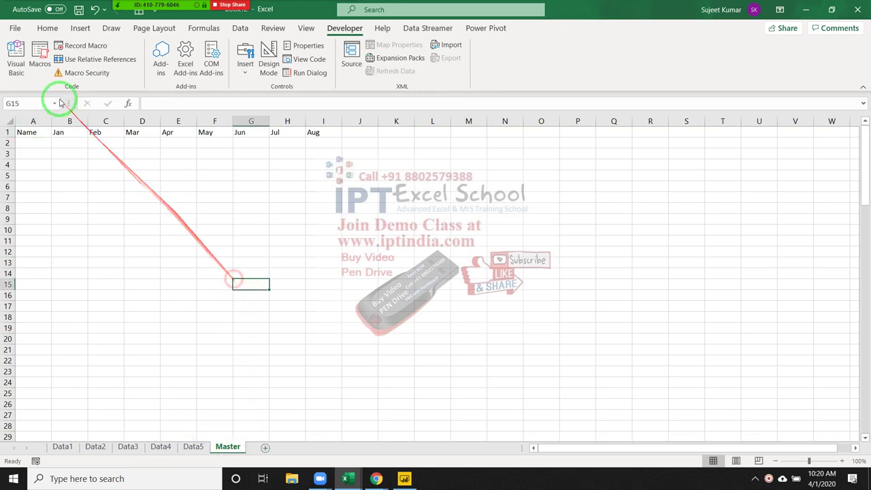
Save the workbook as Datac in the DT folder
left_click(79, 24)
left_click(79, 10)
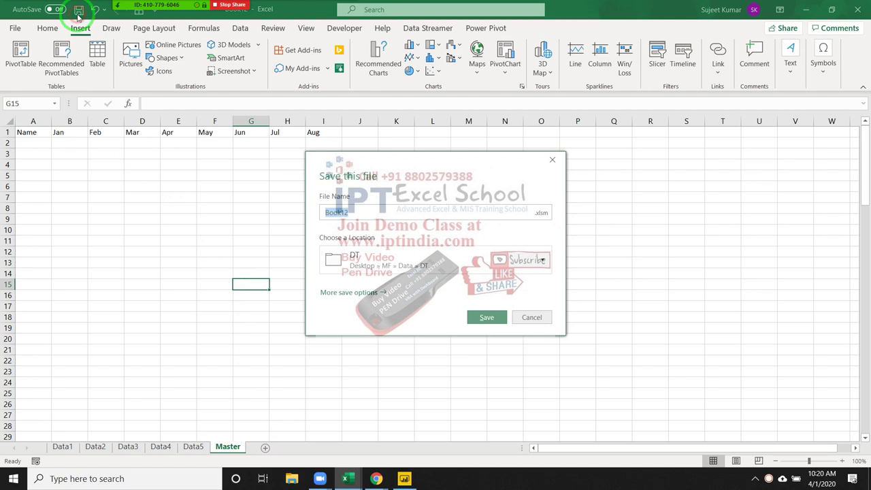
left_click(354, 270)
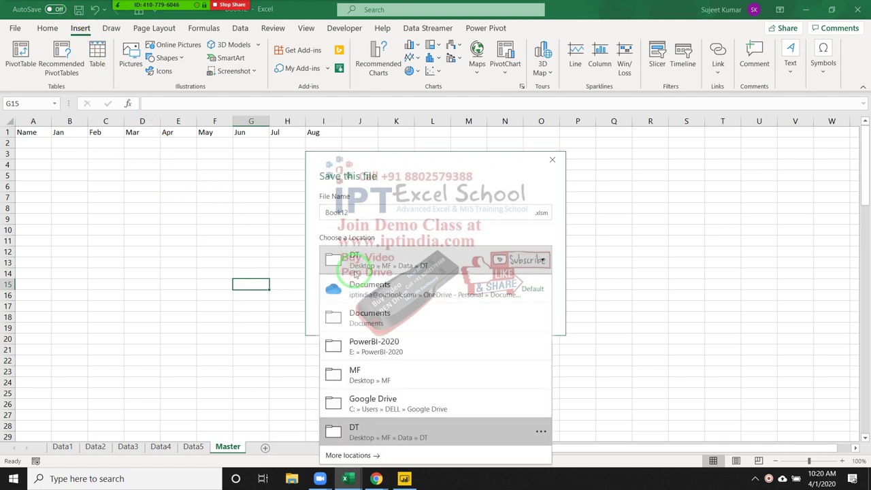
left_click(379, 435)
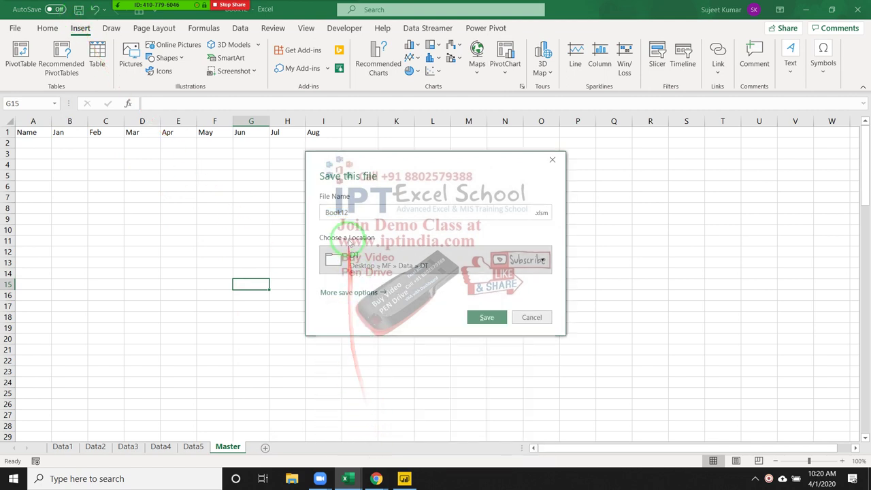
left_click(344, 213)
double_click(344, 213)
type("d")
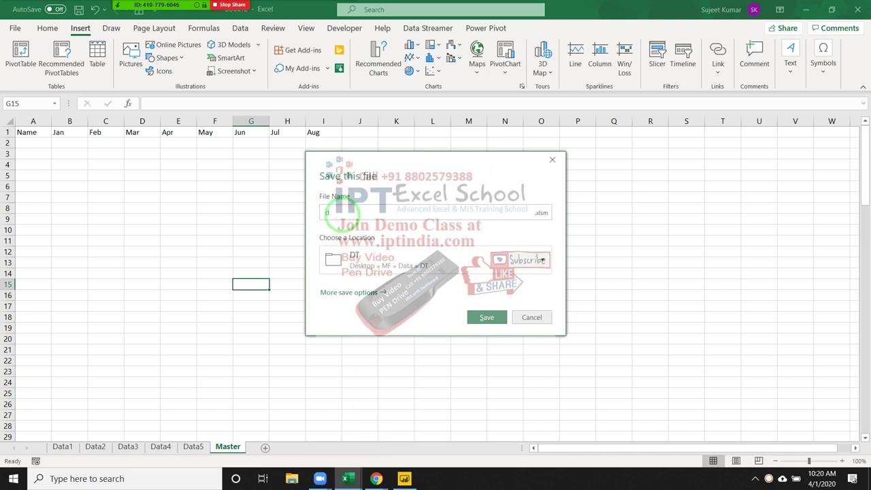
key("BackSpace")
type("Datac")
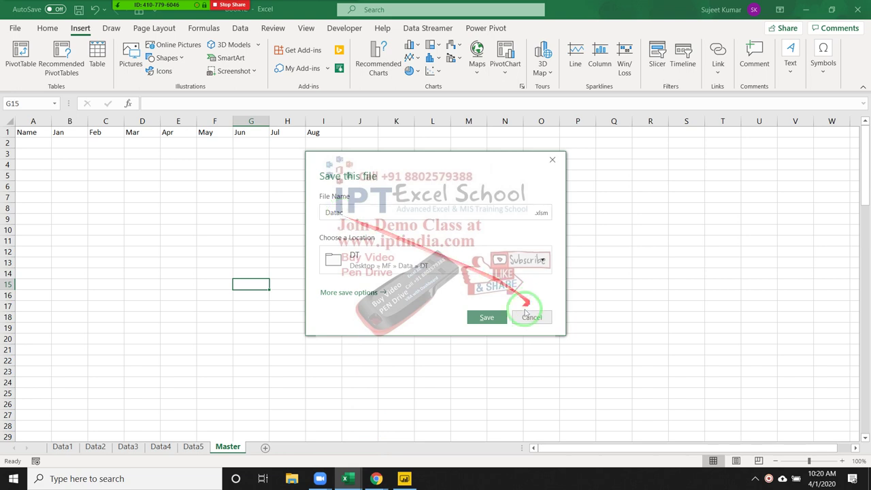
left_click(498, 314)
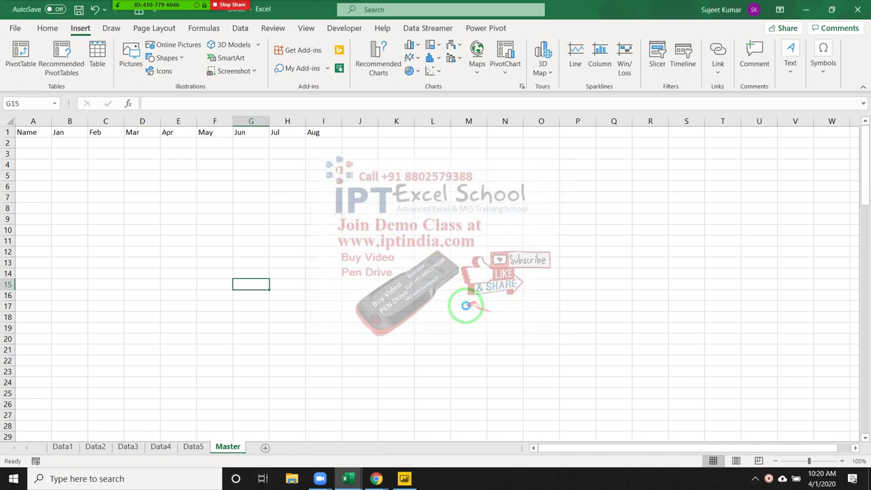
left_click(41, 132)
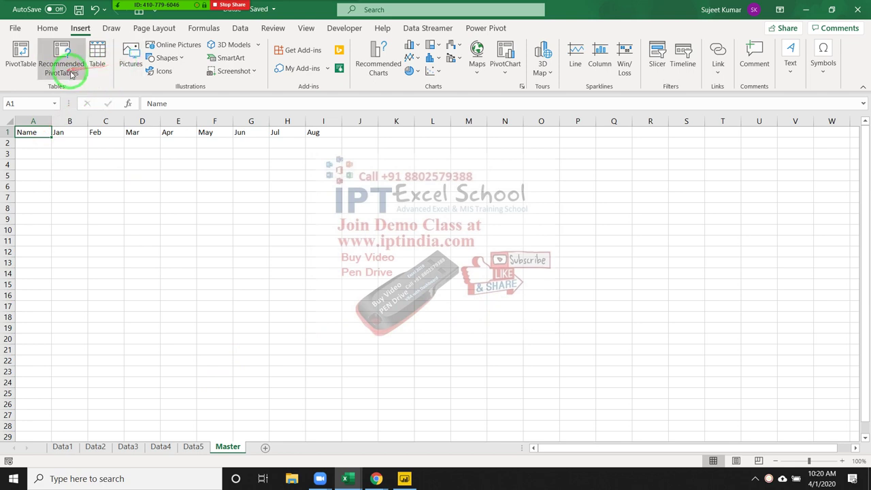
Choose Data > Get Data > From File > From Workbook, after backing out of From Folder
left_click(244, 27)
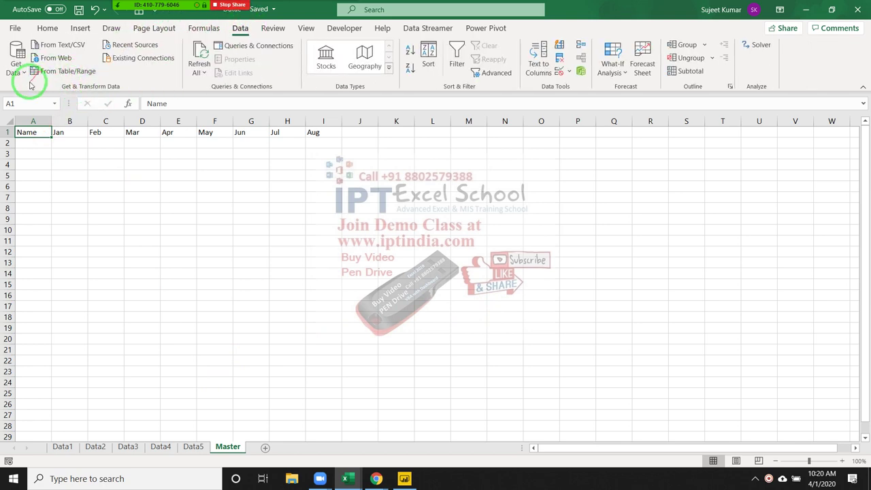
left_click(24, 75)
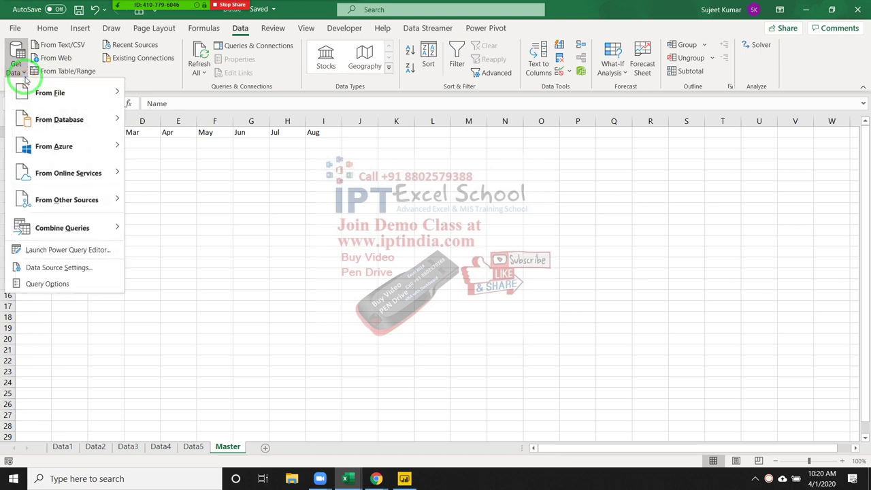
mouse_move(61, 93)
left_click(192, 199)
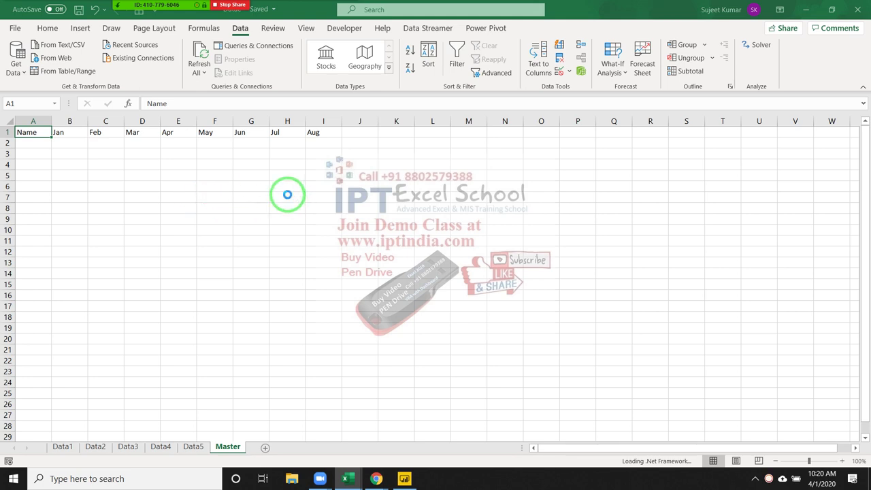
left_click(623, 177)
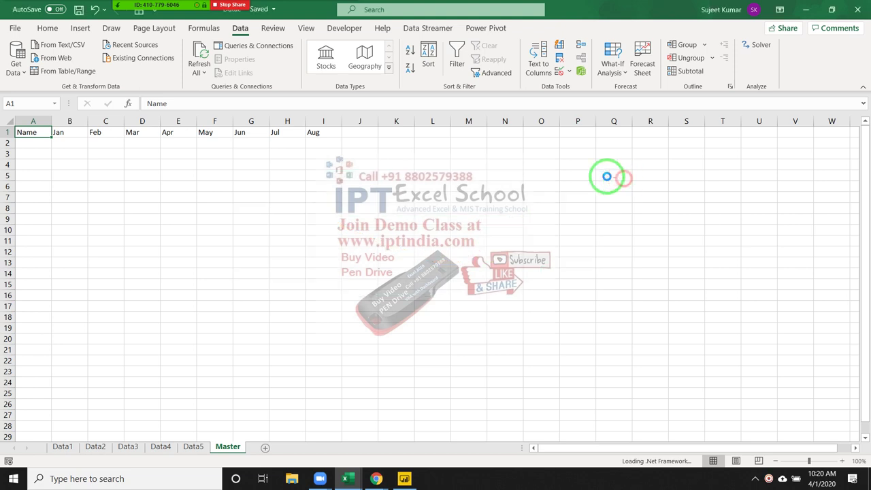
left_click(18, 66)
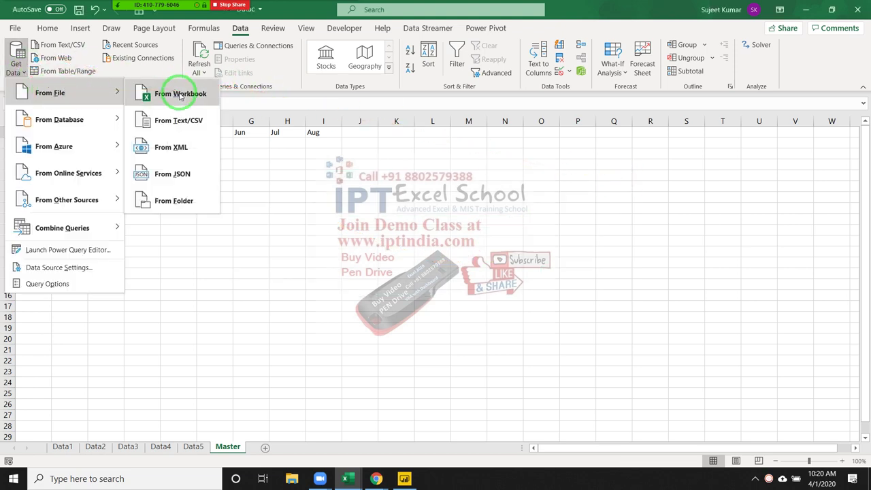
left_click(181, 96)
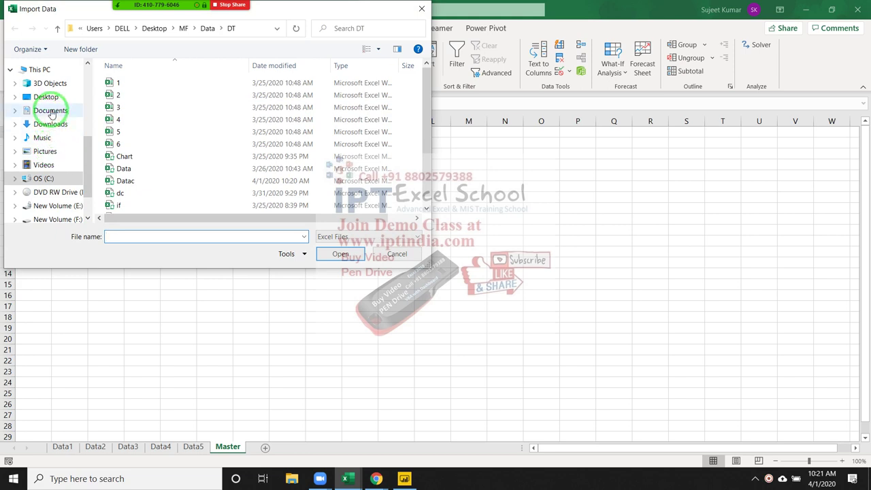
Browse to Desktop > MF > Data > DT and import the Datac workbook
left_click(46, 97)
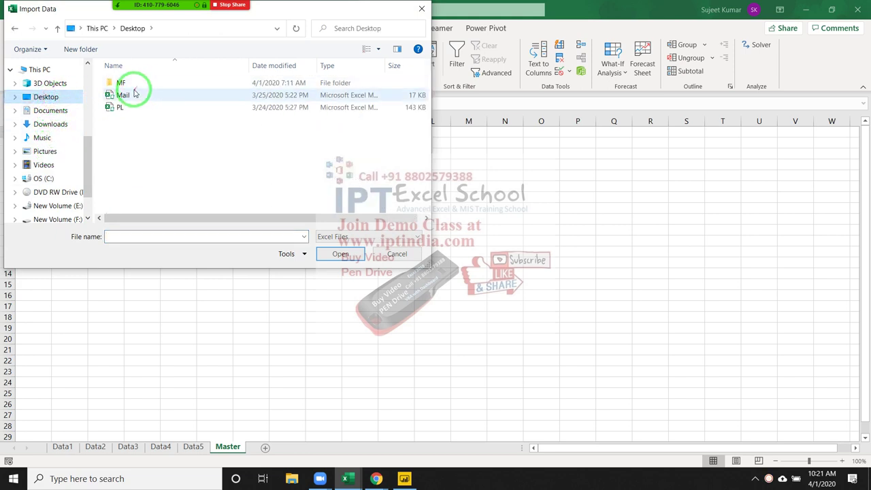
double_click(129, 85)
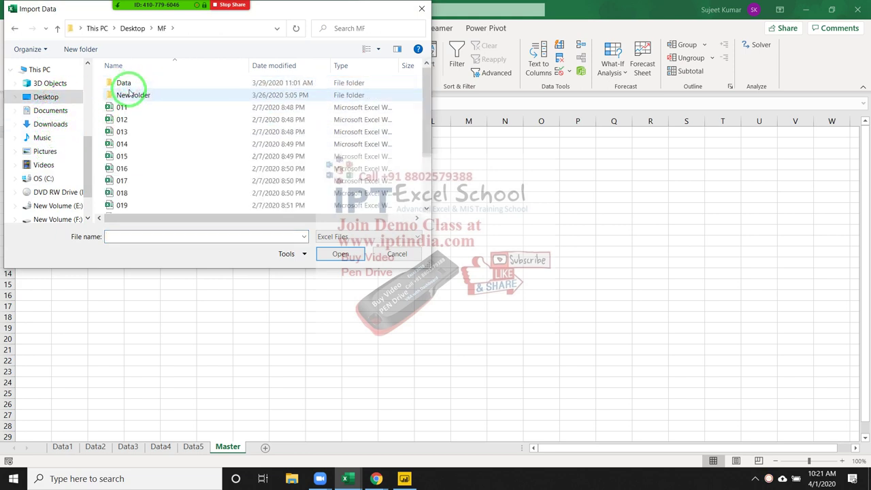
scroll(179, 171, "down", 2)
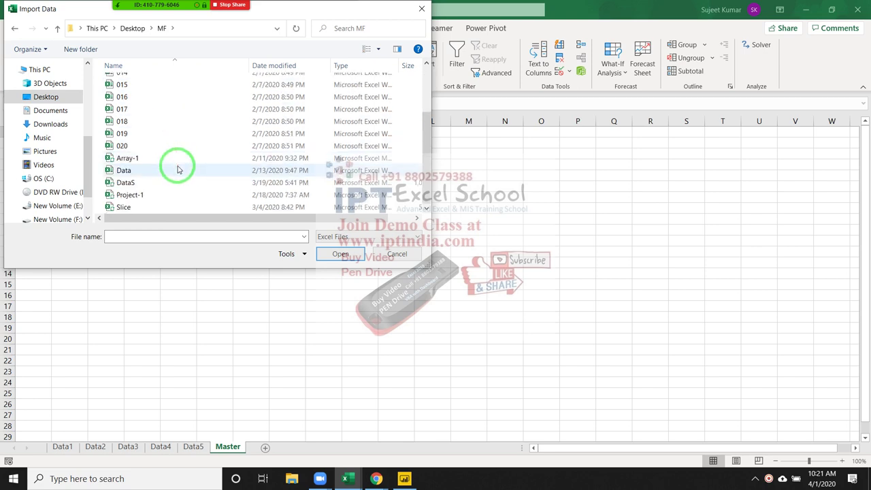
scroll(179, 170, "up", 2)
left_click(163, 84)
double_click(163, 84)
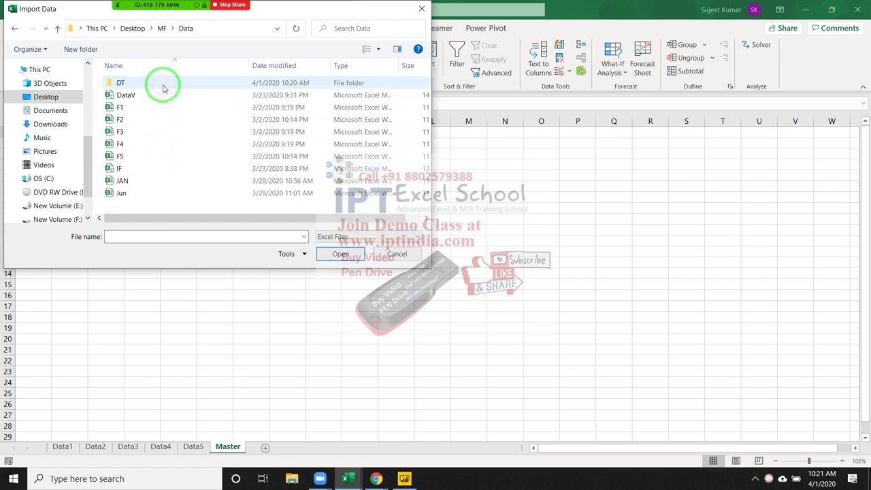
double_click(162, 83)
scroll(163, 116, "down", 1)
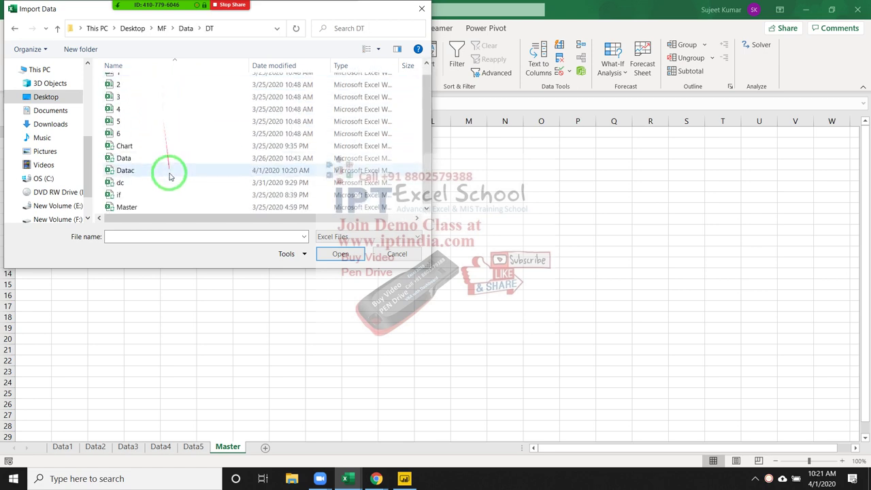
left_click(171, 170)
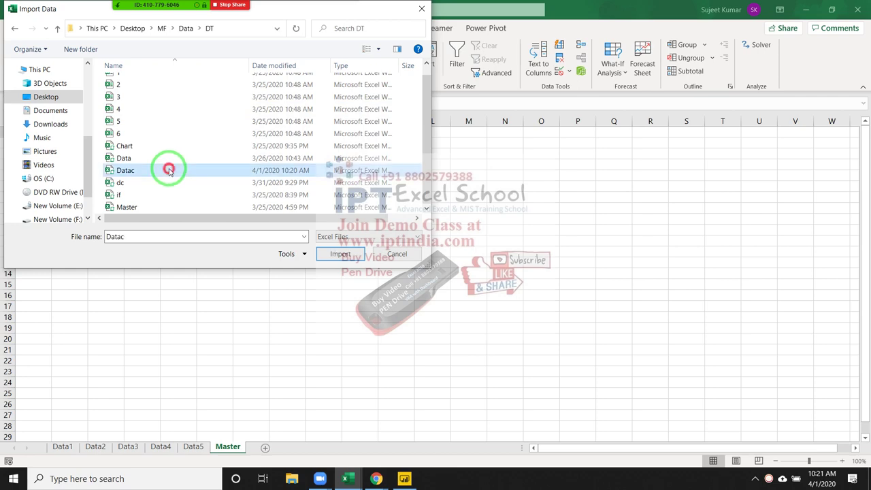
left_click(343, 255)
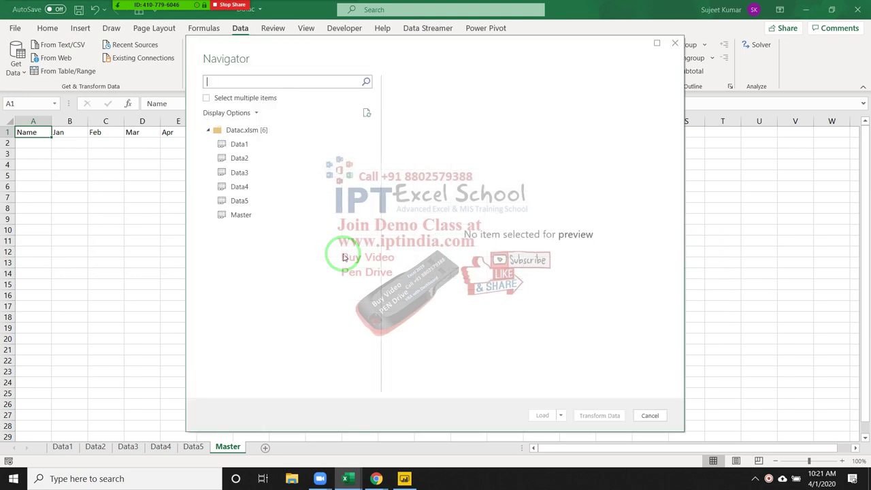
Preview the Data1 to Data5 sheets in the Navigator, ending on Data1
left_click(232, 144)
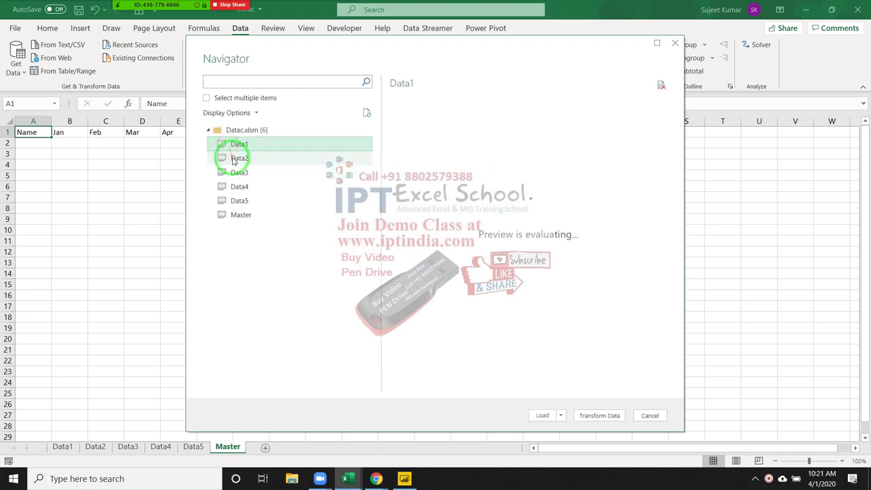
left_click(233, 162)
left_click(235, 172)
left_click(236, 187)
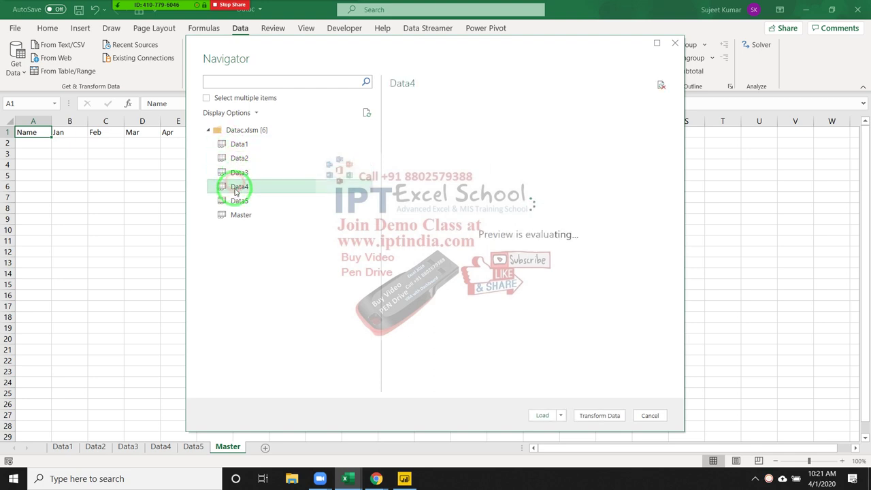
left_click(236, 202)
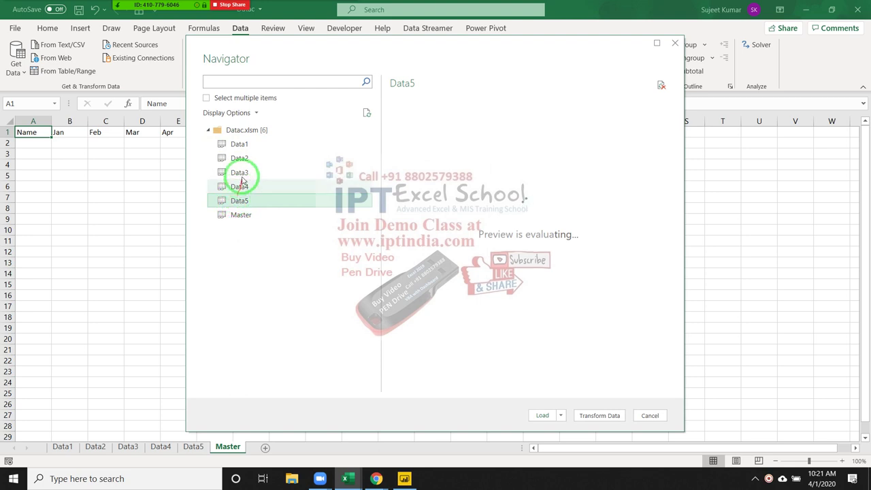
left_click(240, 146)
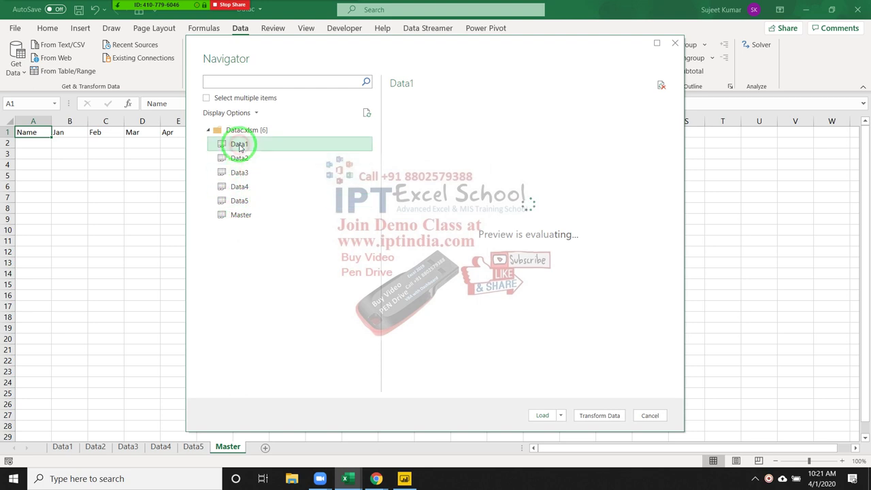
Choose Load To for Data1, then cancel the Import Data dialog
left_click(561, 417)
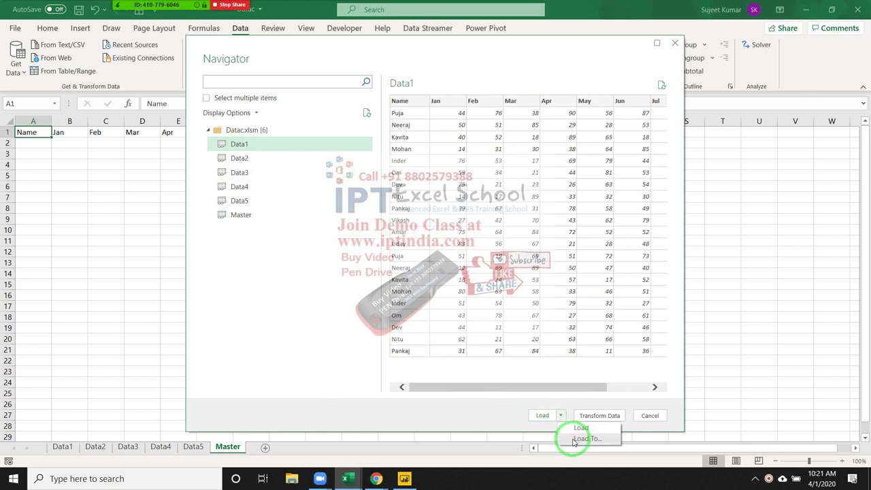
left_click(574, 439)
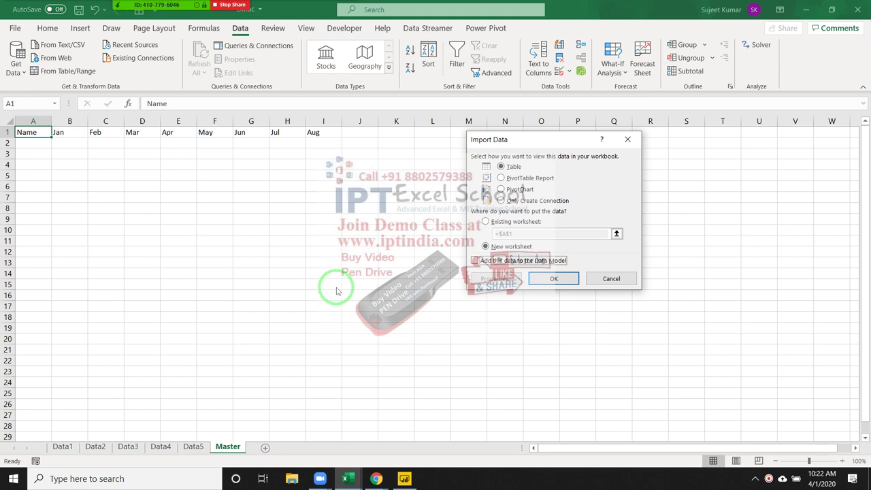
left_click(600, 281)
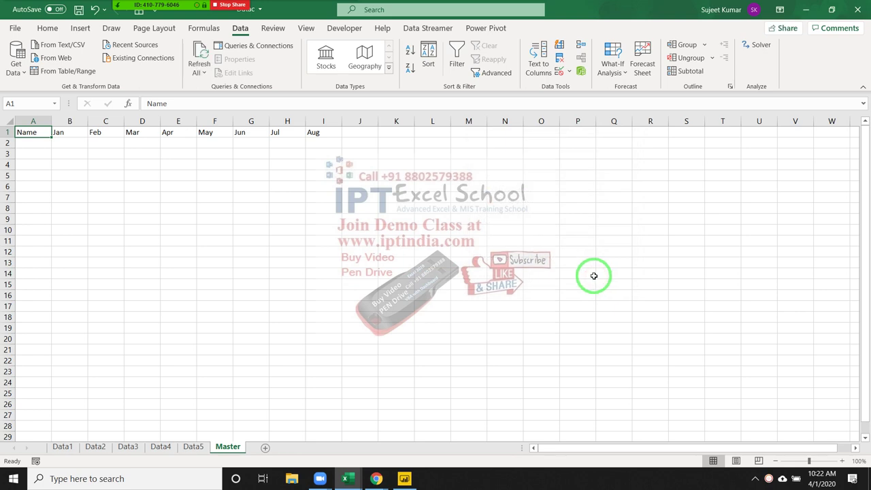
left_click(391, 210)
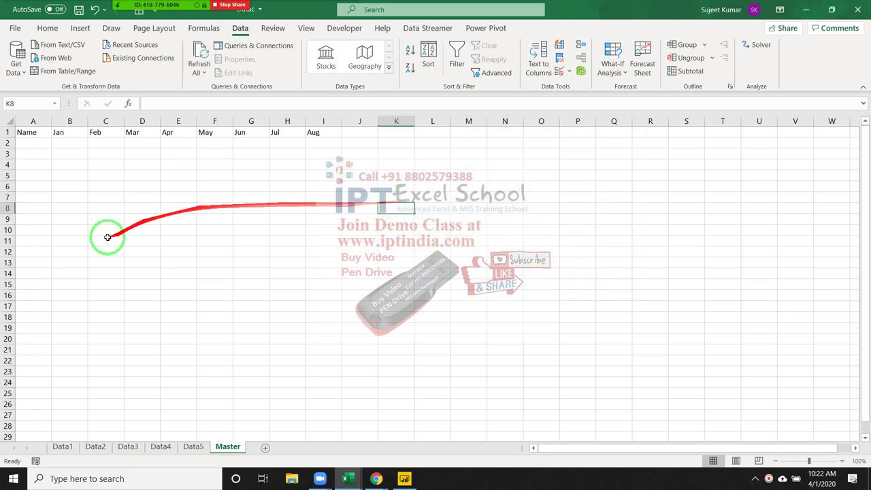
left_click(40, 139)
mouse_move(346, 479)
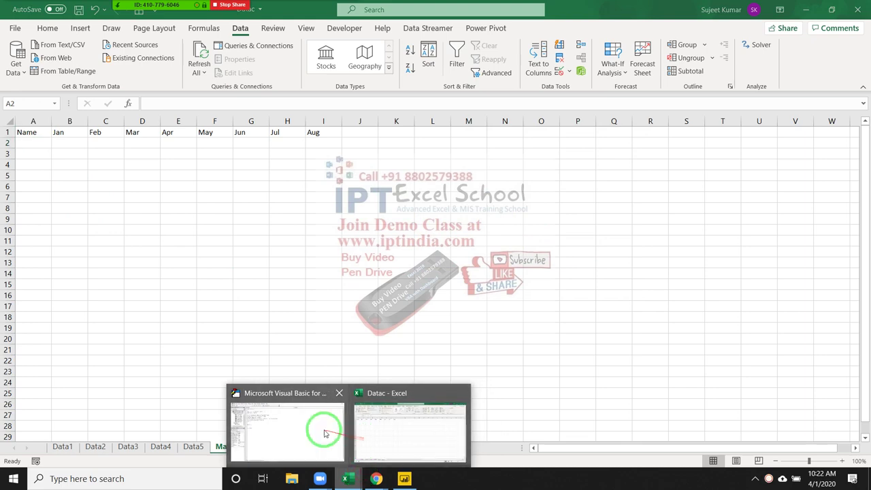
Inspect the "Master" name in the macro's If line, then return to Excel
left_click(320, 428)
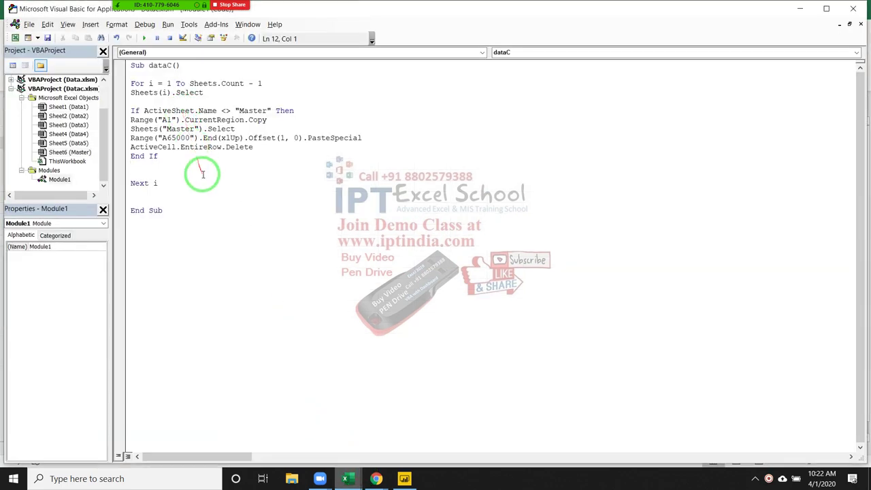
left_click(235, 110)
left_click_drag(235, 110, 267, 111)
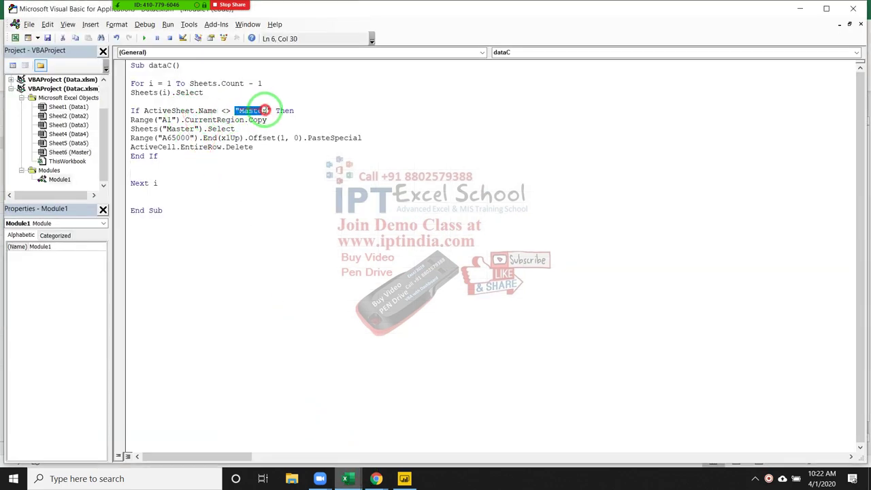
key("alt+F11")
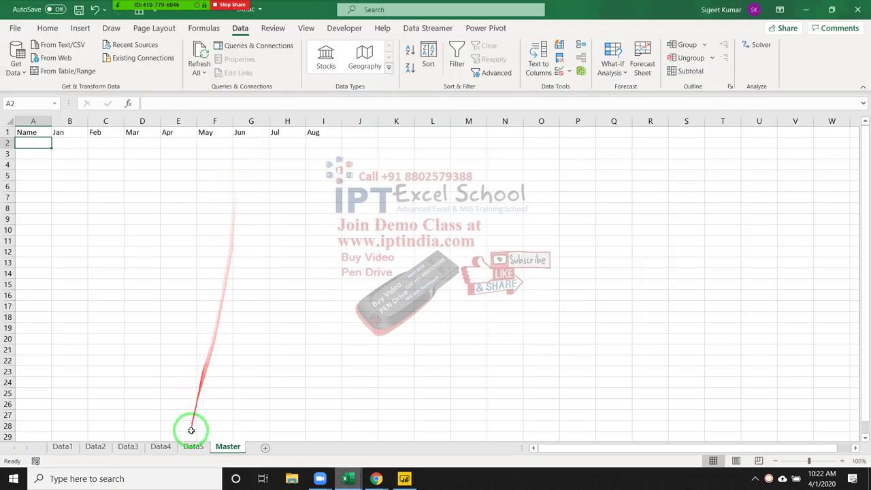
Rename the Master sheet tab to 'master' and switch to the VBA editor
left_click(219, 450)
double_click(219, 449)
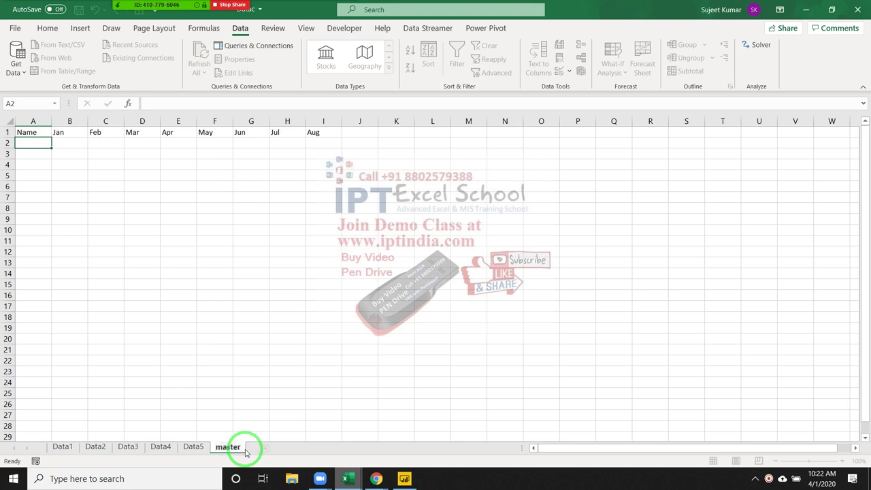
left_click(180, 273)
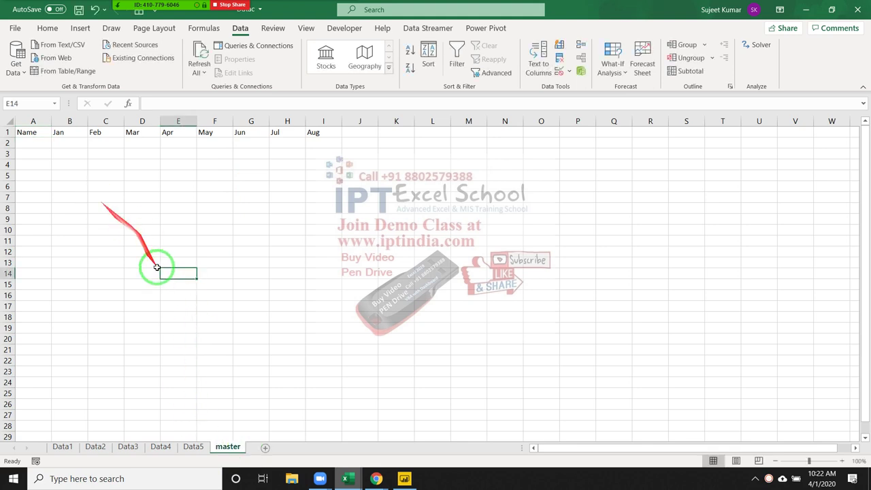
left_click(224, 449)
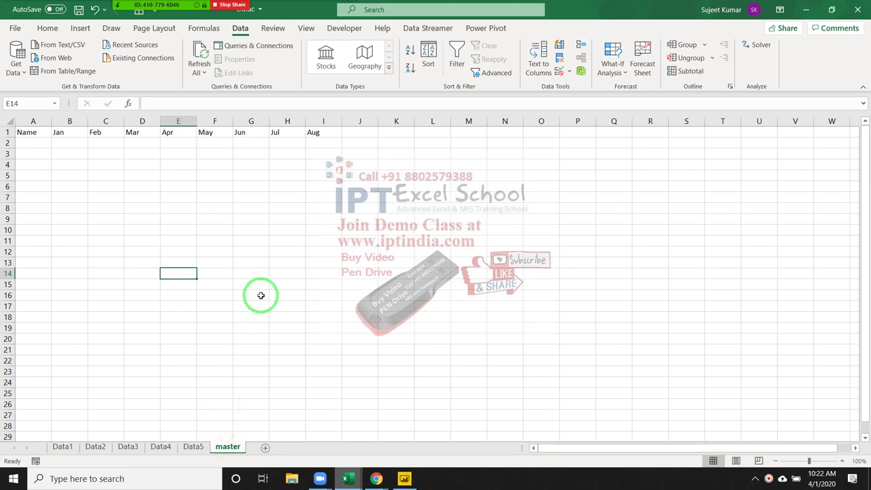
key("alt+F11")
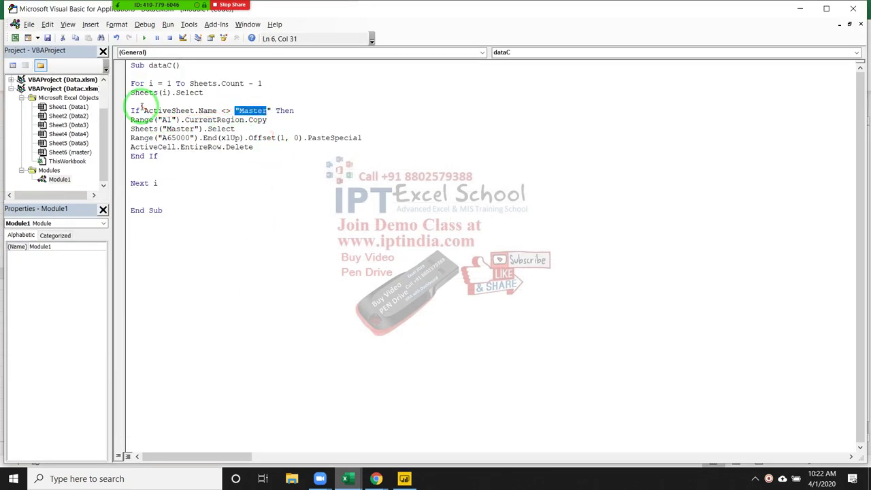
Change "Master" to lowercase "master" in the If condition
left_click(142, 109)
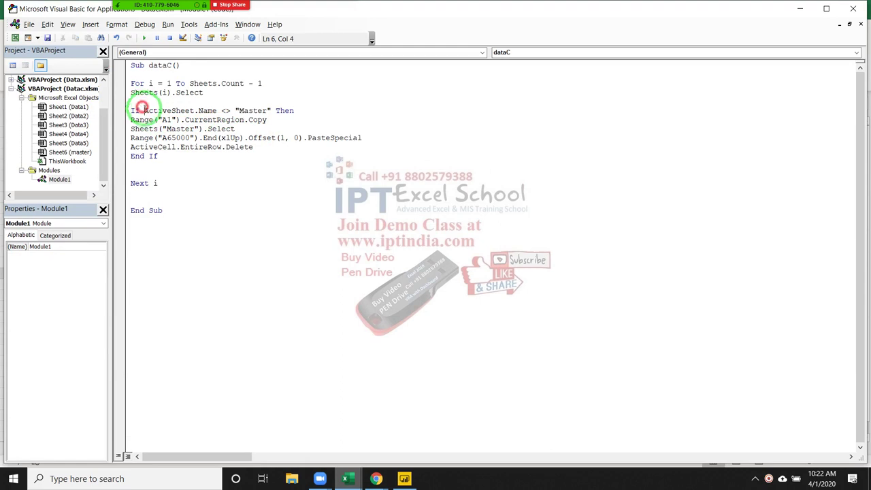
left_click(247, 111)
type("m")
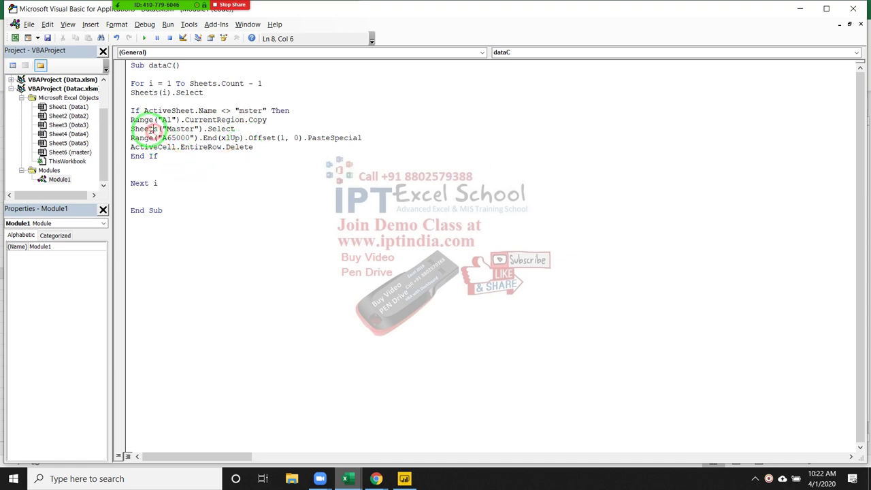
left_click(156, 129)
left_click(244, 111)
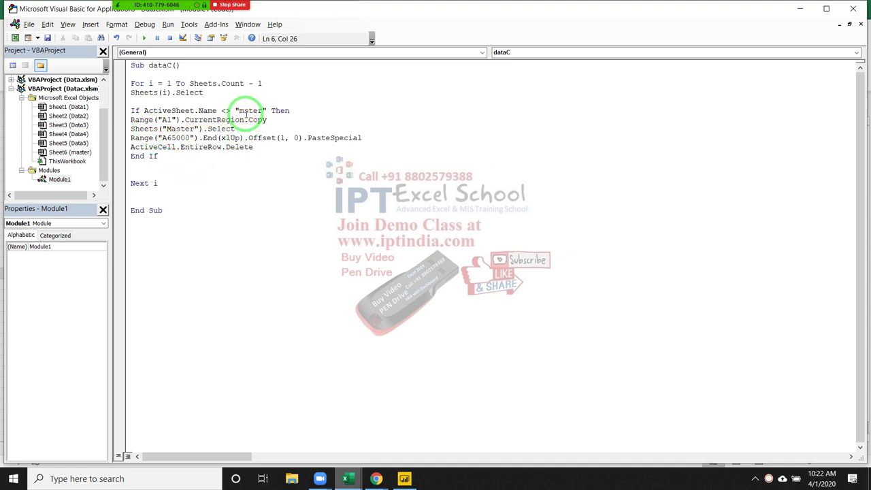
type("a")
key("alt+F11")
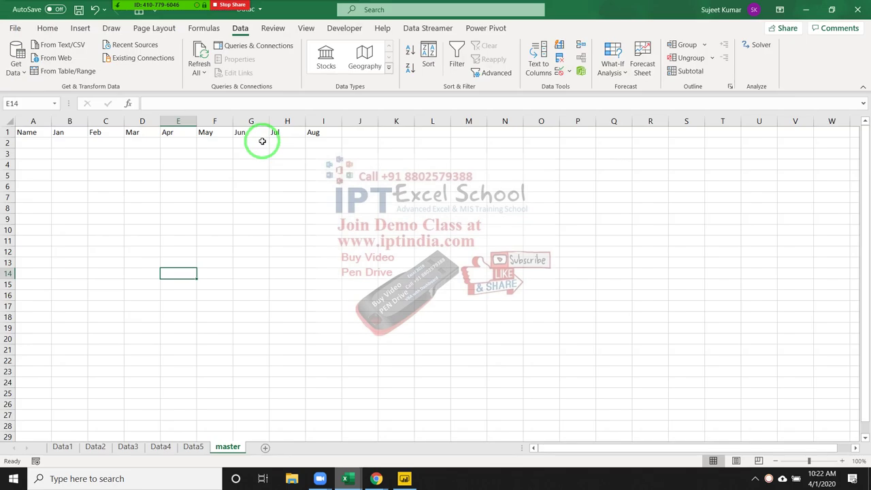
key("alt+F11")
left_click(261, 136)
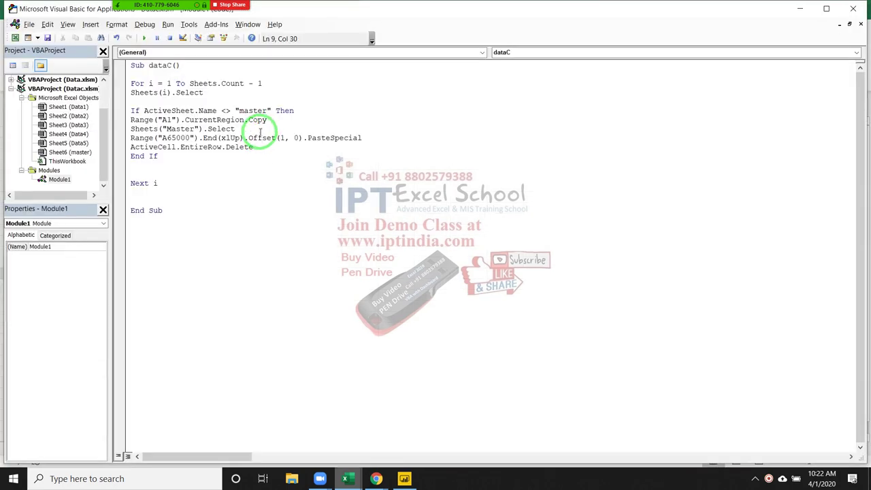
Wrap ActiveSheet.Name in LCase( ) on the If line and return to Excel
left_click(144, 107)
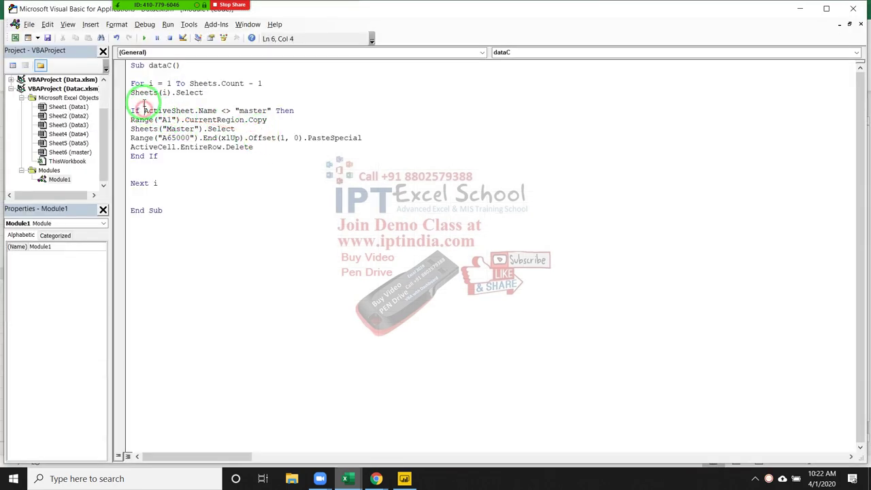
type("lca")
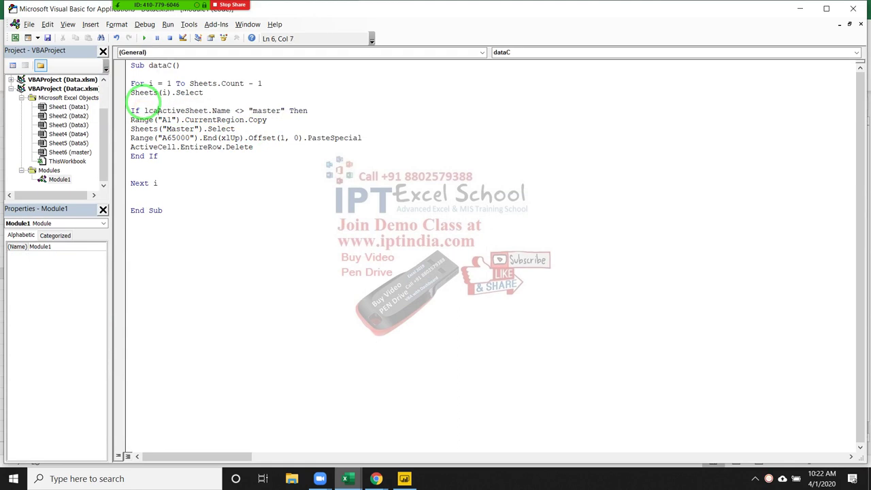
type("se(")
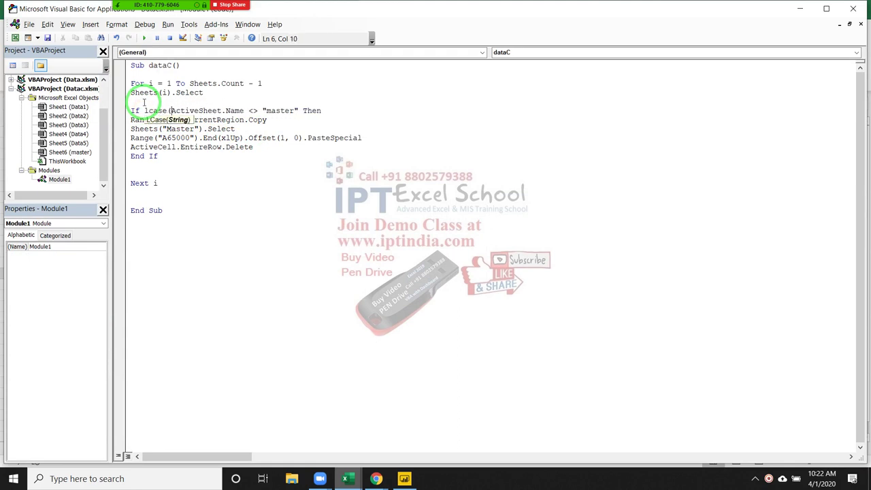
left_click(245, 111)
type(")")
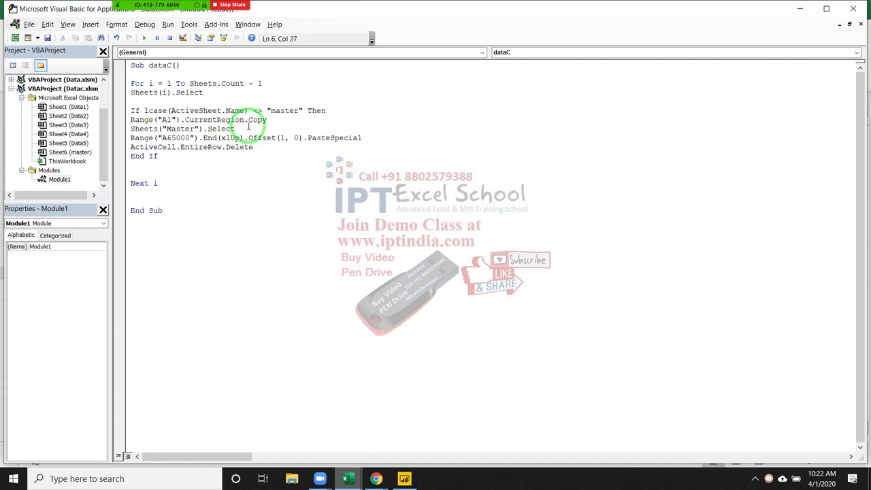
left_click(243, 155)
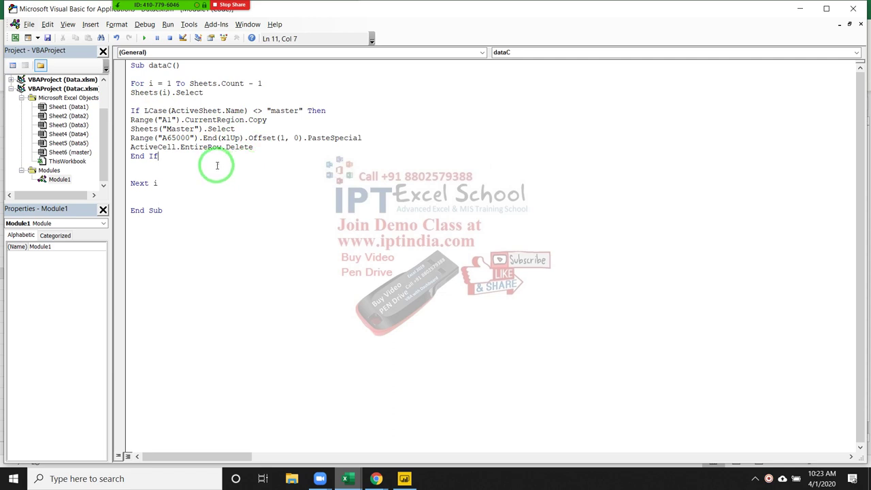
left_click(210, 200)
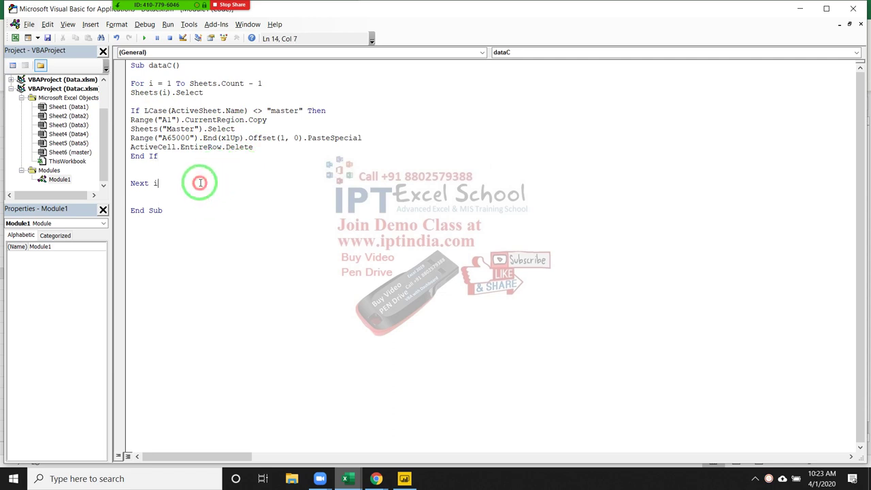
key("alt+Tab")
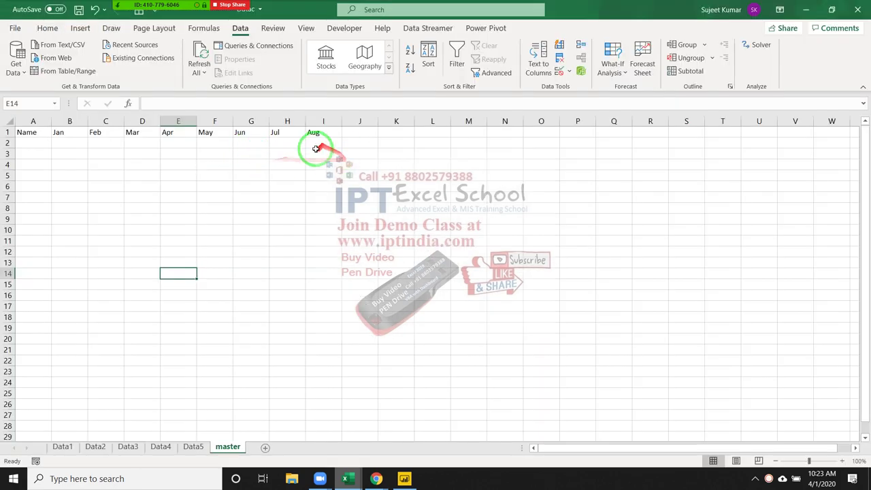
Enter the header Sheet_Name in J1 and autofit column J to it
left_click(355, 136)
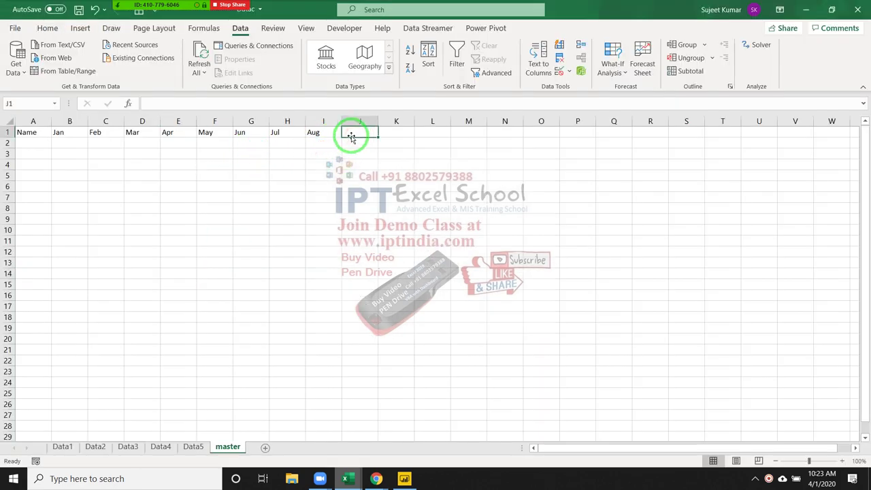
type("Sheet_NAme")
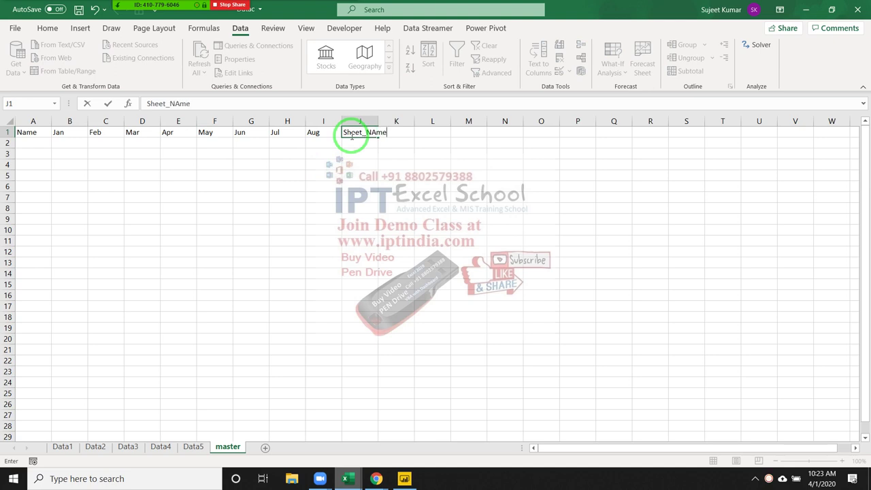
left_click(394, 153)
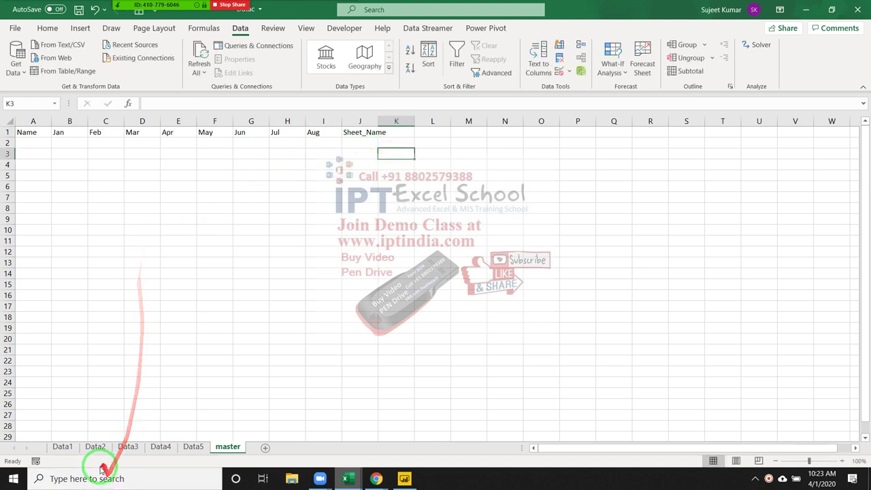
double_click(377, 122)
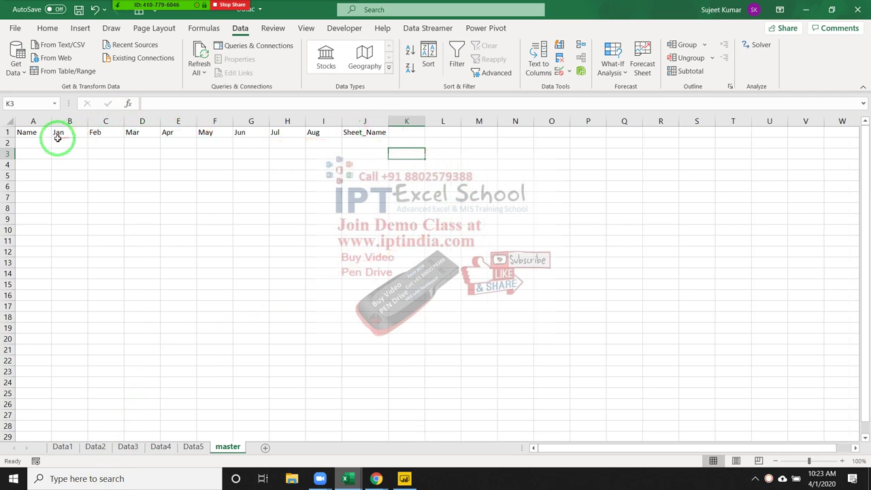
Copy the Data1 table and paste it into master starting at cell A2
left_click(62, 447)
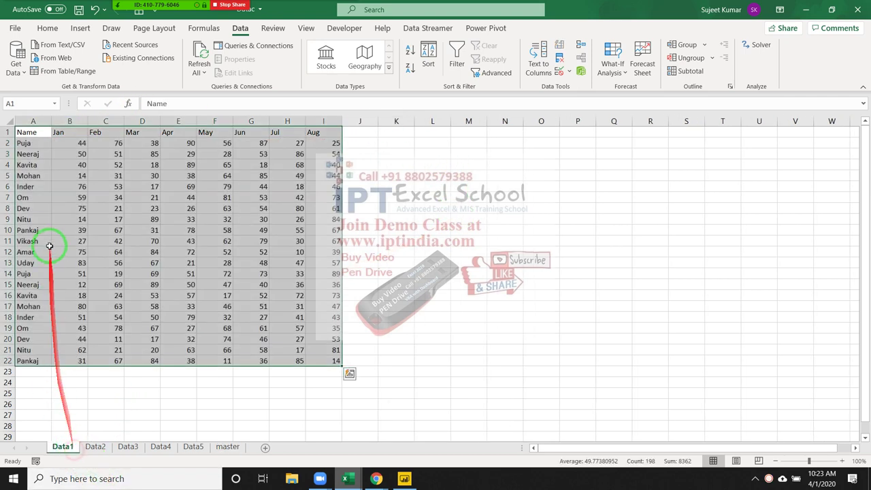
key("ctrl+c")
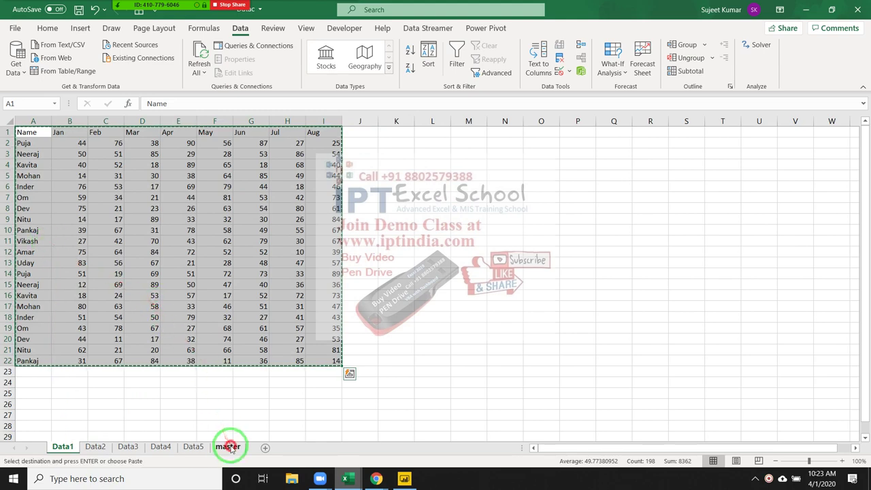
left_click(228, 447)
left_click(24, 143)
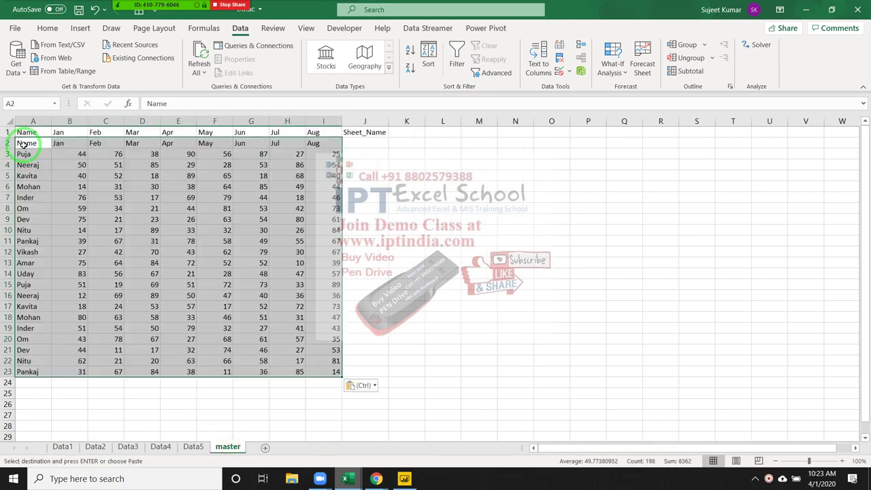
key("ctrl+v")
Delete the duplicate header row 2 on master
left_click(8, 143)
key("ctrl+minus")
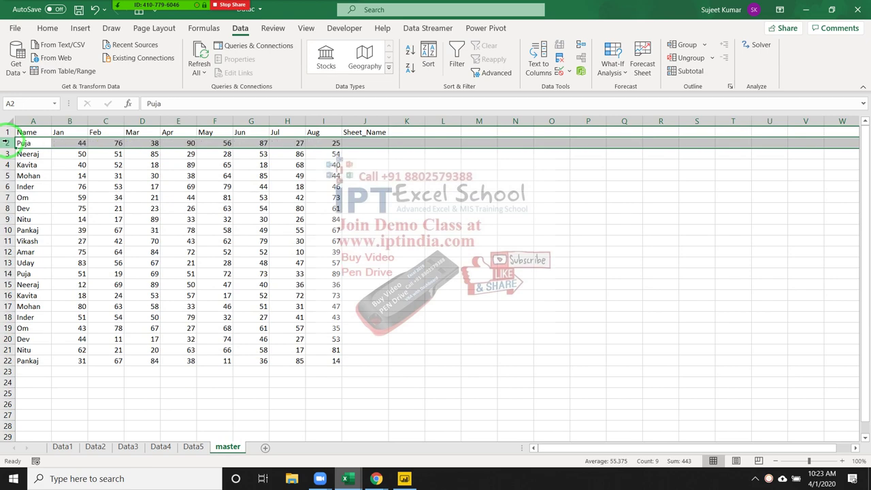
left_click(335, 170)
left_click(348, 144)
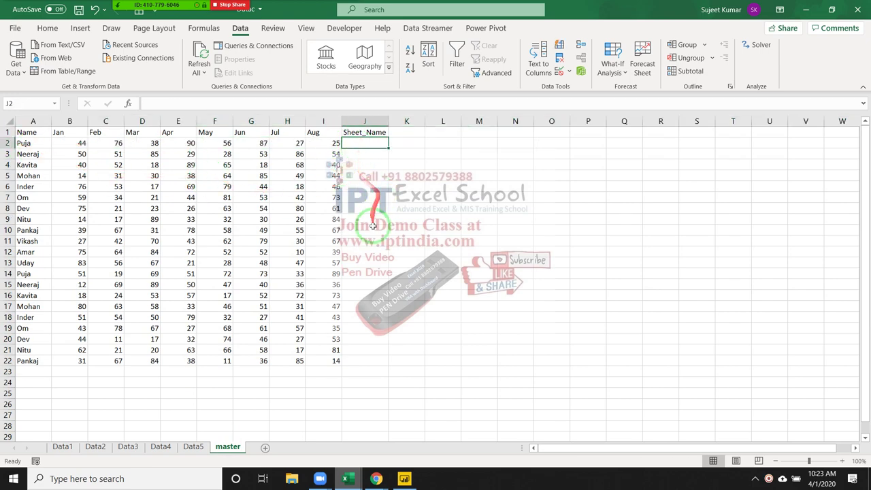
Test Ctrl+Up navigation from below the Aug data into Sheet_Name, then return to the dataC code
left_click(326, 405)
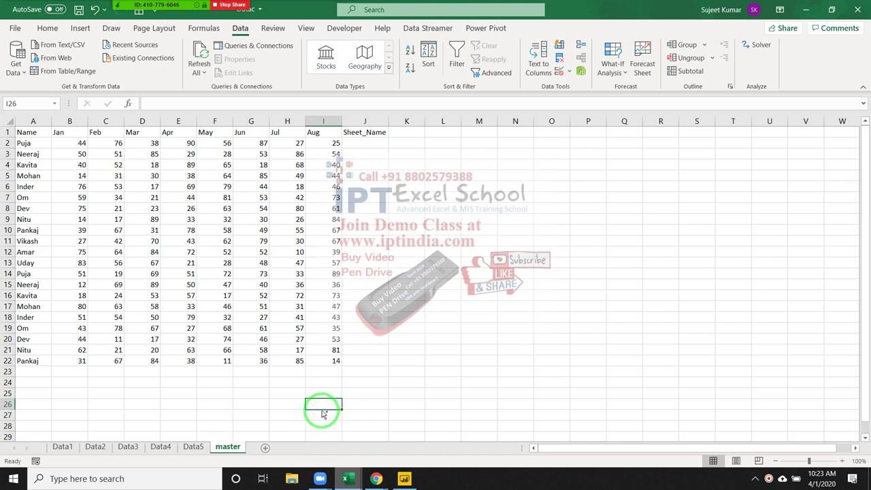
key("ctrl+Up")
key("Right")
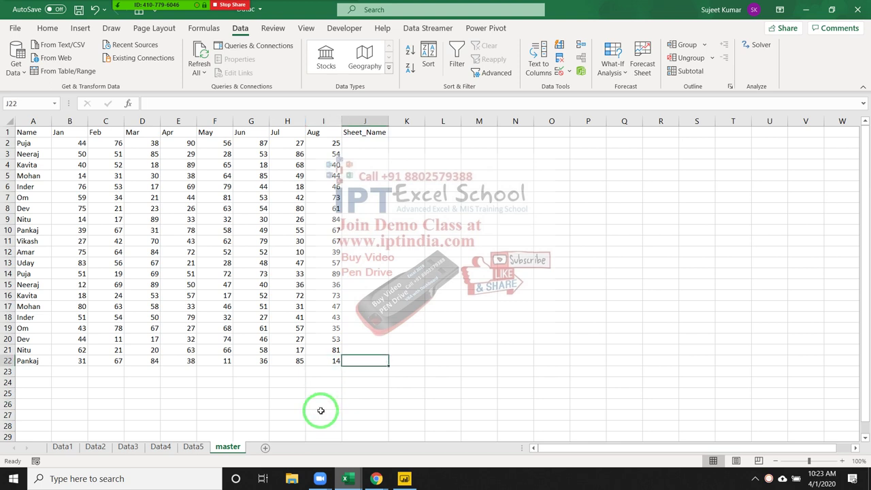
key("ctrl+Up")
key("Down")
key("Left")
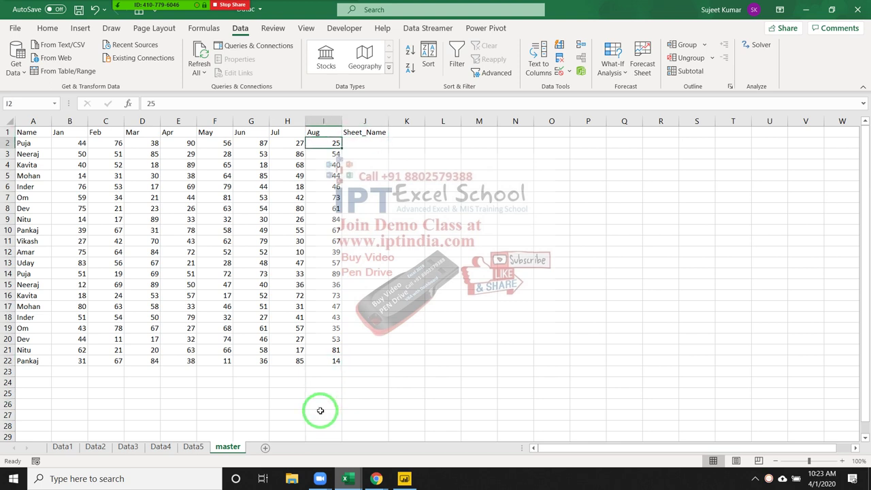
key("ctrl+Down")
key("Down")
key("alt+F11")
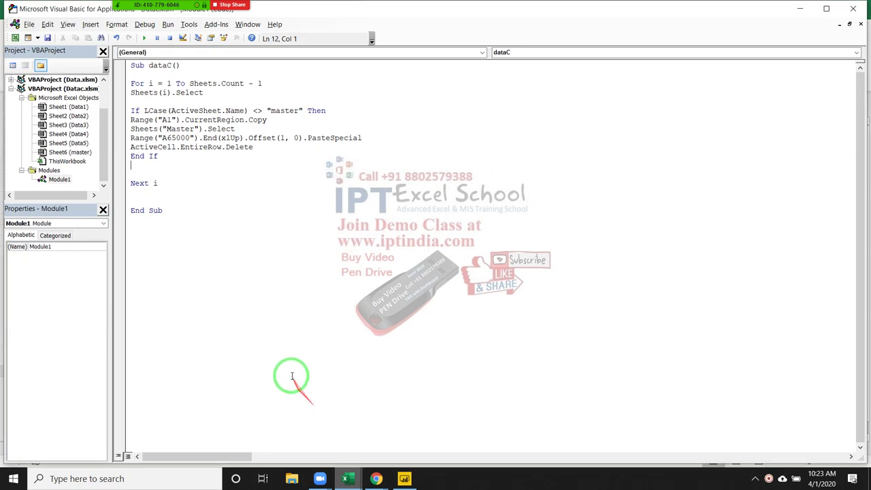
Add the line Range("I65000").End(xlUp).Offset(0,1).Select after the row delete in dataC
key("Return")
key("Return")
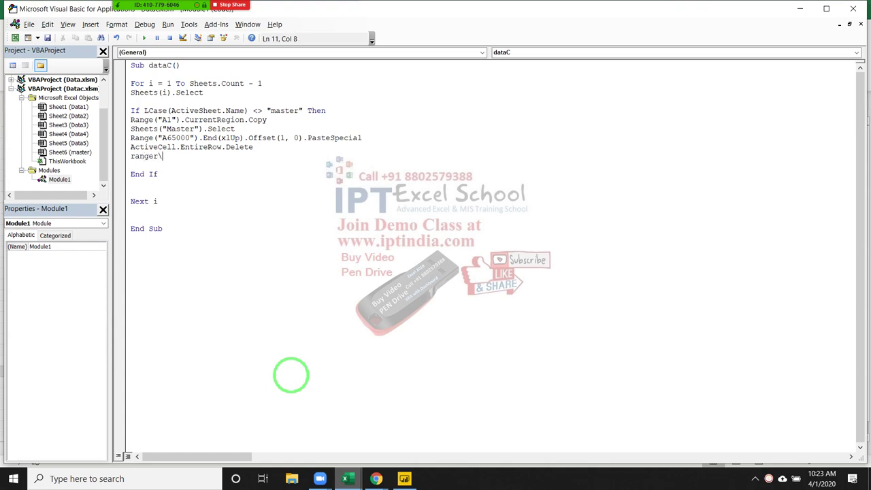
type("(")
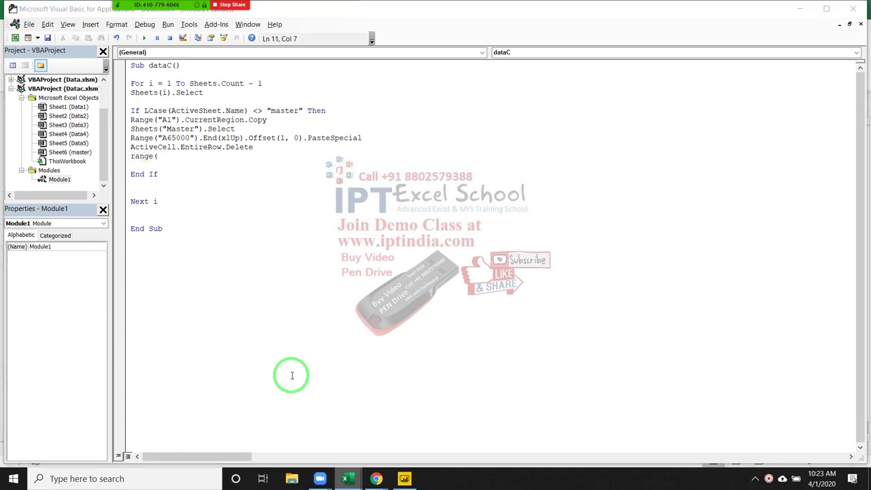
key("alt+F11")
left_click_drag(361, 330, 322, 132)
key("alt+F11")
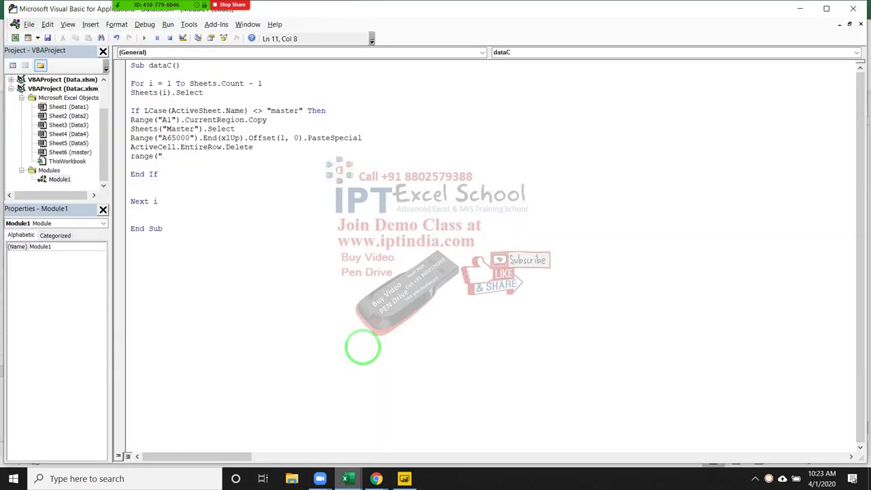
type("I65000\")")
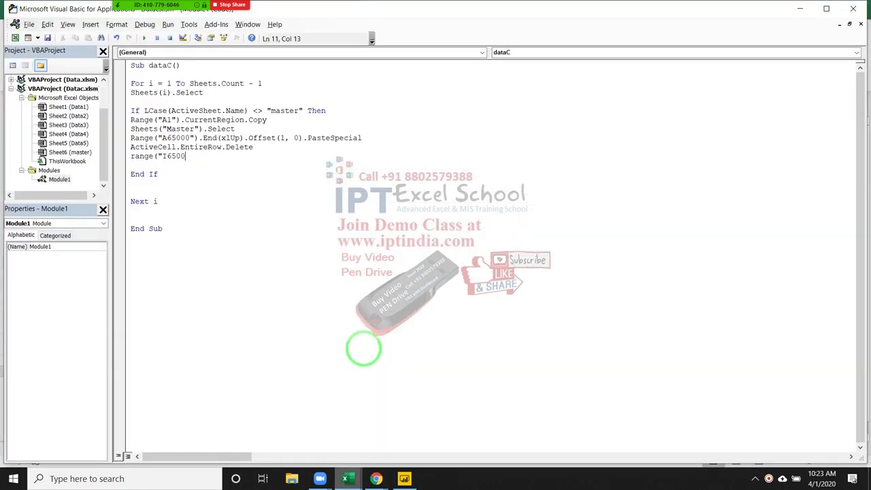
type(".")
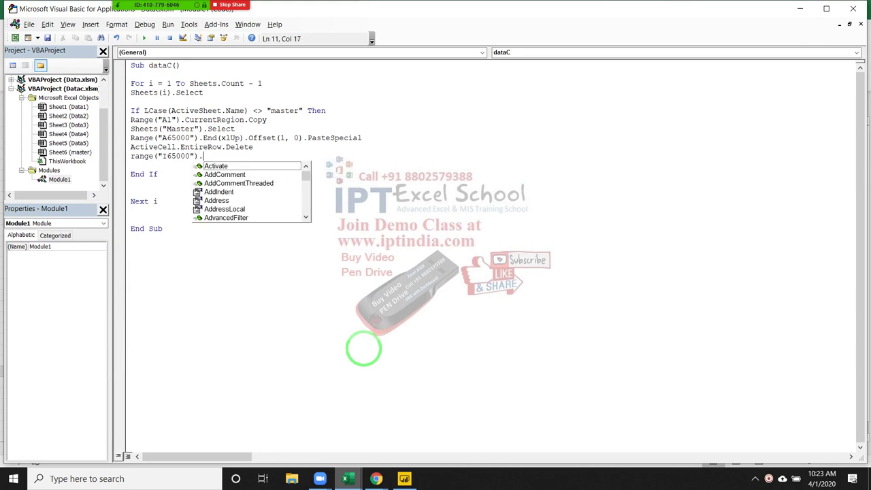
type("End(")
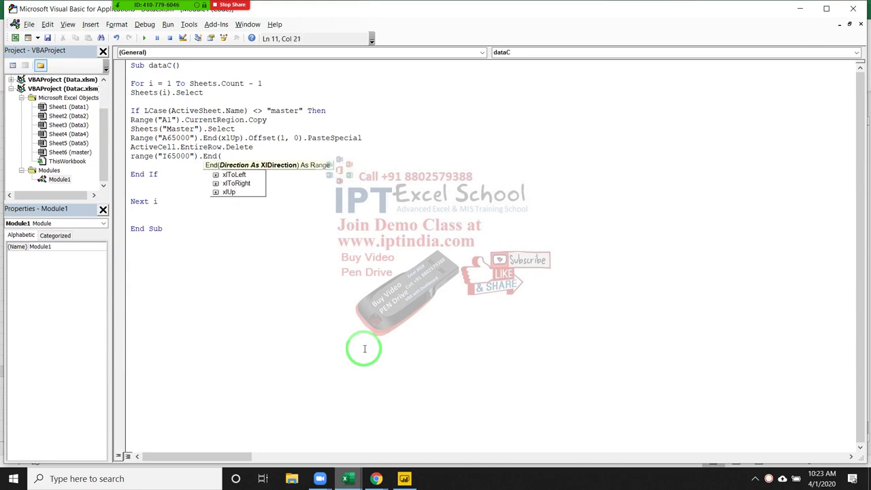
key("Down")
key("Down")
key("Tab")
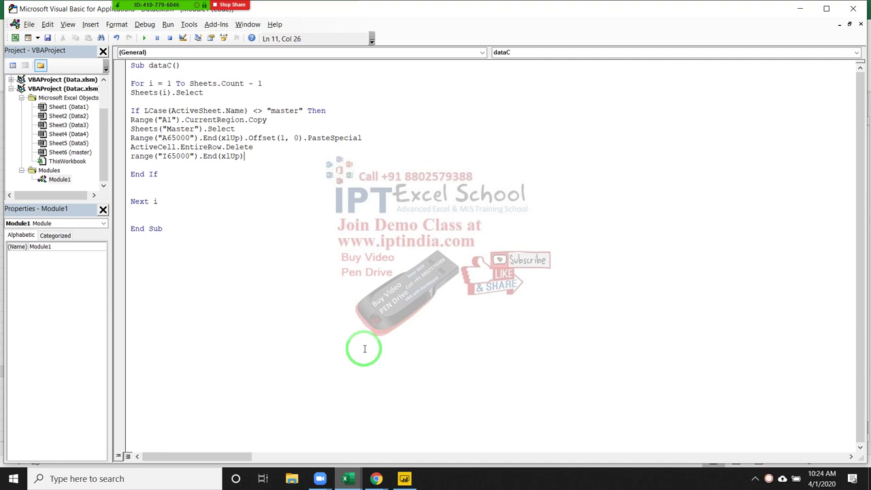
type(".of")
key("Tab")
type("(")
type(",1")
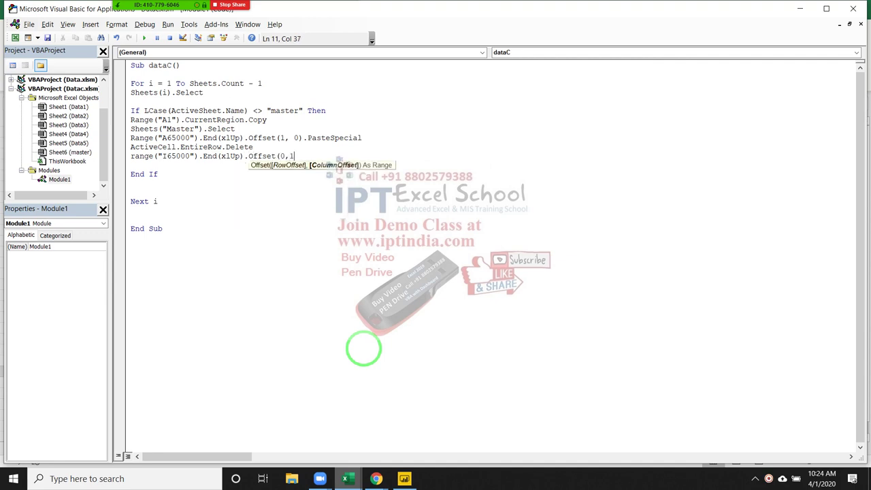
type(").se")
key("Tab")
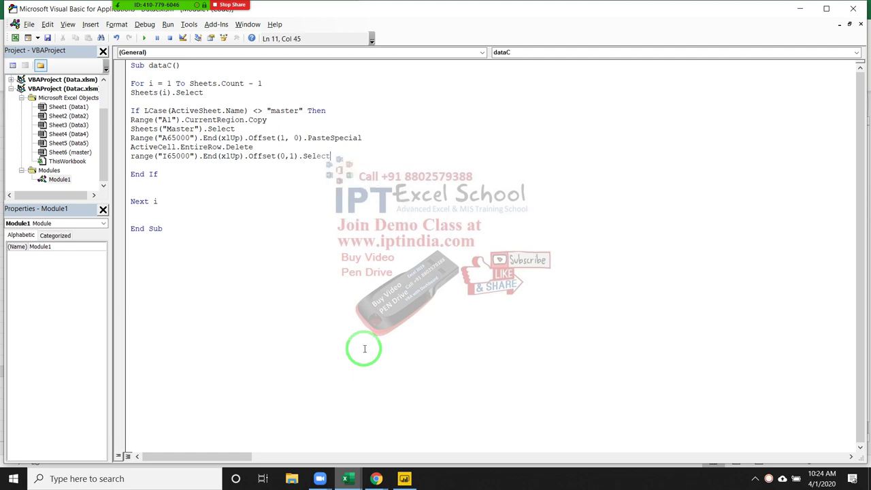
On master, test selecting the Sheet_Name column from beside the last Aug value to below the header
key("alt+F11")
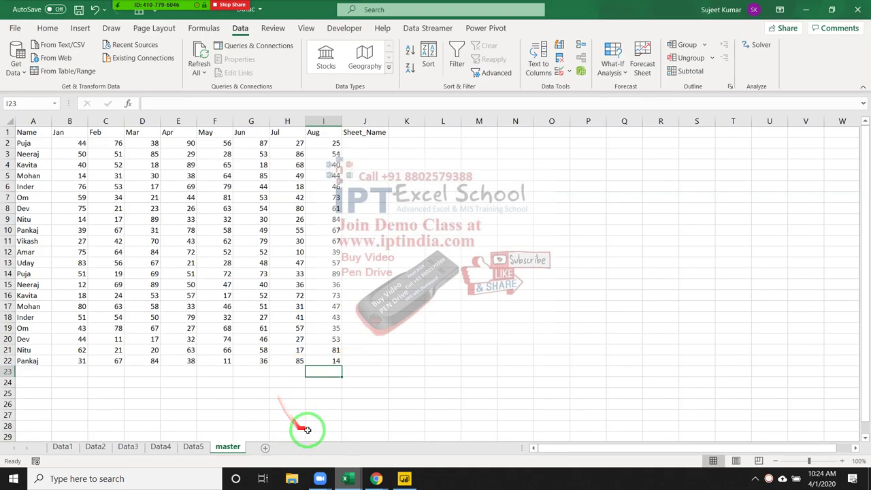
left_click(326, 434)
key("ctrl+Up")
key("Right")
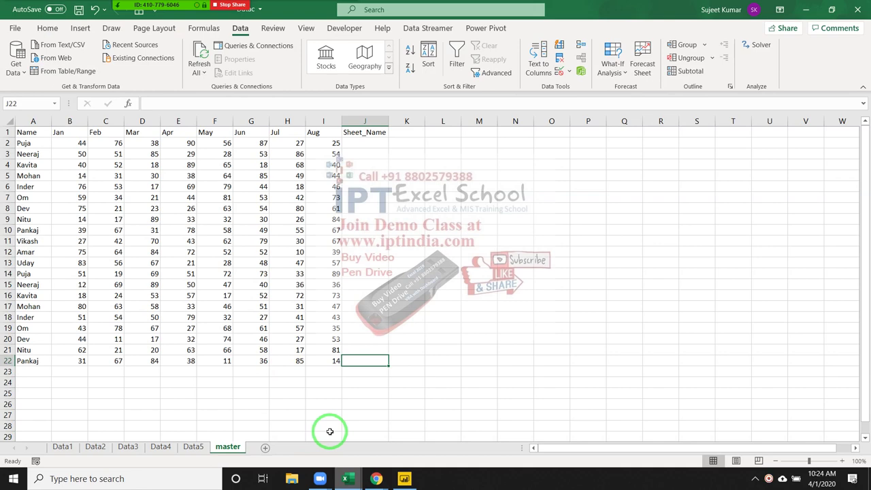
key("ctrl+shift+Up")
key("shift+Down")
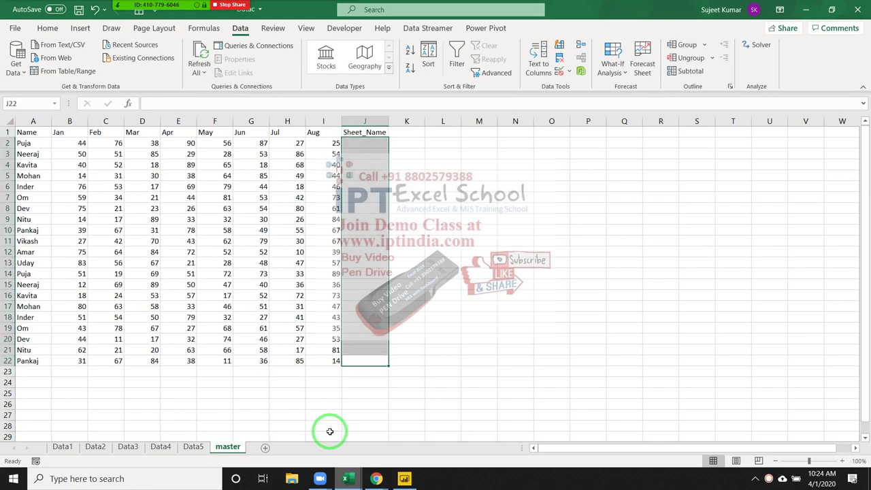
Begin the next line with a range from the active cell using End(xlUp).Offset
key("alt+F11")
type("range")
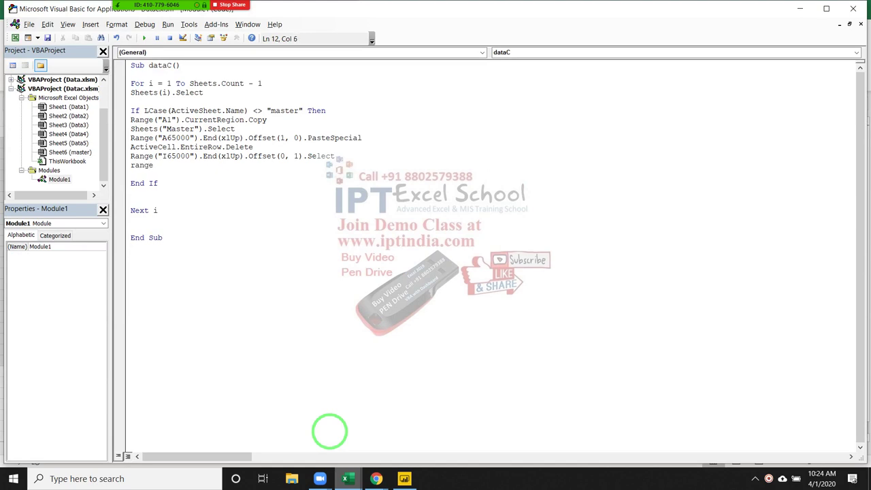
type("(activec")
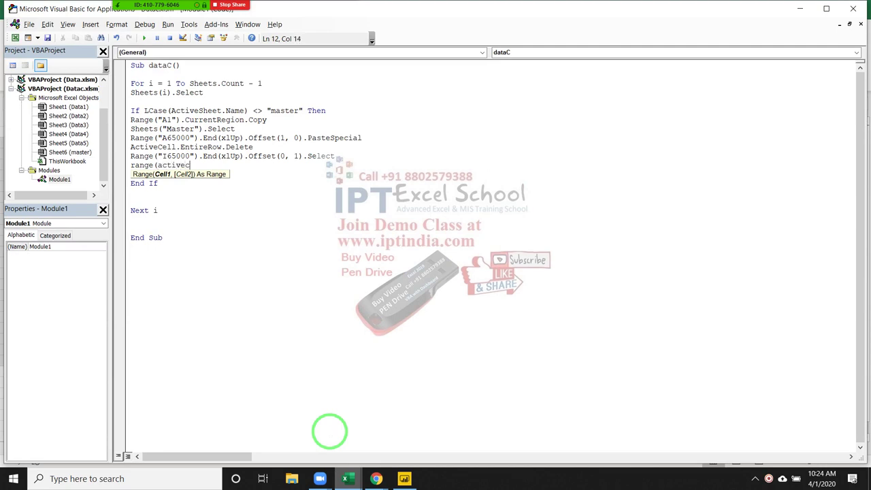
type("ell,activecell")
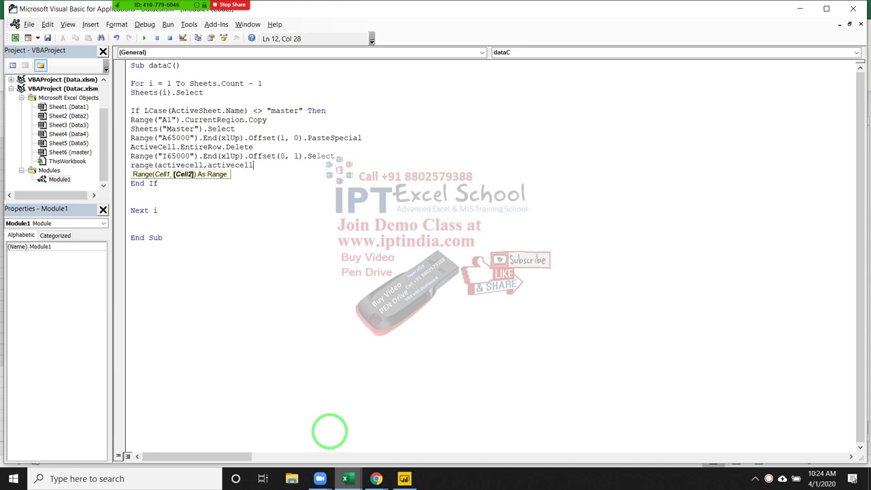
type(".end")
key("Tab")
type("(")
key("Down")
key("Down")
key("Down")
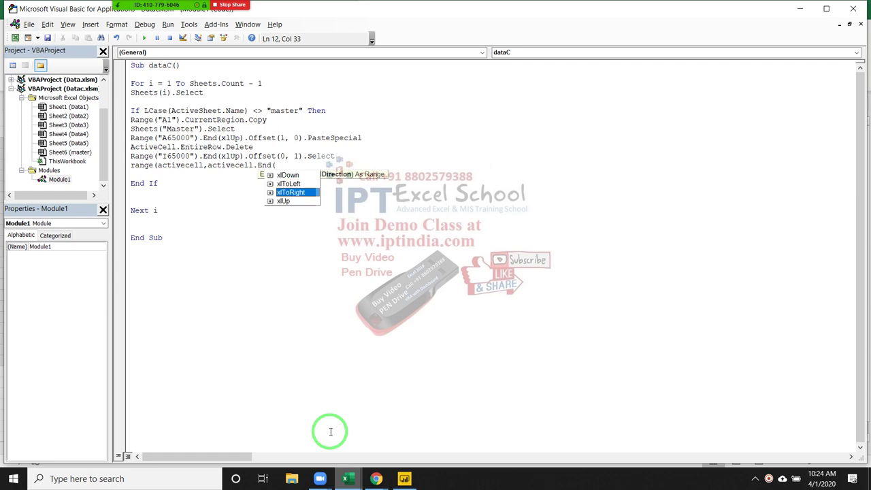
key("Down")
key("Tab")
type(")")
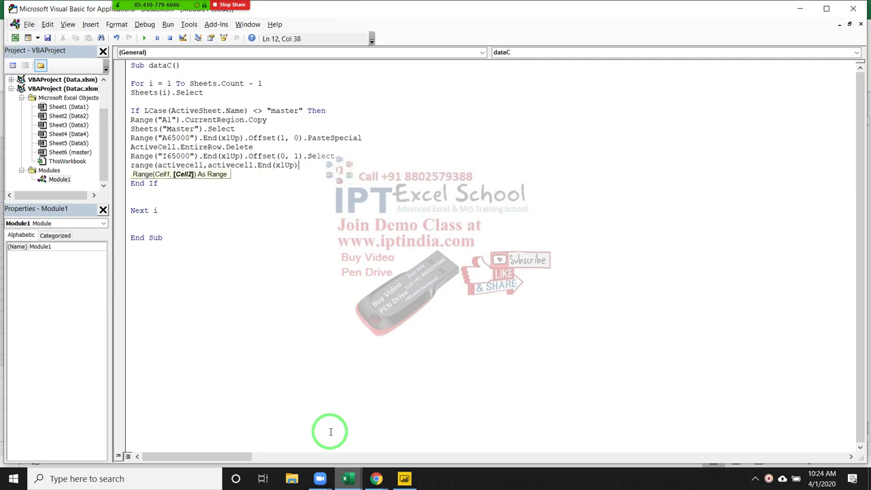
type(".Offset")
type("(")
On master, check the Sheet_Name range by selecting from J22 up to the header
key("alt+F11")
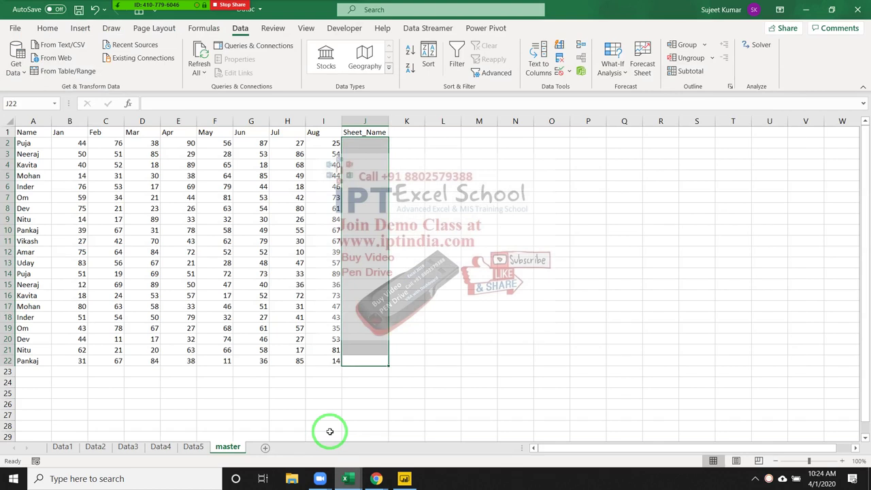
left_click(365, 361)
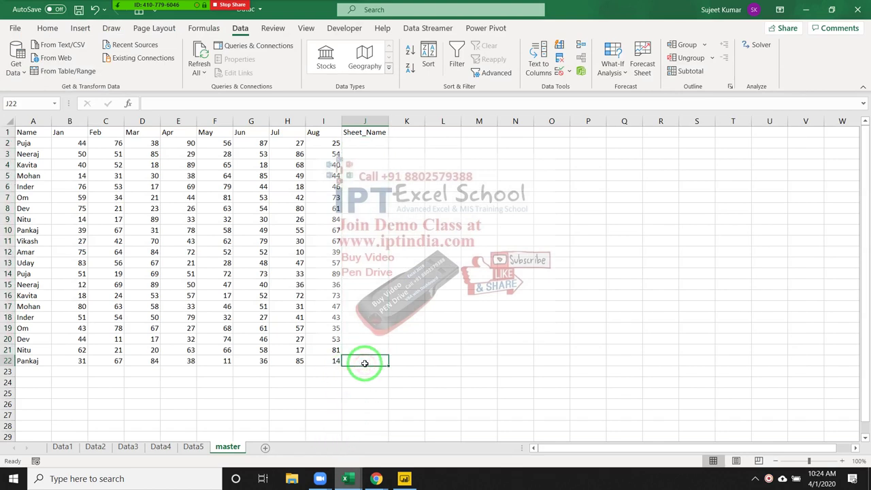
key("ctrl+shift+Up")
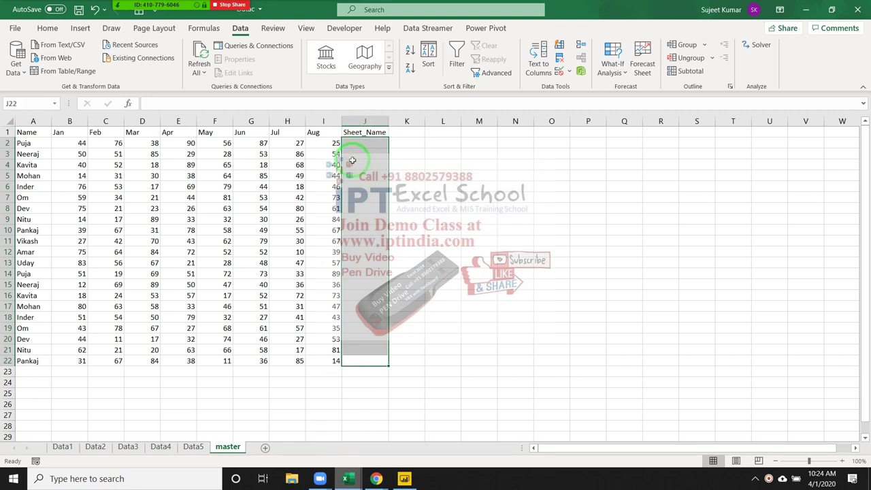
key("alt+F11")
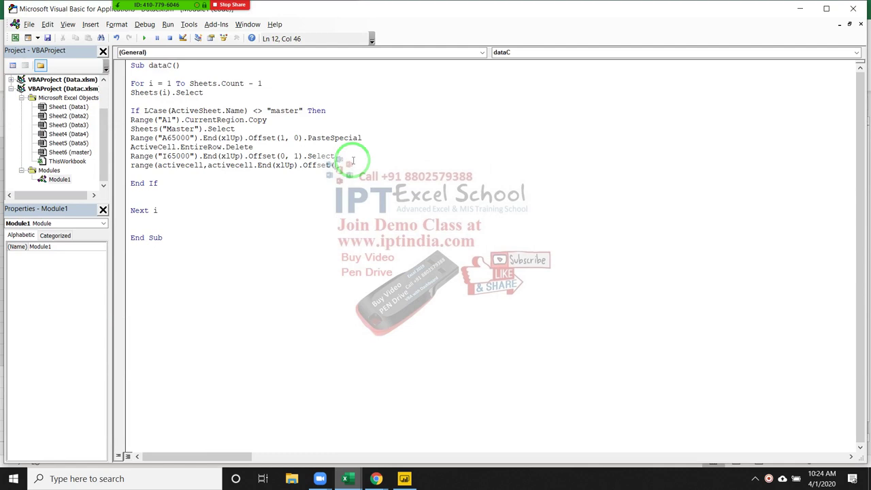
Finish the line with .Value = Sheets(i).Name and review the two new code lines
type("(")
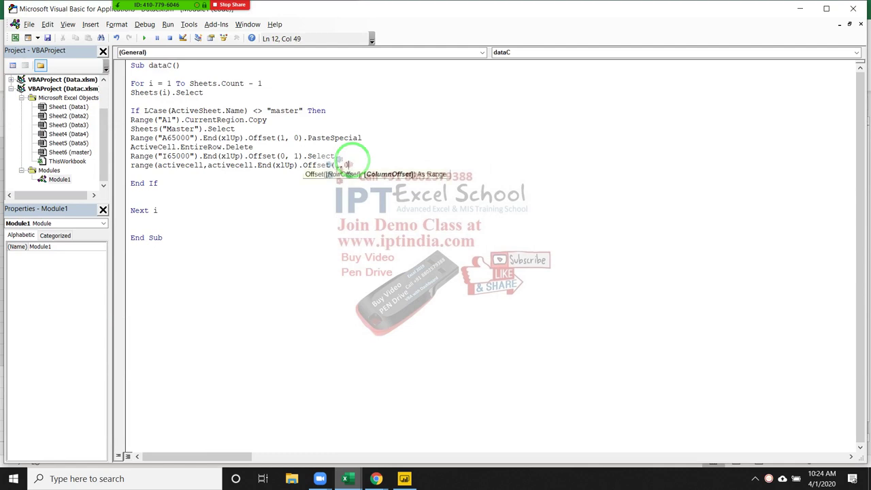
type(")).")
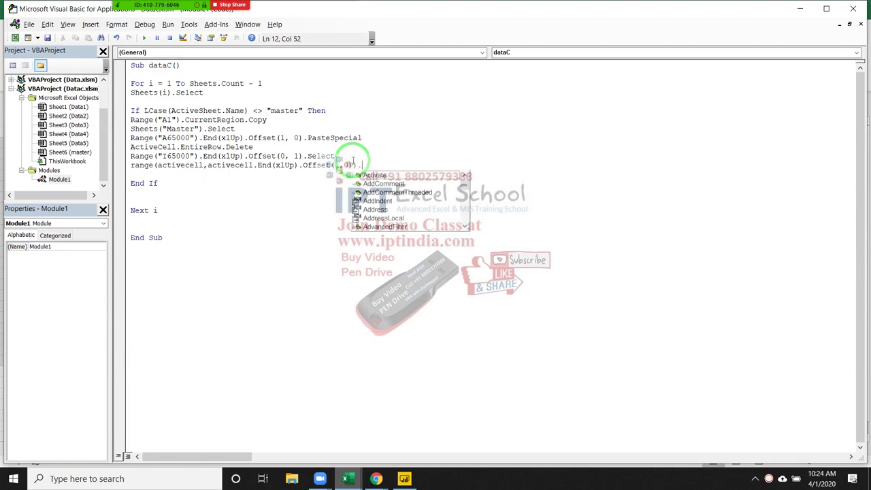
type("val")
key("Tab")
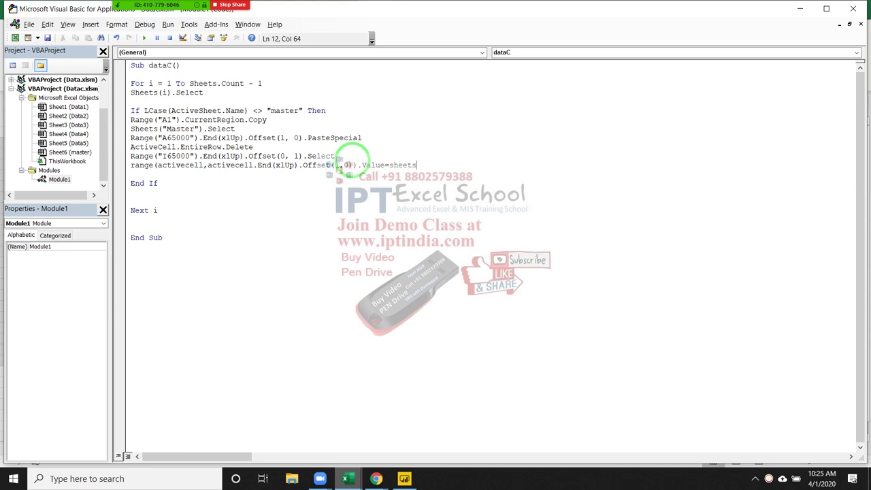
type("(i).name")
key("Down")
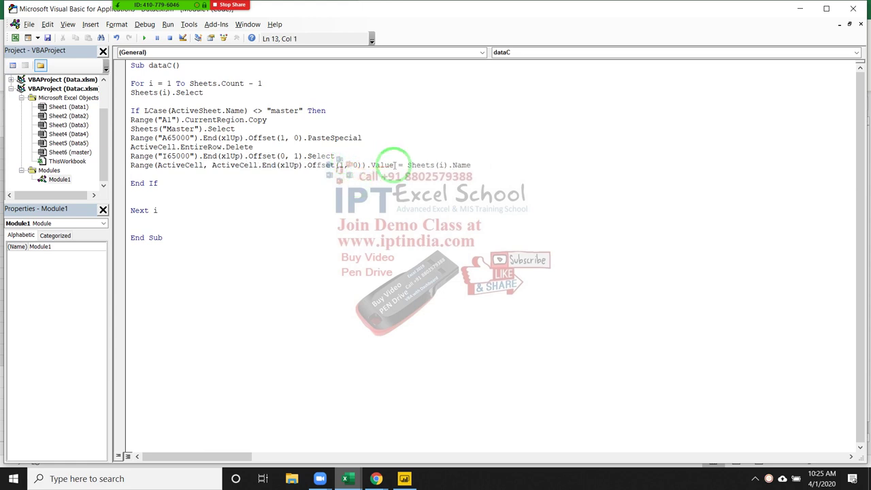
left_click_drag(396, 165, 199, 158)
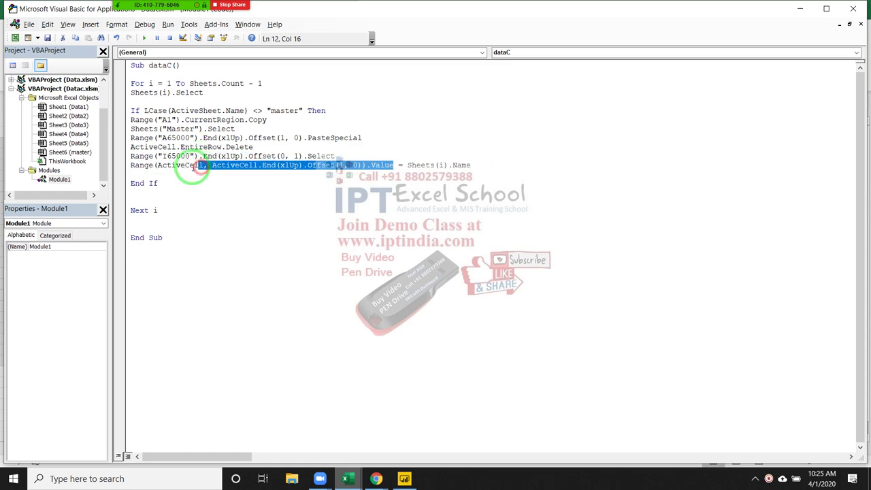
left_click(163, 173)
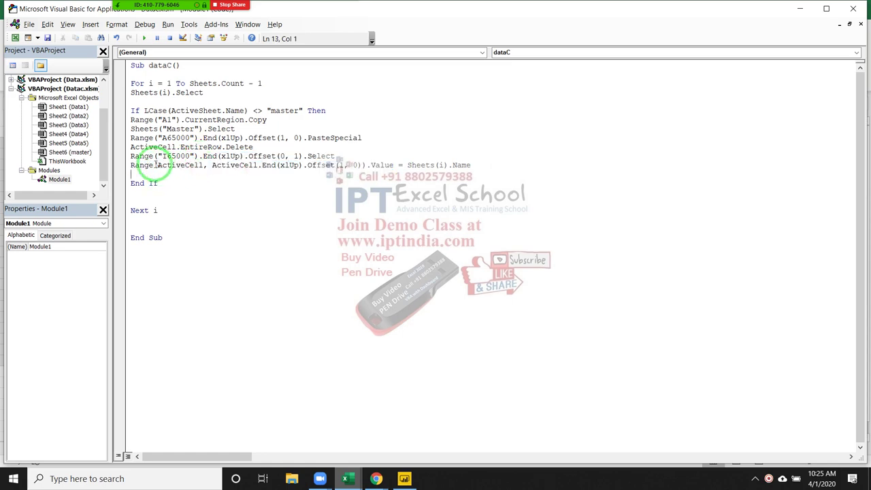
key("alt+F11")
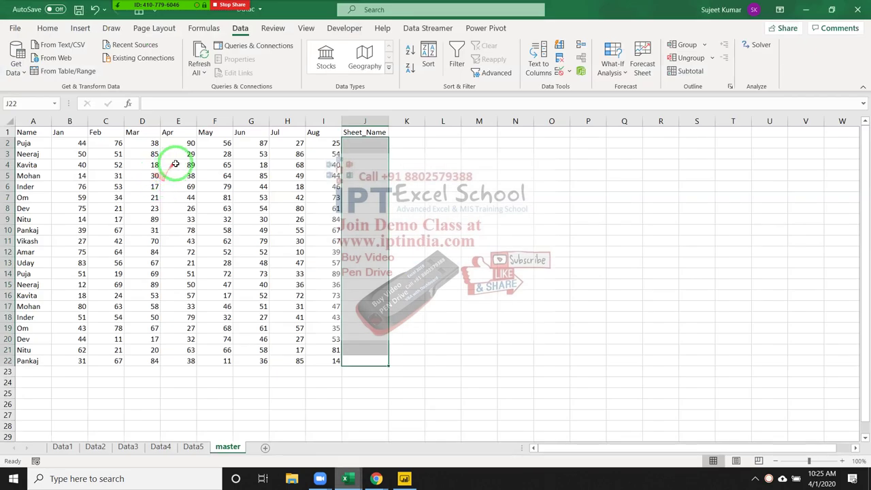
Clear the old master data in A2:I22
left_click(179, 176)
left_click(50, 142)
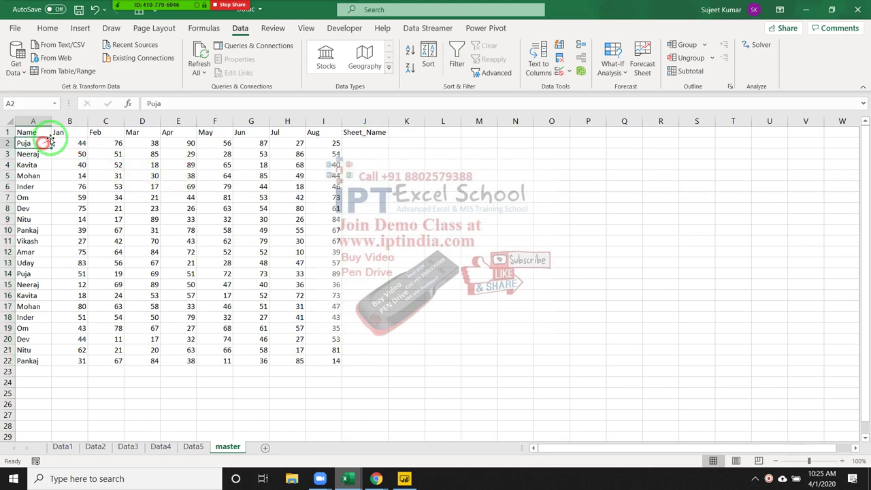
key("ctrl+shift+Right")
key("ctrl+shift+Down")
key("Delete")
left_click(50, 136)
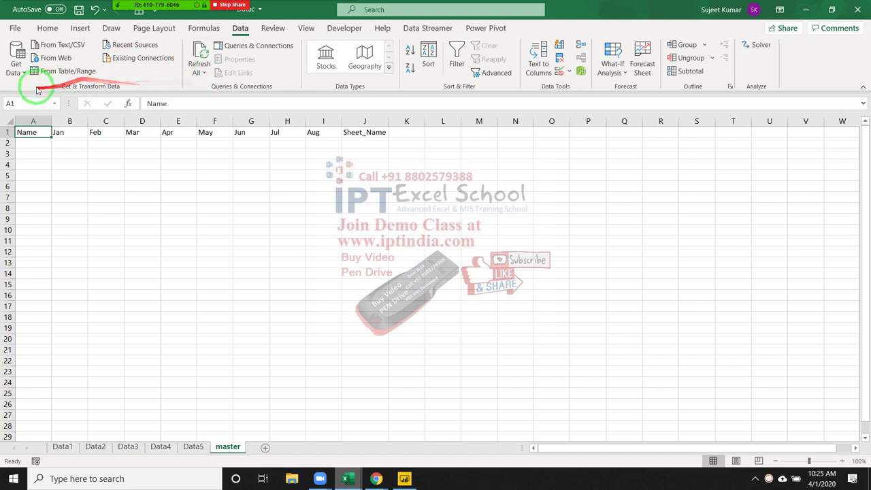
Run the dataC macro and scroll through master to check the stacked Data1–Data5 rows
left_click(344, 28)
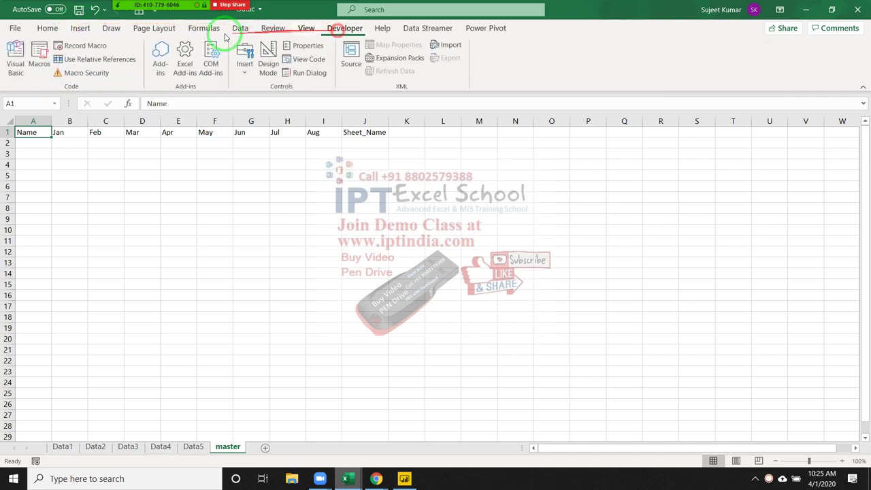
left_click(39, 69)
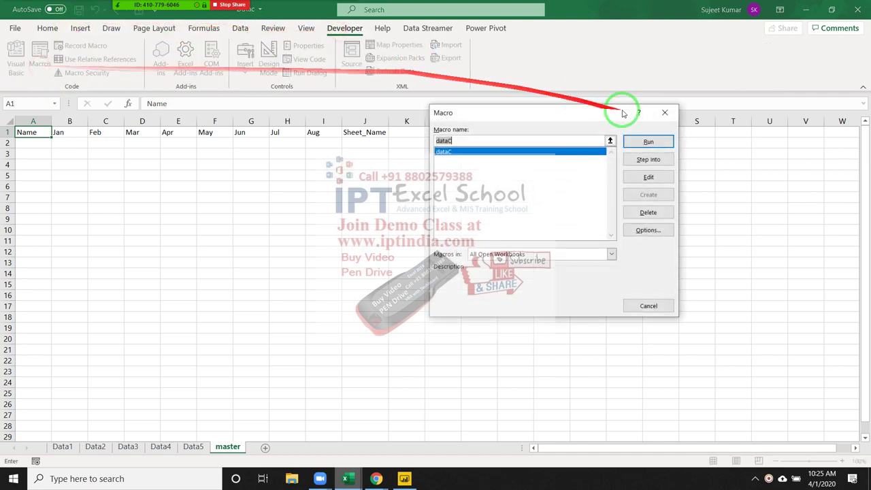
left_click(643, 141)
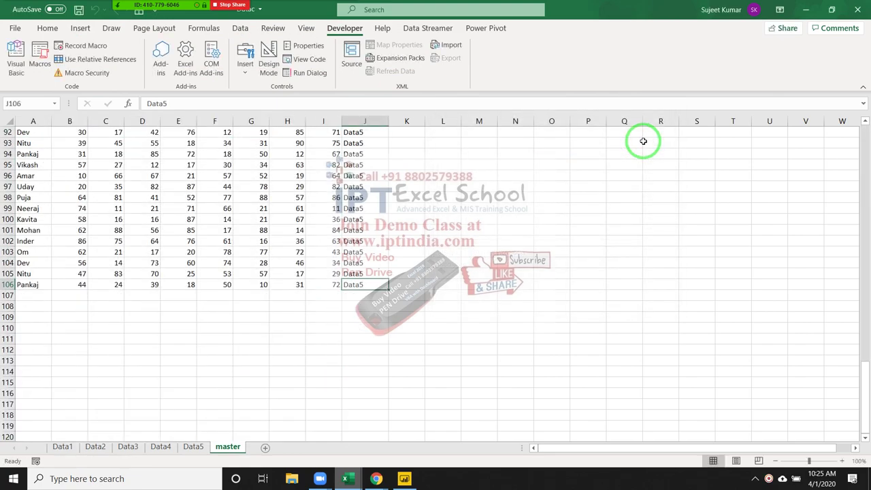
scroll(471, 238, "up", 10)
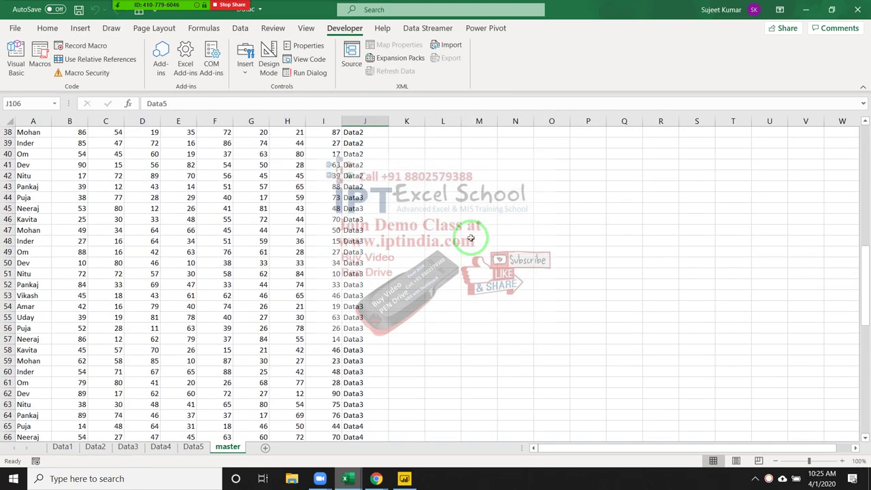
scroll(471, 237, "up", 8)
scroll(470, 238, "up", 7)
scroll(470, 238, "down", 2)
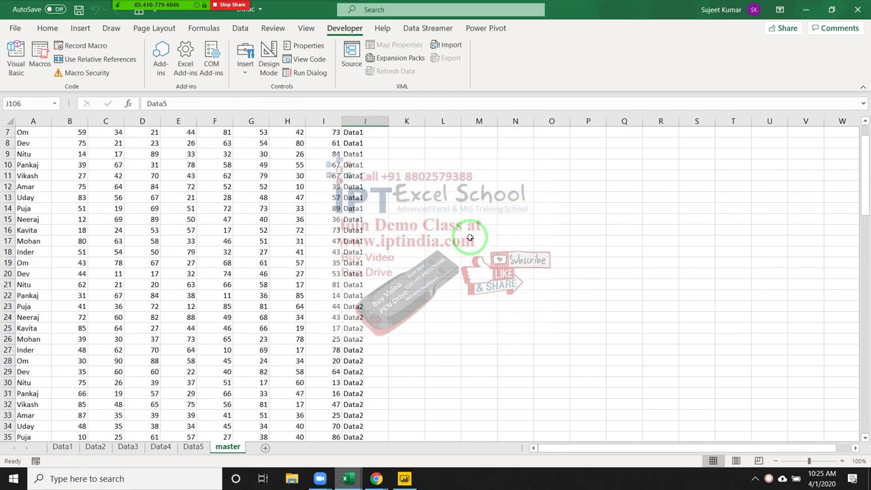
scroll(470, 237, "down", 6)
scroll(469, 233, "down", 7)
scroll(467, 230, "down", 6)
scroll(467, 229, "down", 10)
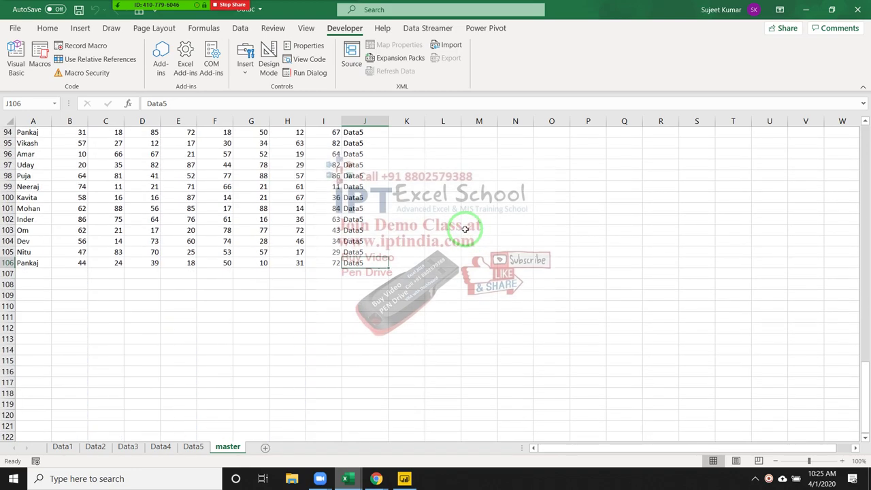
scroll(466, 230, "up", 11)
scroll(464, 229, "up", 15)
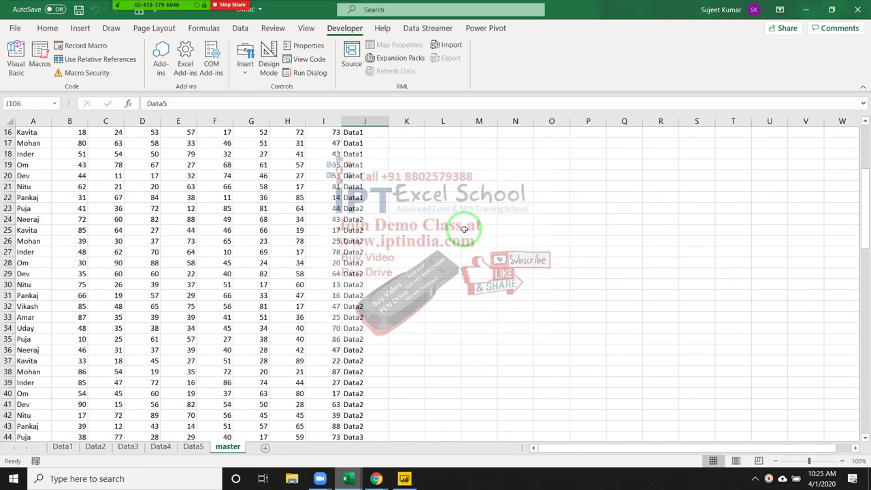
Place the code cursor below the dataC macro and return to the workbook
key("alt+F11")
left_click(222, 264)
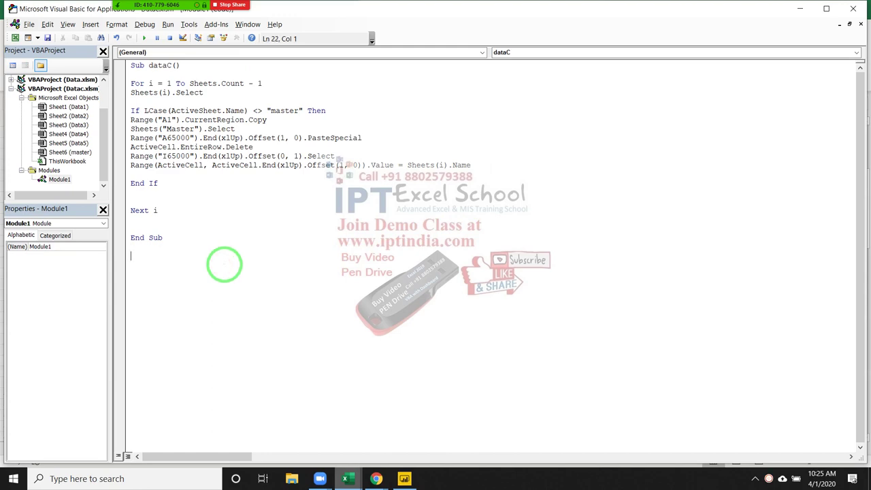
key("alt+F11")
On Data3, move the Mar column to sit before Jul
left_click(128, 446)
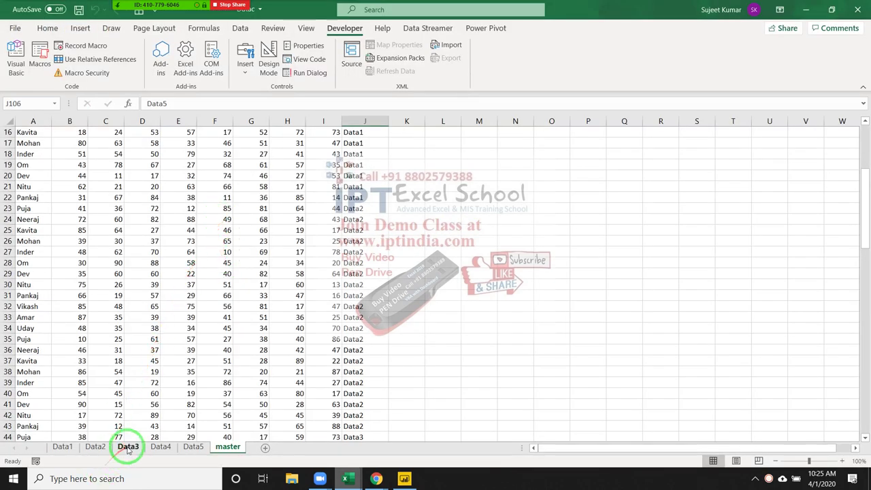
left_click(140, 121)
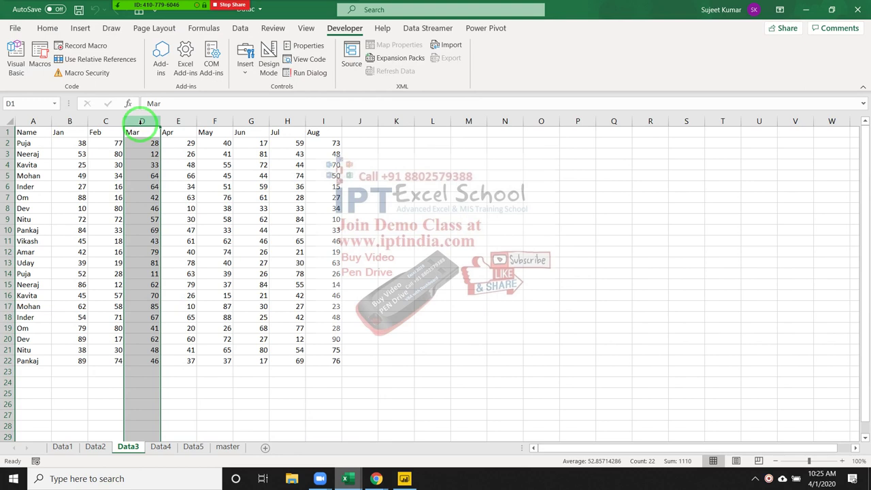
key("ctrl+c")
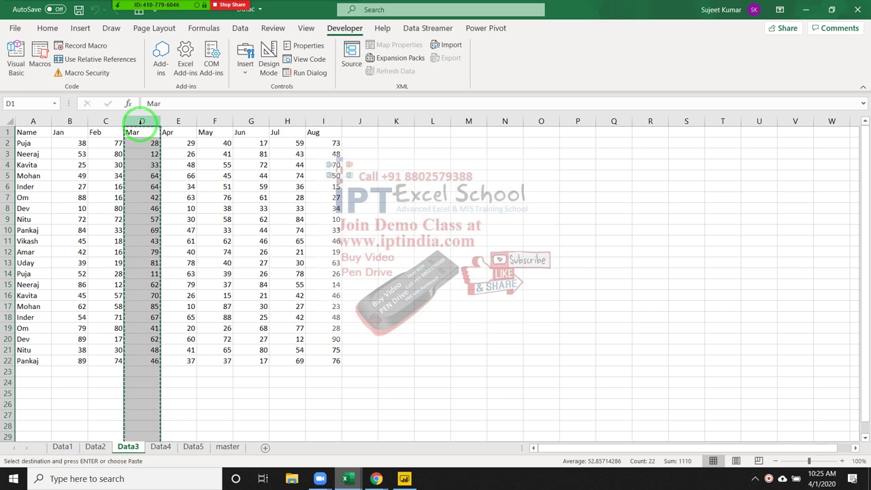
left_click(296, 121)
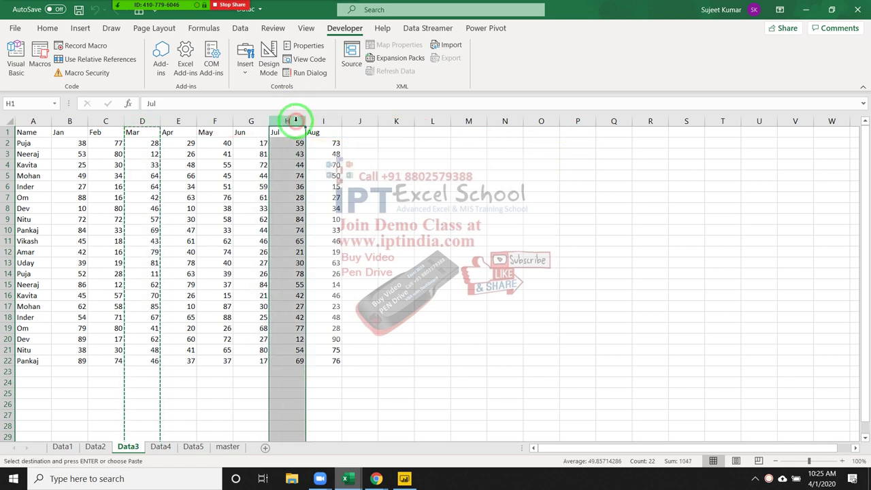
key("ctrl+plus")
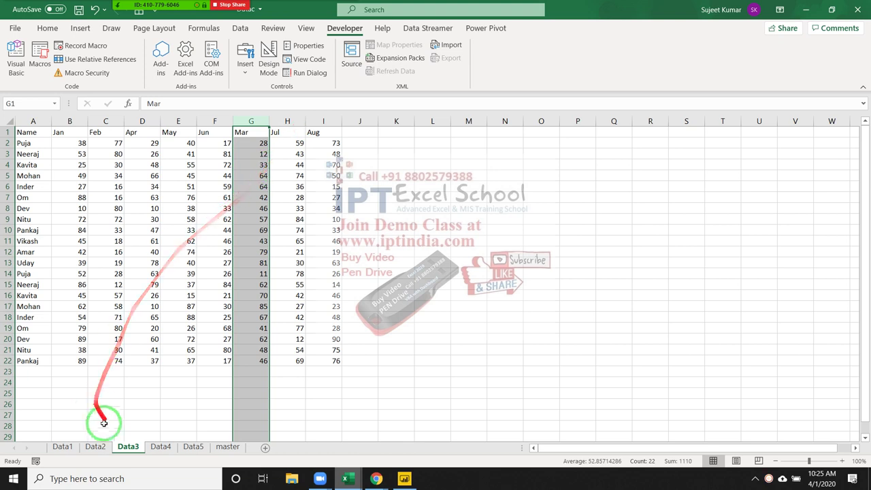
On Data2, move the Jun column to sit before Jan
left_click(95, 447)
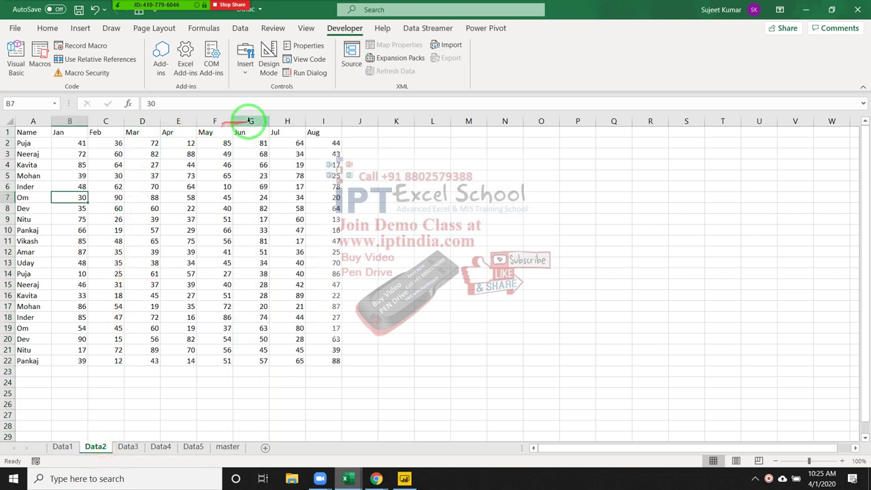
left_click(251, 121)
key("ctrl+x")
left_click(57, 123)
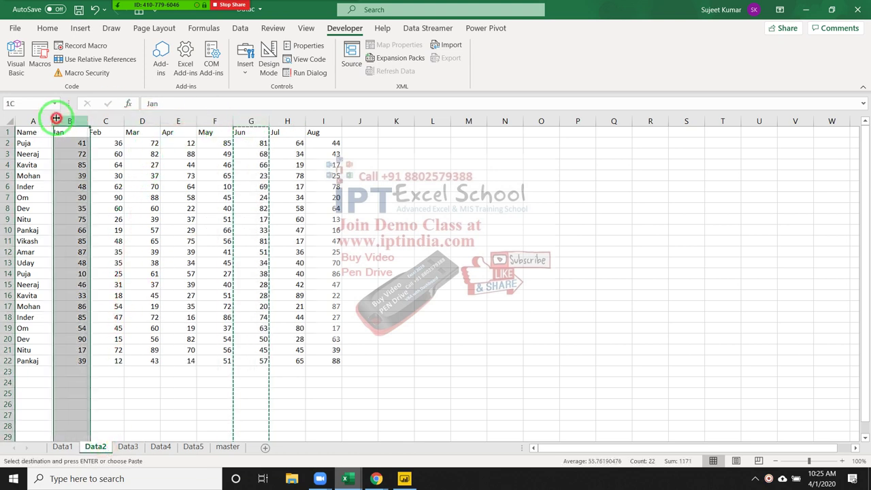
key("ctrl+plus")
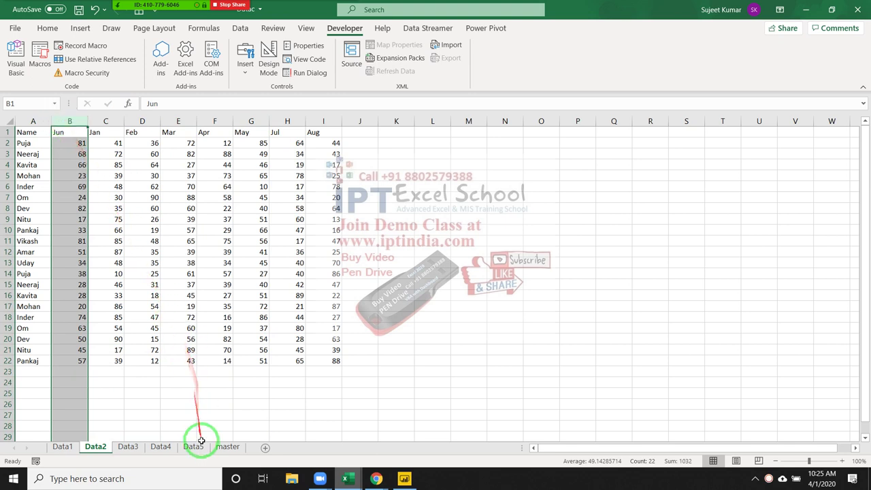
On Data5, move the Aug column to sit before Feb
left_click(194, 447)
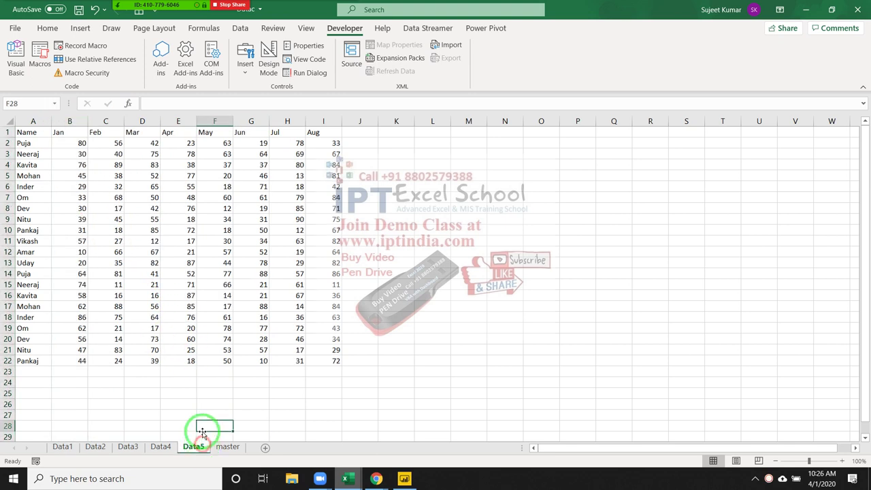
left_click(324, 121)
key("ctrl+x")
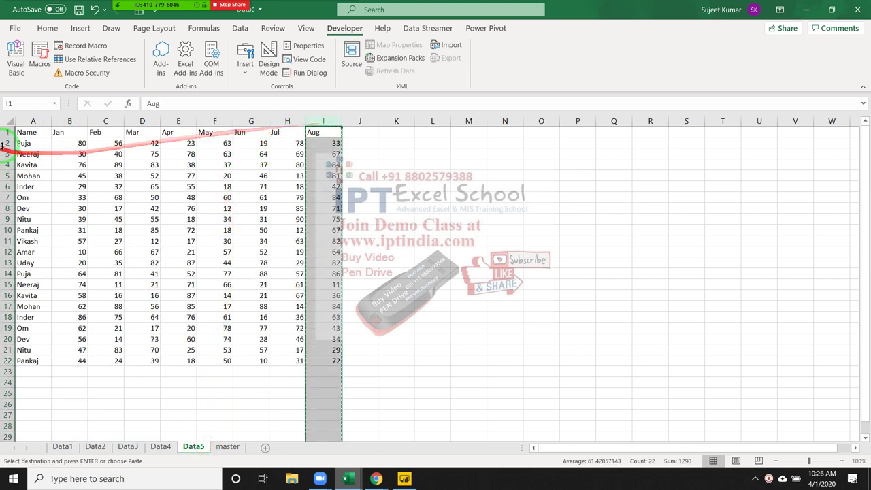
left_click(109, 121)
key("ctrl+plus")
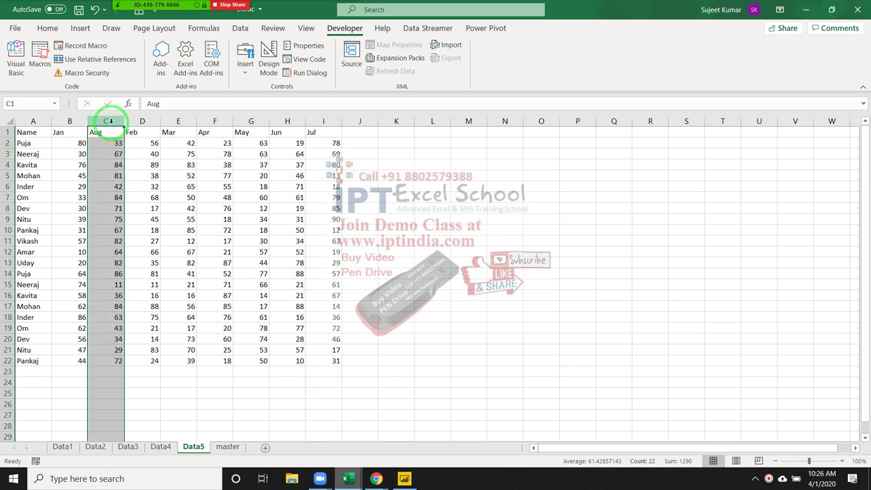
left_click(214, 199)
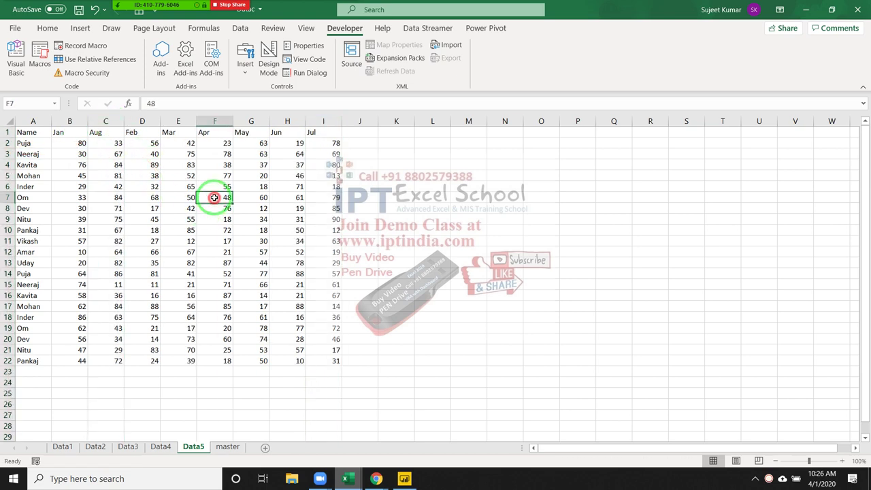
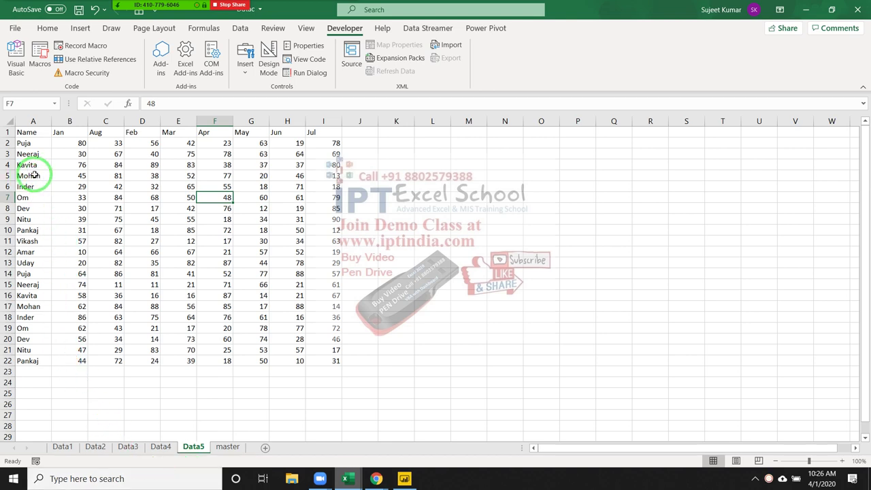
Open the VBA editor and create an empty Sub datac_2() procedure below dataC
key("alt+F11")
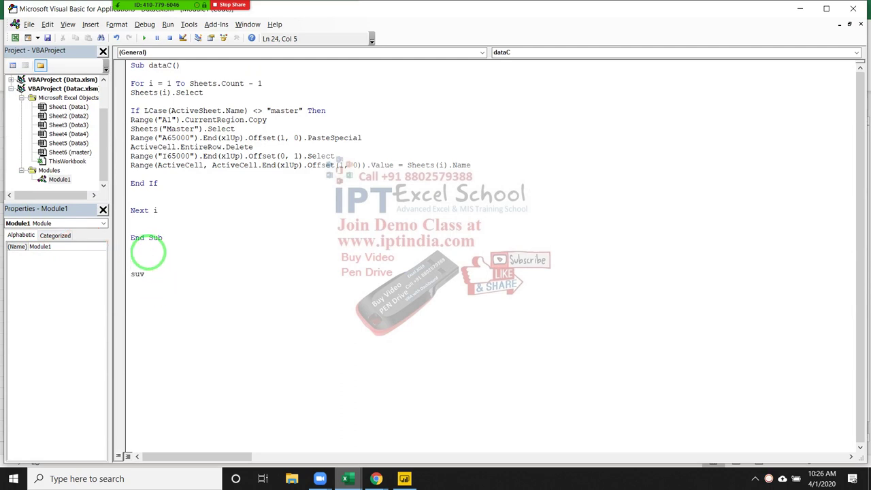
type("dat")
type("a")
key("BackSpace")
type("c_2")
type("()")
key("Return")
key("Return")
key("Return")
key("Return")
key("Return")
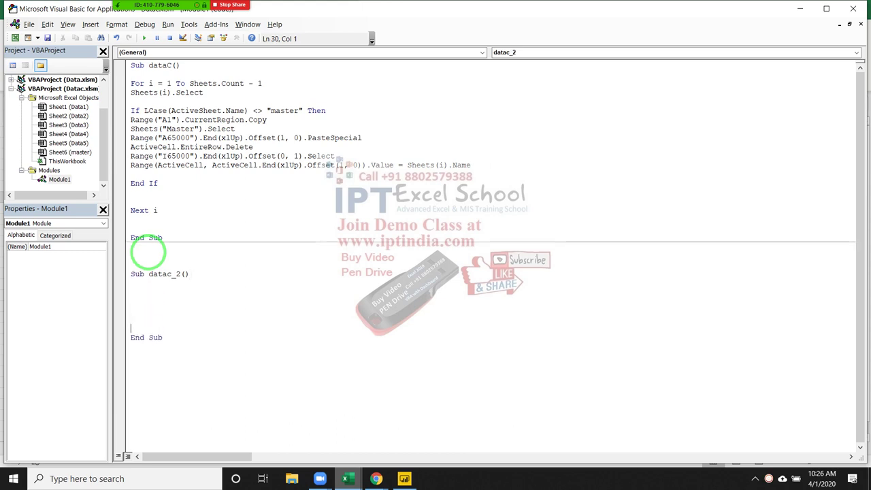
Copy dataC's For…Next loop over the sheets into datac_2
left_click(132, 292)
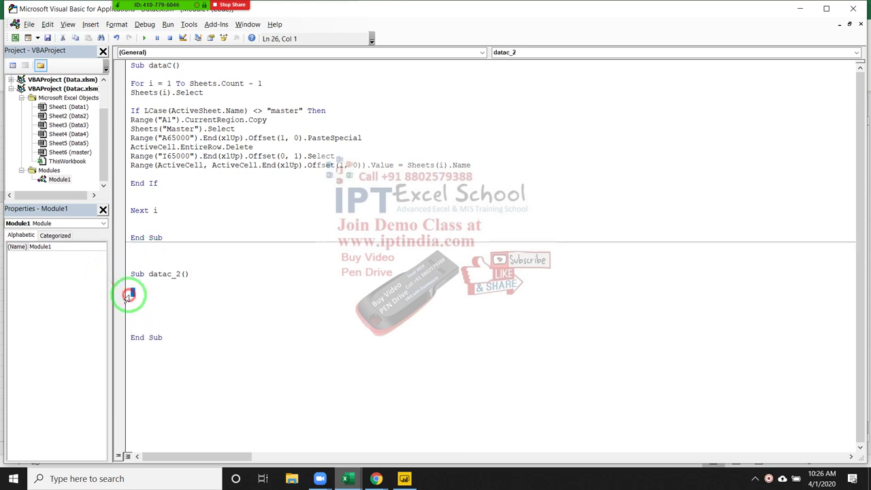
left_click(265, 83)
key("BackSpace")
key("BackSpace")
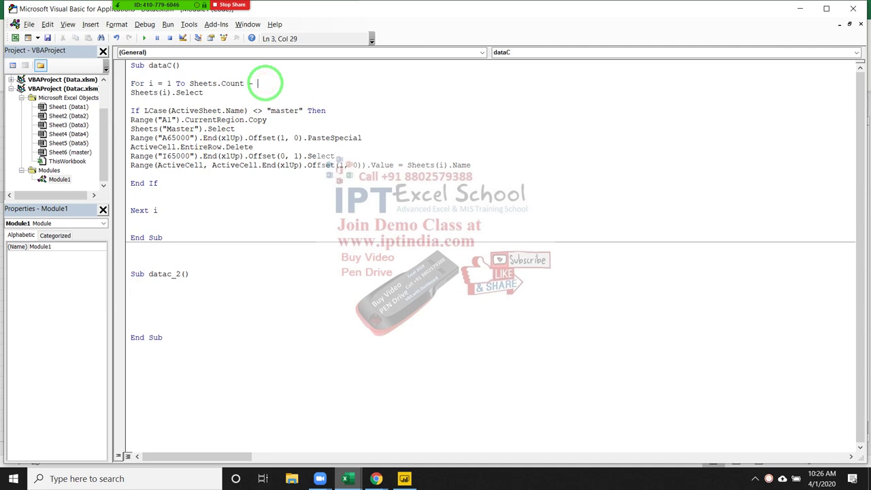
key("BackSpace")
left_click(243, 165)
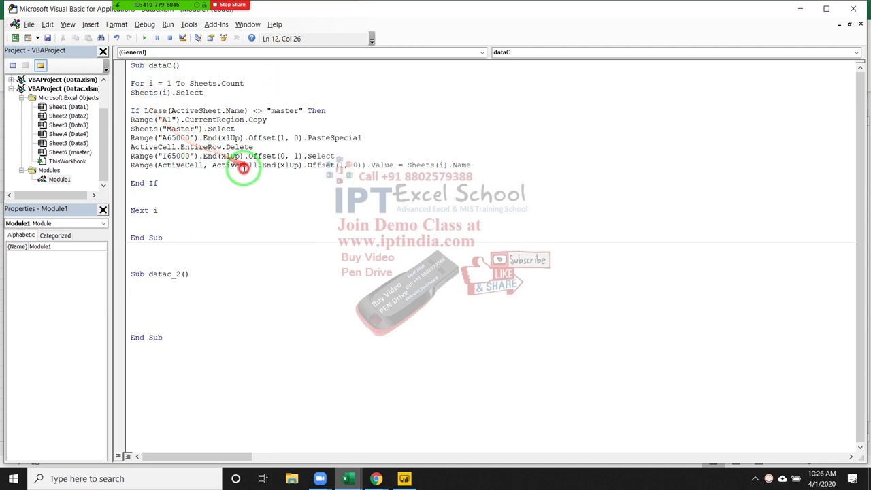
left_click_drag(165, 211, 130, 83)
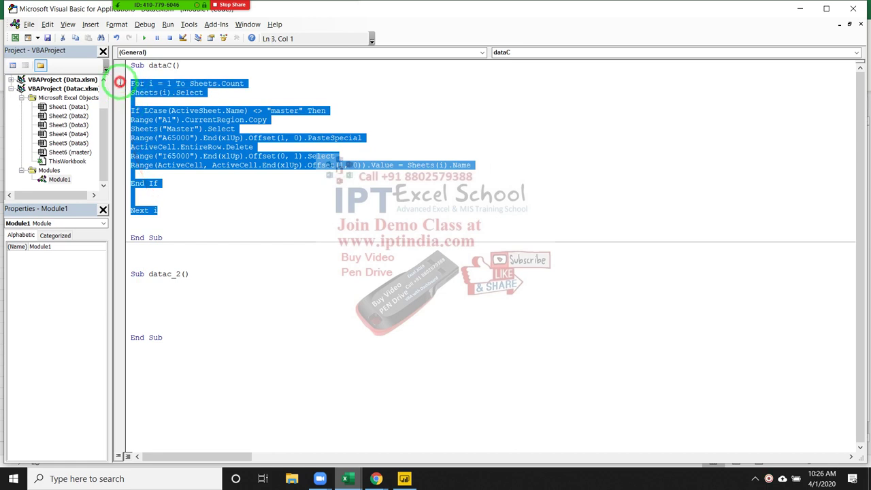
key("ctrl+c")
left_click(156, 288)
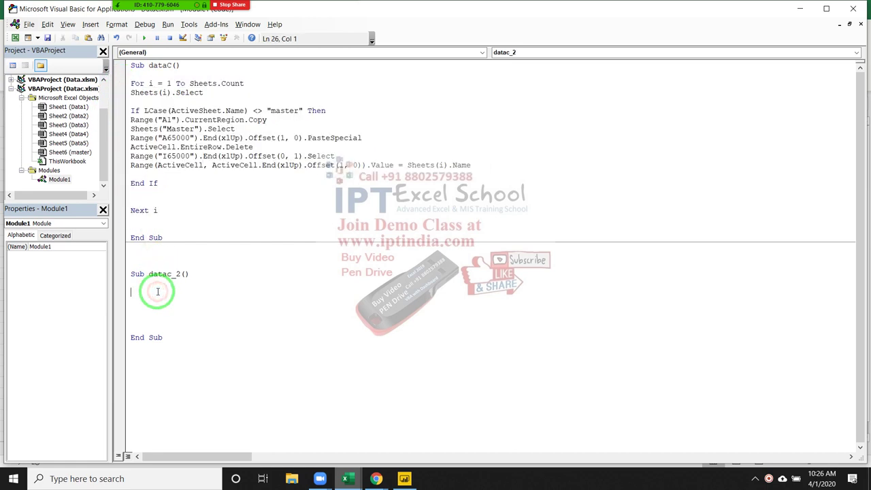
key("ctrl+v")
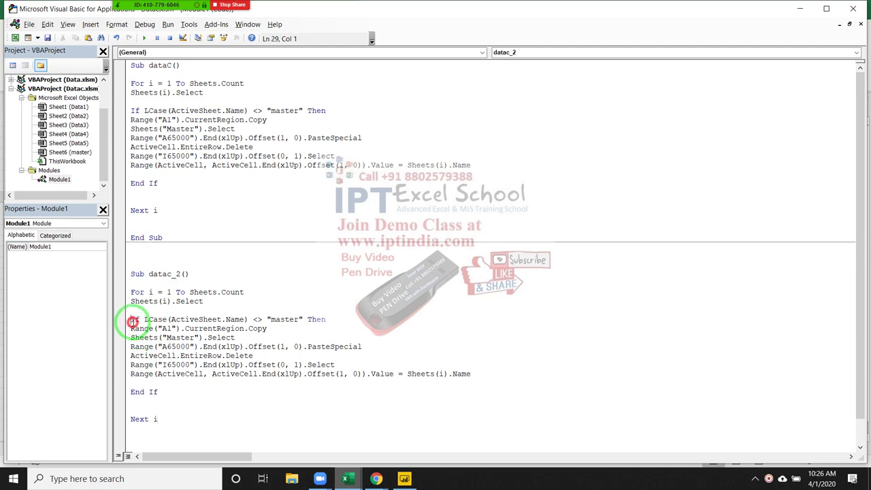
Change the pasted loop's limit to Sheets.Count - 1
left_click(265, 282)
left_click(269, 291)
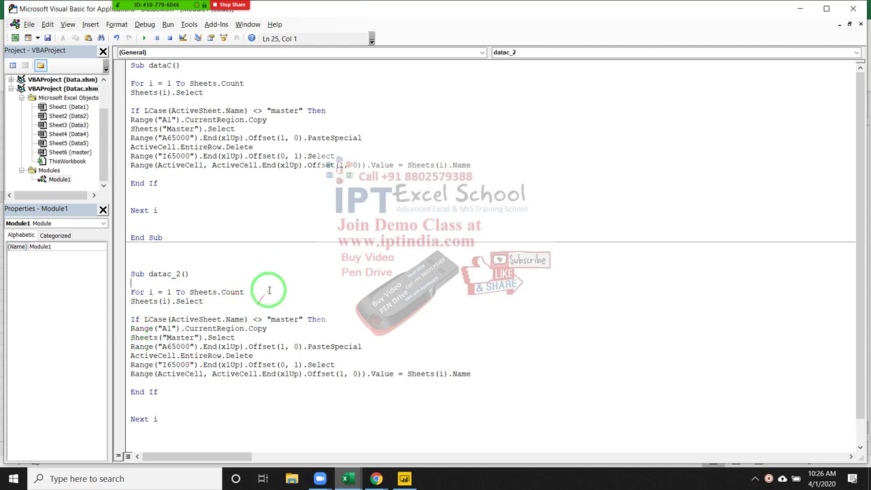
type(" - 1")
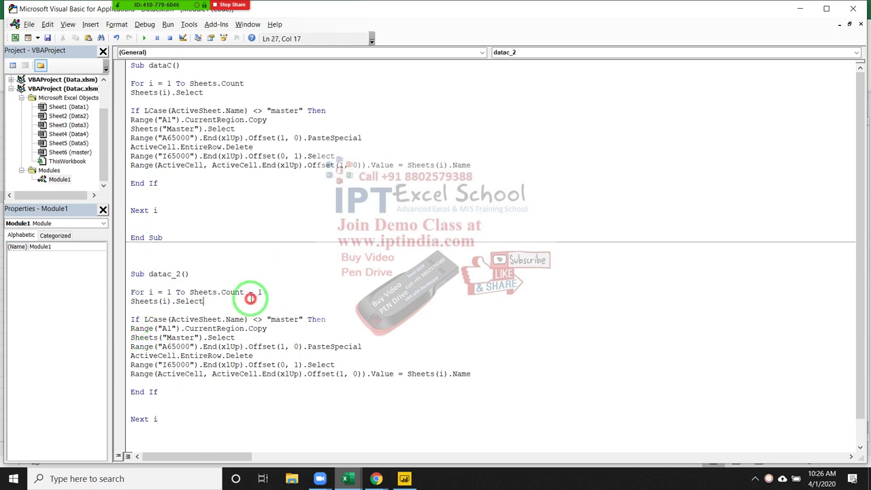
key("Down")
Delete the copied loop body and begin an indented inner 'for j =' line
left_click_drag(131, 319, 495, 348)
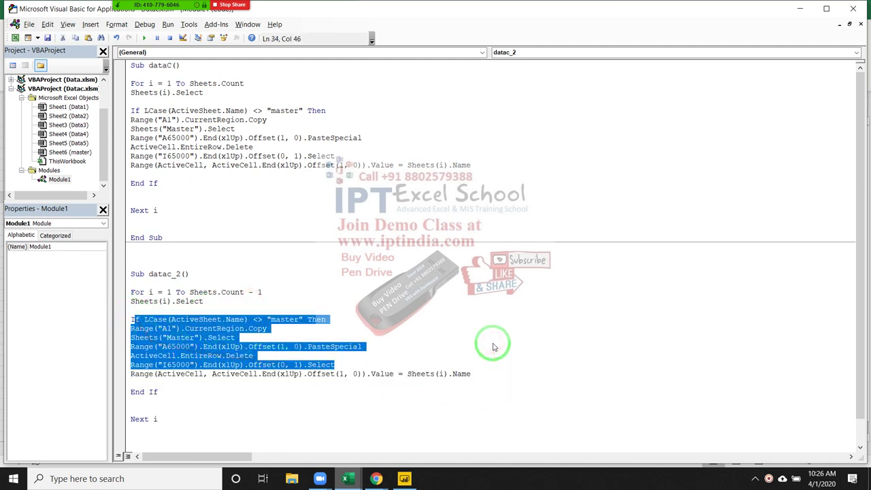
left_click(246, 310)
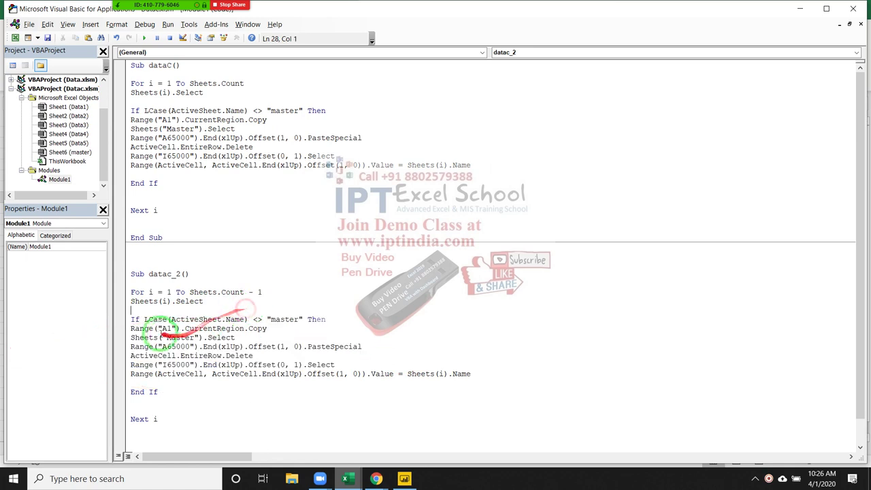
left_click_drag(129, 299, 499, 384)
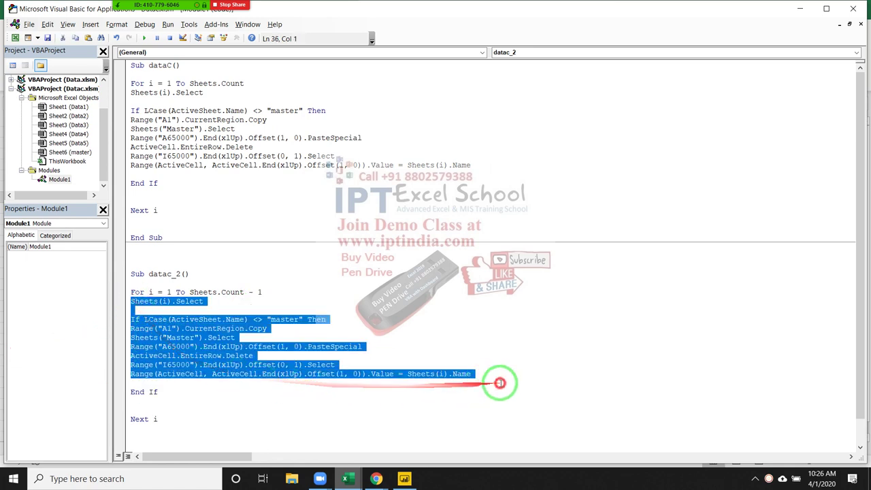
key("Delete")
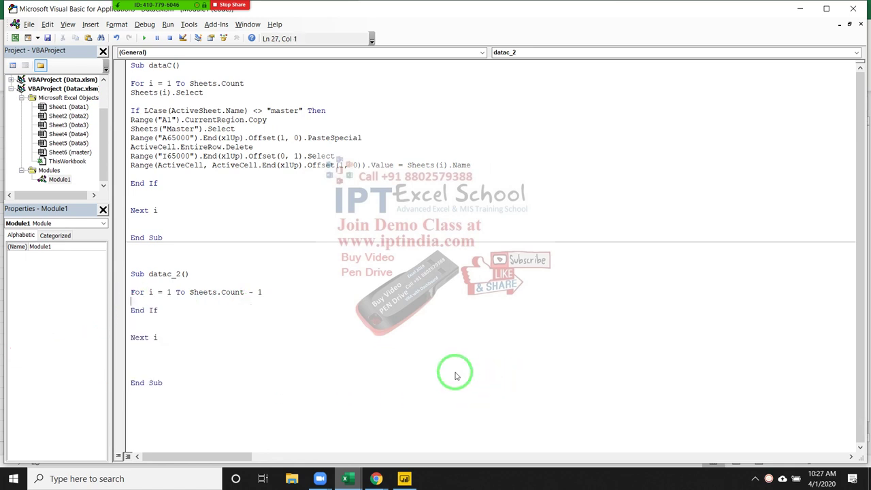
key("Return")
key("Return")
key("Return")
key("Down")
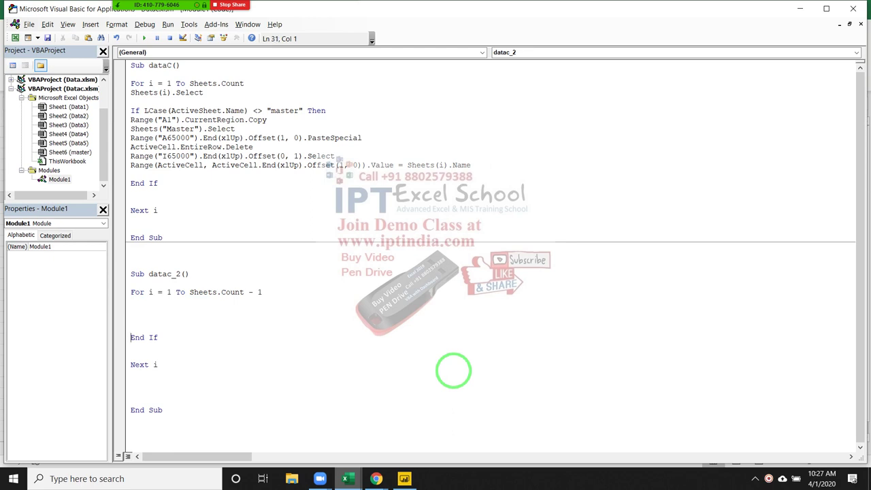
key("shift+End")
key("Delete")
key("Delete")
key("Up")
key("Up")
key("Up")
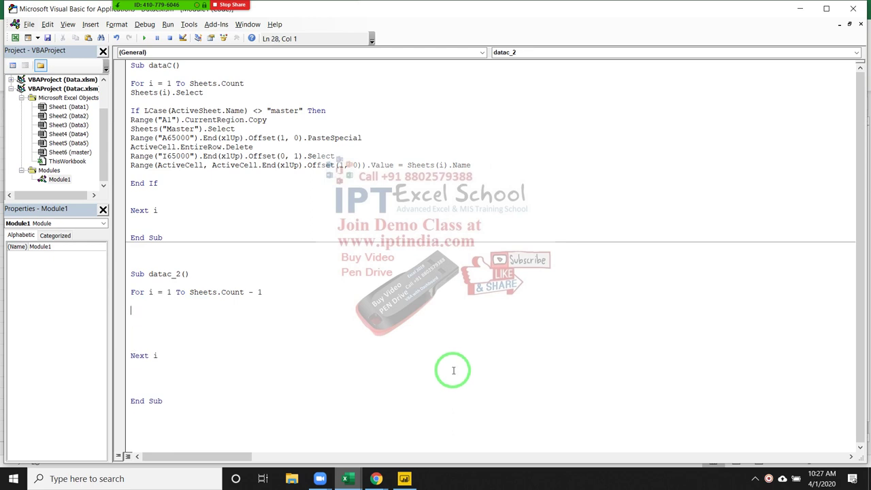
key("Tab")
key("Tab")
type("for ")
type("j =")
Review Data1's Name and Jan–May columns, then continue the inner loop as 'for j = 1 to'
key("alt+F11")
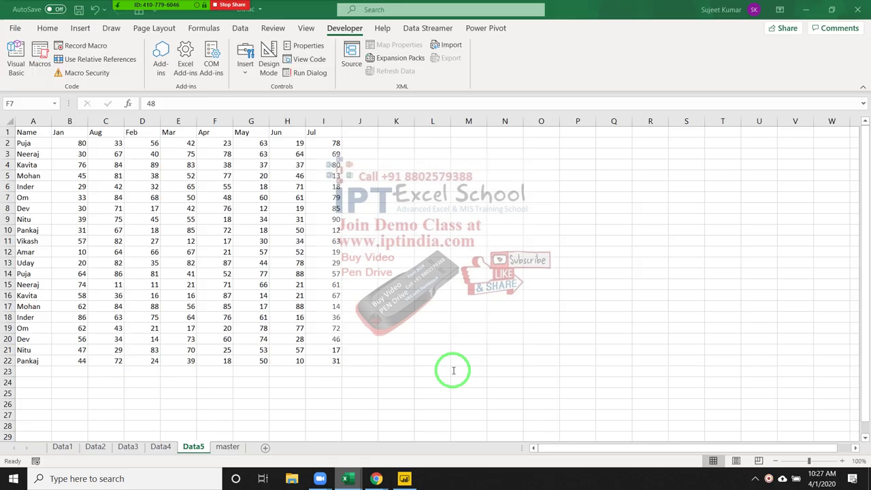
left_click(63, 448)
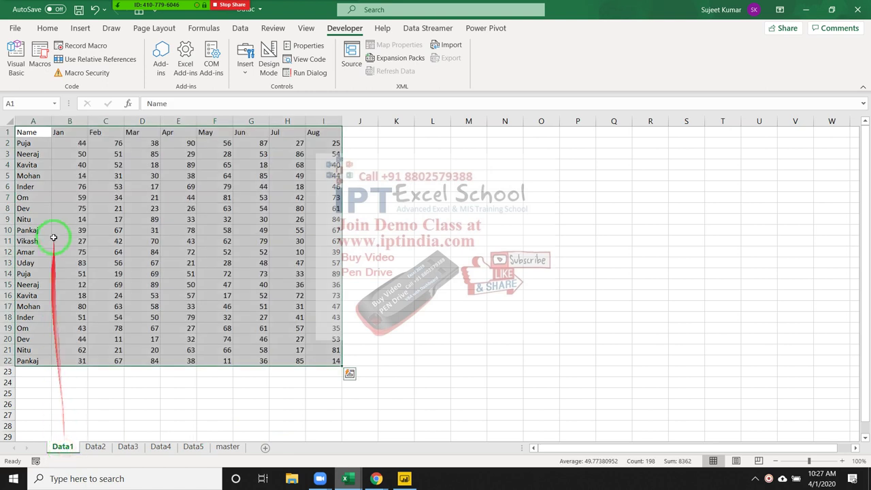
left_click(20, 187)
left_click(28, 137)
left_click_drag(27, 137, 27, 360)
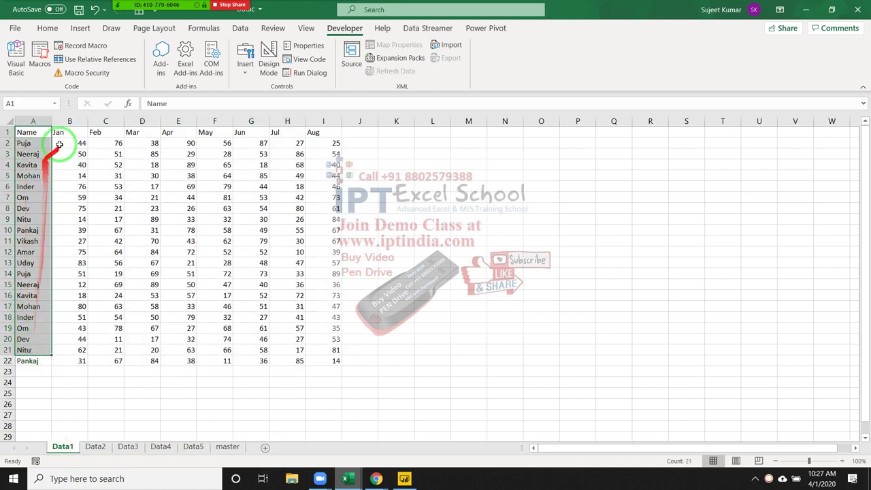
left_click(70, 121)
left_click_drag(306, 156, 175, 400)
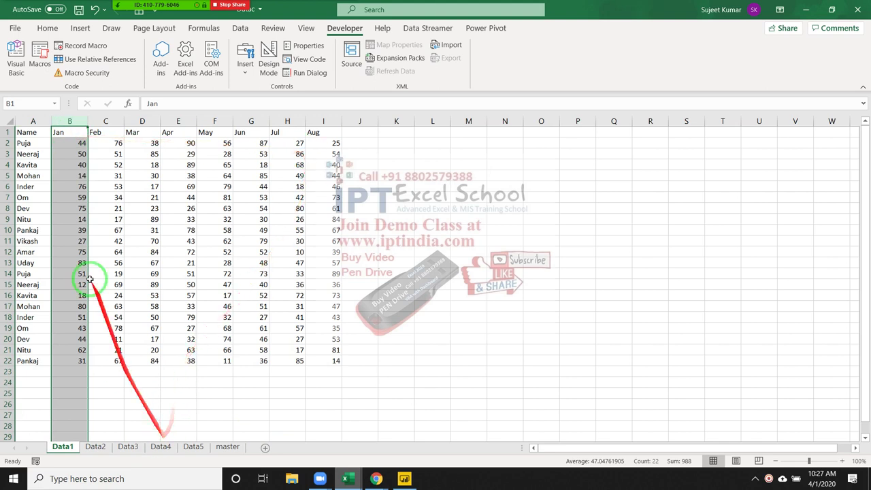
left_click(106, 121)
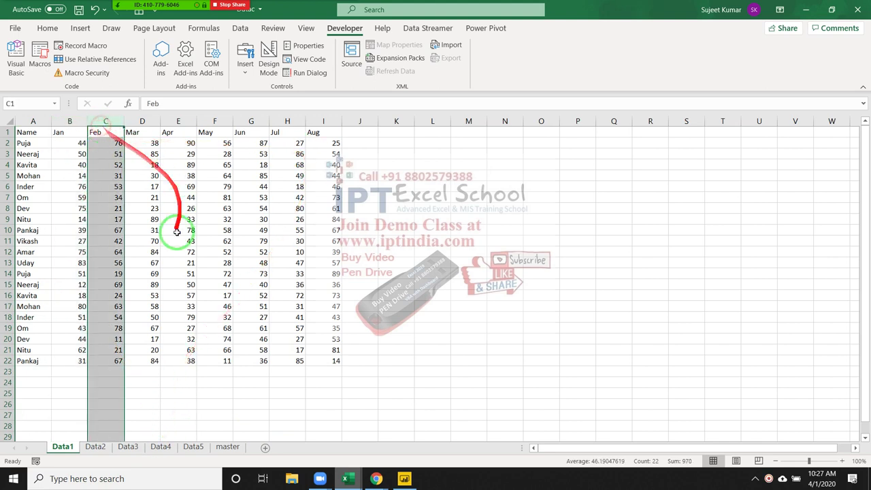
left_click(144, 121)
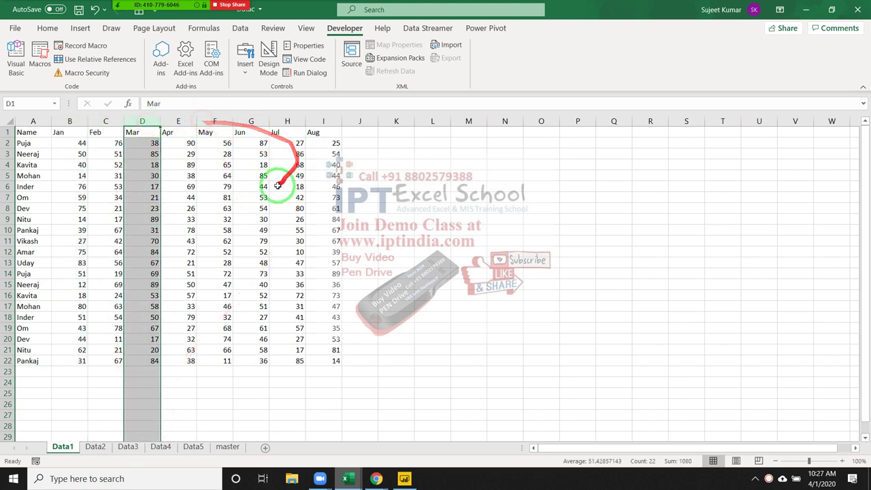
left_click(182, 122)
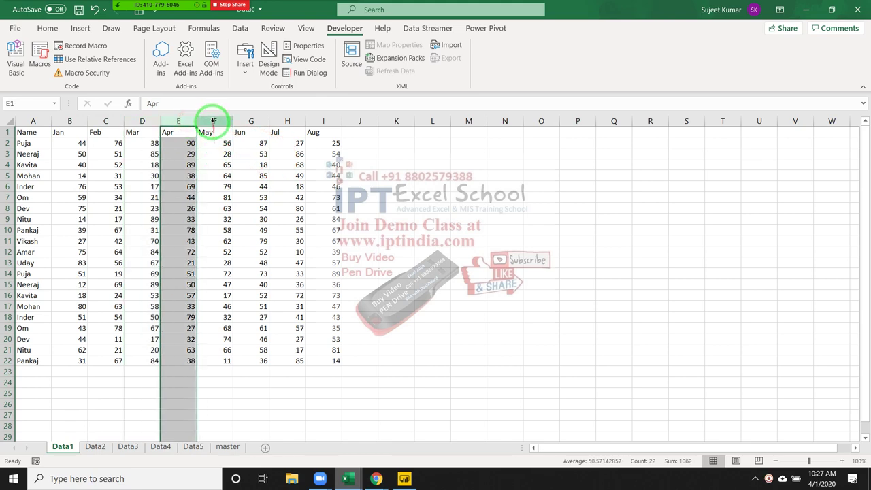
left_click(214, 121)
left_click(59, 178)
key("alt+F11")
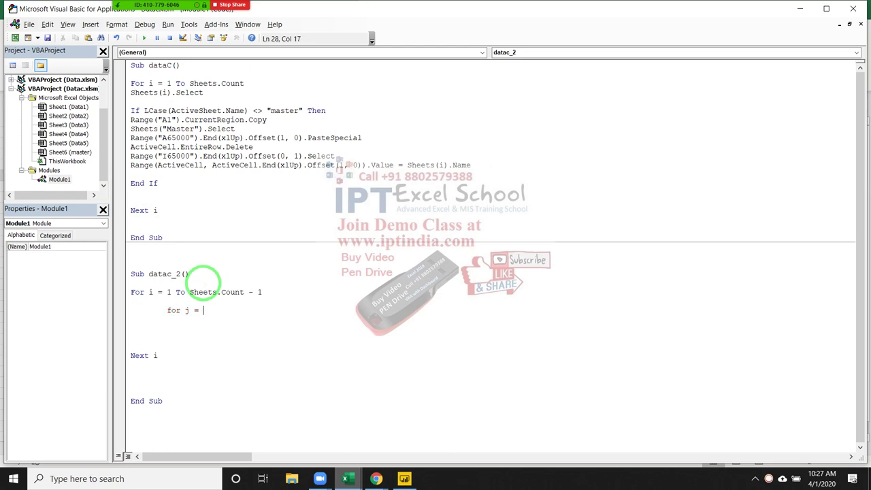
type("1 to")
Select Data1's month columns B through I to count the headers
key("alt+F11")
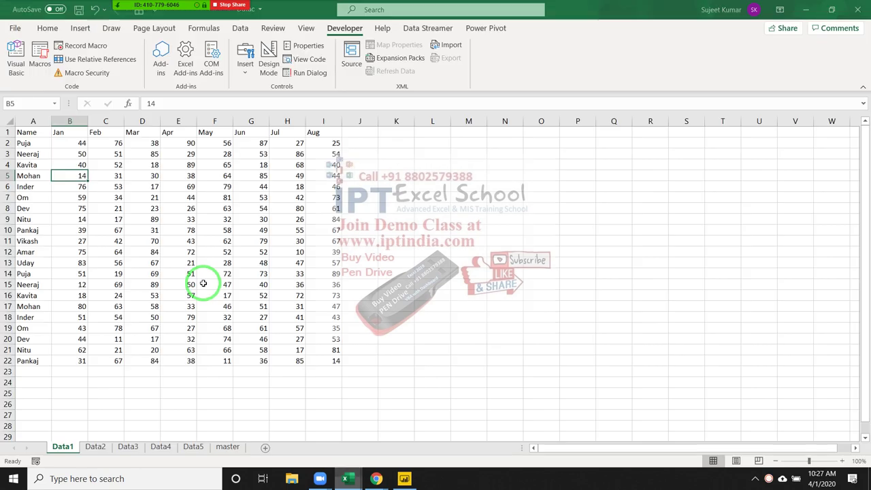
left_click(315, 135)
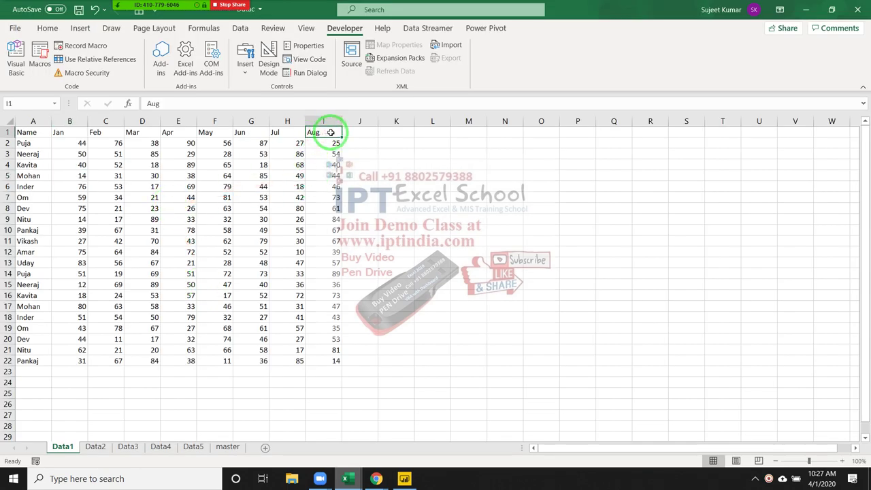
left_click(328, 122)
left_click_drag(329, 121, 70, 128)
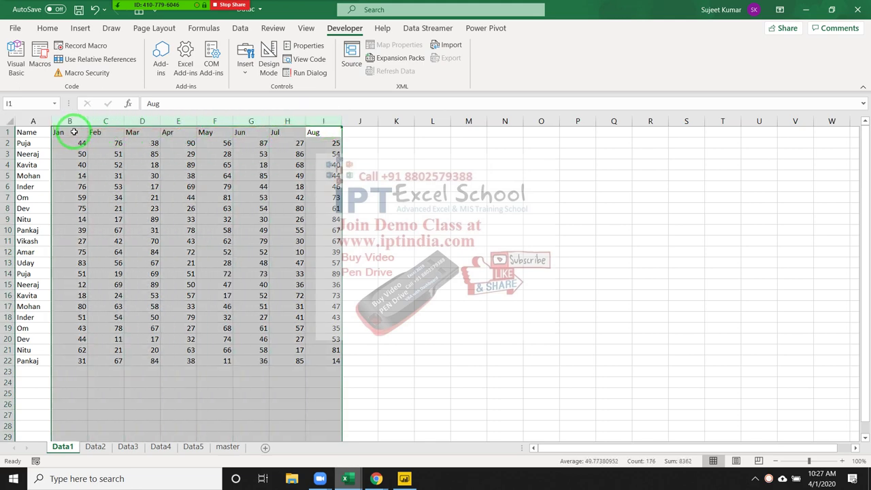
Clear the old consolidated rows on the master sheet, keeping only the header row
left_click(229, 449)
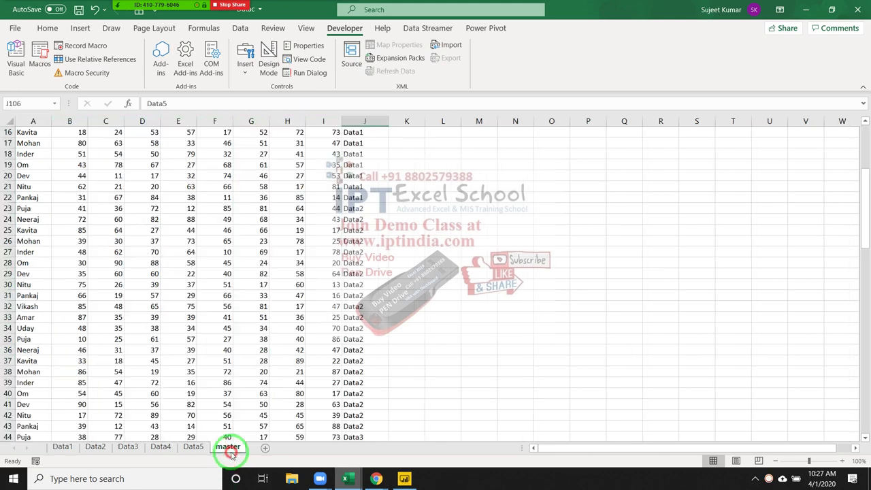
left_click(215, 188)
key("ctrl+Up")
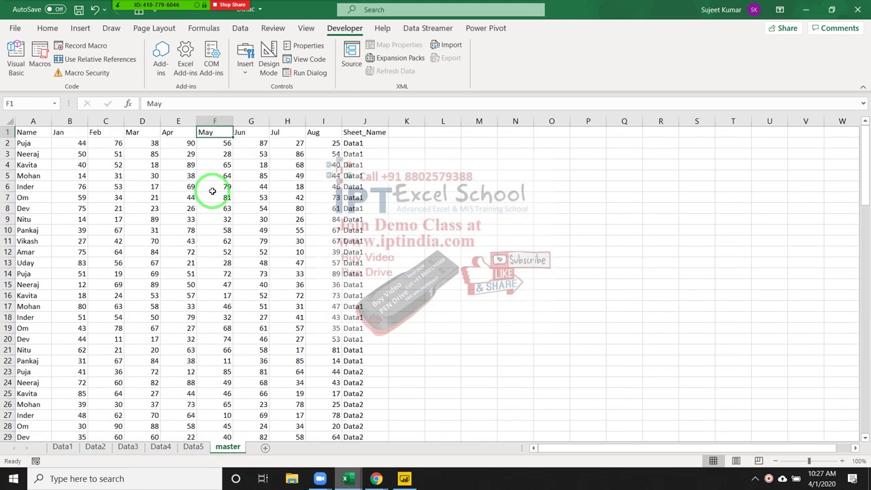
key("ctrl+Left")
key("Down")
key("ctrl+shift+Right")
key("ctrl+shift+Down")
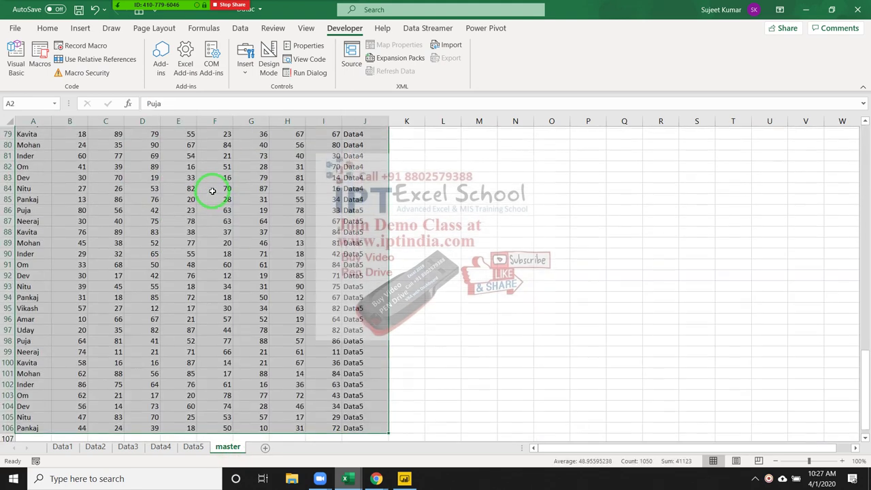
key("Delete")
Select the master sheet's headings from Name through Aug, then return to the VBA editor
key("ctrl+Up")
key("Right")
key("Left")
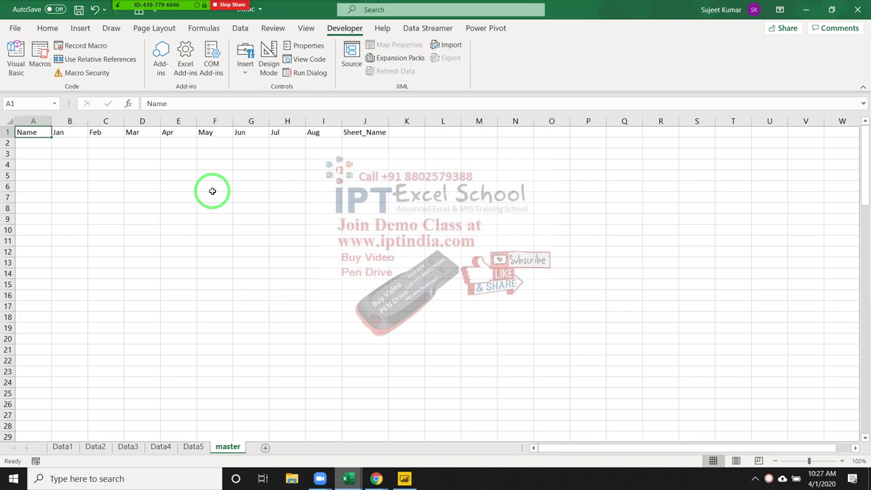
key("shift+Right")
key("shift+Right")
key("shift+Right")
key("shift+Right")
key("shift+Right")
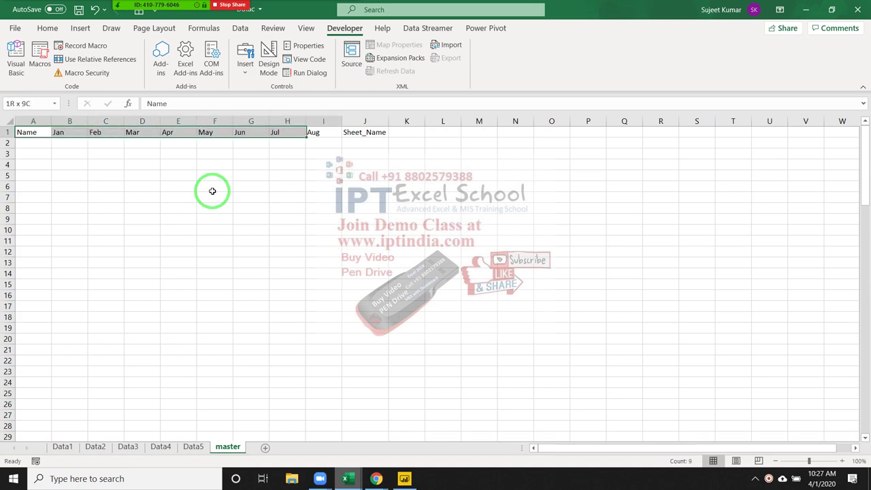
key("shift+Right")
key("shift+Right")
key("shift+Right")
key("shift+Left")
key("shift+Left")
key("shift+Left")
key("shift+Left")
key("shift+Right")
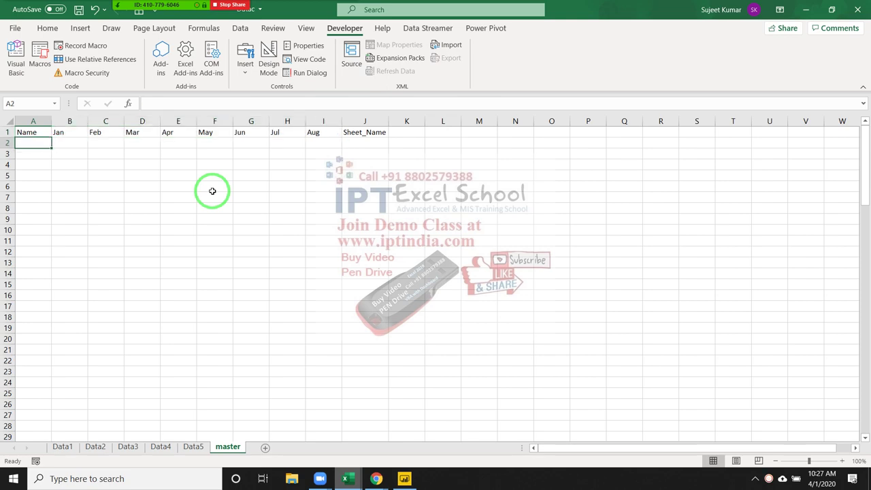
key("alt+F11")
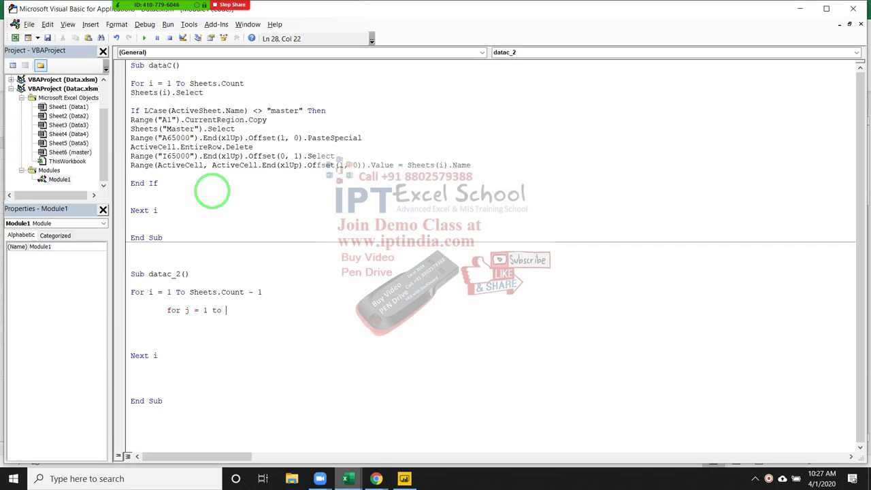
Complete the inner loop as For j = 1 To 9 … Next j
type("9")
key("Return")
key("Return")
key("Return")
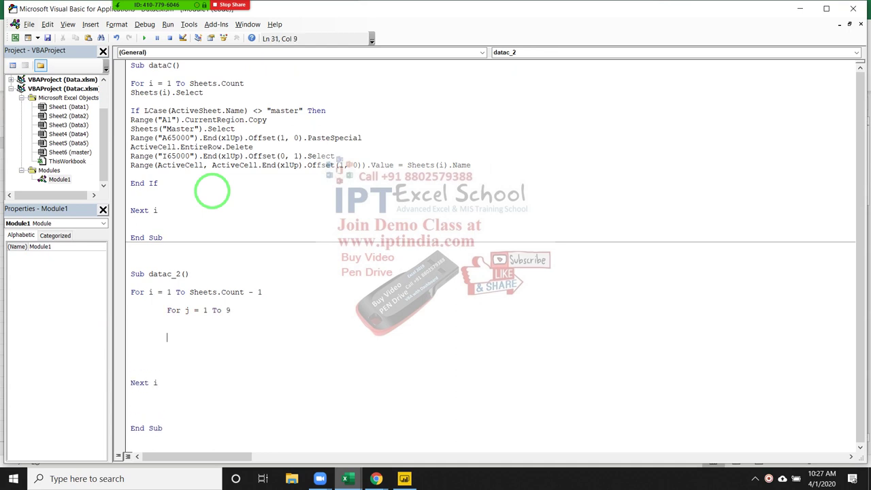
type("next ")
type("j")
key("Up")
key("Up")
Set c = Application.WorksheetFunction.Match(Cells(1, j), Sheets(i).Range("1:1"), 0) inside the j loop
type("a")
type("=")
key("BackSpace")
key("BackSpace")
type("c=a")
type("pplicat")
type("ion.")
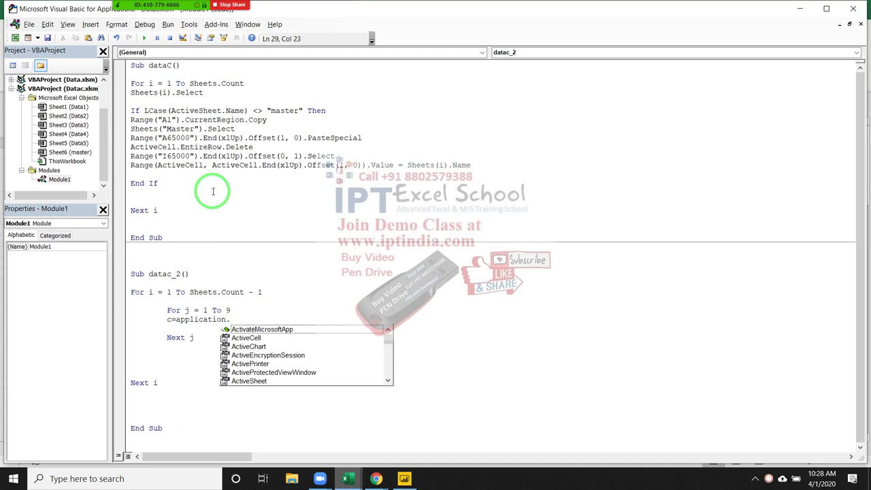
type("ma")
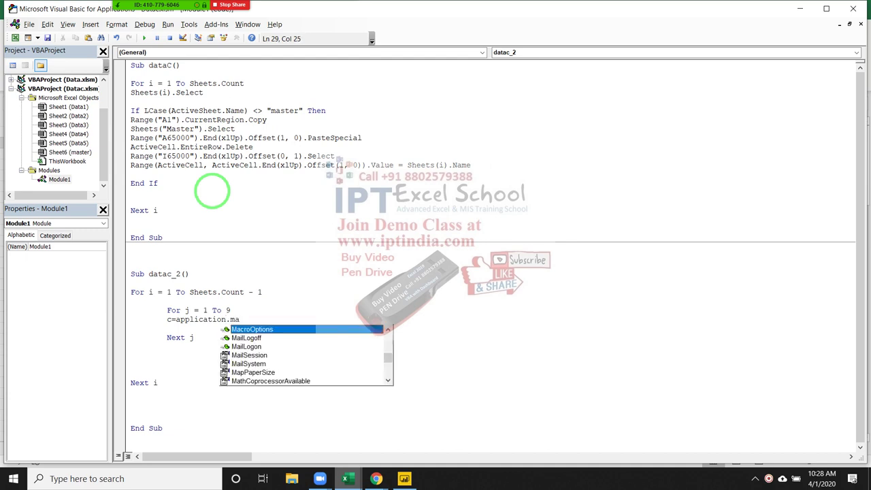
type("t")
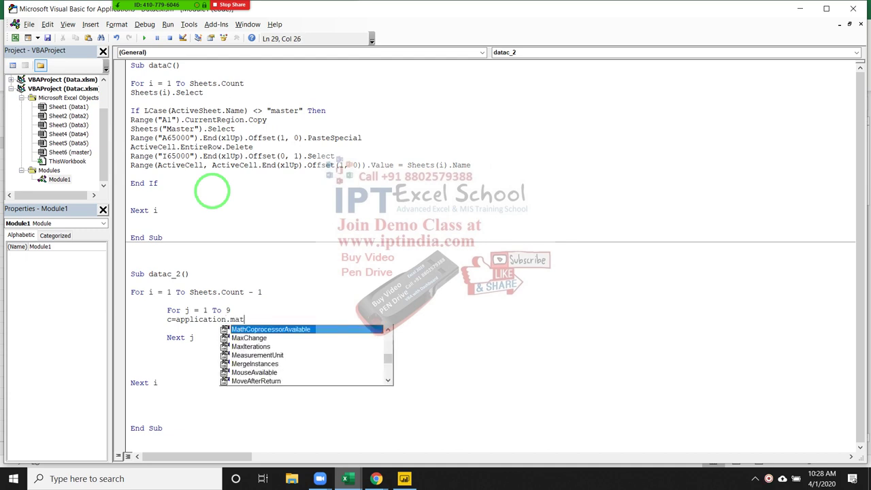
type("ch")
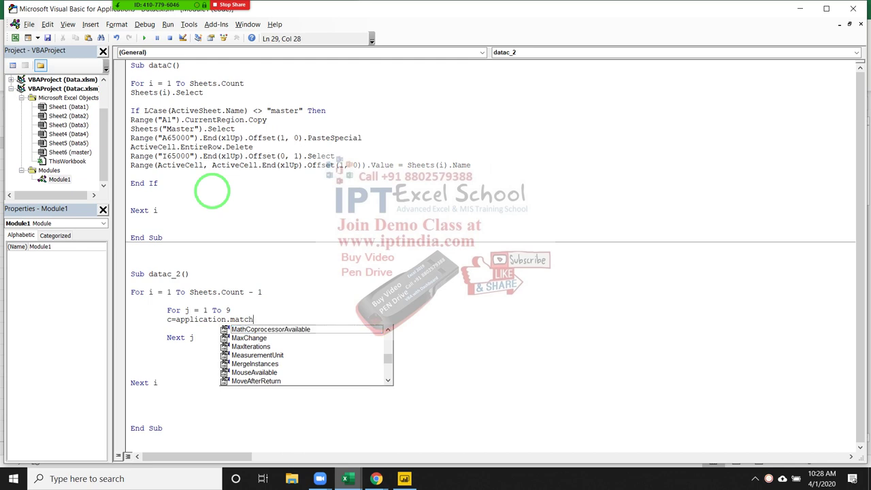
key("BackSpace")
key("BackSpace")
key("BackSpace")
key("BackSpace")
key("BackSpace")
key("BackSpace")
type(".")
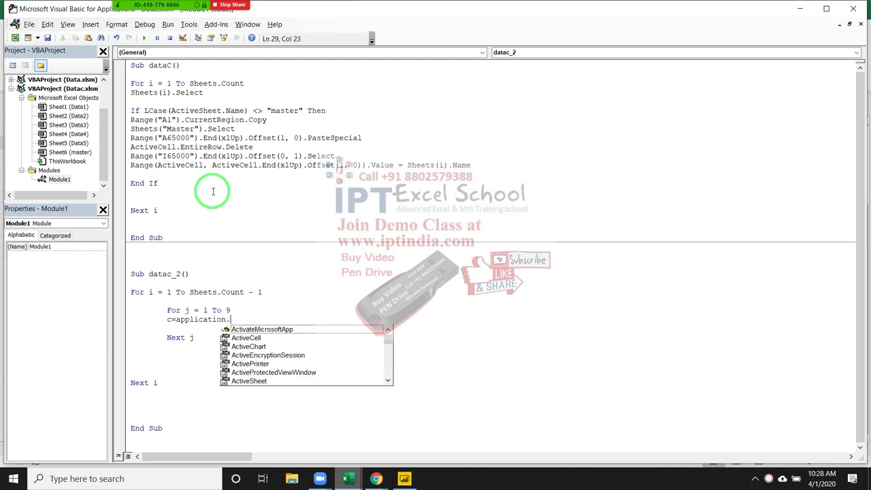
type("wo")
key("Tab")
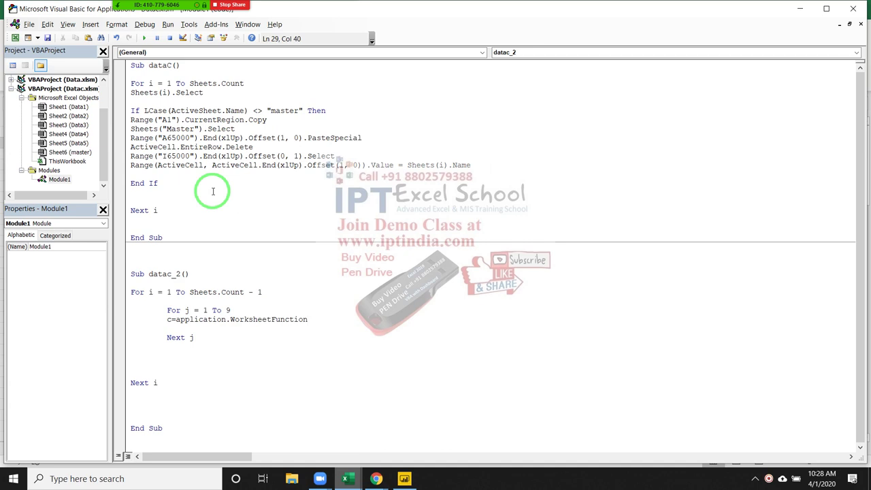
type(".ma")
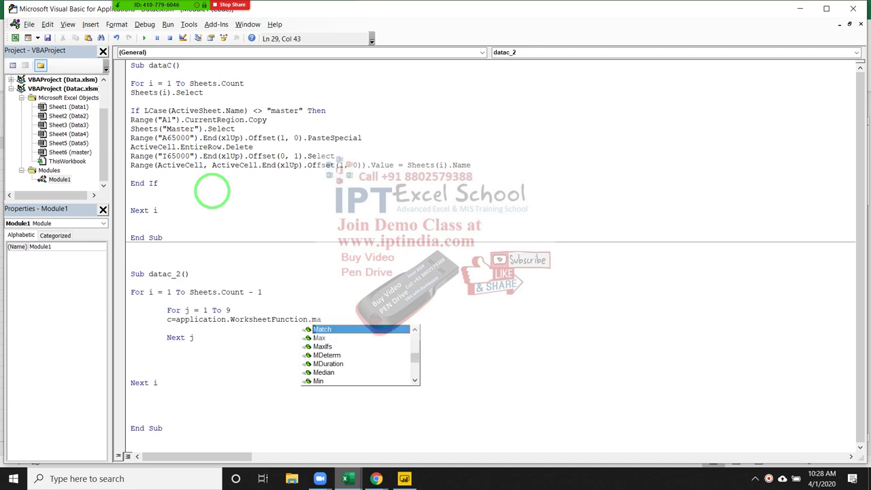
key("Tab")
type("(")
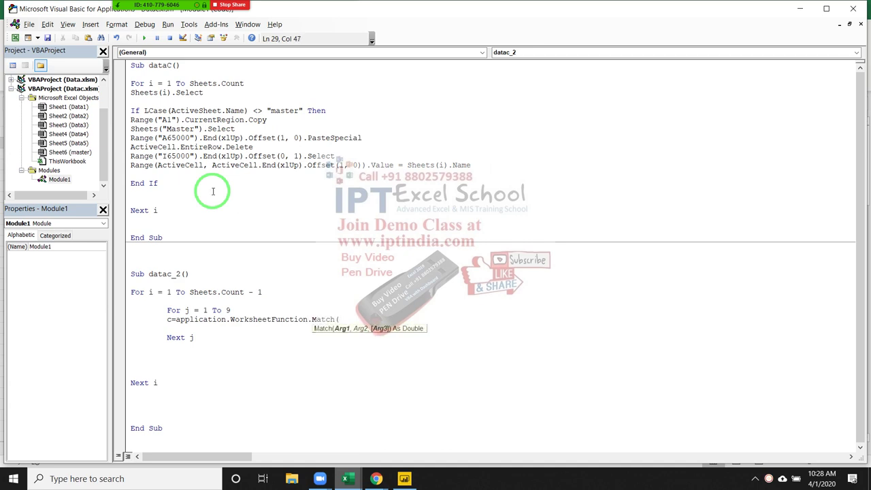
type("cells(")
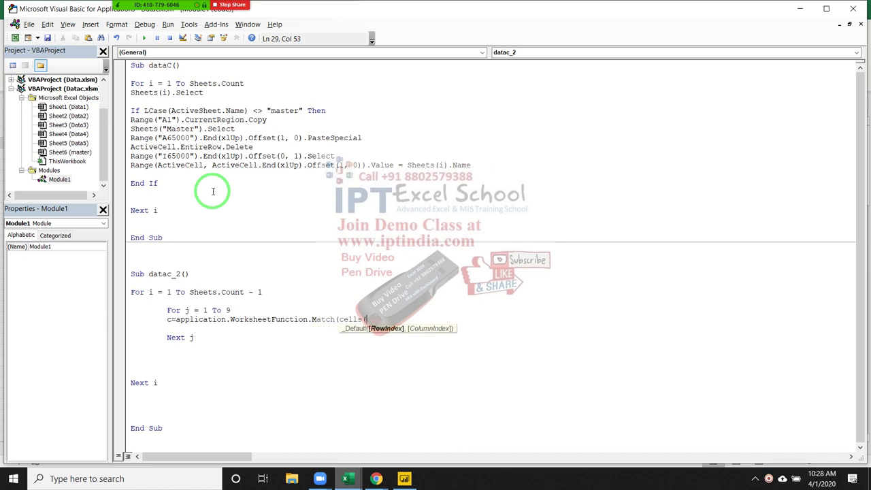
type("1")
type(",")
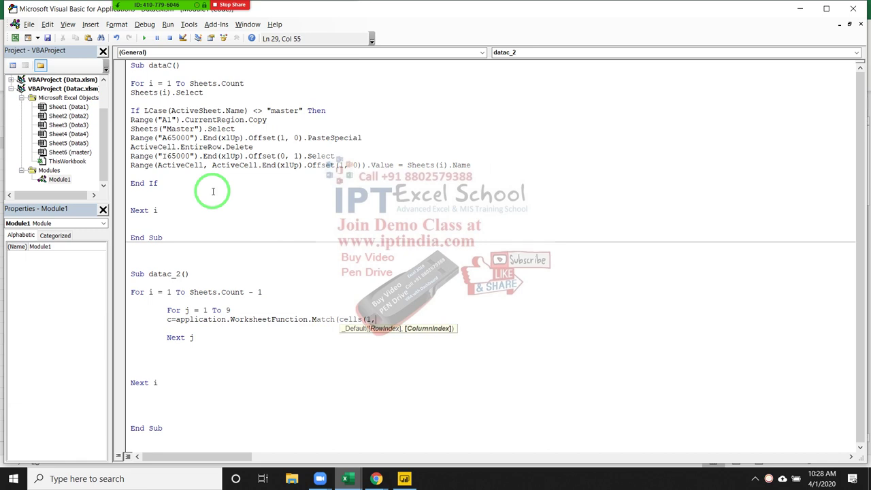
type("j)")
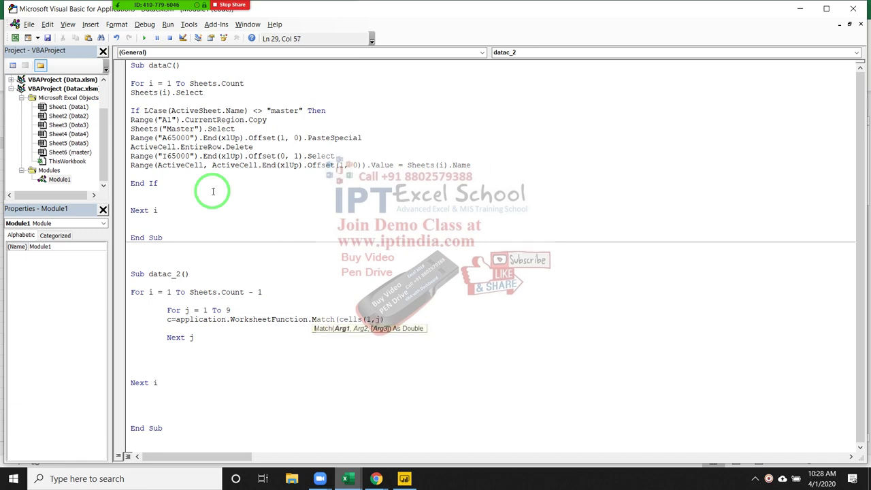
type(",")
type("she")
type("ets(")
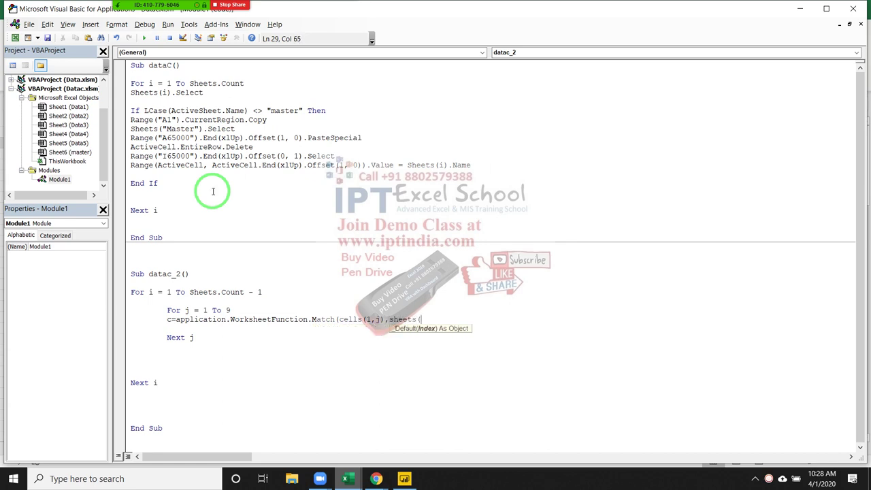
type("i")
type(")")
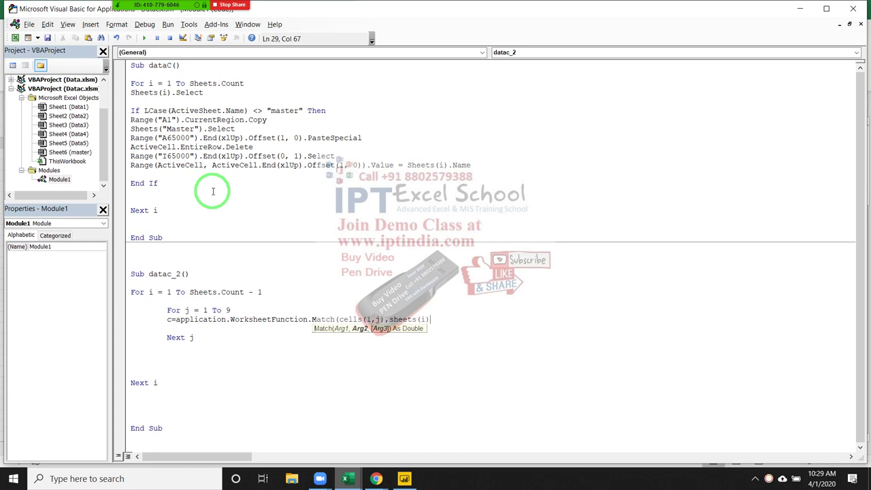
type(".r")
type("ange(")
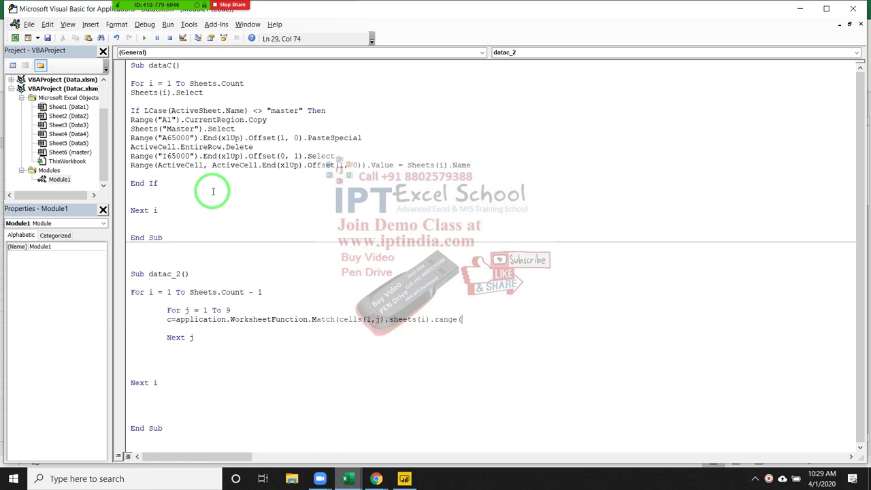
type("\"1:")
type("1")
type("\")")
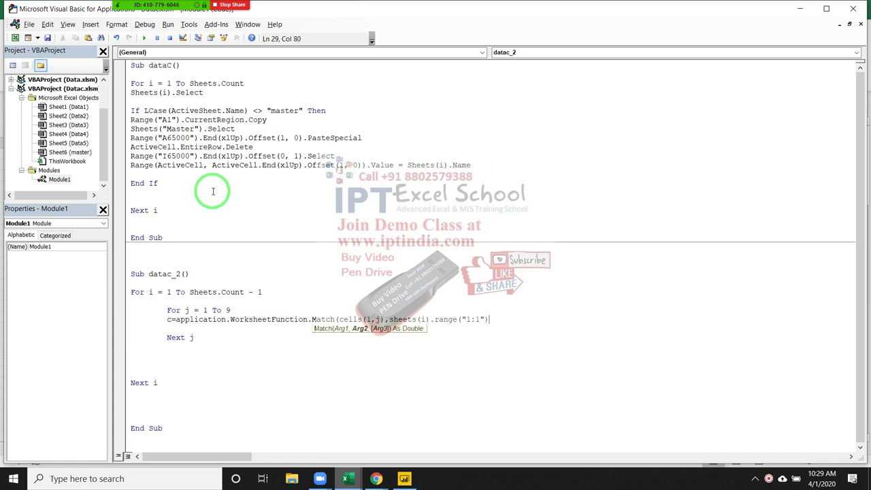
type(",0)")
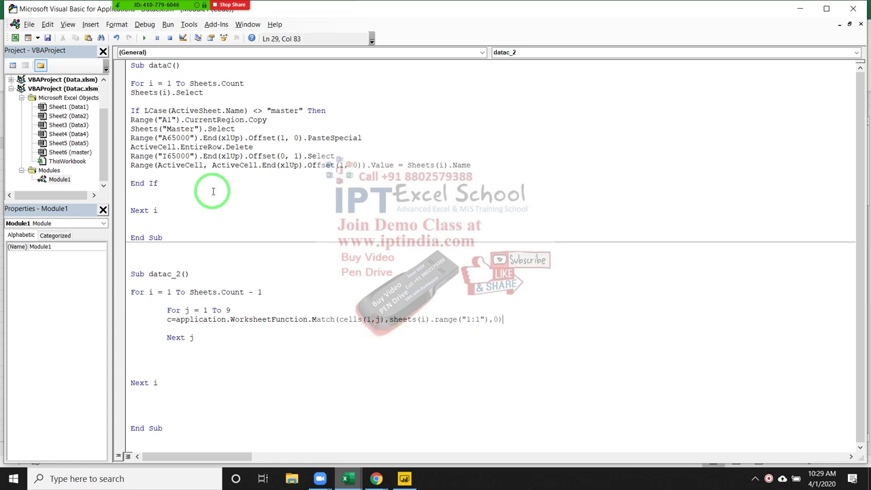
key("Down")
Check the c variable on the Match line and add a blank line above Next j
key("Up")
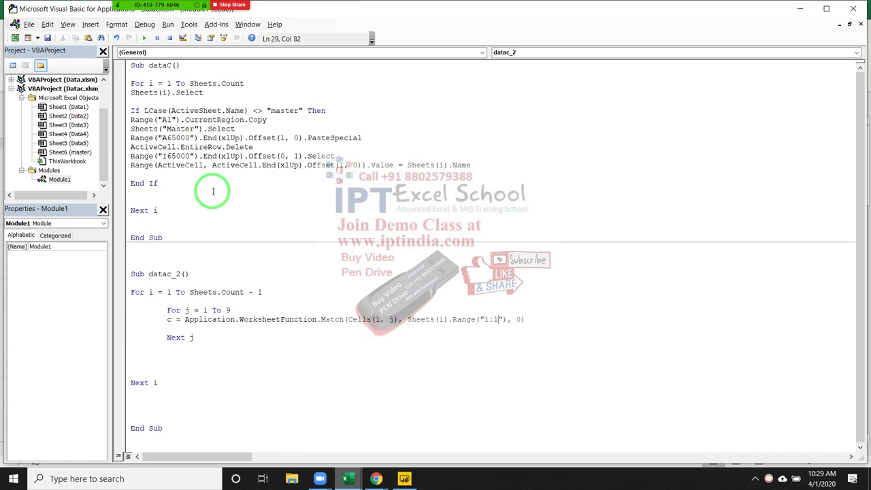
key("Left")
key("Left")
key("Left")
key("Left")
key("Left")
key("Left")
key("Left")
key("Left")
key("Left")
key("Left")
key("Left")
key("Left")
key("Left")
key("Left")
key("Left")
key("Left")
key("Left")
key("Left")
key("shift+Right")
key("Down")
key("Return")
key("Up")
Type Range(Cells(2, c), Cells(65000, c).End(xlUp)).Copy as the next line in the j loop
type("range")
type("(")
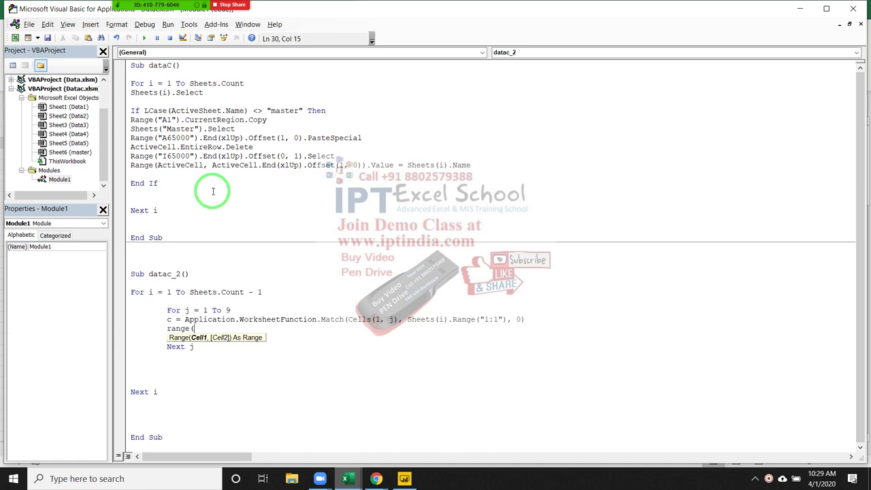
type("cell")
type("s(")
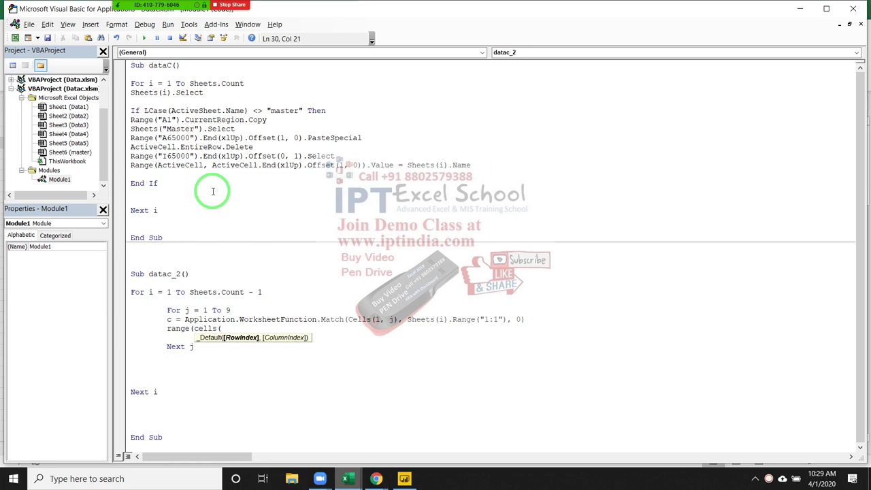
type("1")
key("BackSpace")
type("2")
type(",")
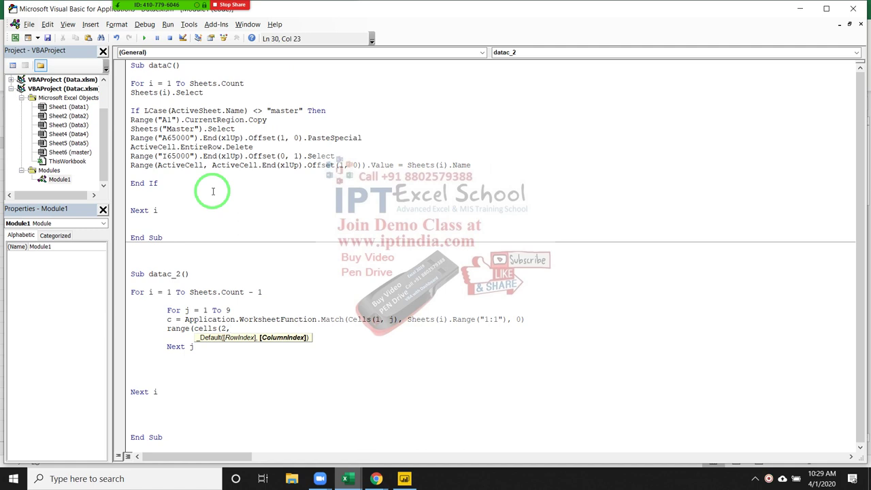
type("c")
type(")")
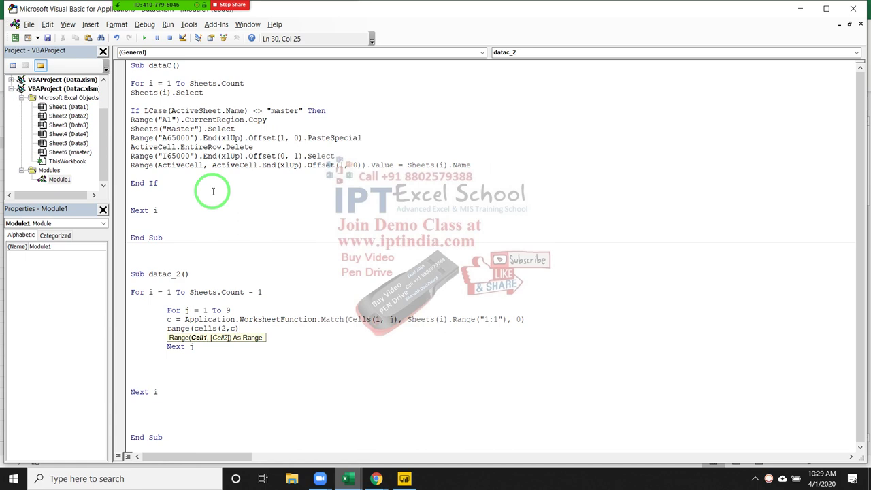
type(",")
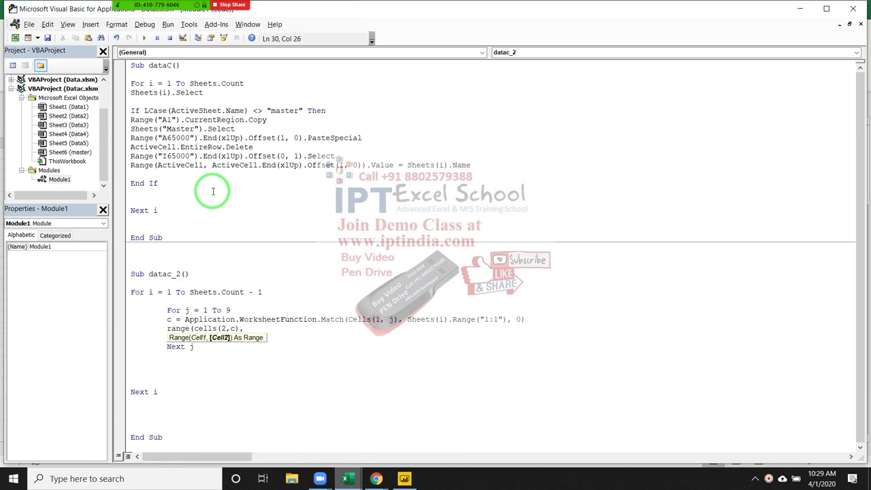
type("cells(")
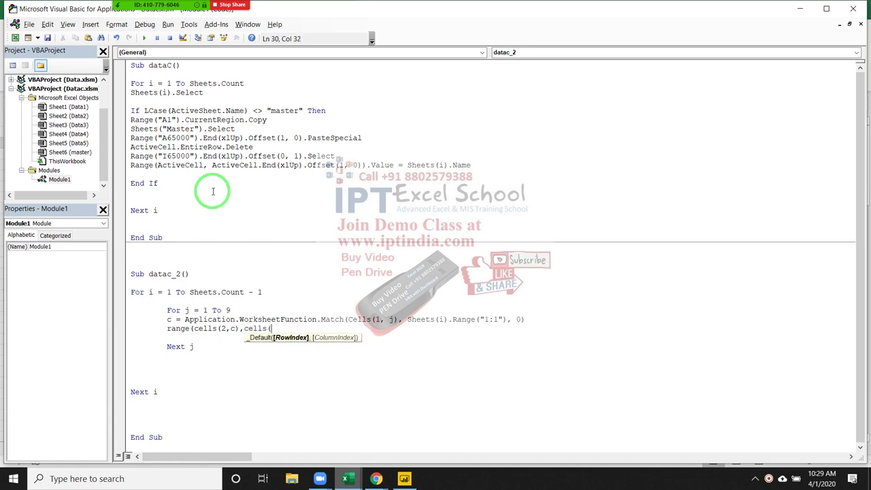
type("65000")
type(",c)")
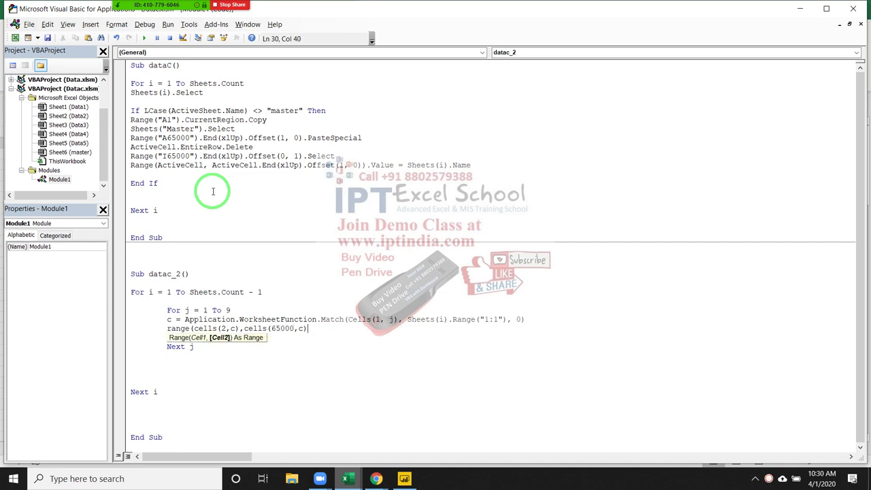
type(".end(")
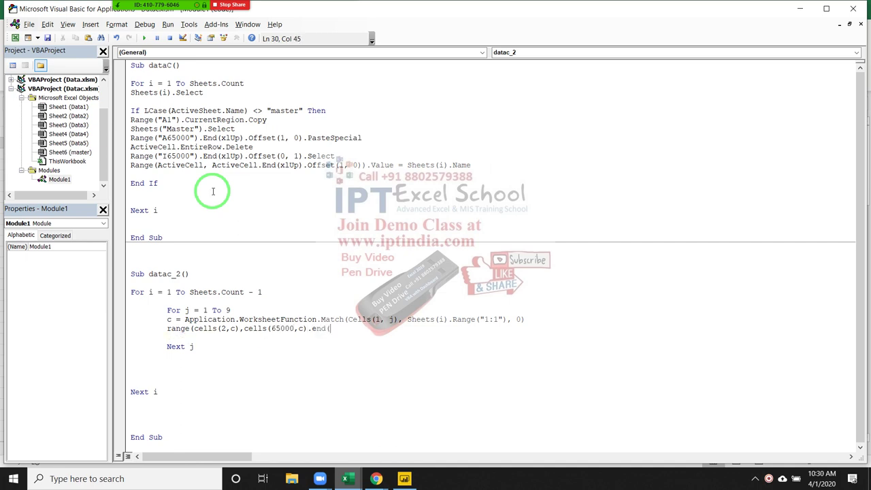
type("xl")
type("up")
type(")")
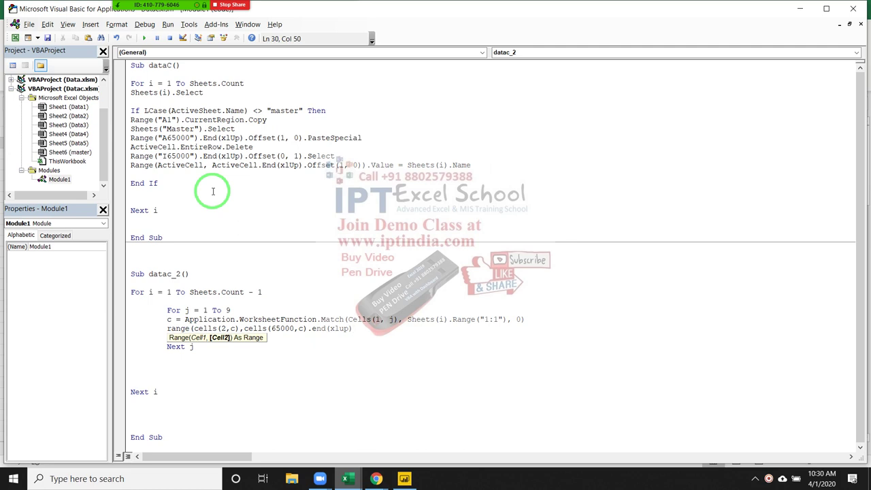
type(")")
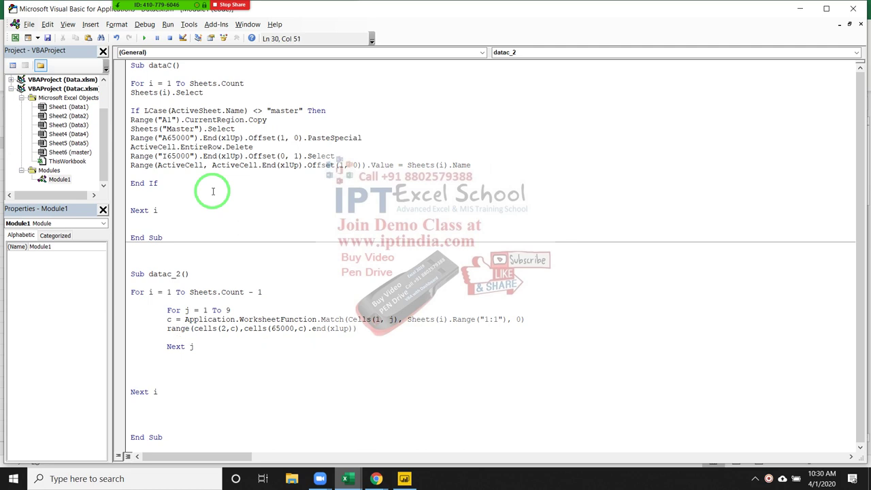
key("Left")
key("Left")
key("Left")
left_click(379, 327)
type(".")
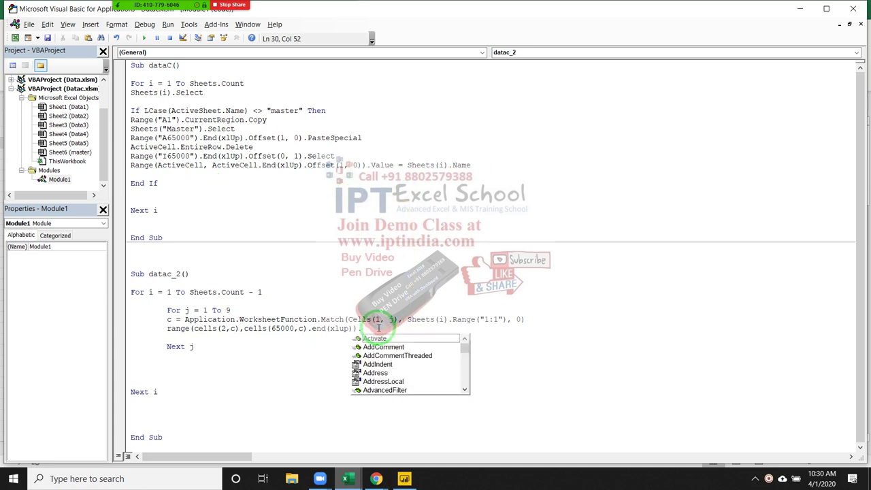
type("copy")
key("Escape")
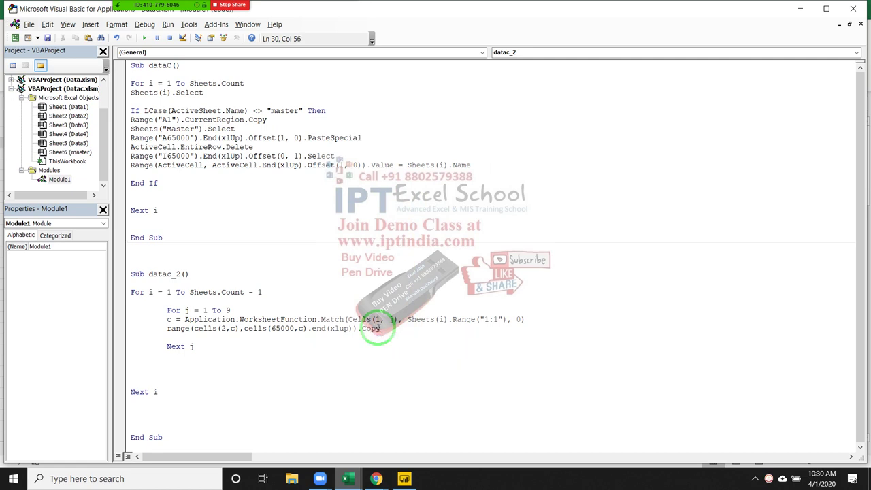
left_click(398, 363)
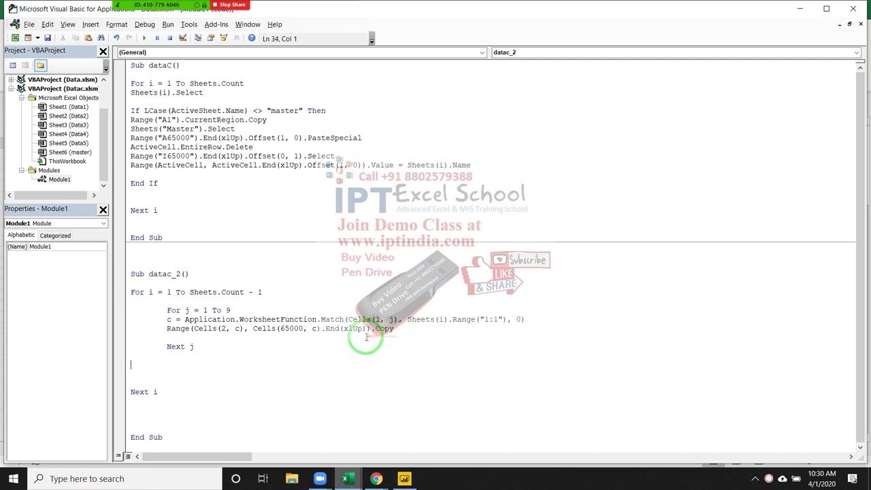
Prefix Range and both Cells on the copy line with Sheets(i)
mouse_move(210, 311)
left_mouse_down()
mouse_move(451, 319)
mouse_move(187, 328)
left_mouse_up()
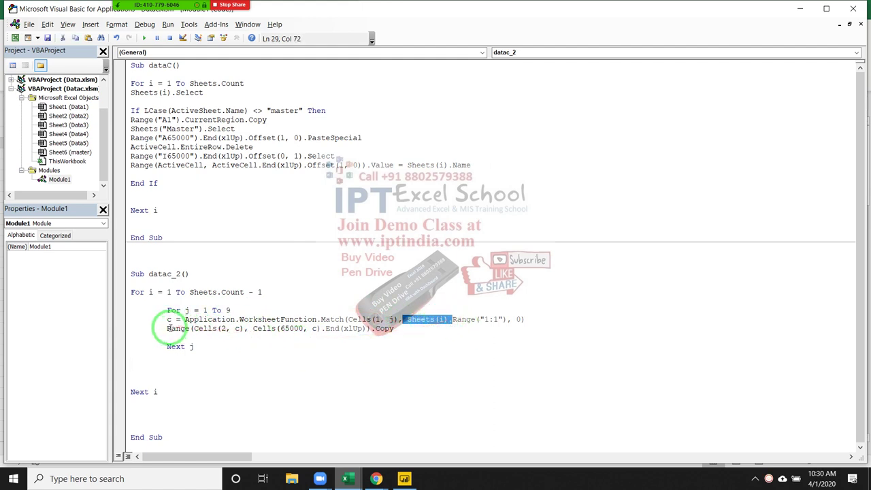
left_click(168, 328)
type("Sheets(i).")
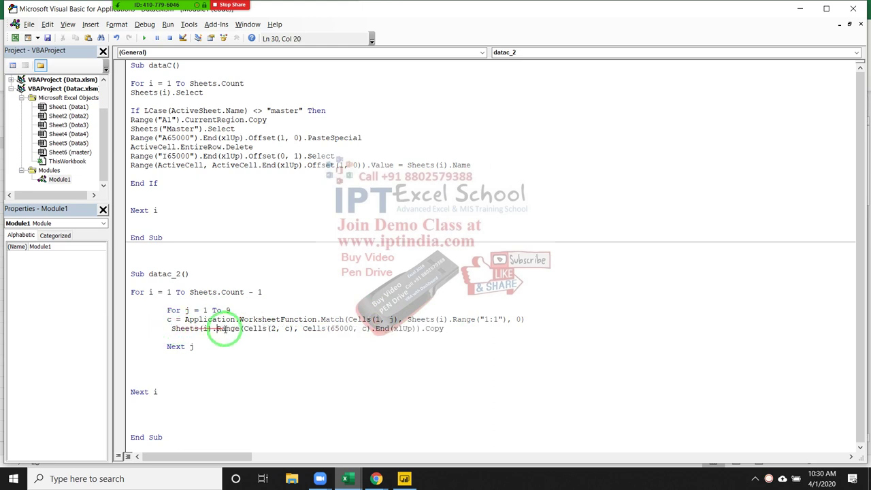
left_click(243, 329)
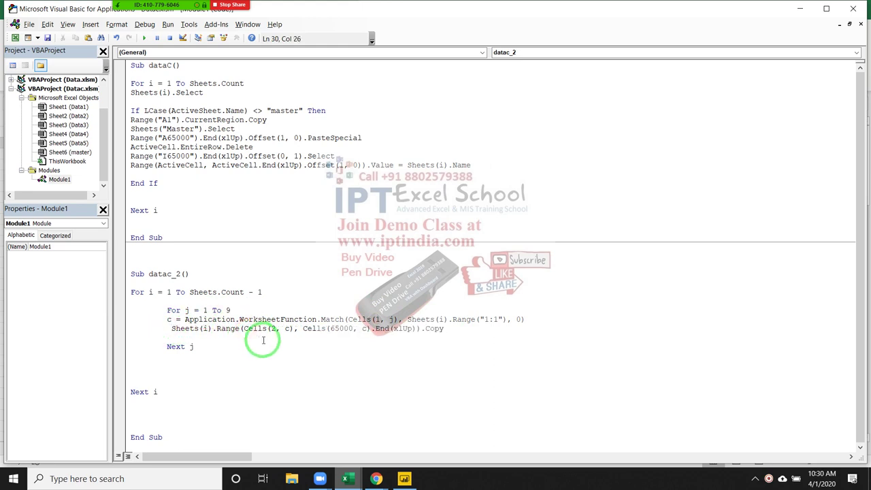
type("Sheets(i).")
left_click(353, 328)
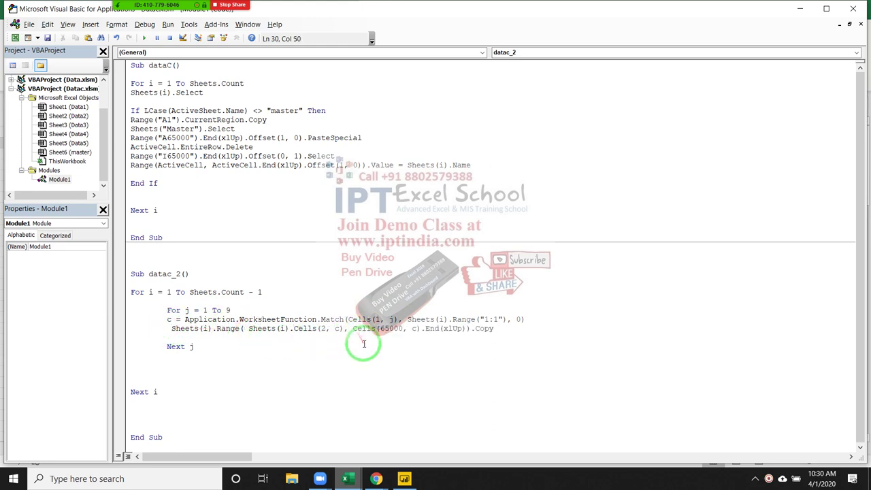
type("Sheets(i).")
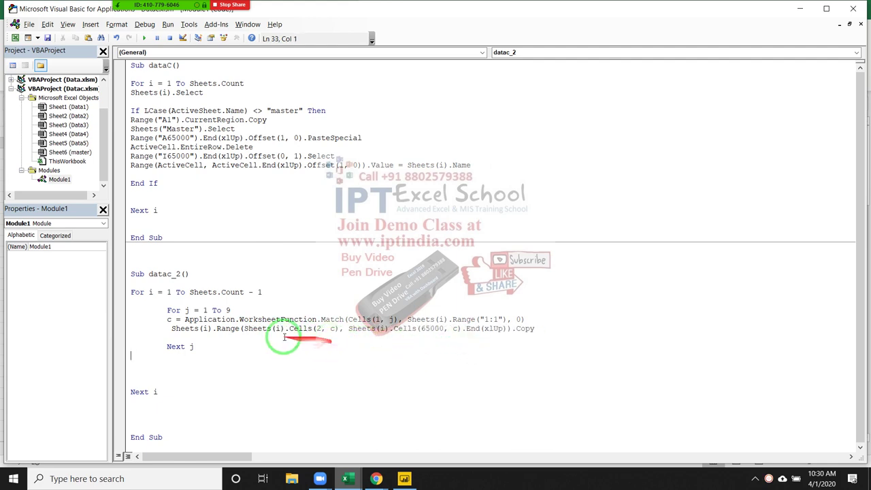
left_click(243, 342)
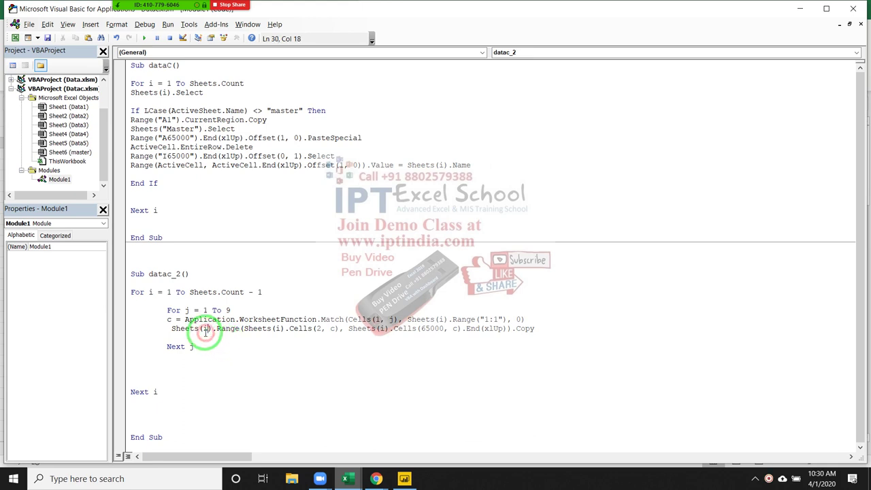
Begin a range statement above Next j, then remove it and return to the Match line
left_click(178, 340)
type("ra")
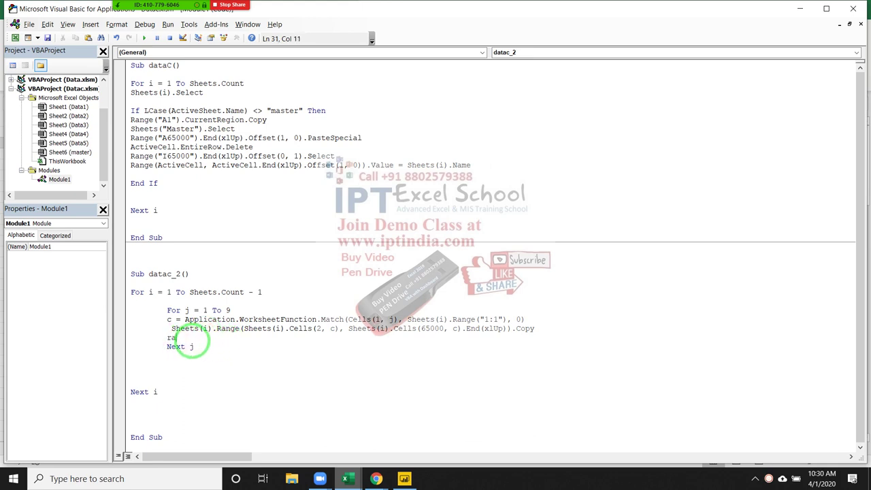
type("nge(")
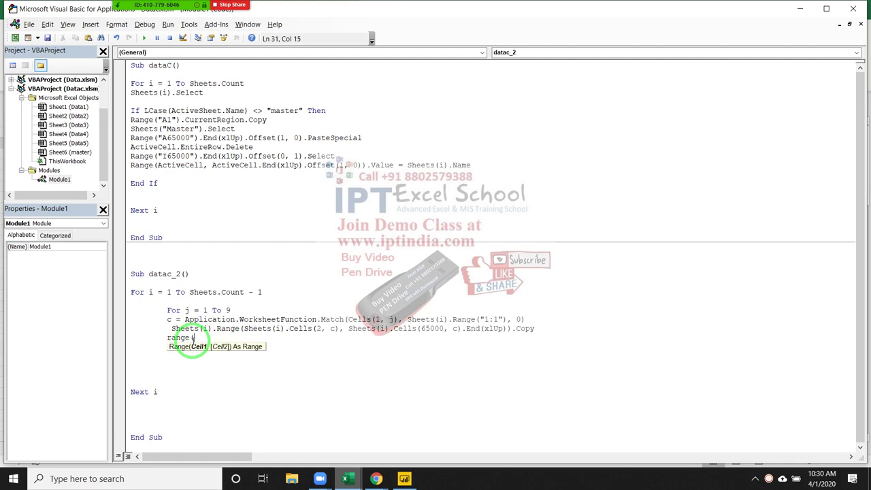
key("BackSpace")
key("BackSpace")
key("BackSpace")
key("BackSpace")
key("BackSpace")
key("BackSpace")
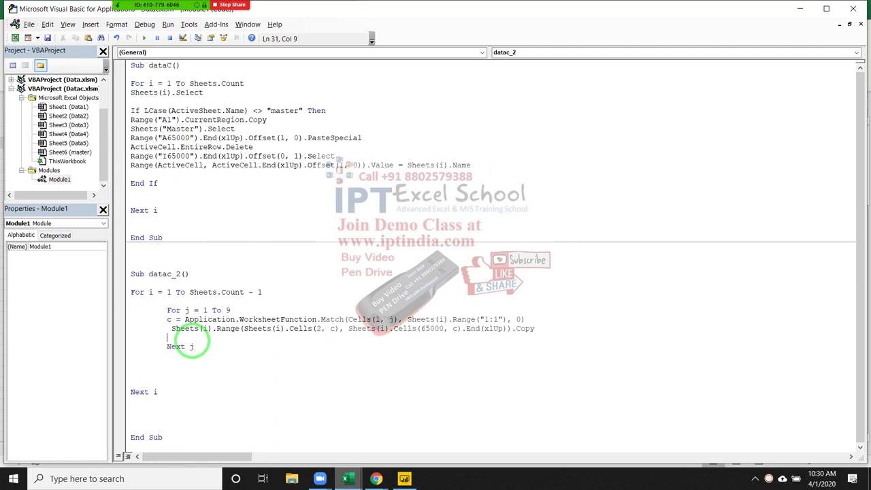
key("Up")
key("Up")
Add r = Range("A65000").End(xlUp).Row and a Cells(r, j) paste-special line to the j loop
type("r")
type("ange")
type("(\"")
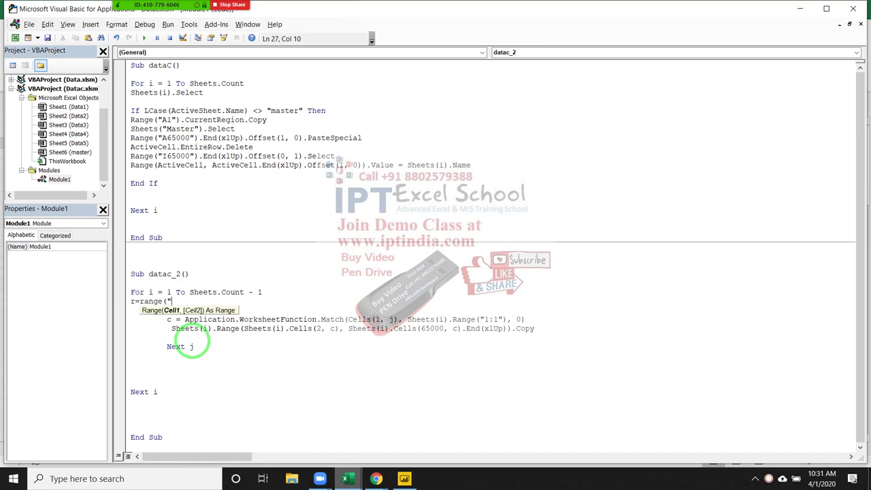
type("A6")
type("5000\")")
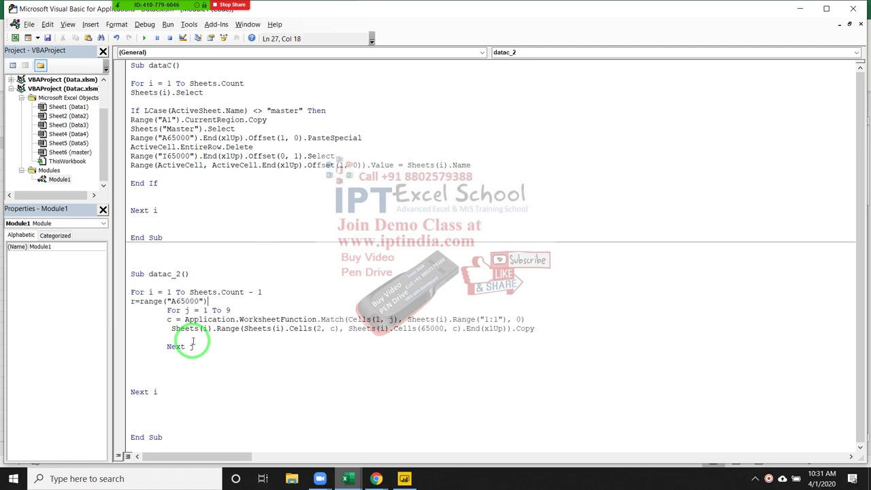
type(".End")
type("(")
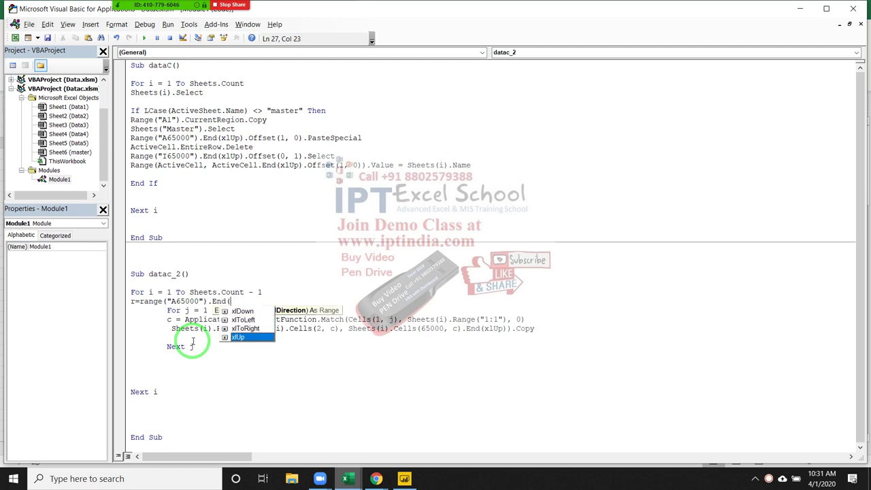
type("xlUp).ro")
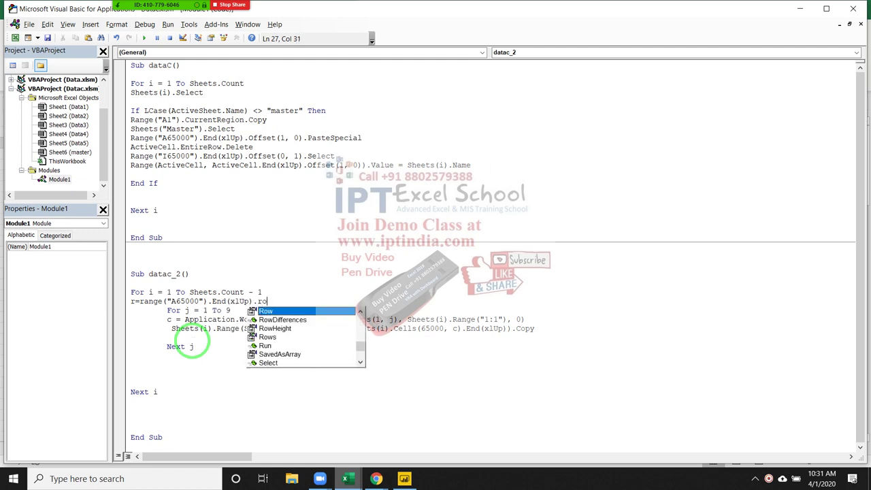
type("w")
key("Escape")
left_click(180, 337)
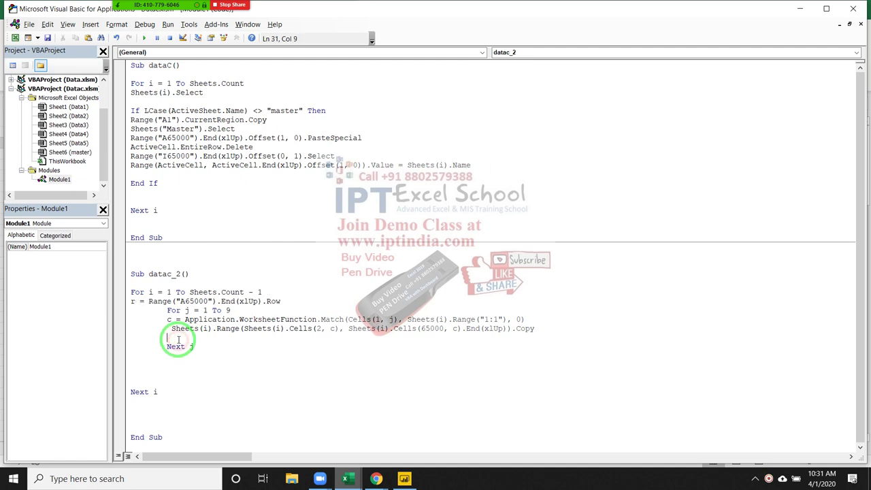
type("rang")
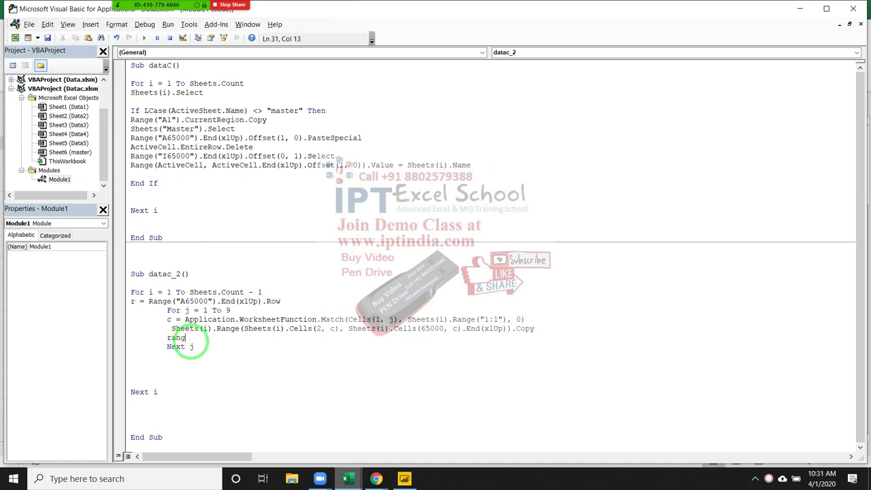
type("e(")
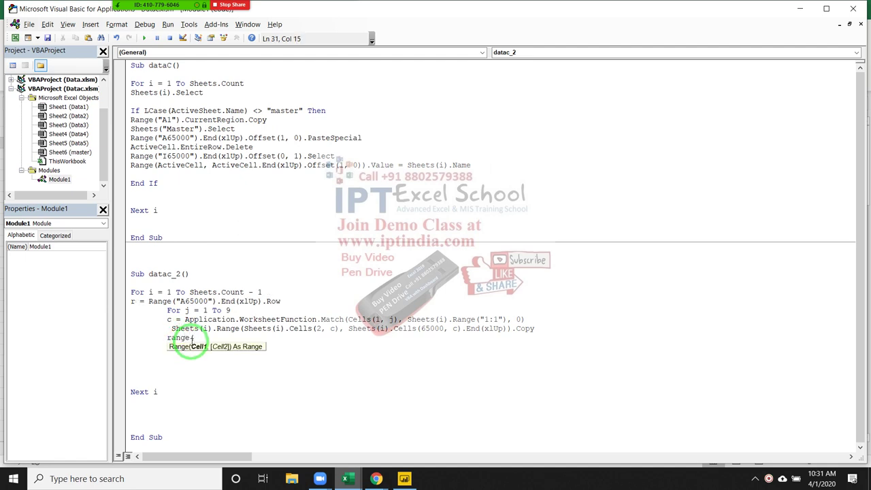
key("BackSpace")
key("BackSpace")
key("BackSpace")
key("BackSpace")
key("BackSpace")
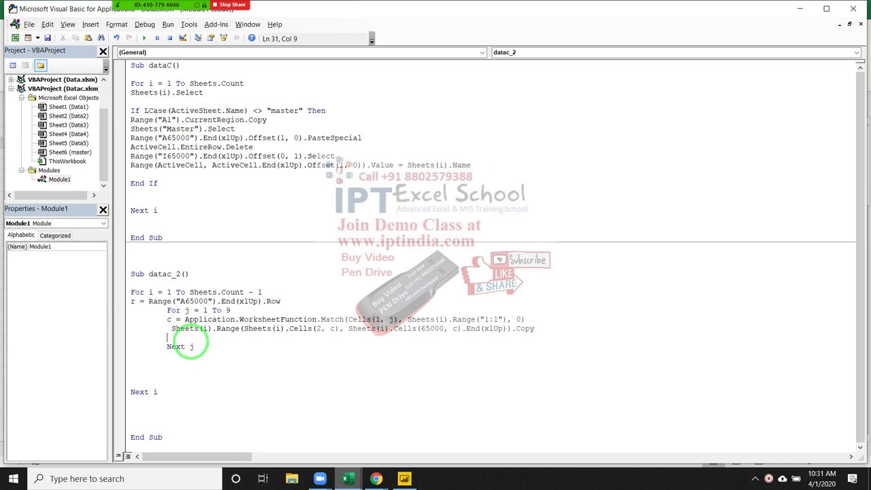
key("BackSpace")
type("cell")
type("(")
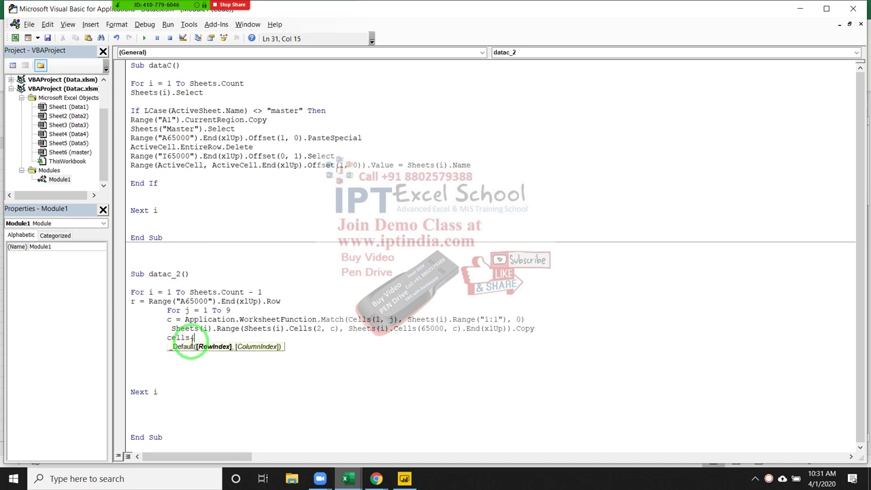
type("r,")
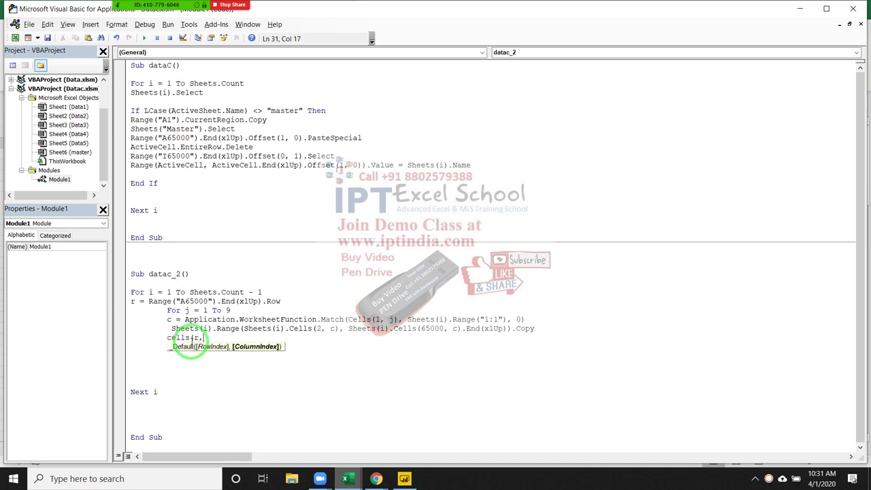
type("j")
type(")")
type(".p")
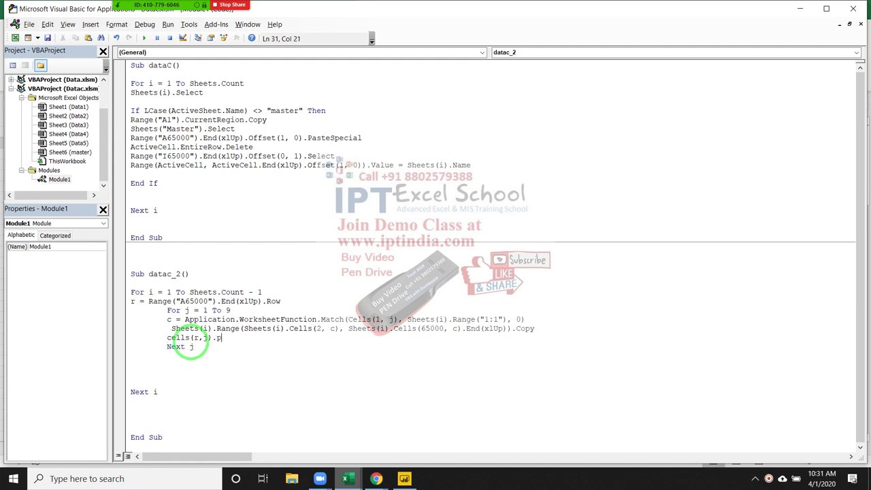
type("ast")
type("e")
type("e")
type("cial")
key("Down")
key("Up")
key("Down")
key("Down")
key("Down")
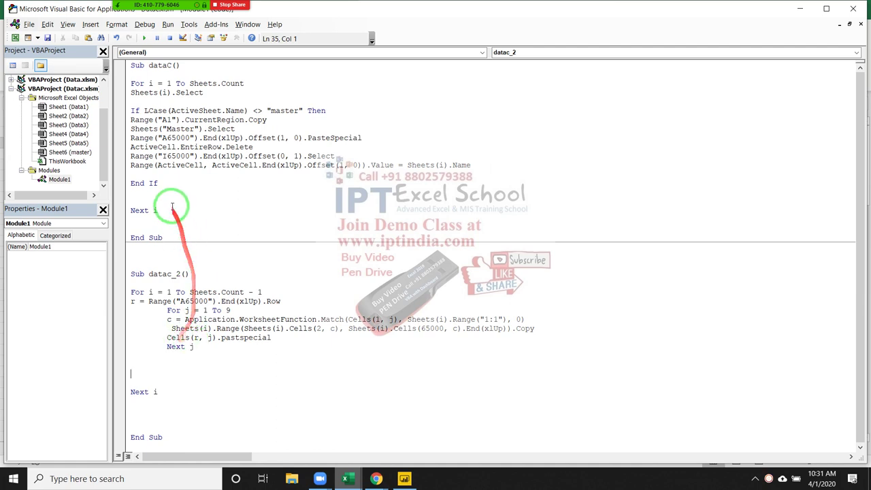
Copy dataC's two sheet-name lines below Next j, then switch back to the master sheet
left_click(136, 165)
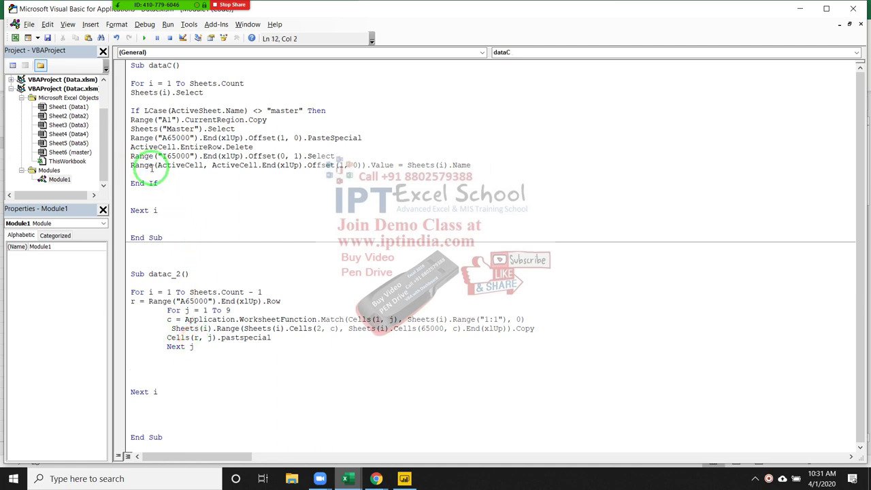
key("Left")
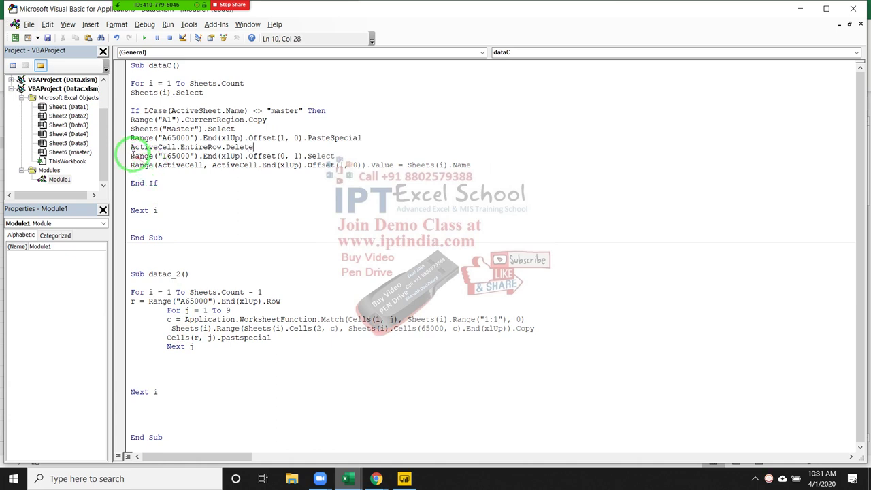
mouse_move(132, 156)
left_mouse_down()
mouse_move(471, 165)
mouse_move(220, 342)
left_mouse_up()
key("ctrl+c")
left_click(148, 365)
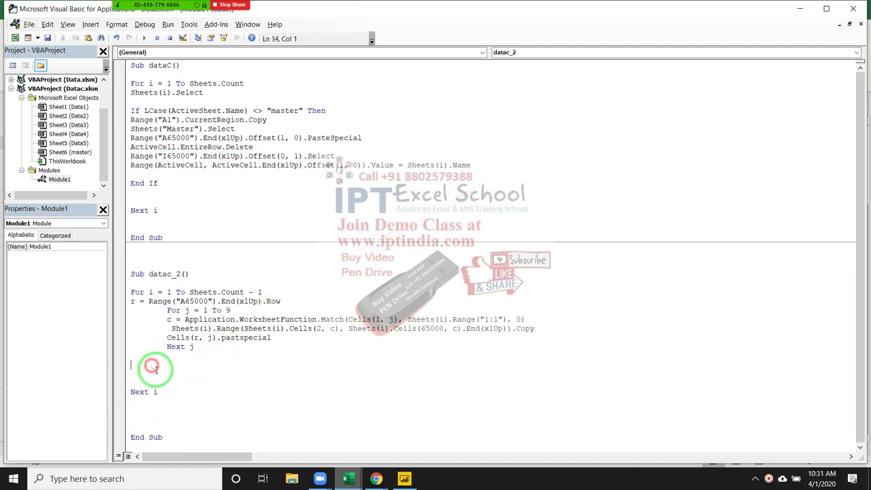
key("ctrl+v")
left_click(263, 400)
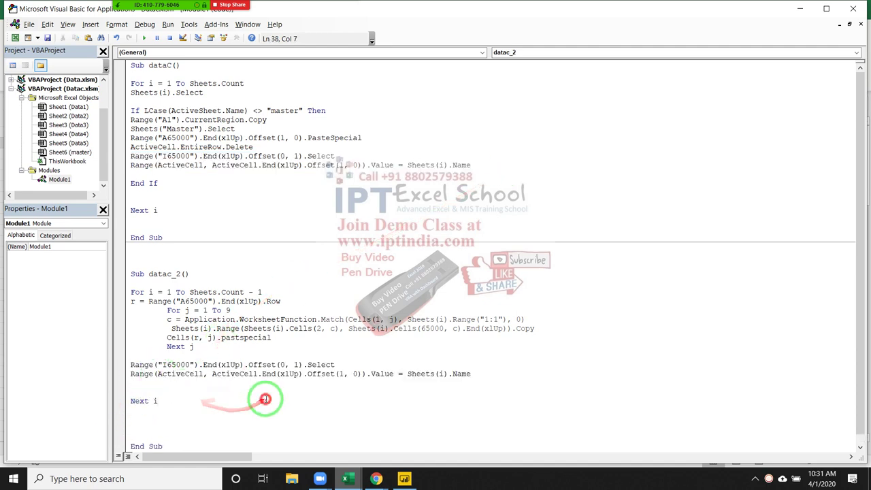
scroll(267, 402, "down", 1)
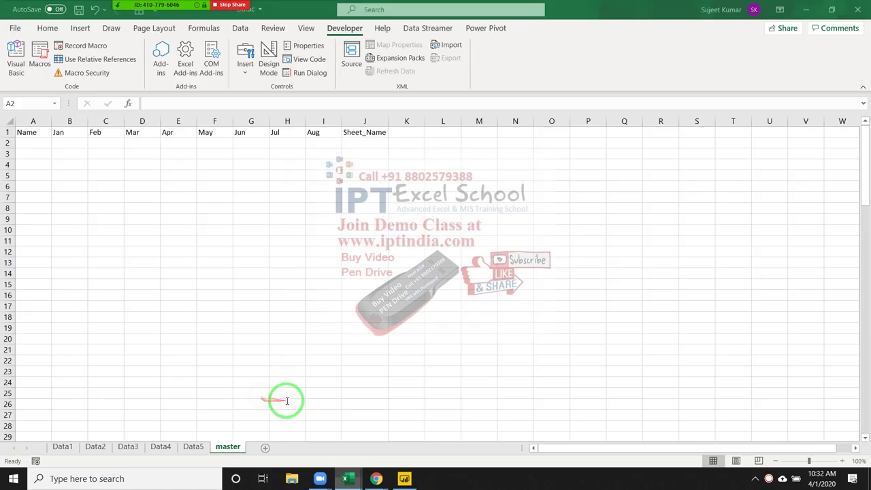
key("alt+F11")
Run datac_2 from the Macros list, choose Debug on error 438, and click into Cells(r,j)
left_click_drag(286, 400, 105, 121)
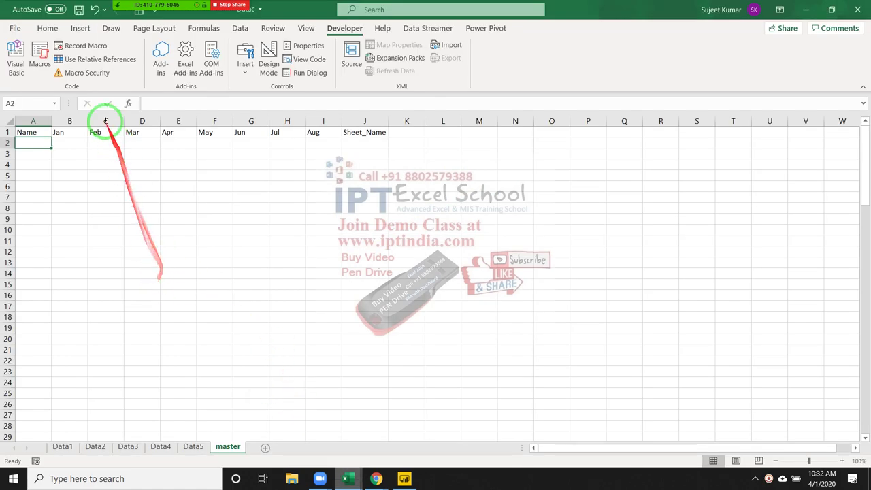
left_click(39, 55)
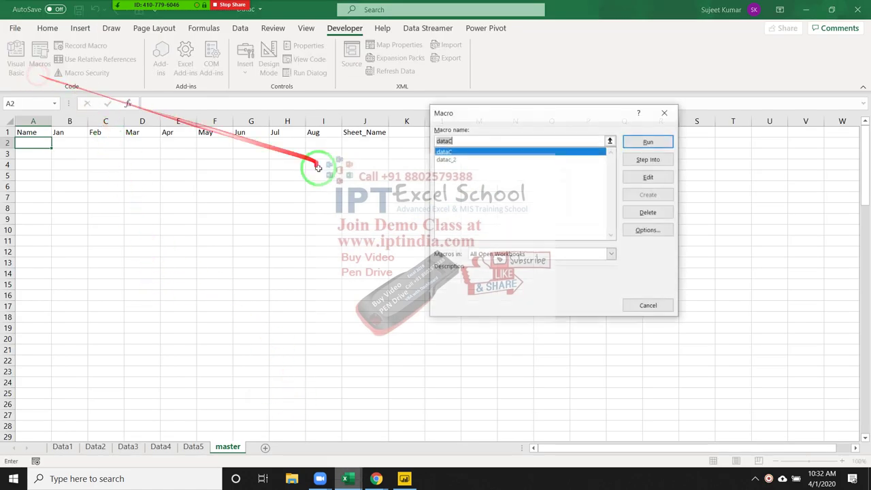
left_click(504, 159)
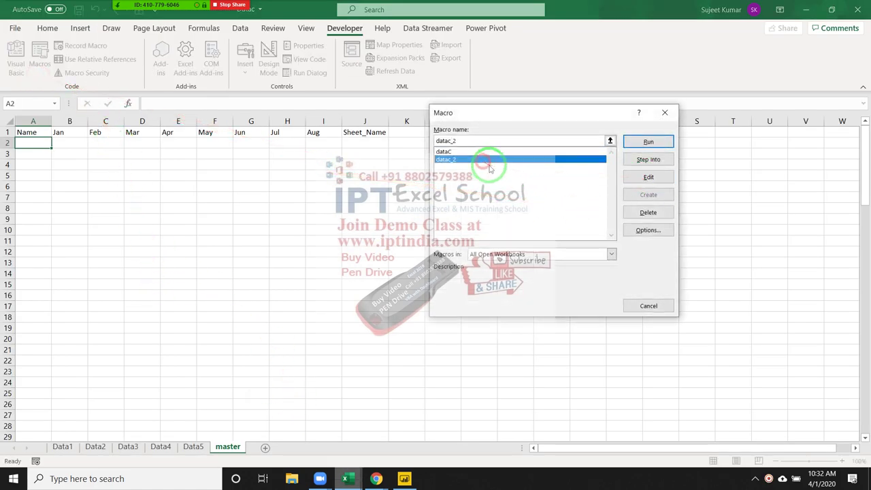
left_click(648, 142)
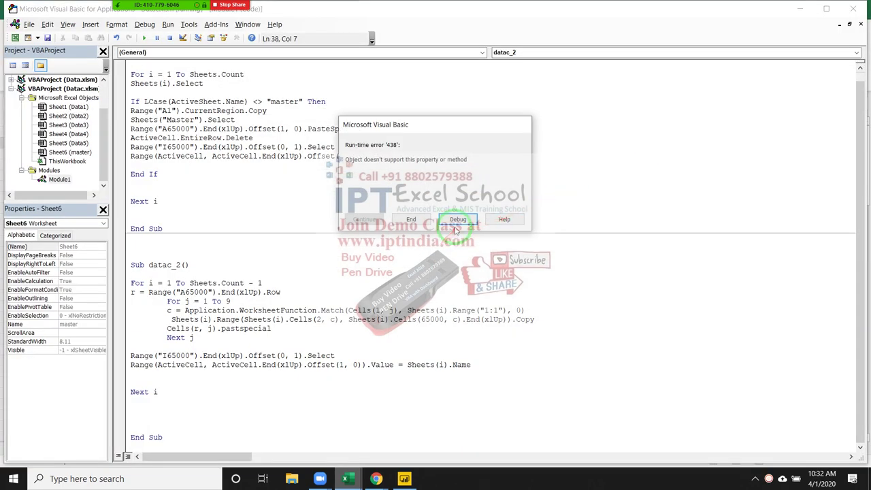
left_click(458, 219)
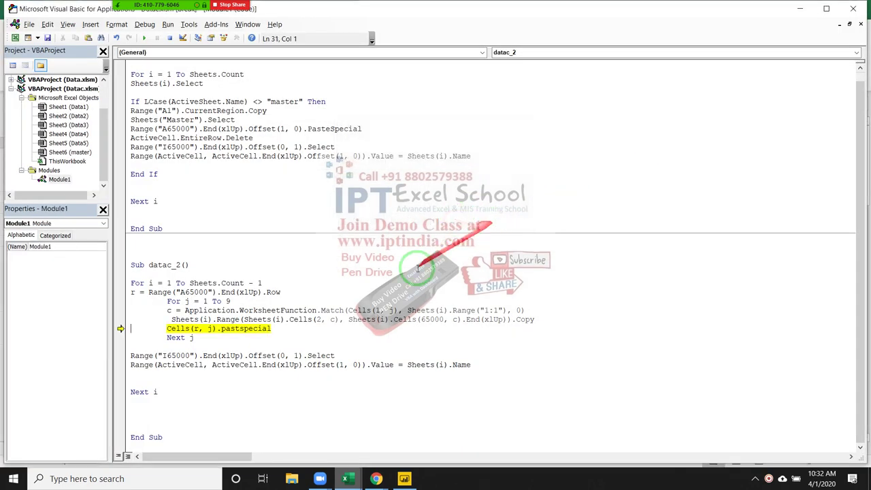
left_click(198, 329)
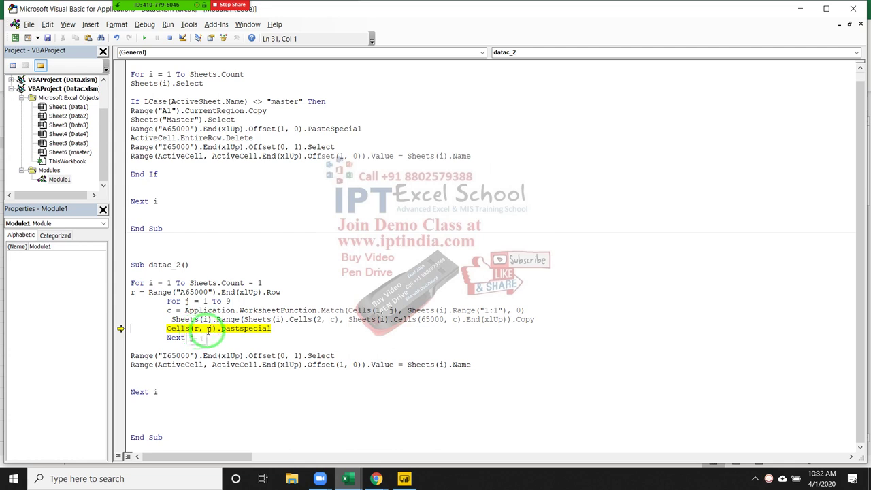
Reset the paused macro run and retype .Row on the last-row line of datac_2
left_click(224, 344)
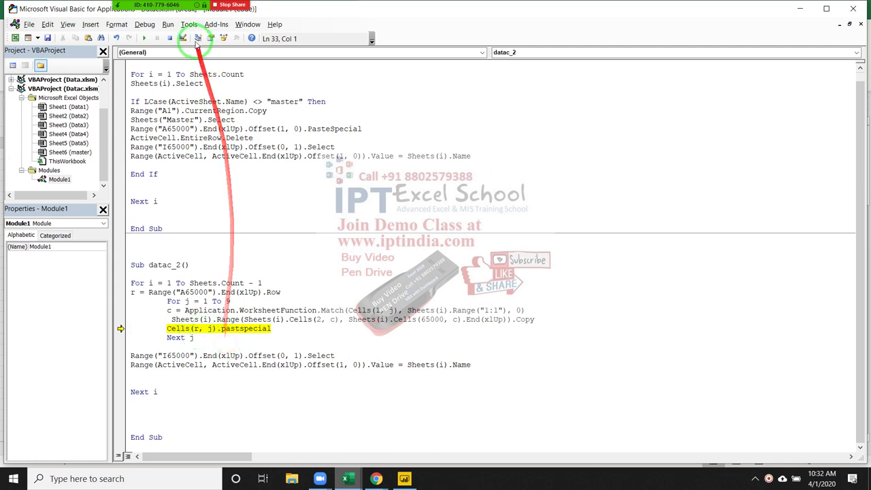
left_click(170, 37)
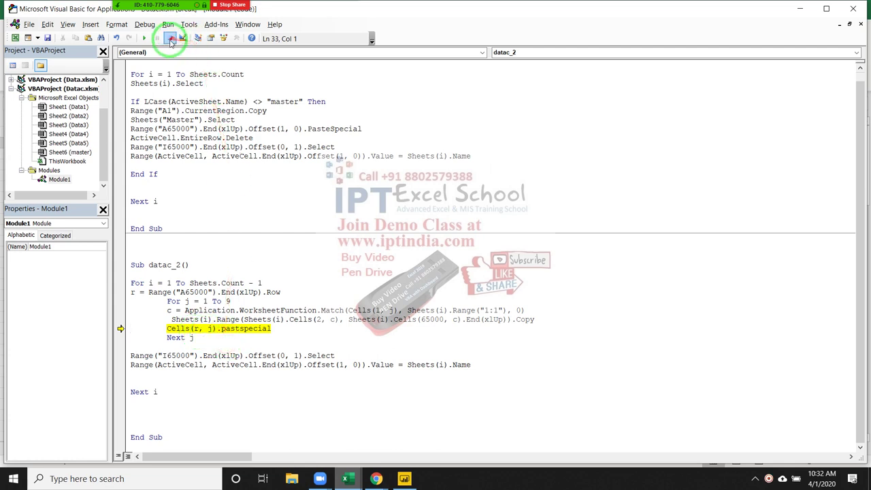
left_click_drag(160, 289, 273, 301)
left_click(281, 292)
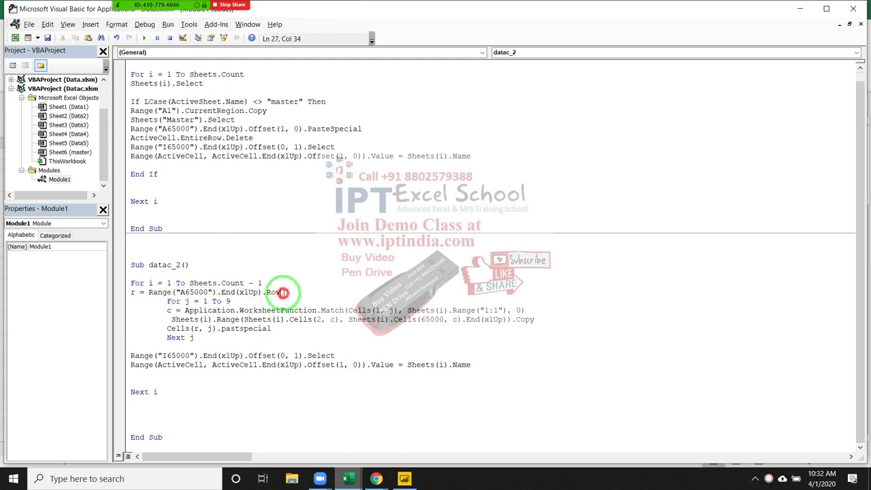
key("BackSpace")
key("BackSpace")
key("BackSpace")
type("r")
type("ow")
left_click_drag(282, 293, 235, 300)
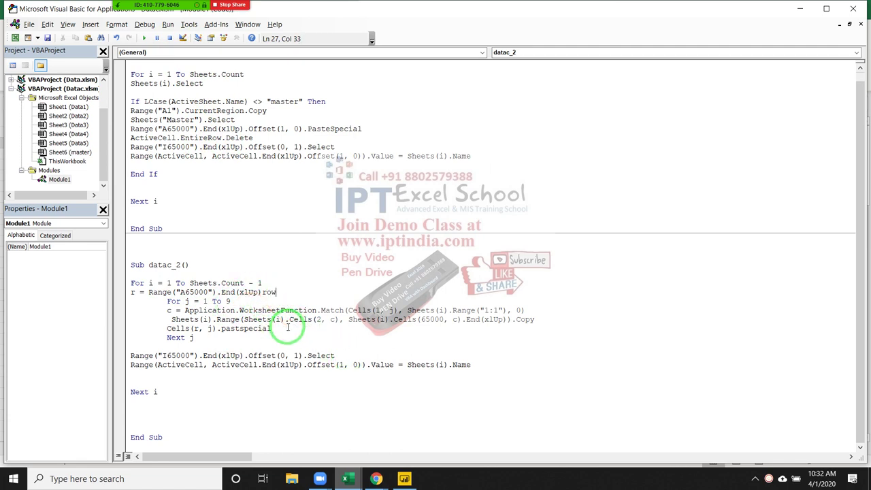
key("BackSpace")
key("BackSpace")
key("BackSpace")
type(".row")
Change the paste line to Cells(r + 1, j).PasteSpecial and return to the workbook
left_click_drag(270, 344, 250, 348)
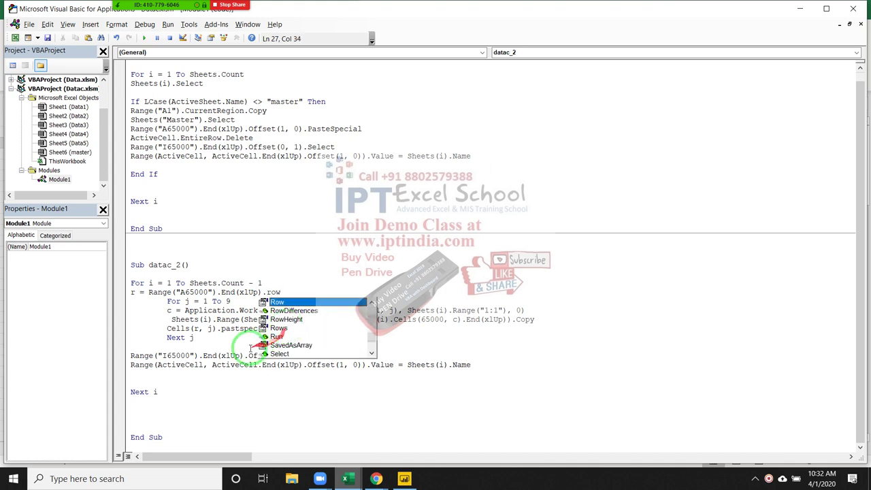
left_click(199, 328)
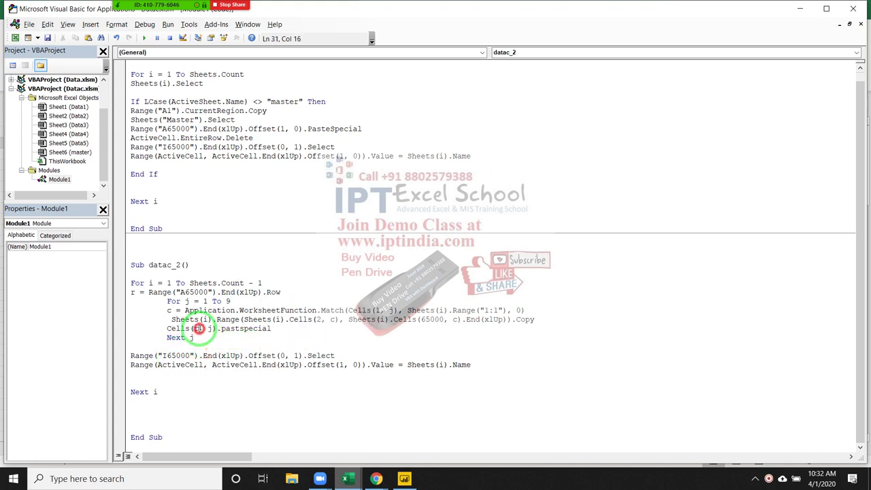
type("+ 1")
left_click(243, 355)
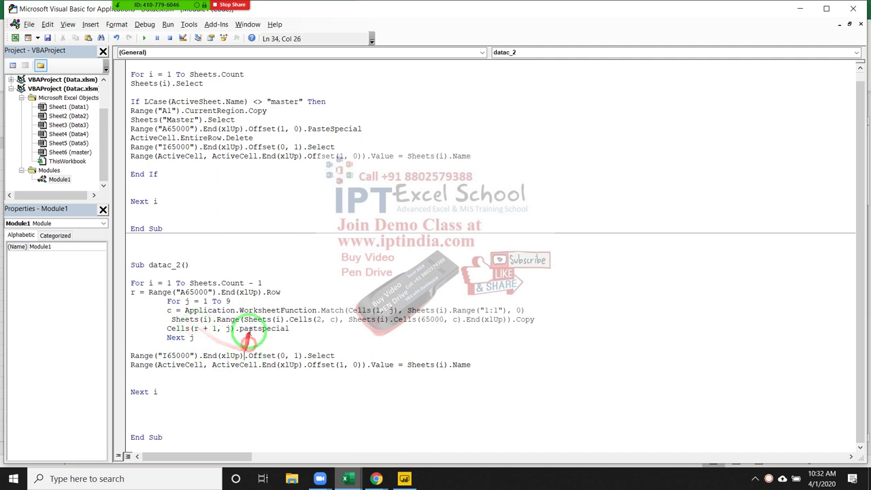
left_click(256, 329)
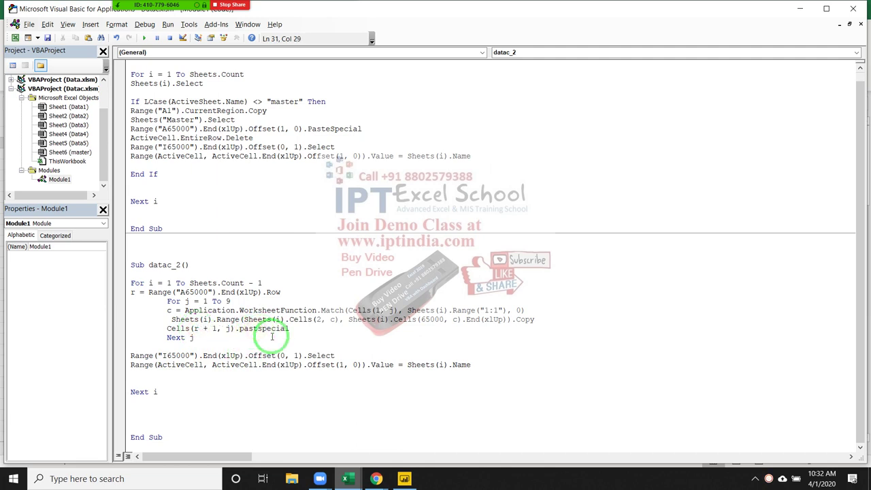
type("e")
left_click(260, 339)
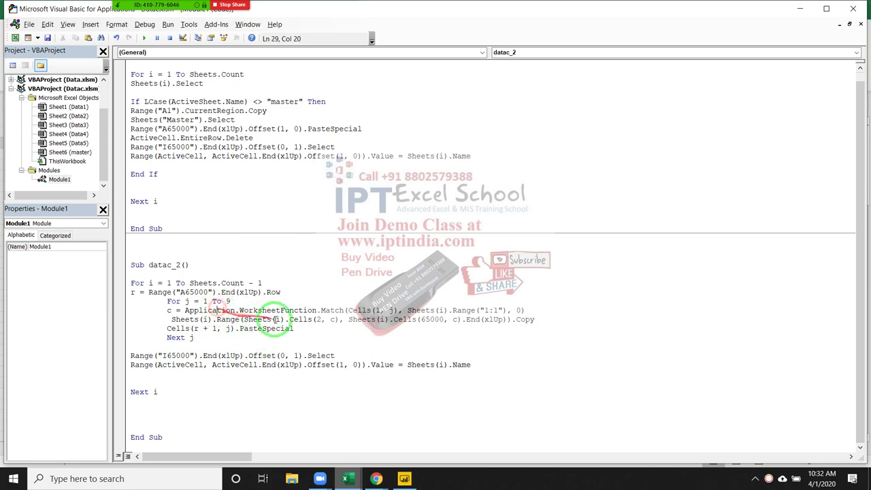
key("alt+F11")
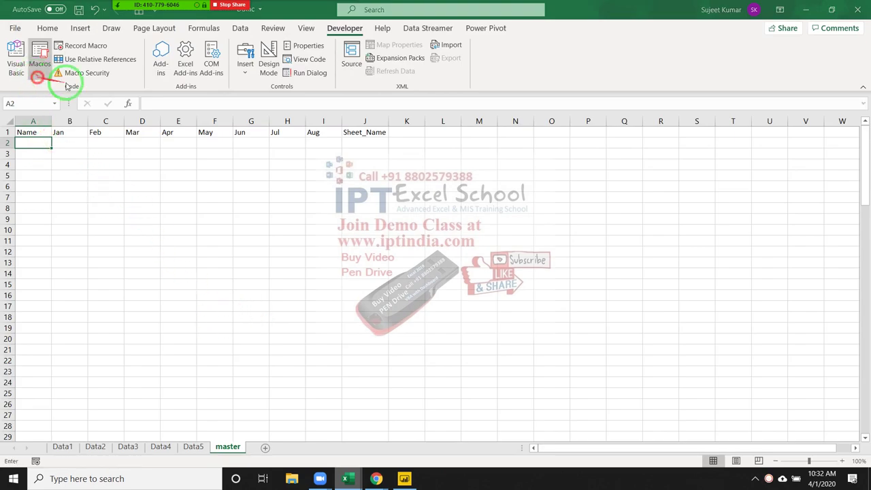
Run the datac_2 macro from the Macros list
left_click(39, 58)
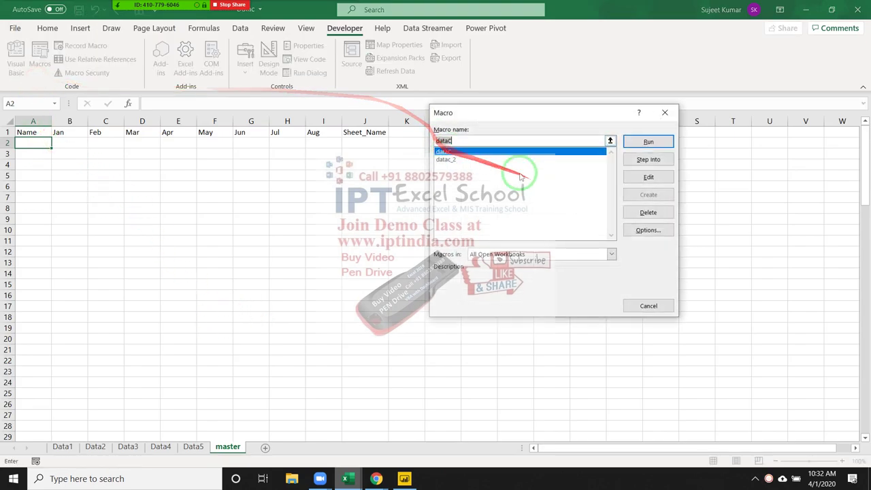
left_click(649, 142)
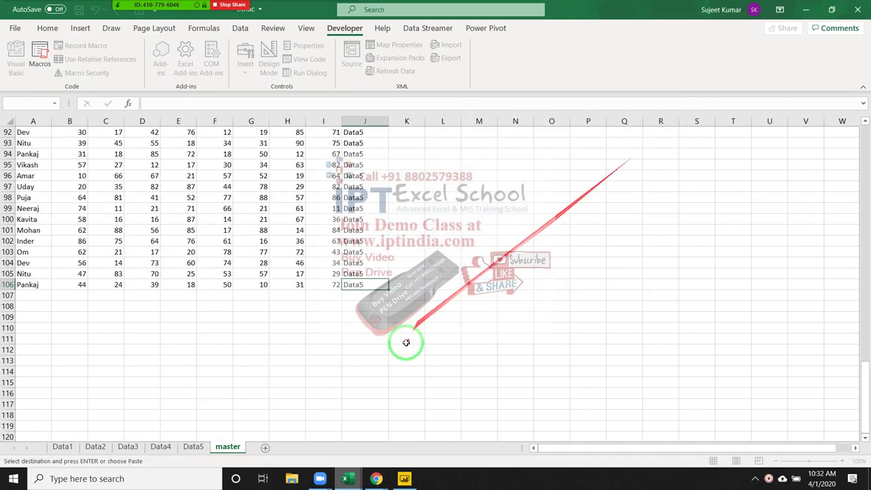
scroll(549, 388, "up", 14)
scroll(550, 387, "up", 9)
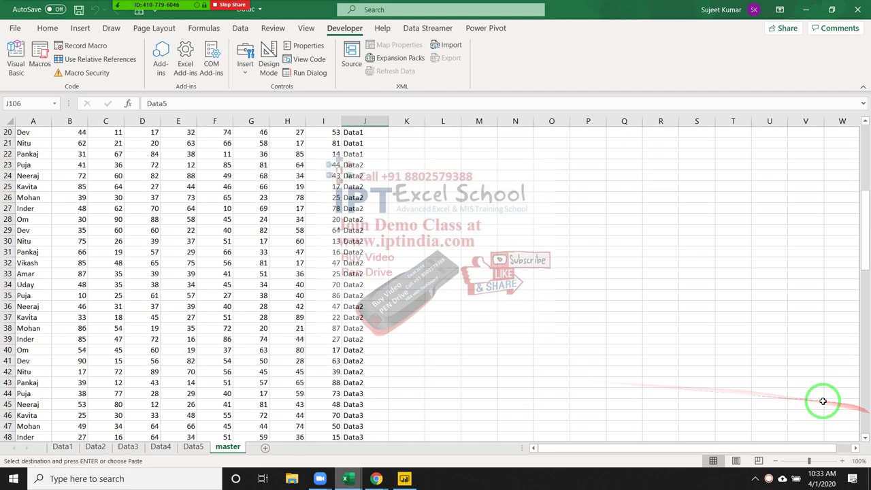
scroll(823, 401, "up", 7)
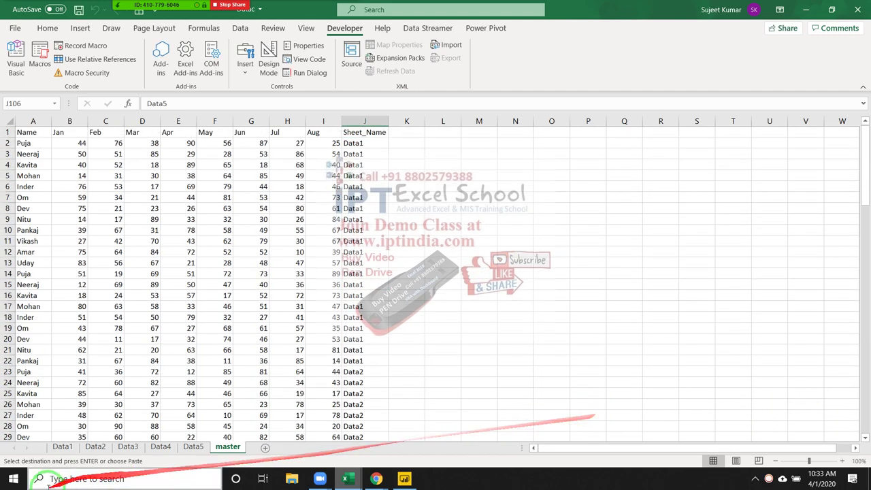
Inspect the Data1 and Data2 source sheets, clearing their column selections
left_click(63, 446)
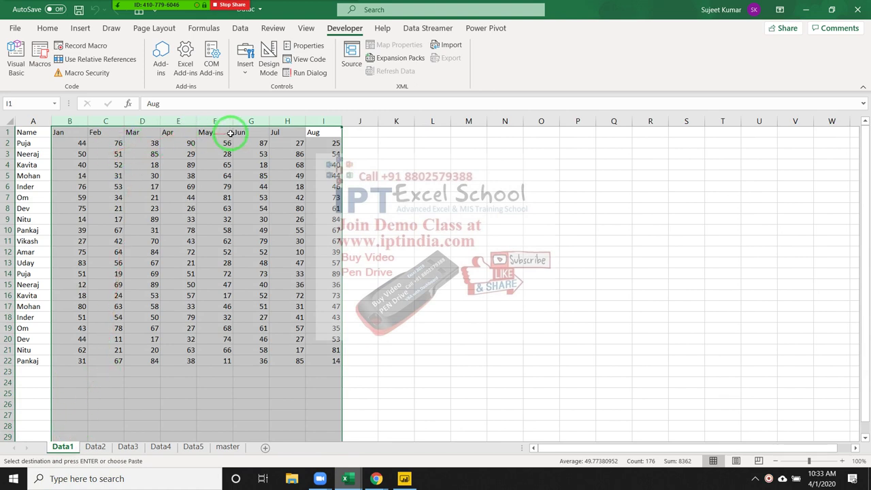
left_click(250, 242)
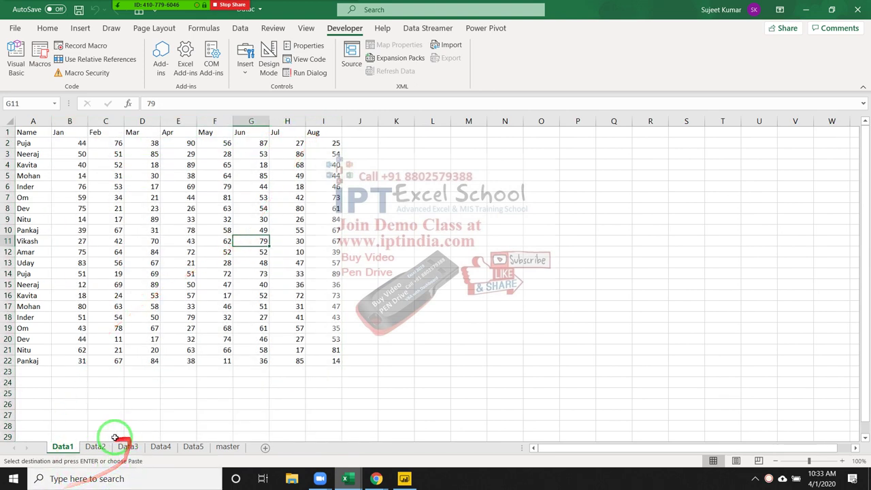
left_click(95, 446)
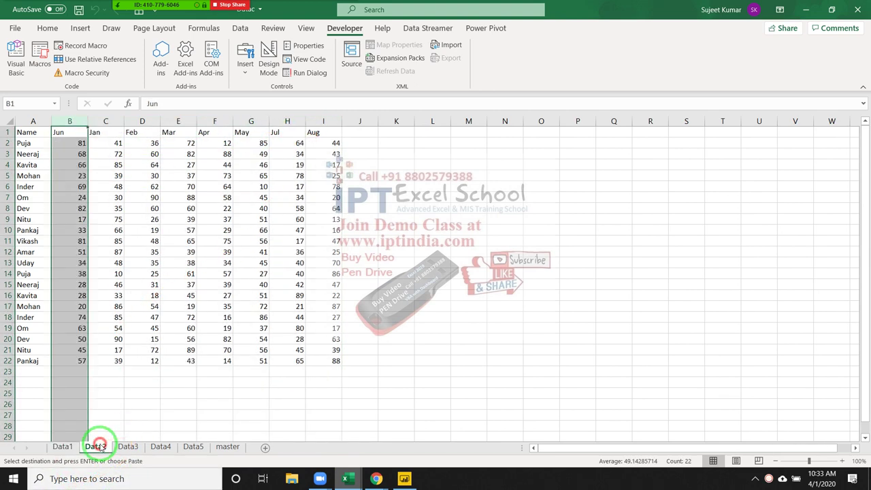
left_click(73, 141)
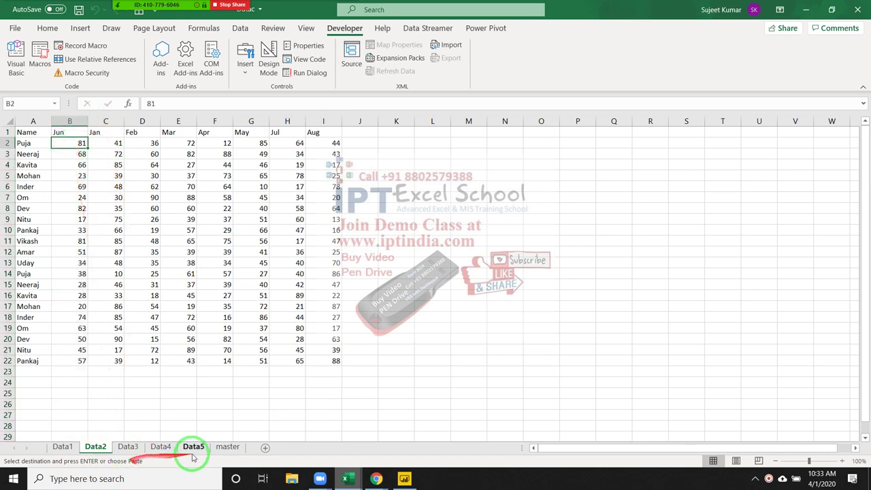
Review the master sheet's results, checking the J22 label and the first Data2 row at B23
left_click(228, 447)
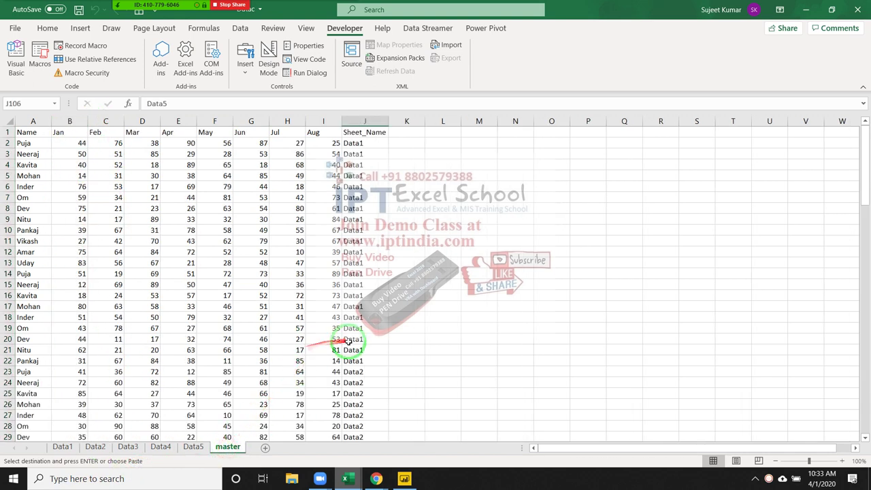
left_click(349, 361)
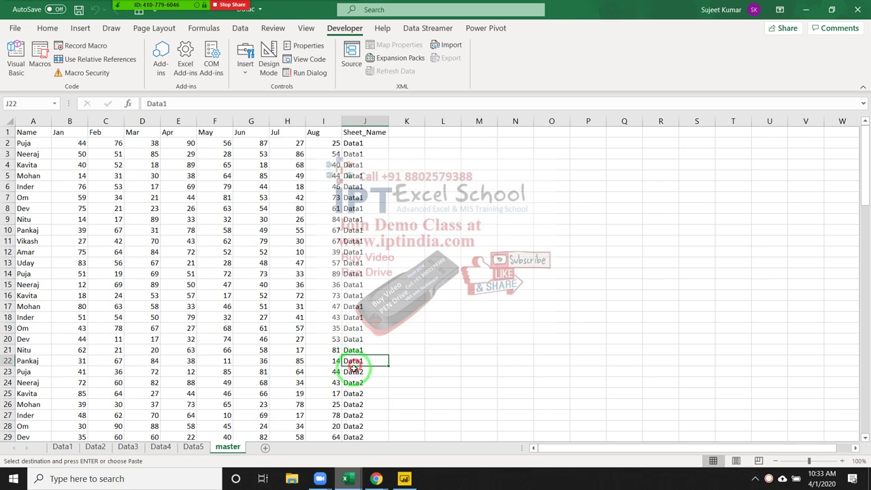
left_click(74, 372)
scroll(158, 383, "down", 3)
scroll(159, 383, "down", 1)
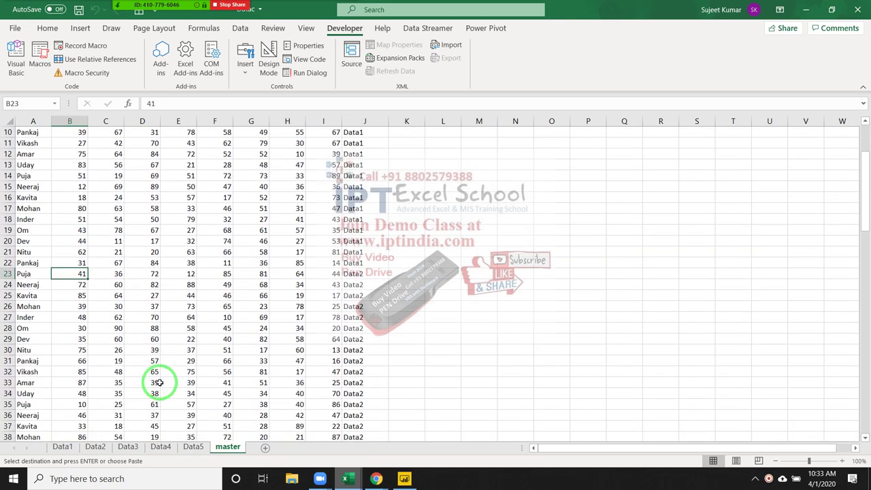
scroll(163, 382, "down", 1)
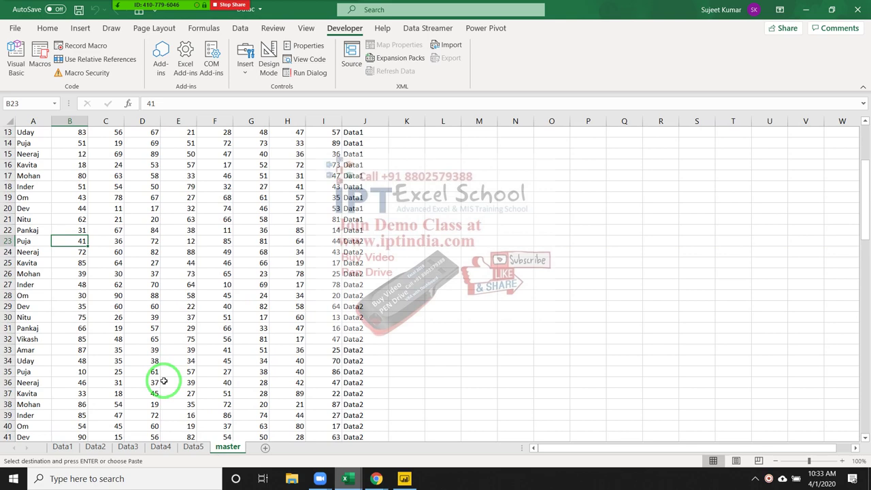
key("alt+F11")
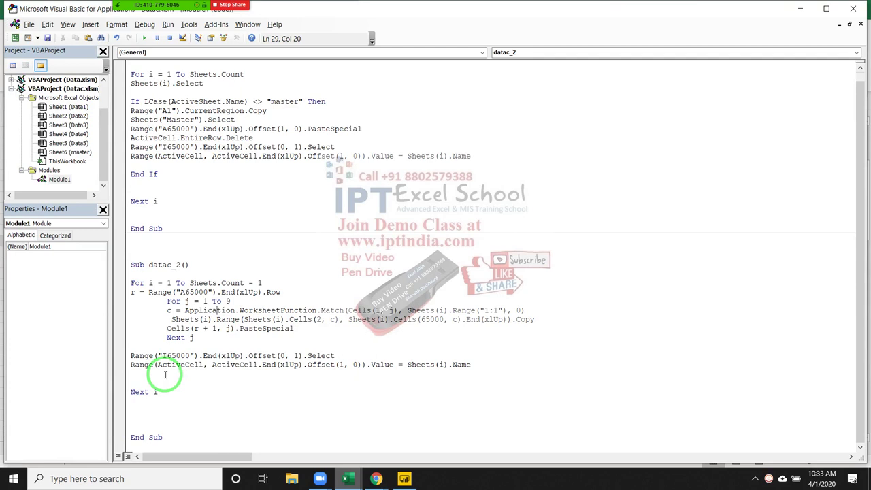
mouse_move(158, 5)
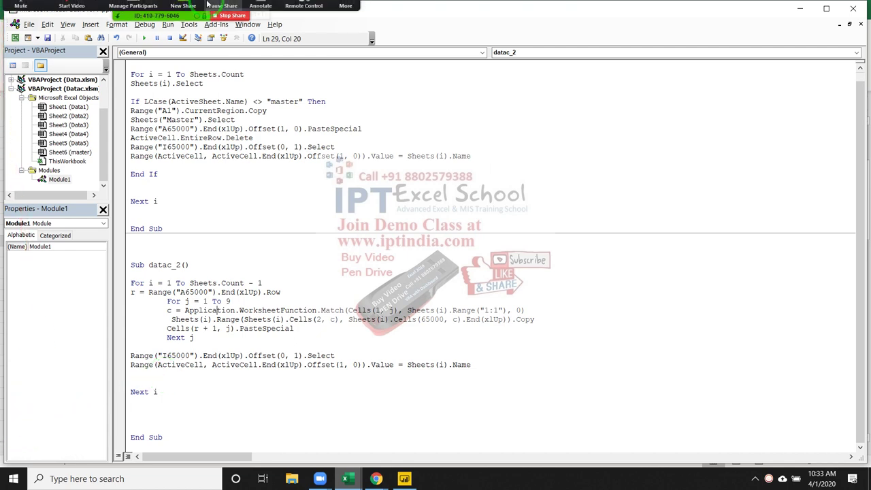
left_click(137, 10)
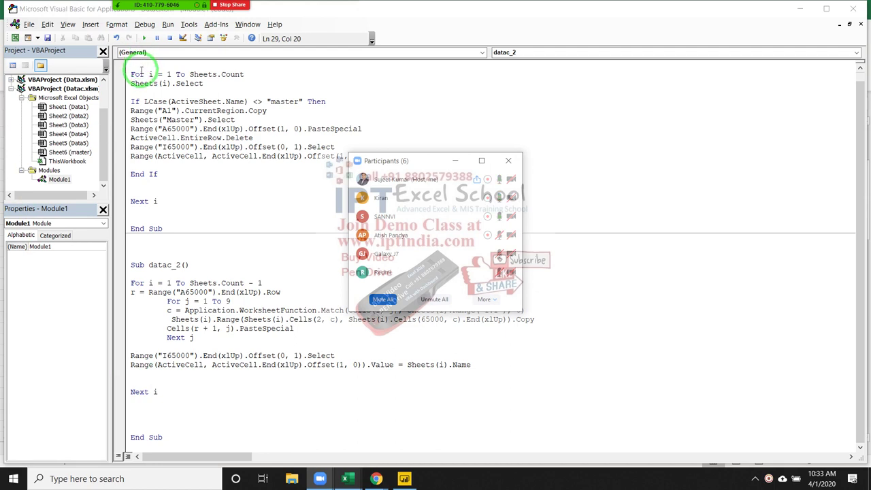
left_click(508, 162)
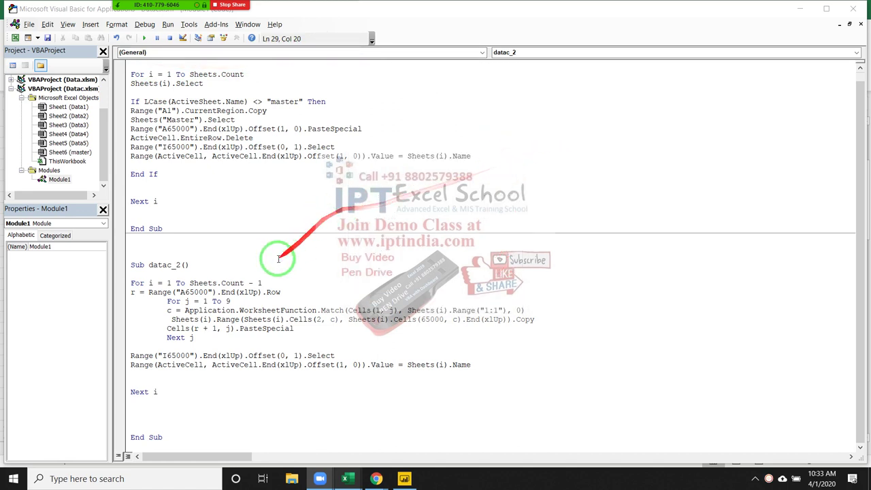
scroll(274, 257, "up", 1)
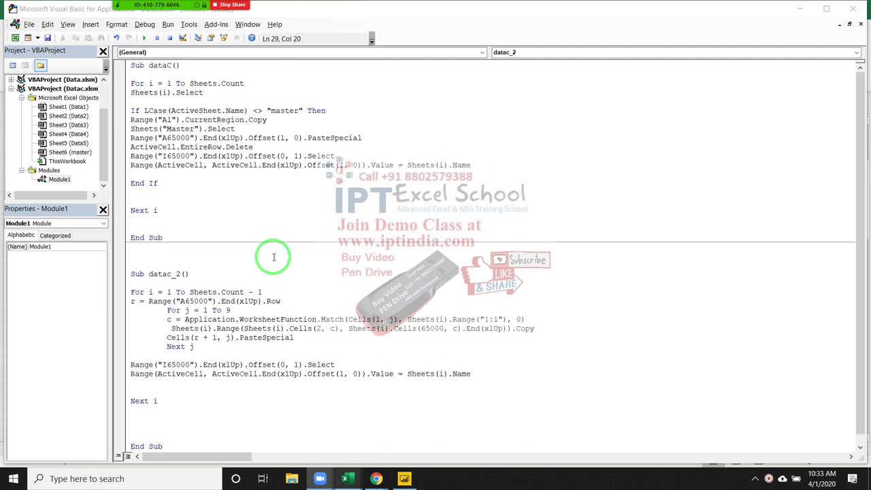
mouse_move(135, 13)
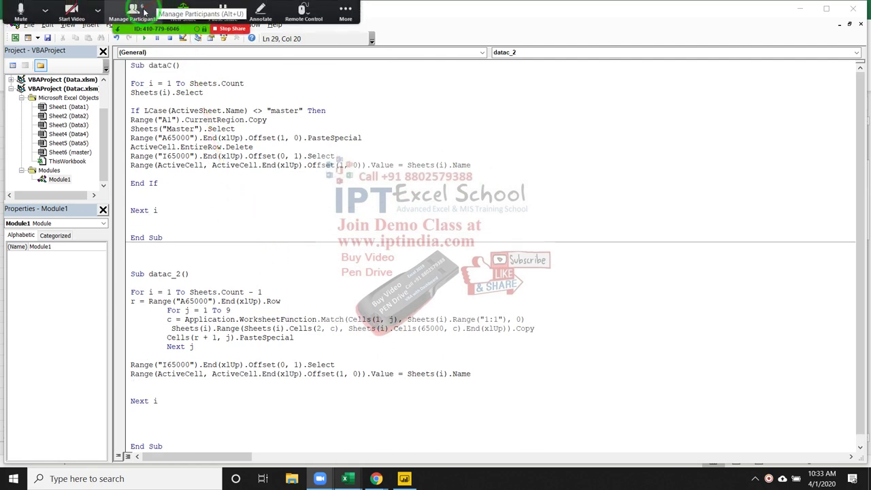
left_click(144, 12)
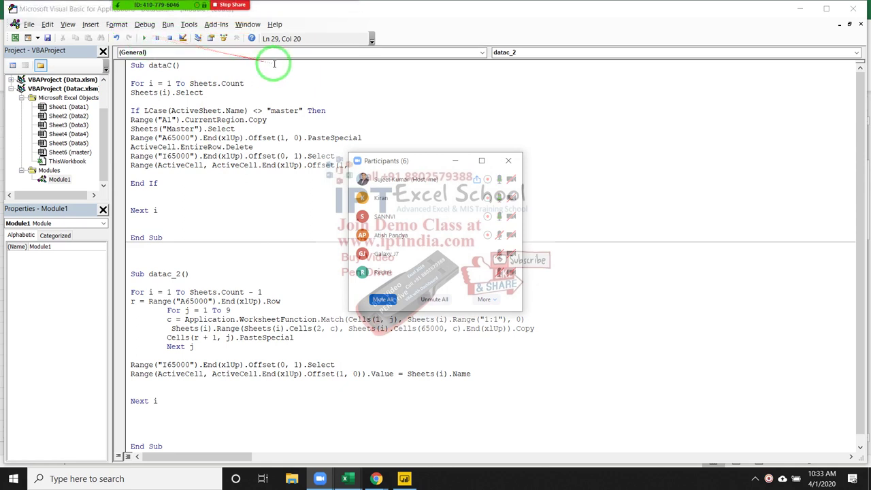
left_click(511, 160)
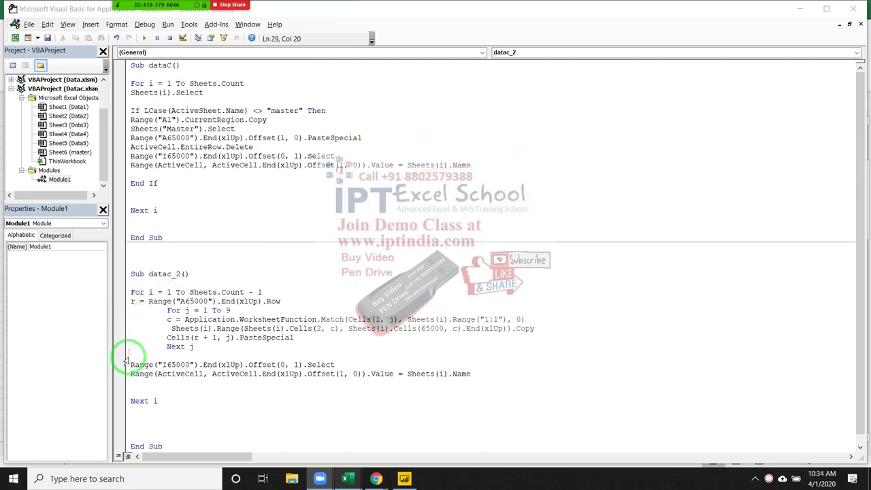
Clear the consolidated data A2:J106 from the master sheet
left_click_drag(126, 361, 132, 375)
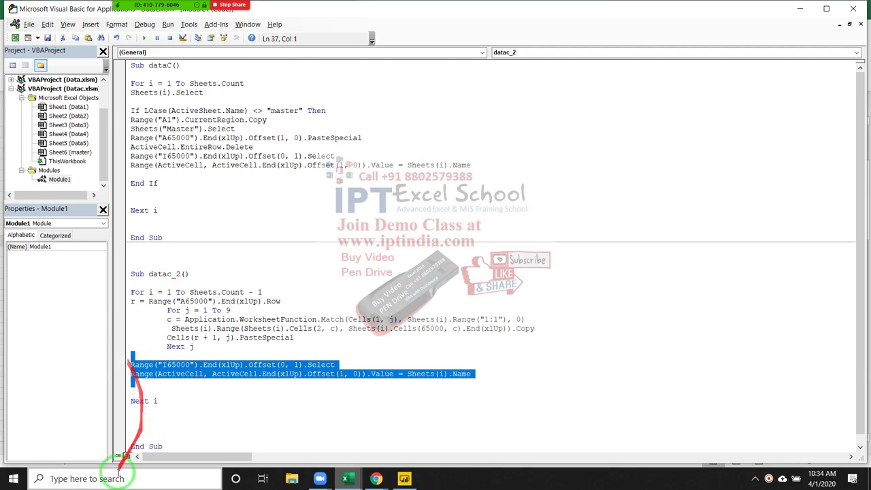
left_click(194, 165)
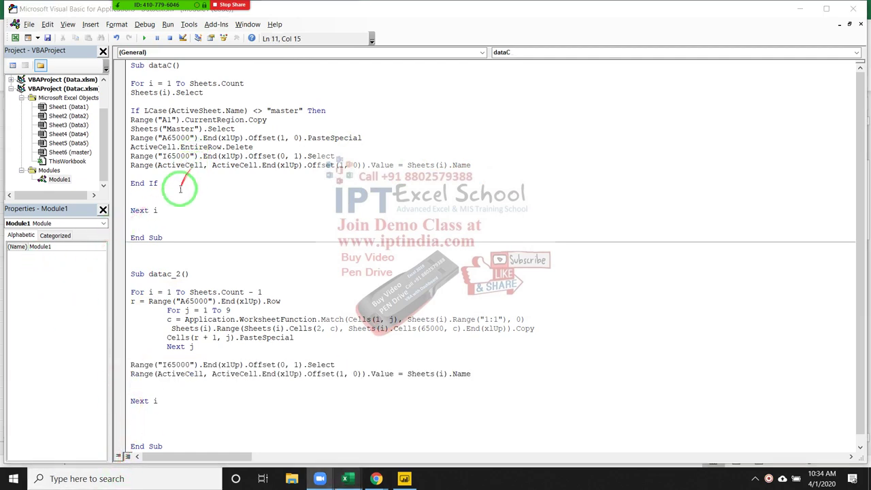
key("alt+Tab")
key("alt+Tab")
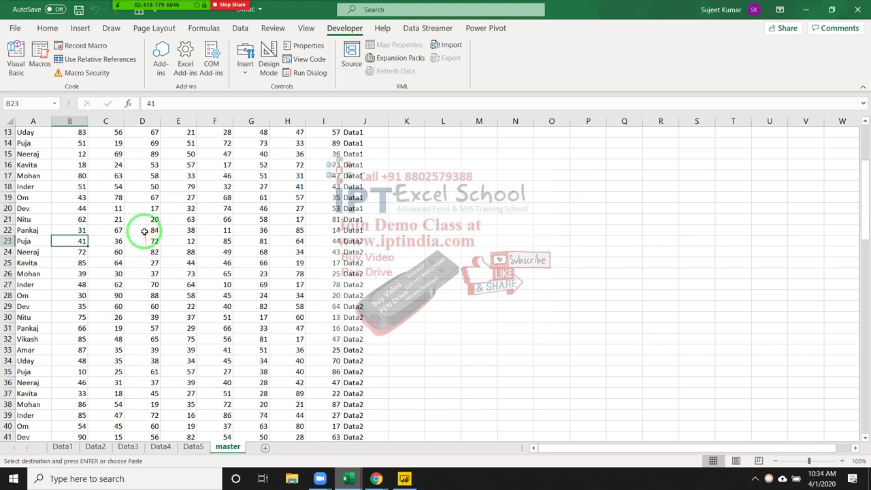
key("ctrl+Up")
key("Left")
key("Down")
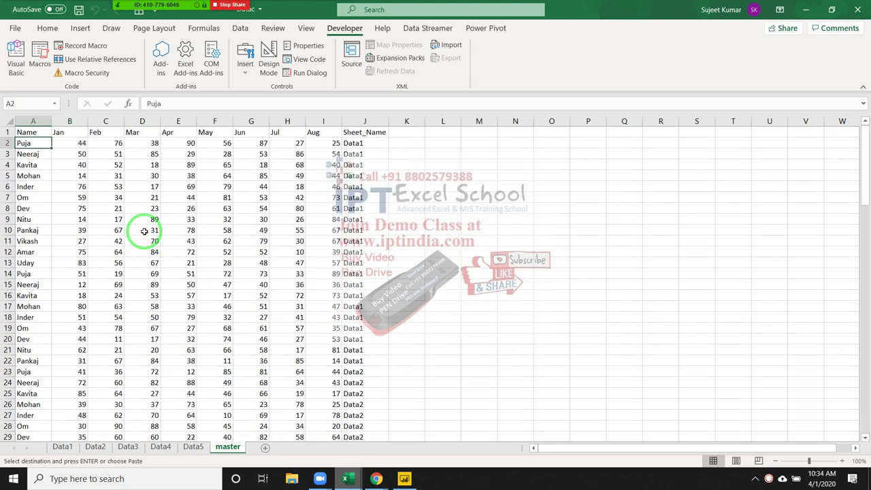
key("ctrl+shift+Right")
key("ctrl+shift+Down")
key("Delete")
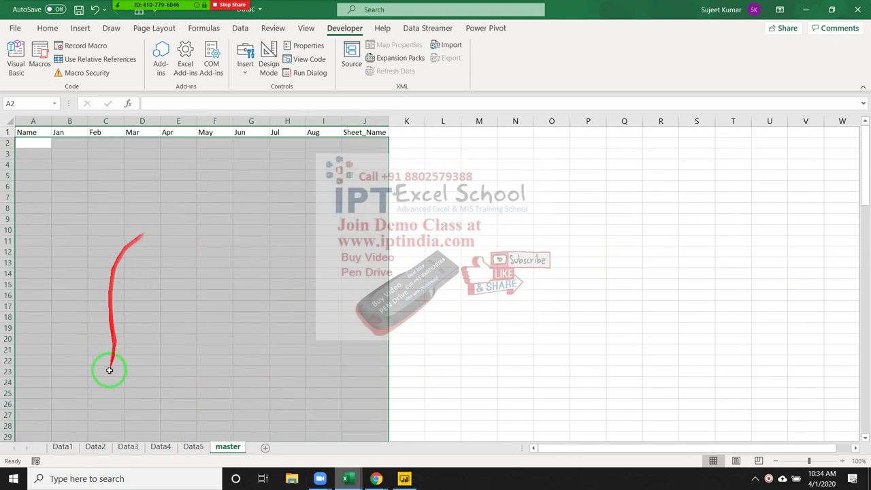
Look through the Data1–Data5 sheets, then return to cell B2 on master and the code editor
left_click(62, 446)
left_click(95, 446)
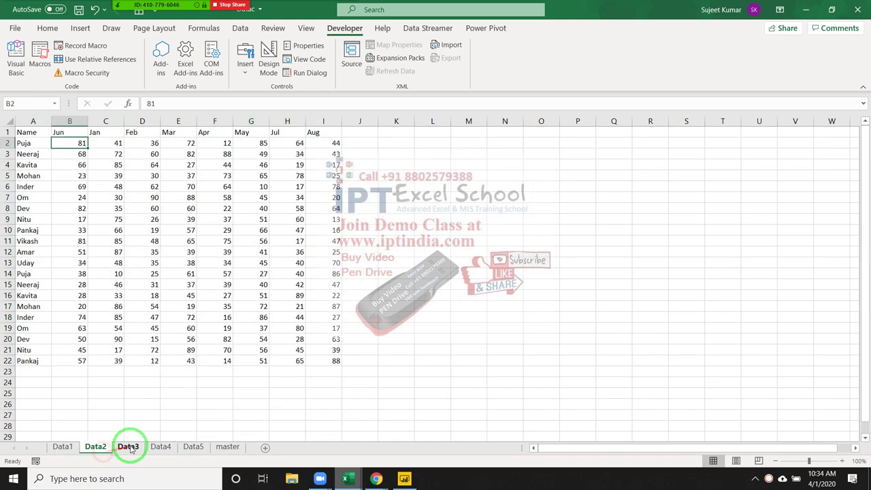
left_click(128, 447)
left_click(160, 447)
left_click(194, 447)
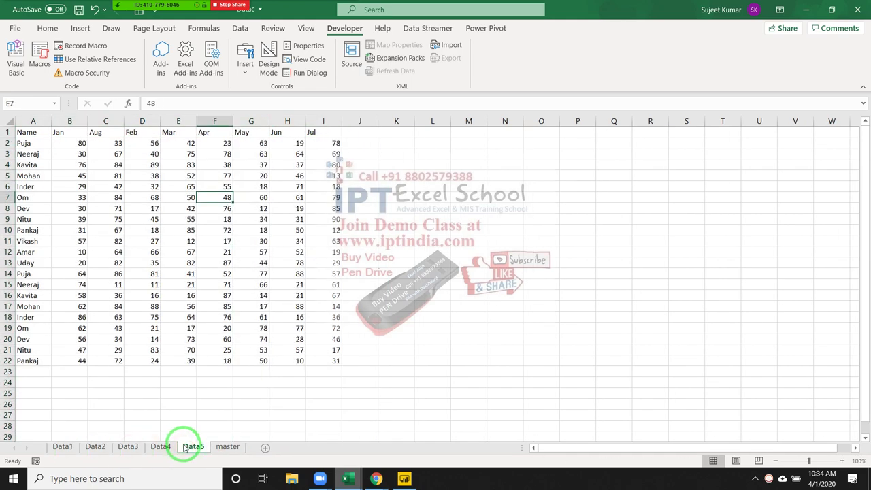
left_click(160, 447)
left_click(128, 447)
left_click(95, 446)
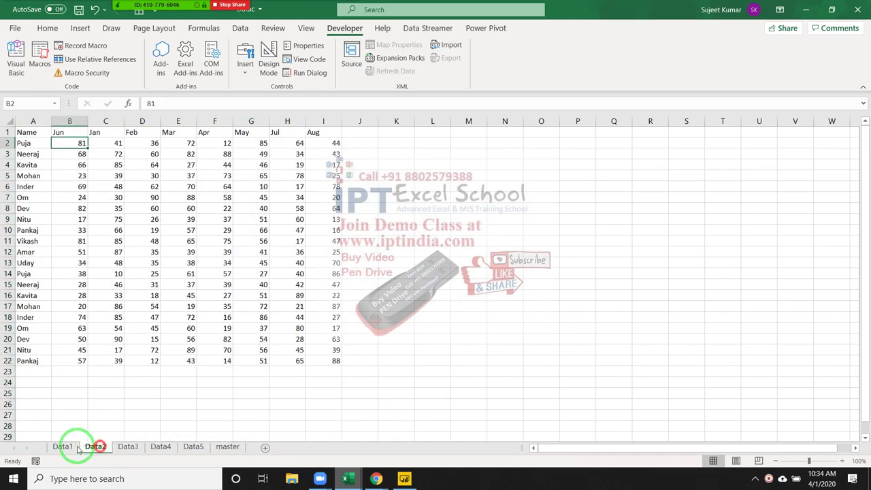
left_click(69, 446)
left_click(193, 446)
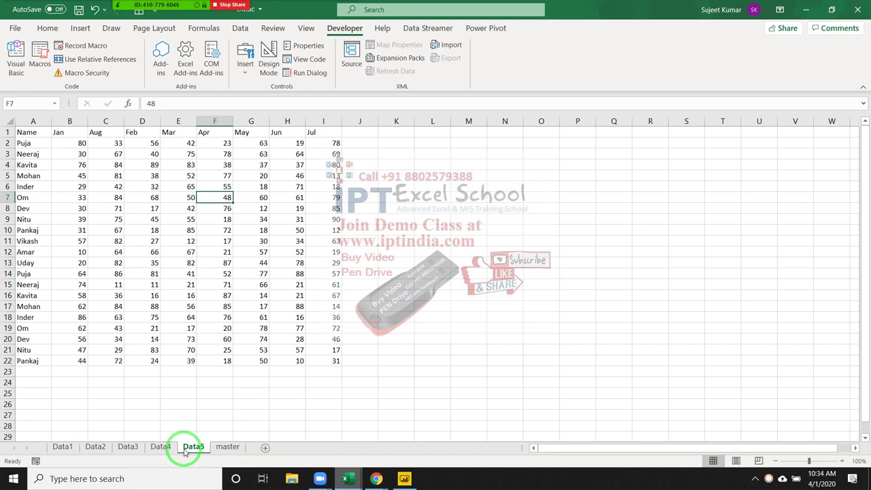
left_click(224, 446)
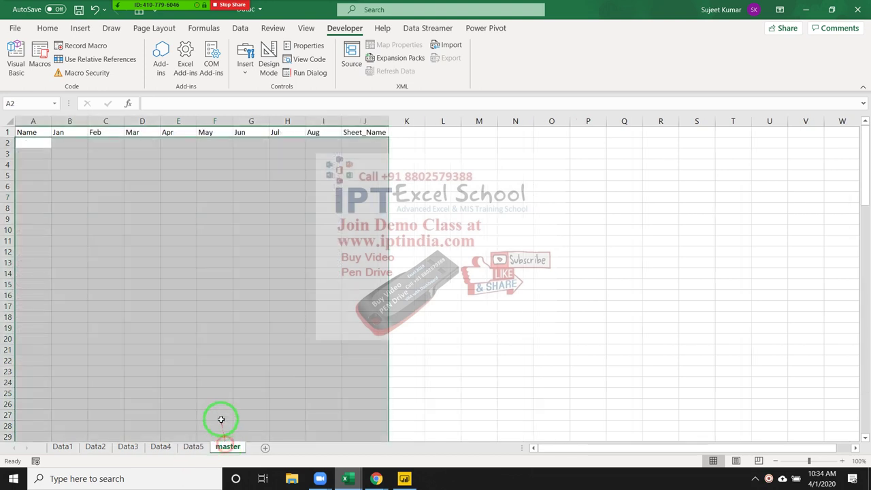
left_click(67, 145)
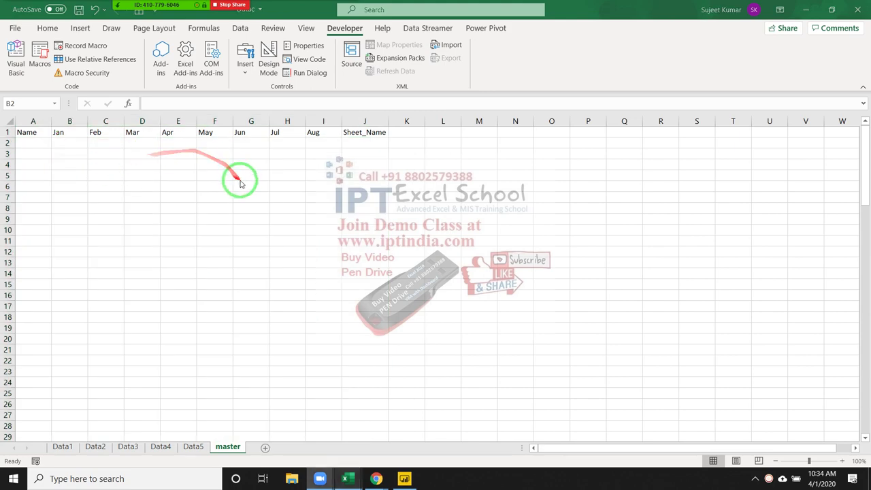
key("alt+Tab")
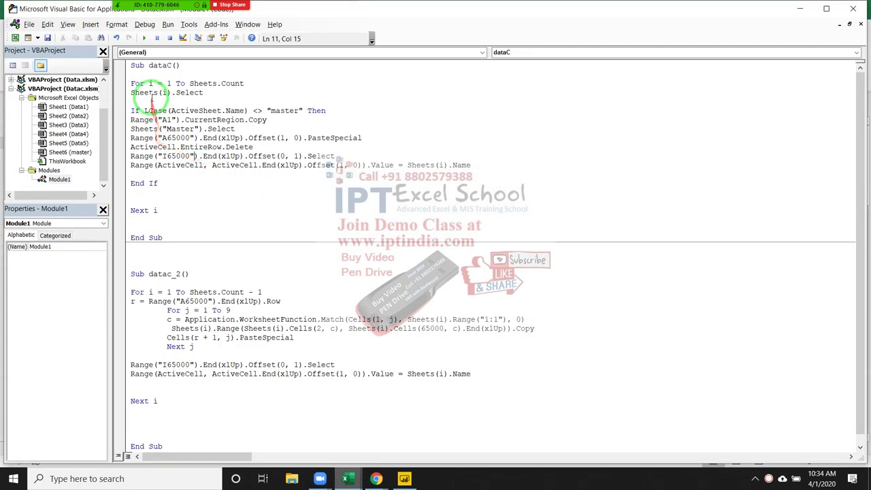
Highlight dataC's Sheets(i).Select line, master-skipping If LCase condition and CurrentRegion to explain them
left_click(152, 93)
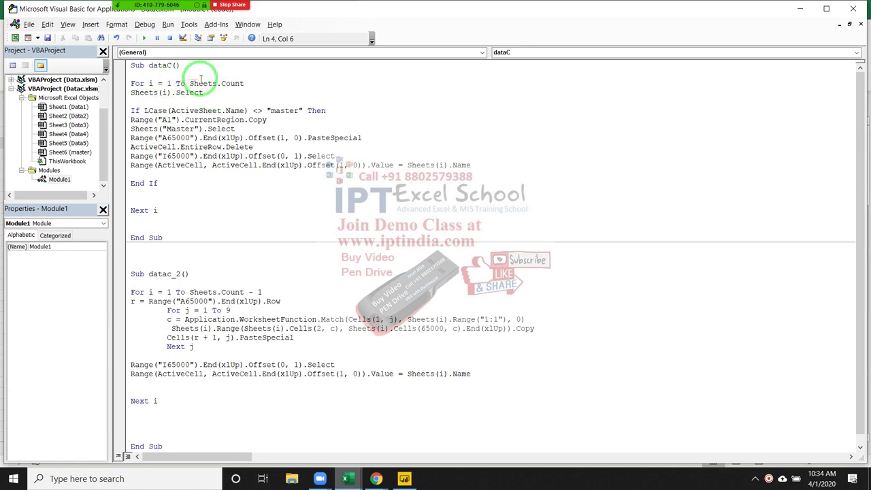
left_click(202, 93)
mouse_move(202, 93)
left_mouse_down()
mouse_move(139, 92)
mouse_move(250, 110)
left_mouse_up()
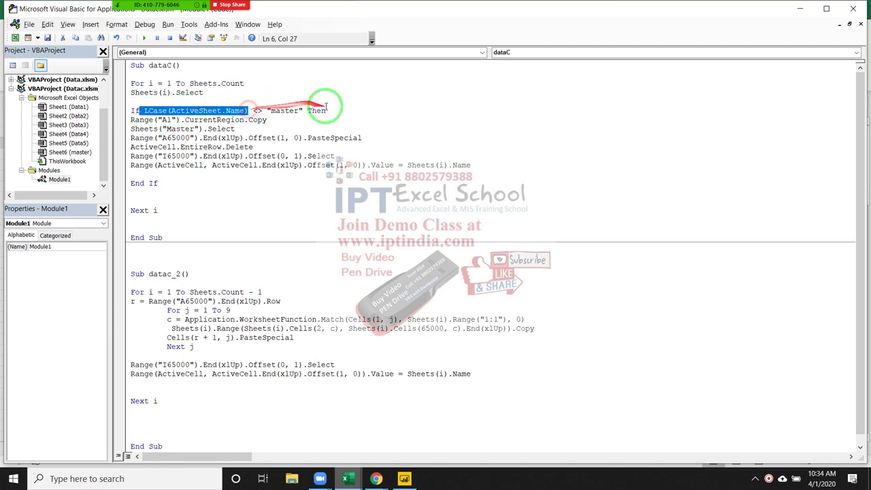
left_click_drag(326, 111, 126, 110)
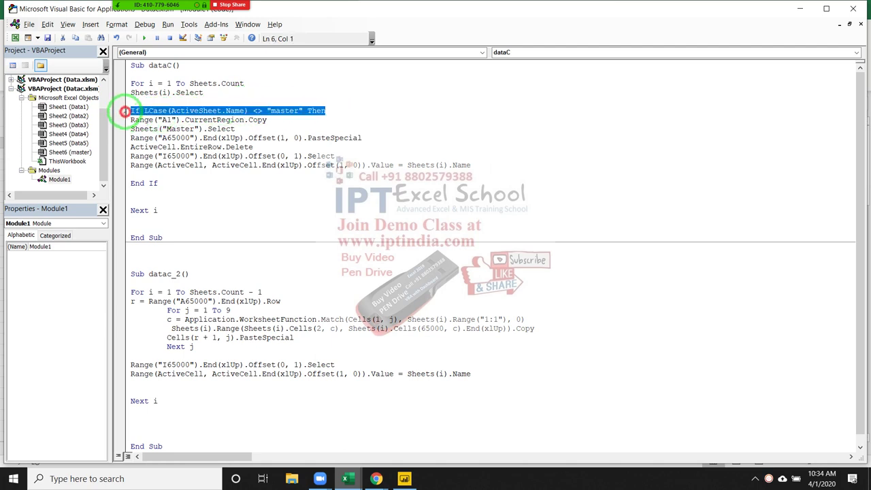
mouse_move(258, 125)
left_mouse_down()
mouse_move(274, 120)
mouse_move(165, 120)
left_mouse_up()
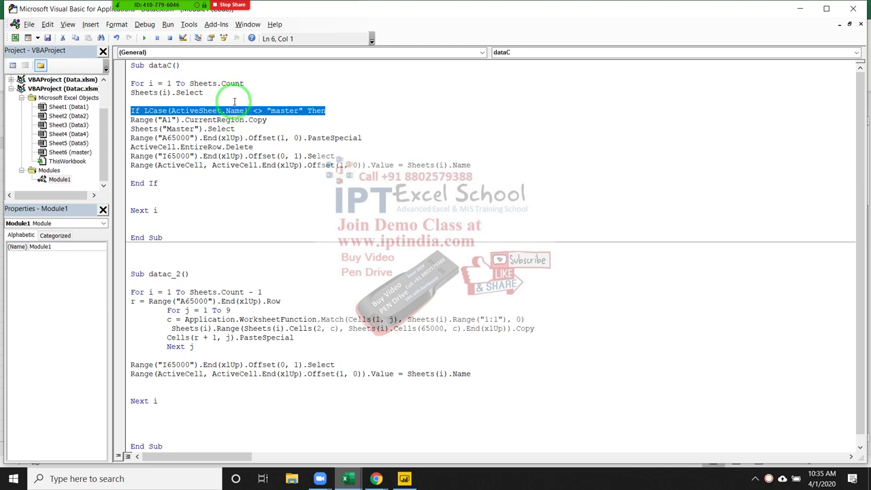
double_click(223, 120)
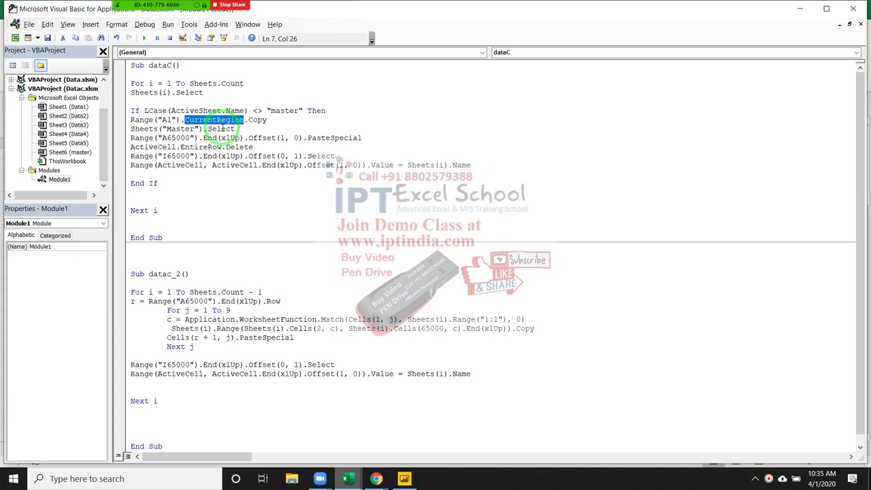
left_click(223, 129)
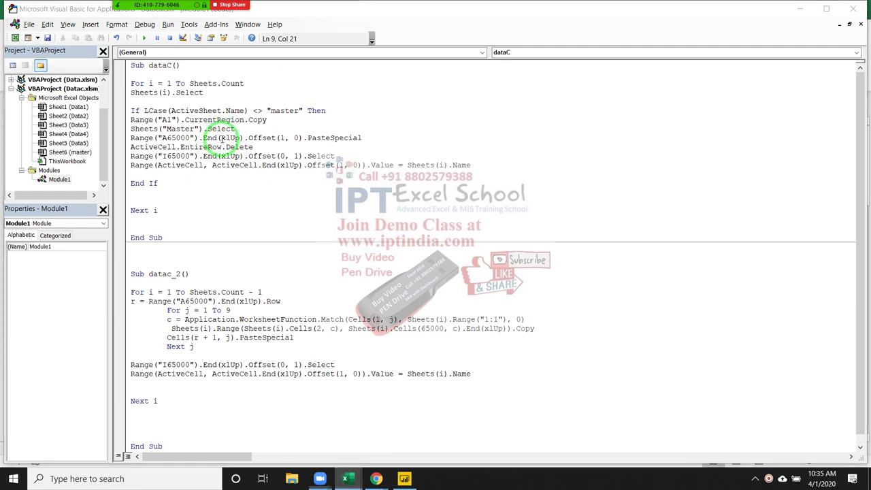
left_click_drag(227, 145, 125, 101)
key("alt+Tab")
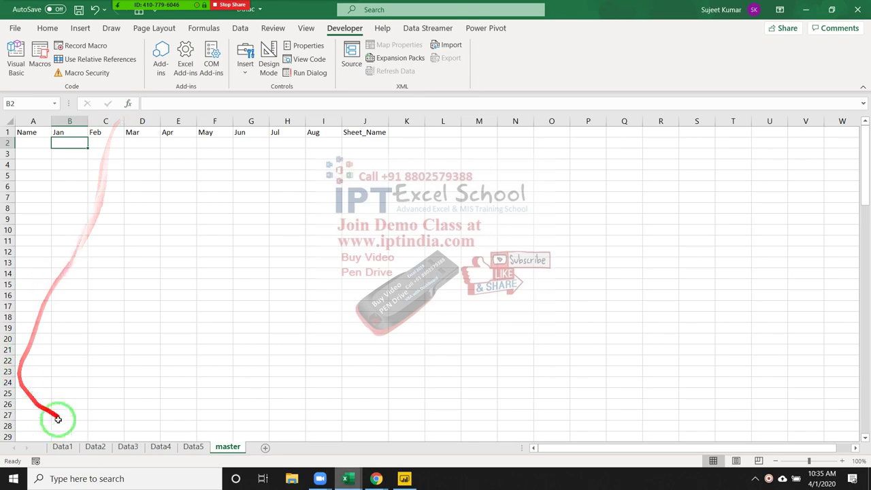
Copy the whole Data1 table and paste it into the master sheet at A2
left_click(62, 447)
key("ctrl+a")
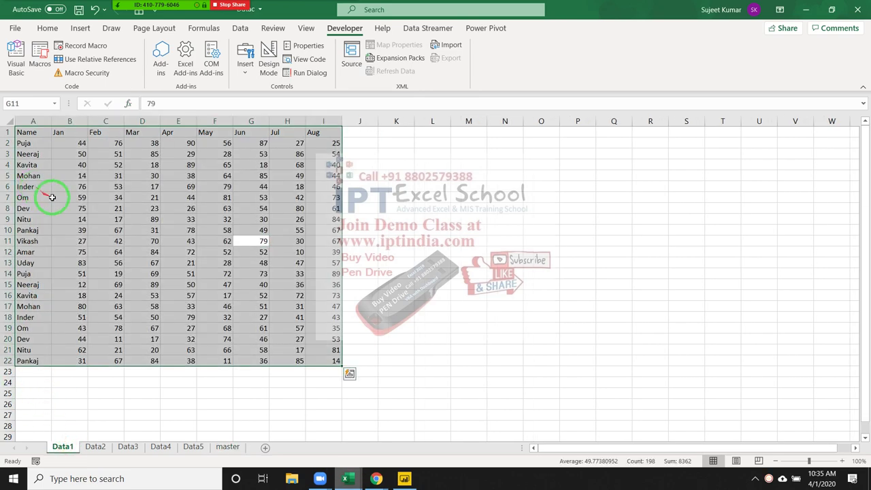
key("ctrl+c")
left_click(228, 446)
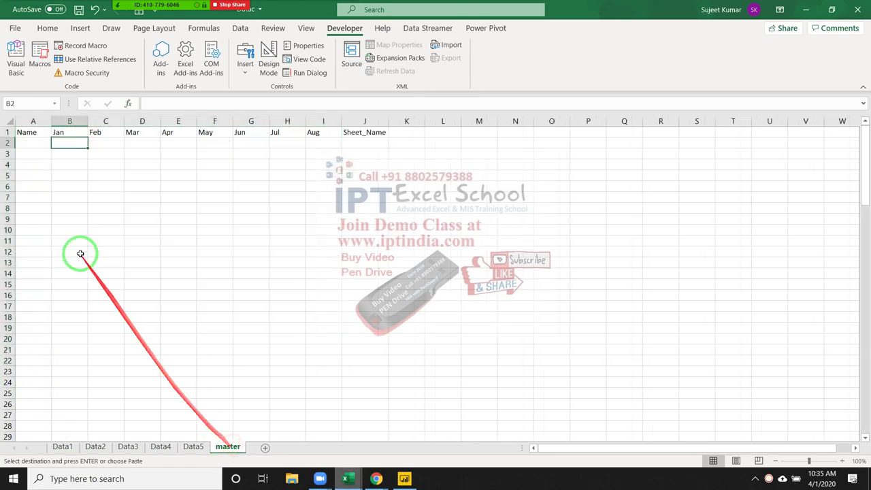
left_click(29, 141)
key("ctrl+v")
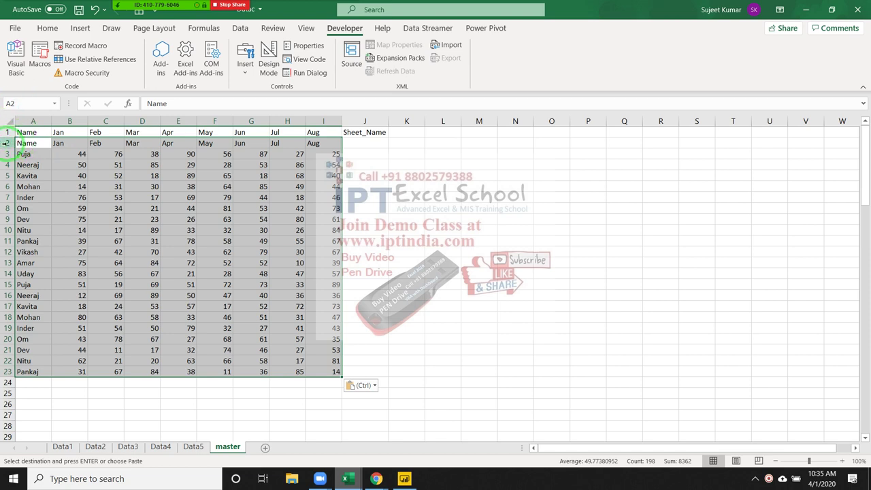
left_click(5, 143)
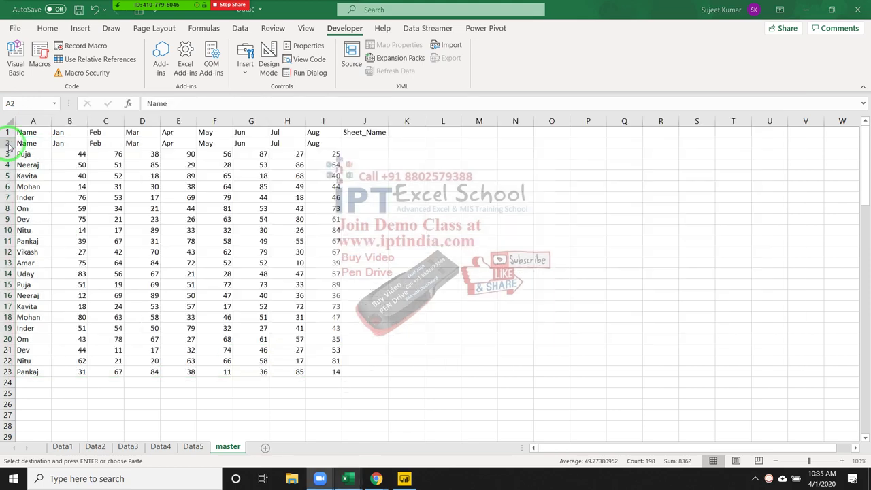
key("alt+Tab")
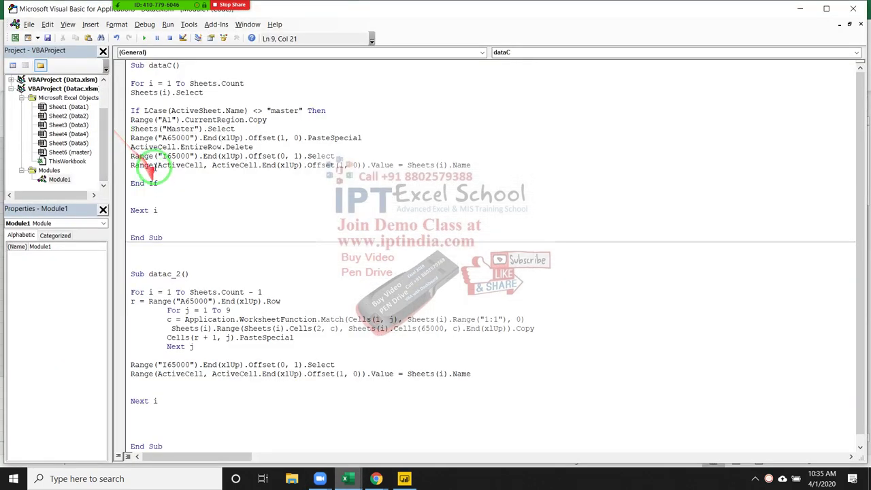
Highlight the ActiveCell line in the dataC code
double_click(143, 147)
left_click(144, 147)
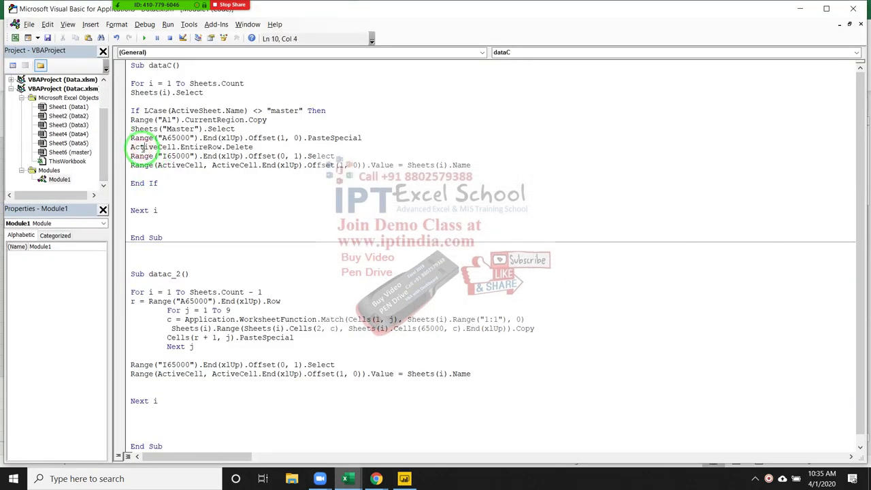
double_click(143, 147)
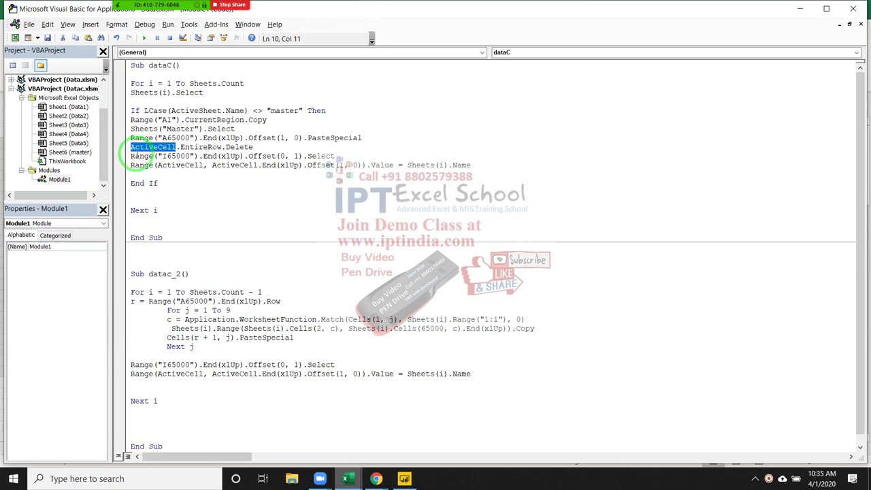
key("alt+Tab")
key("alt+Tab")
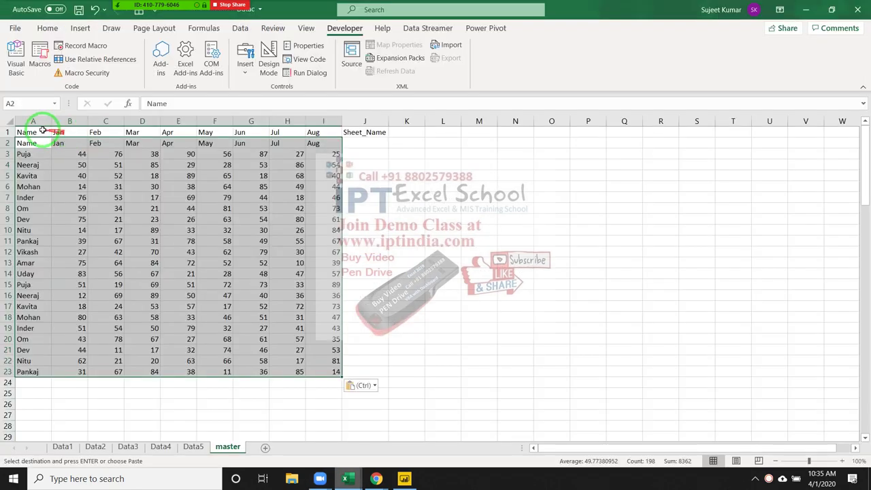
Delete the duplicated header row 2 from the master sheet
left_click(15, 154)
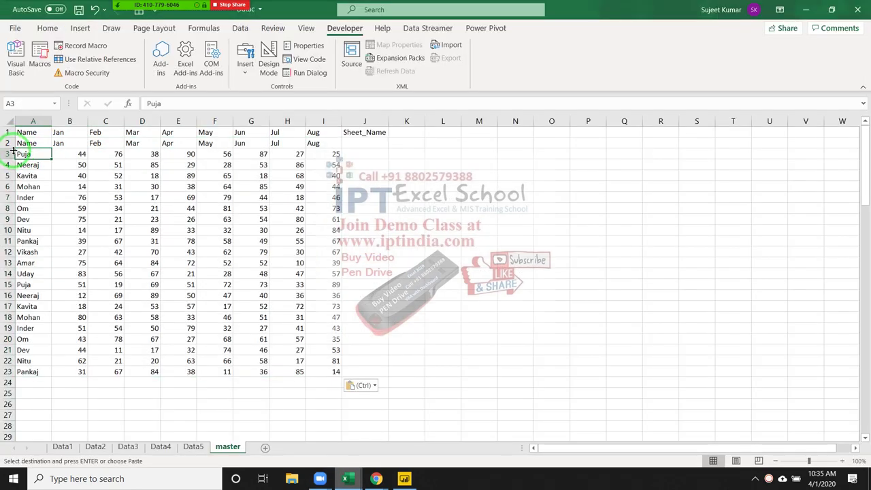
left_click(6, 143)
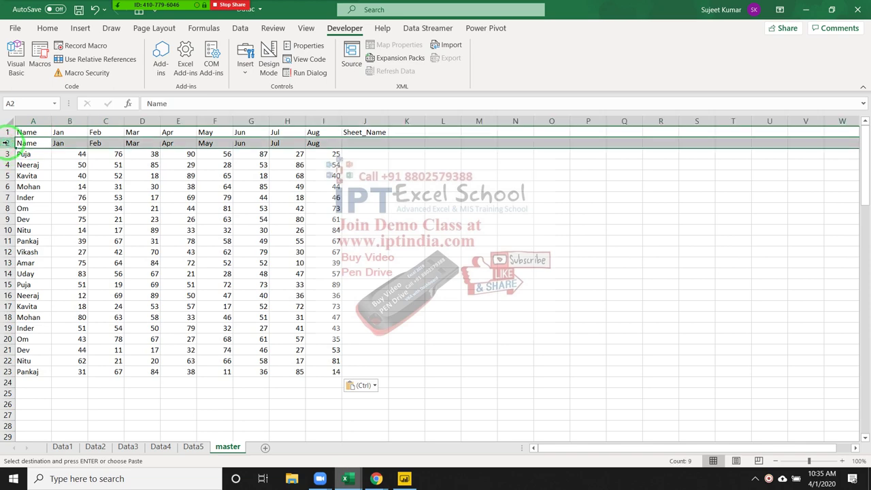
key("ctrl+minus")
left_click(44, 154)
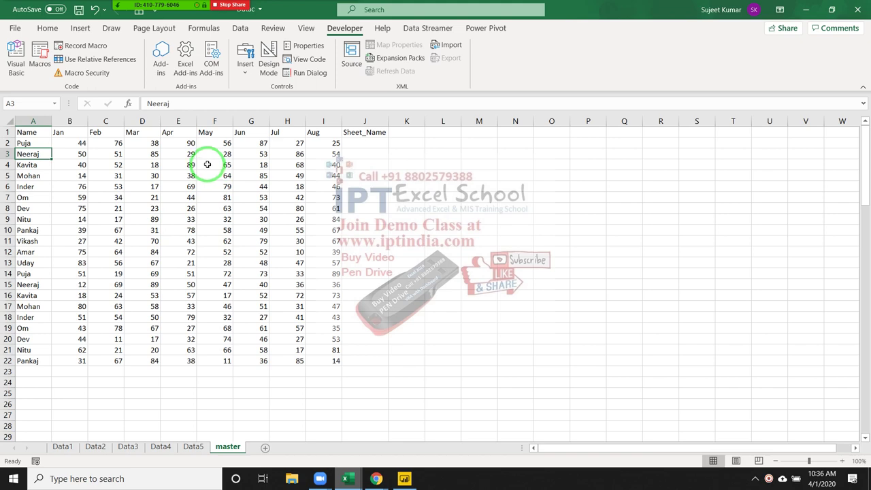
key("alt+Tab")
key("alt+Tab")
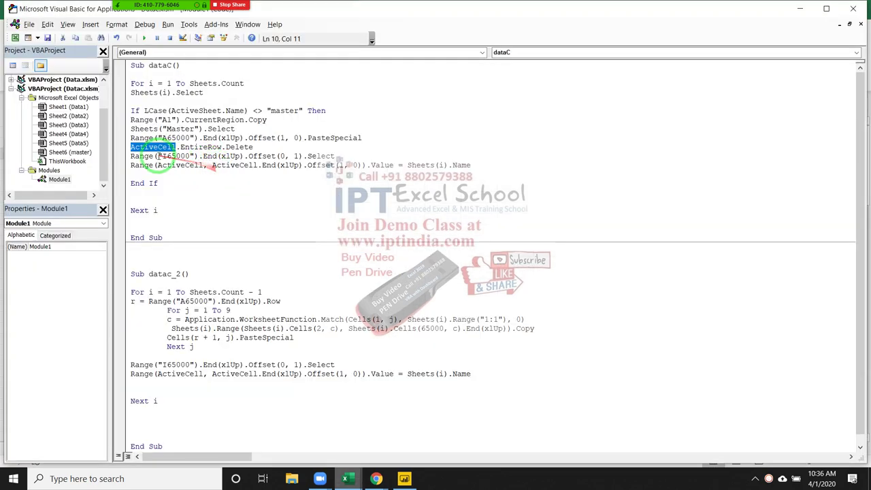
left_click(154, 155)
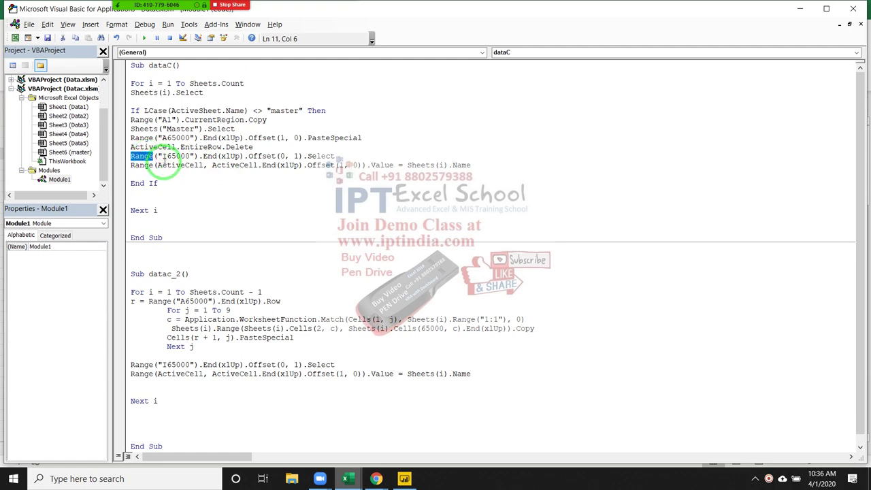
key("alt+Tab")
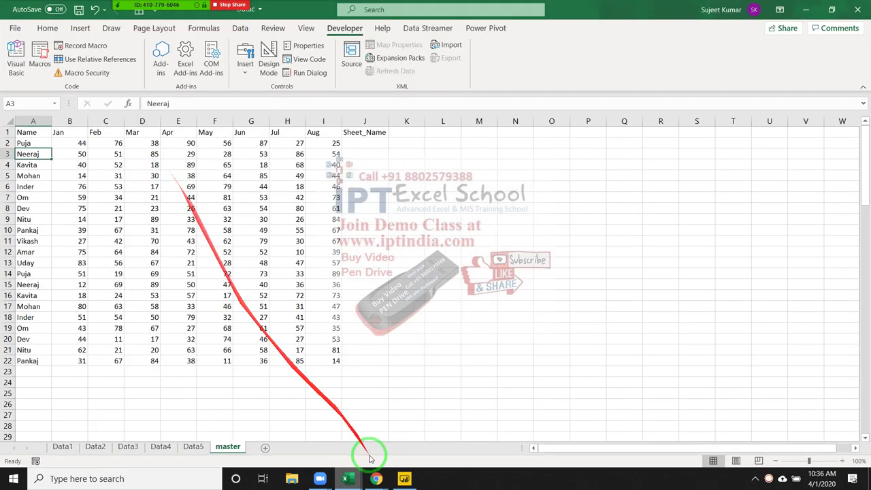
mouse_move(376, 478)
left_click(225, 372)
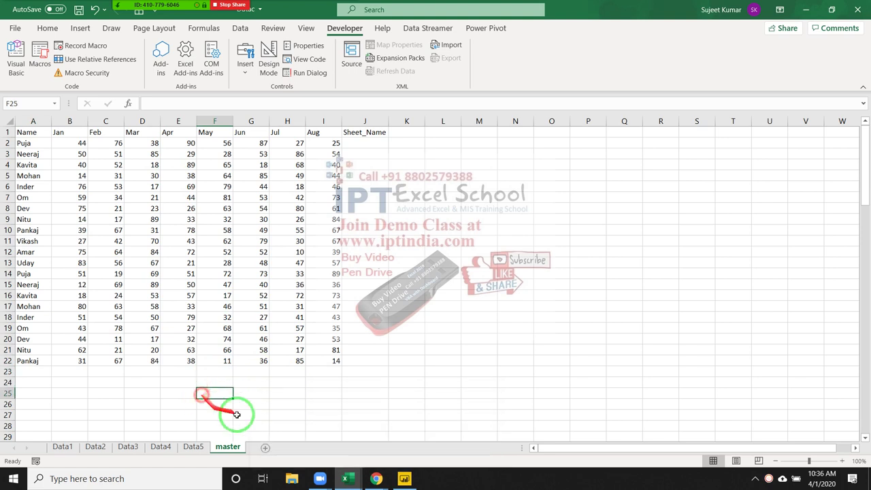
left_click(327, 438)
key("ctrl+Up")
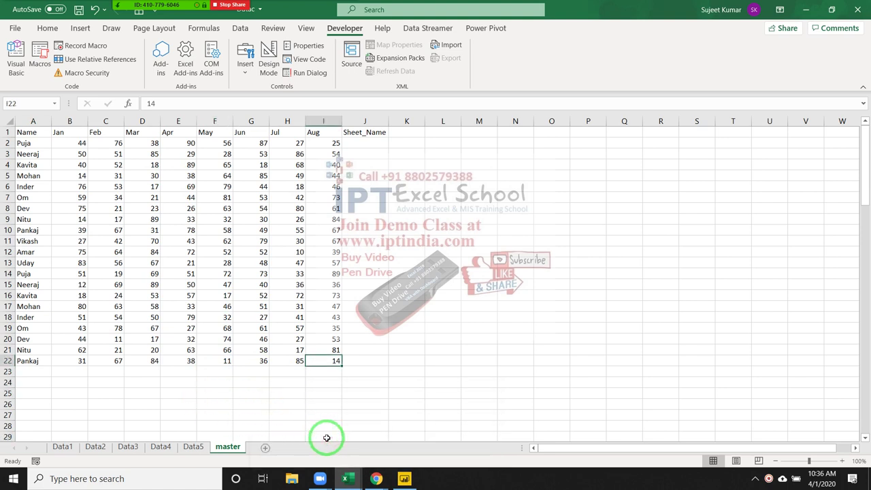
key("Right")
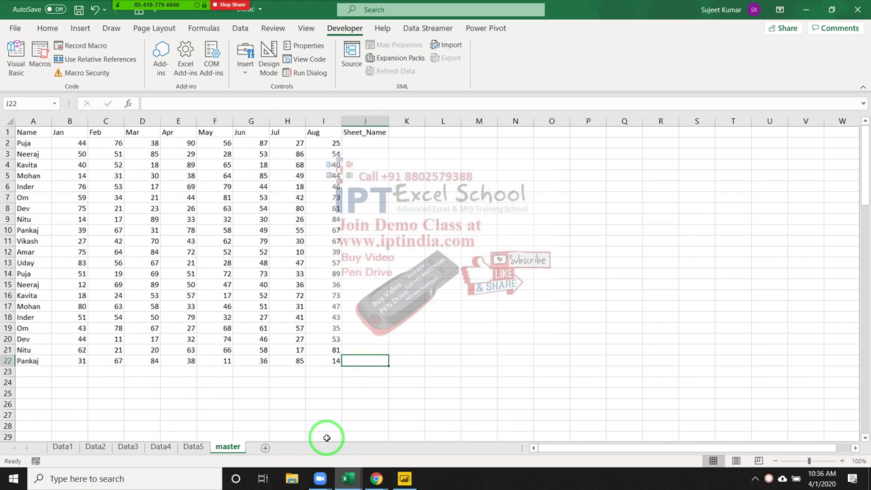
key("alt+Tab")
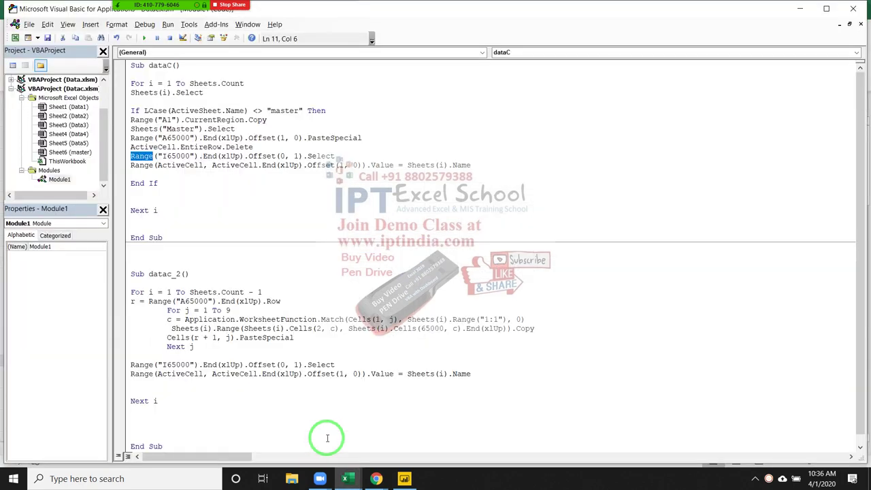
left_click_drag(222, 155, 277, 147)
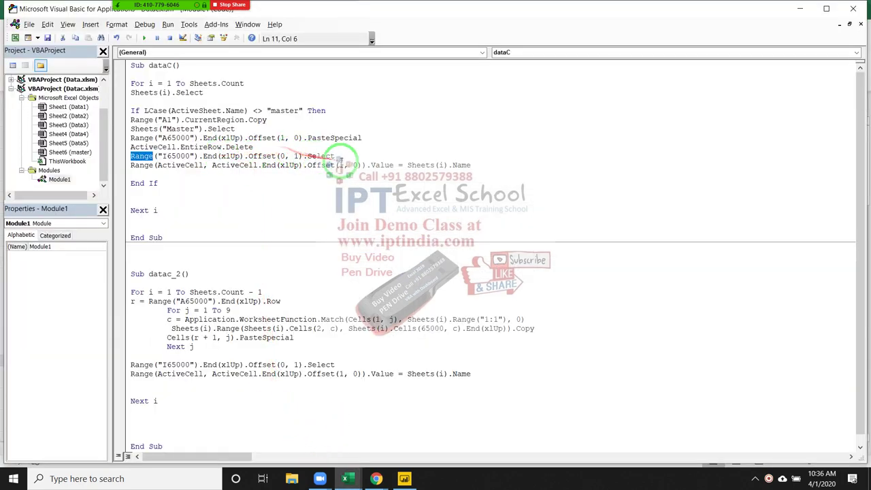
mouse_move(335, 156)
left_mouse_down()
mouse_move(130, 148)
mouse_move(123, 157)
left_mouse_up()
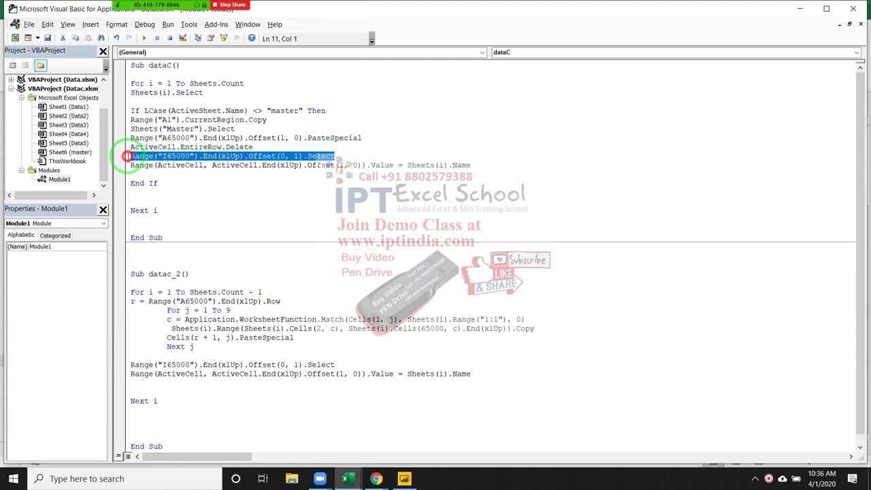
left_click(126, 165)
left_click(132, 167)
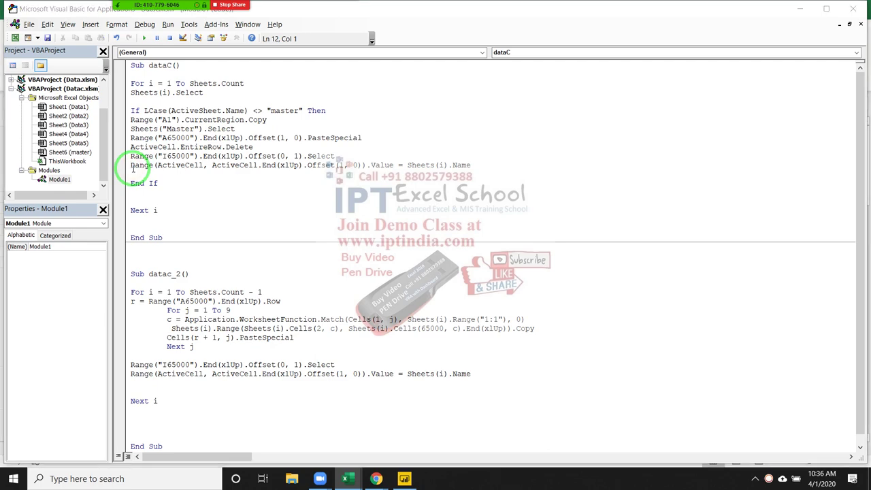
key("alt+F11")
Select the Sheet_Name values, then highlight the range end and Sheets(i).Name in the sheet-name line
key("ctrl+shift+Up")
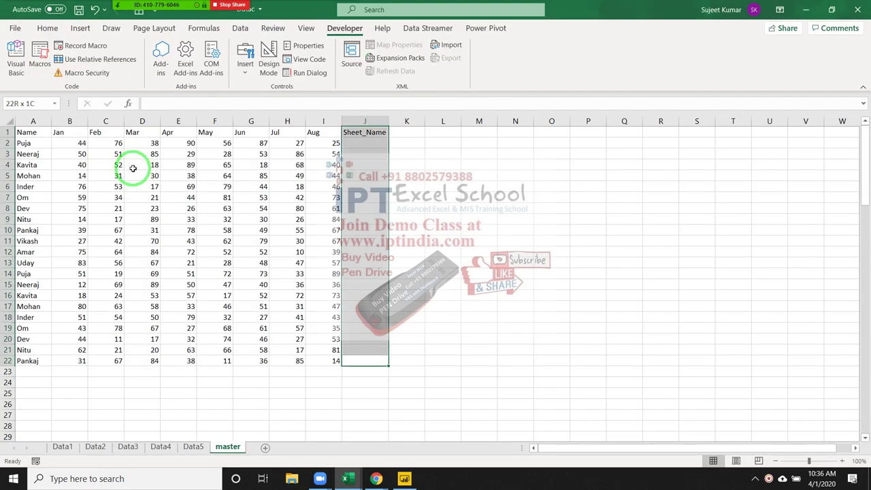
key("shift+Down")
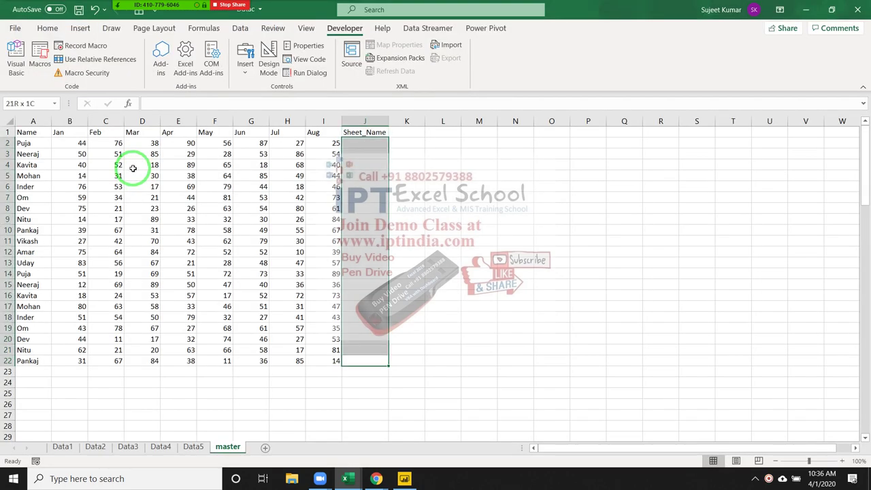
key("alt+F11")
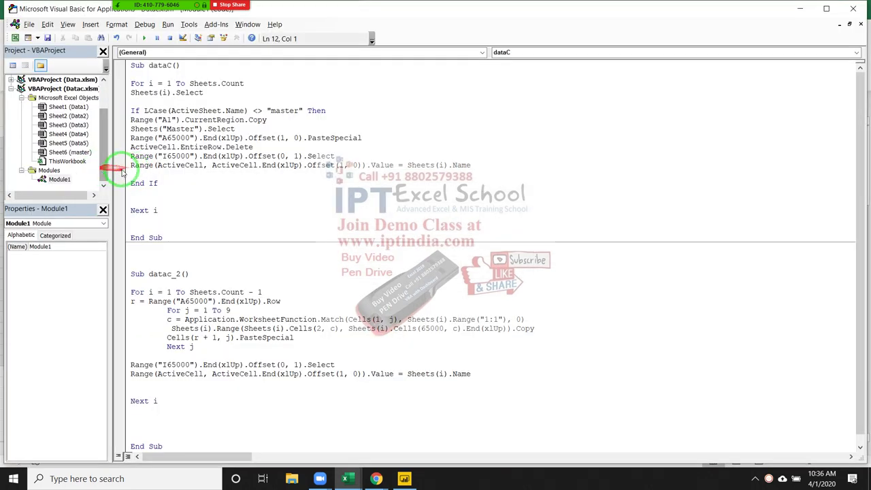
left_click_drag(157, 168, 371, 166)
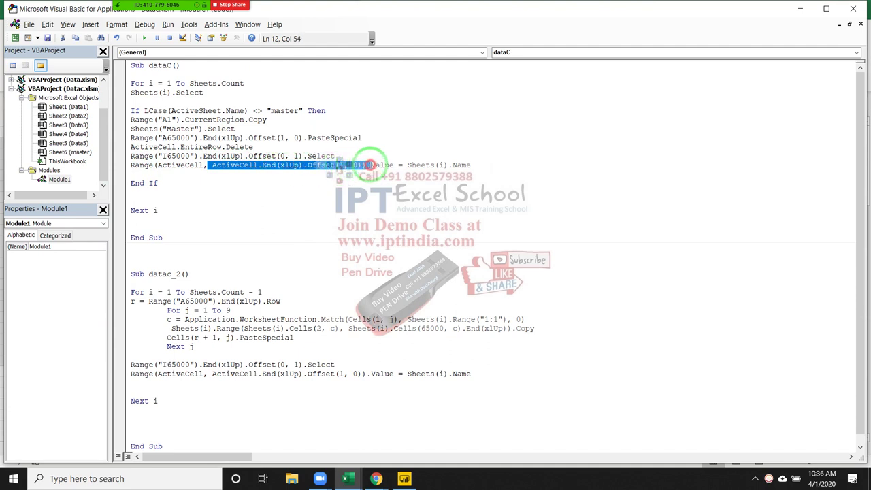
left_click_drag(370, 165, 366, 164)
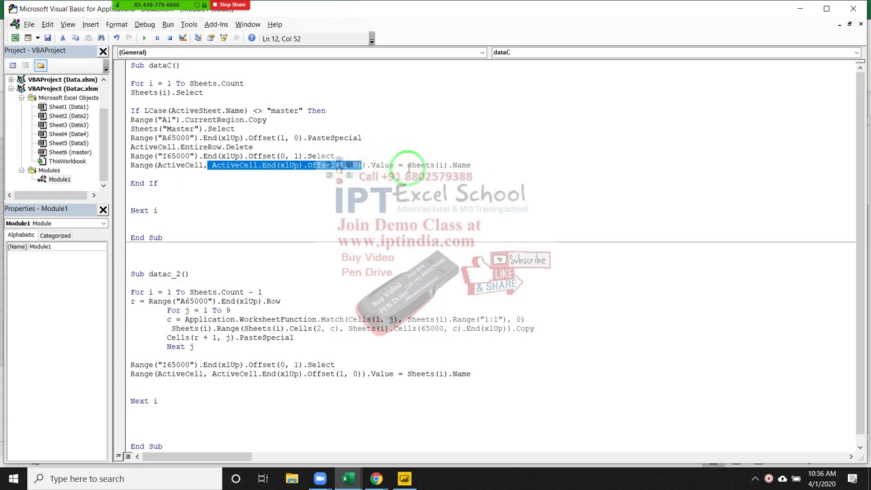
left_click_drag(407, 164, 472, 164)
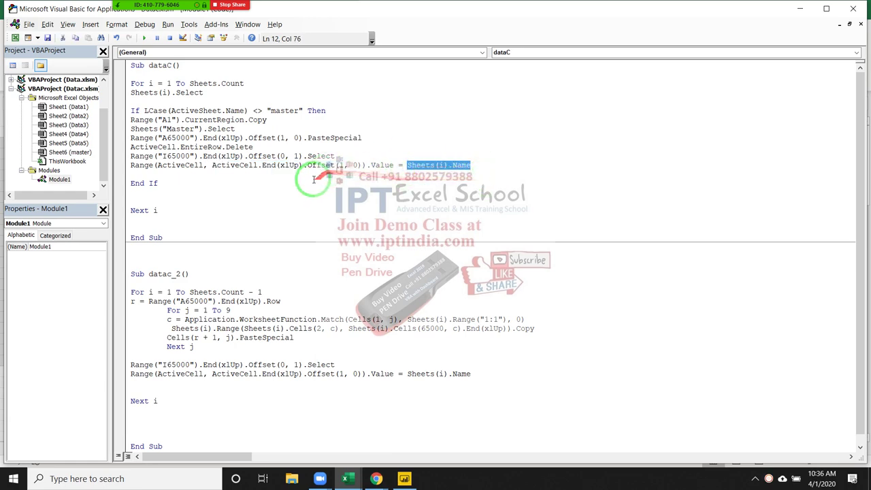
Select the consolidated data on the master sheet, then return to the macro code
key("alt+F11")
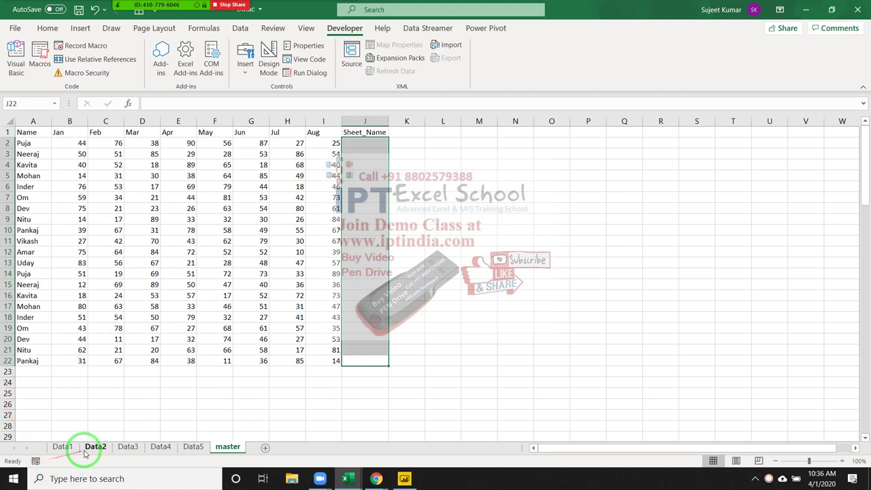
left_click_drag(103, 422, 265, 196)
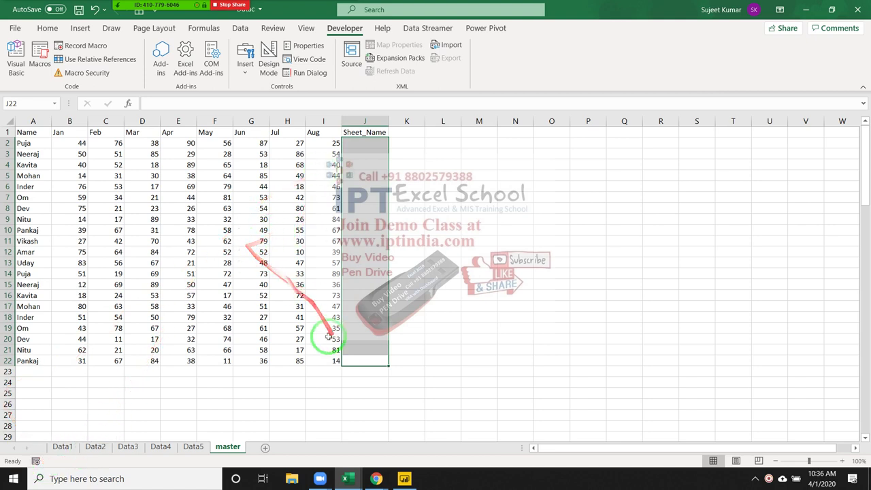
mouse_move(350, 362)
left_mouse_down()
mouse_move(122, 301)
mouse_move(8, 135)
left_mouse_up()
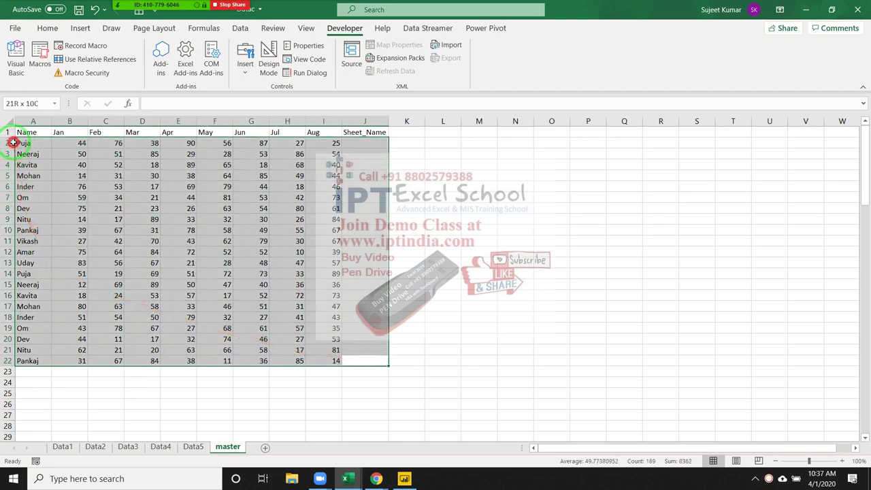
key("alt+F11")
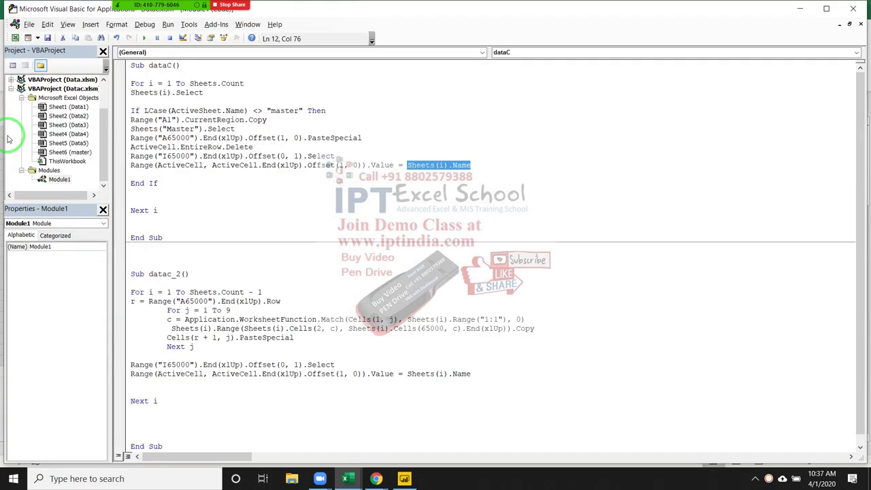
Highlight the whole dataC loop, then move into datac_2 and switch back to Excel
left_click(194, 183)
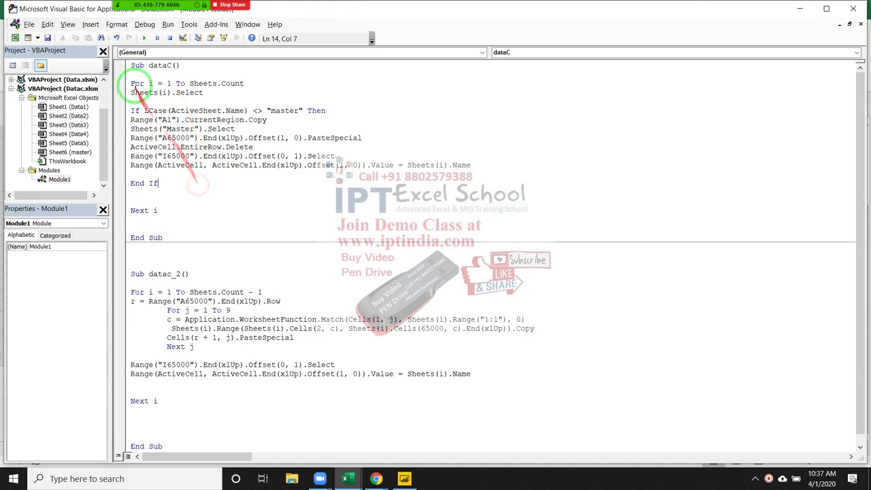
left_click(127, 83)
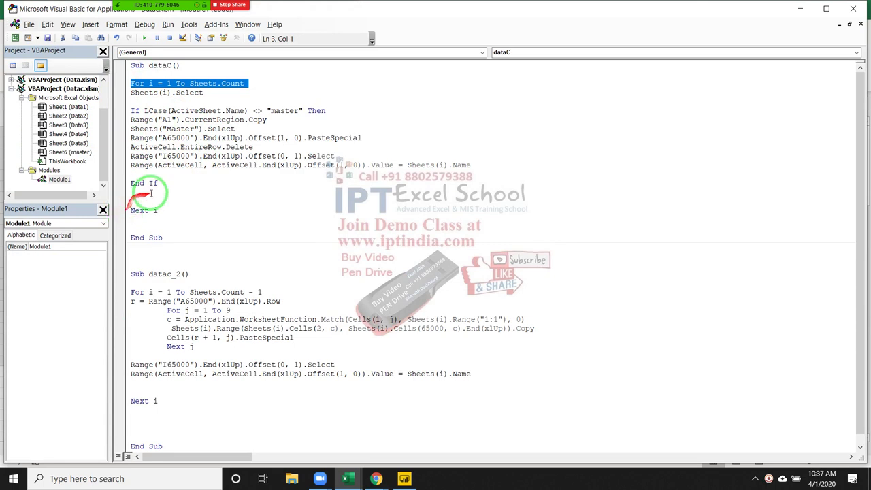
mouse_move(165, 228)
left_mouse_down()
mouse_move(118, 151)
mouse_move(109, 79)
left_mouse_up()
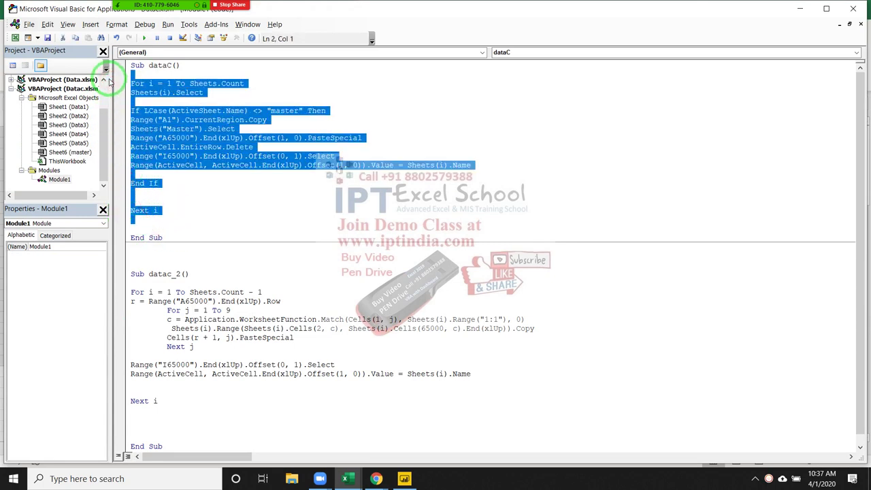
left_click(194, 292)
scroll(196, 300, "down", 1)
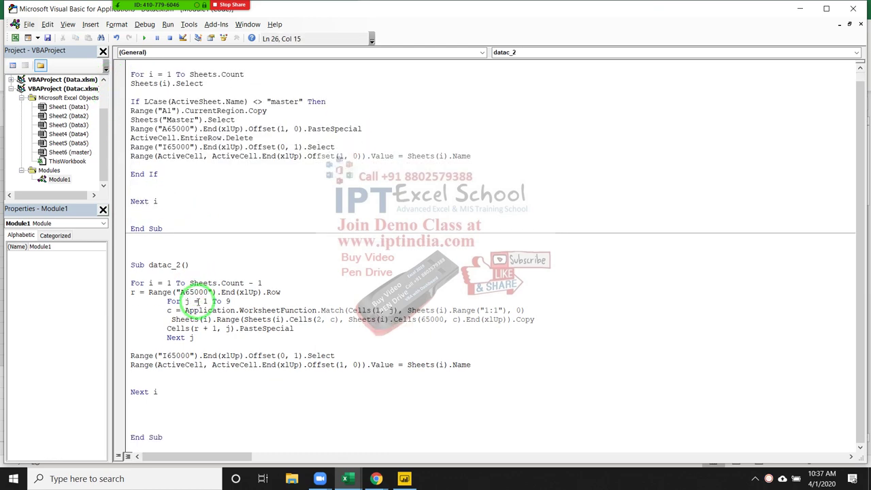
key("alt+F11")
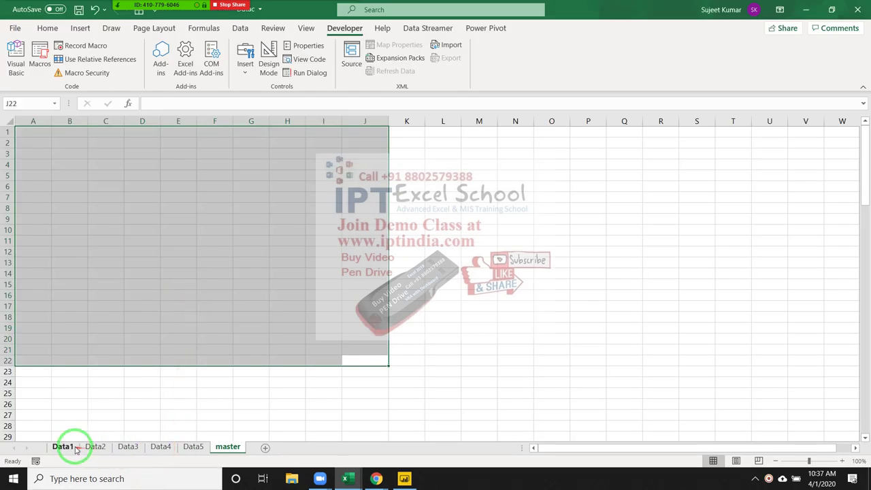
left_click(77, 449)
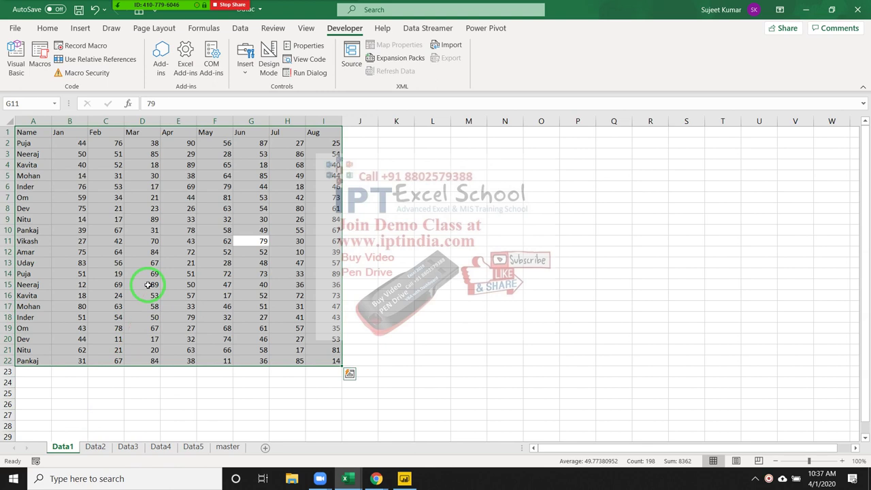
left_click(179, 241)
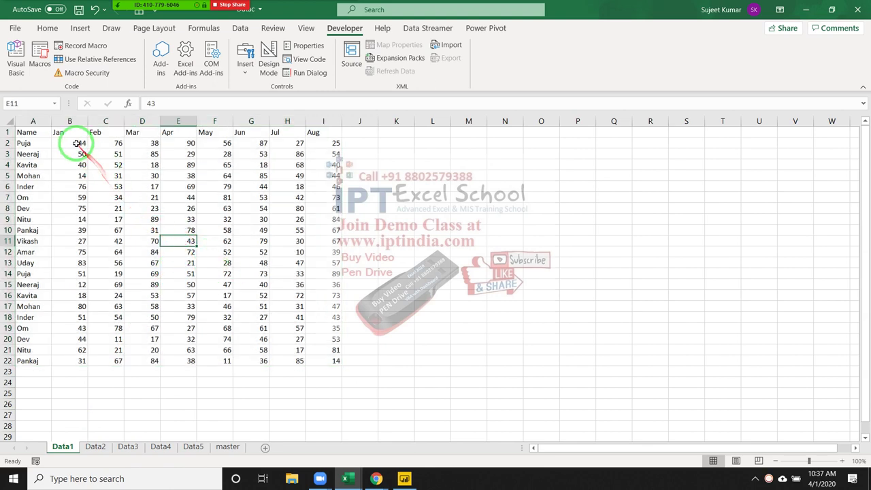
left_click_drag(68, 132, 334, 135)
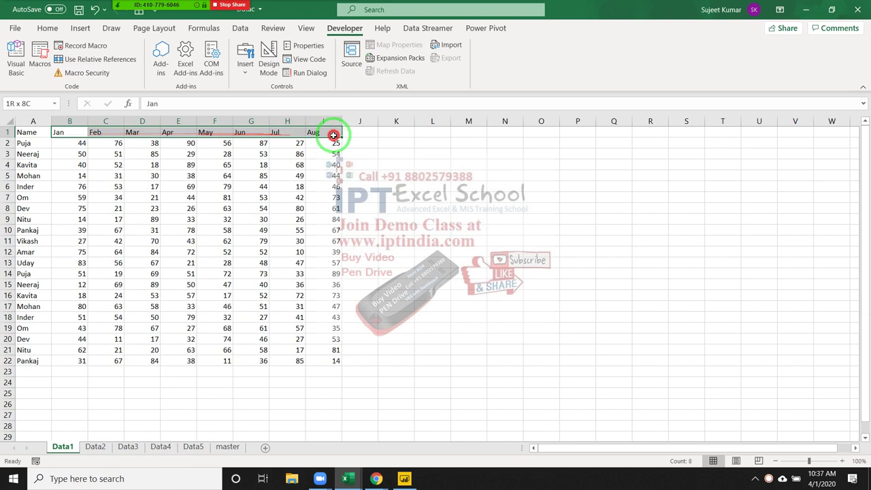
left_click(95, 448)
left_click(62, 233)
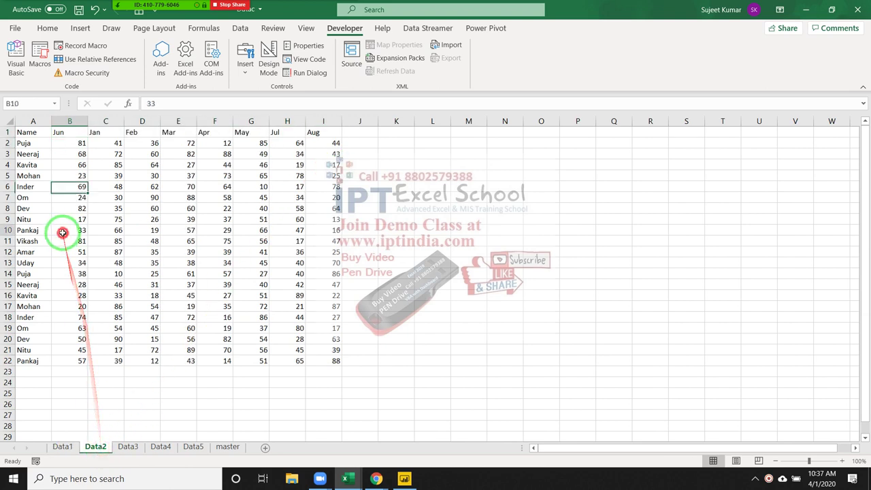
left_click(65, 132)
left_click(114, 132)
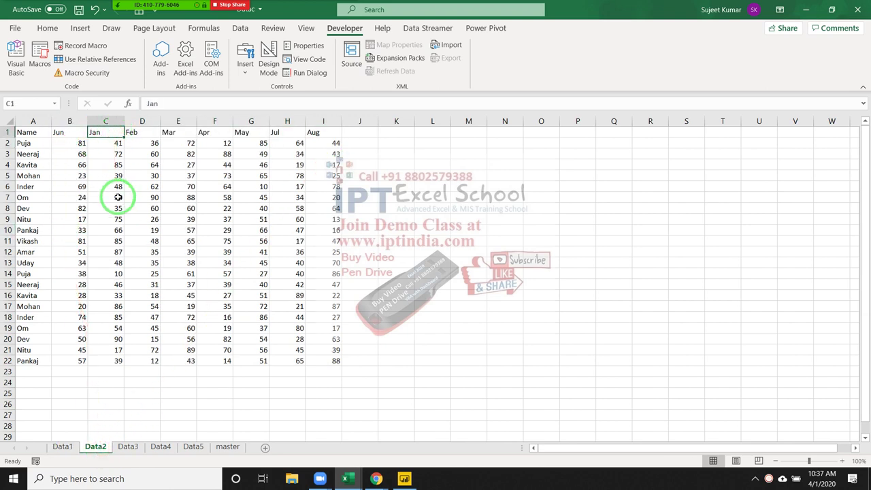
left_click(128, 448)
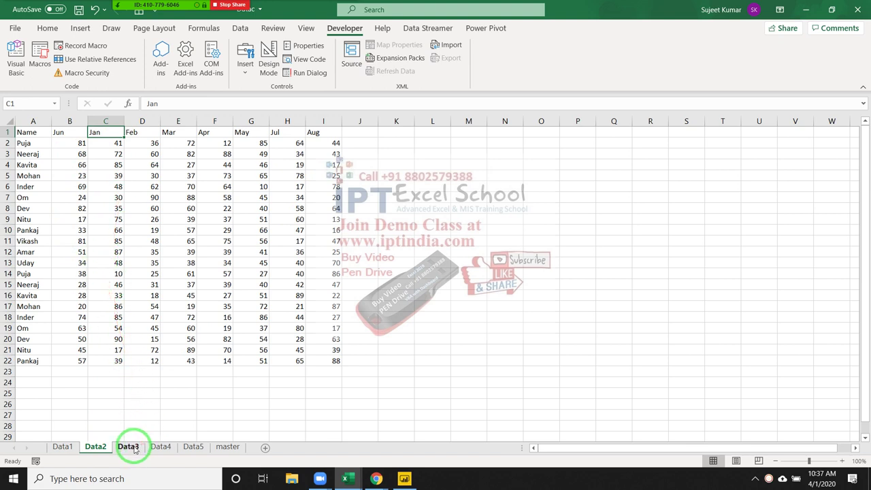
left_click(72, 121)
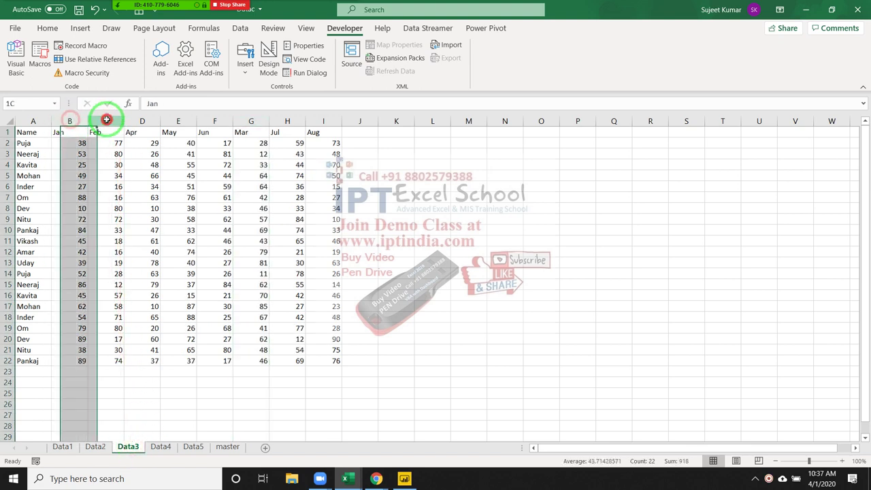
left_click(106, 121)
left_click(143, 121)
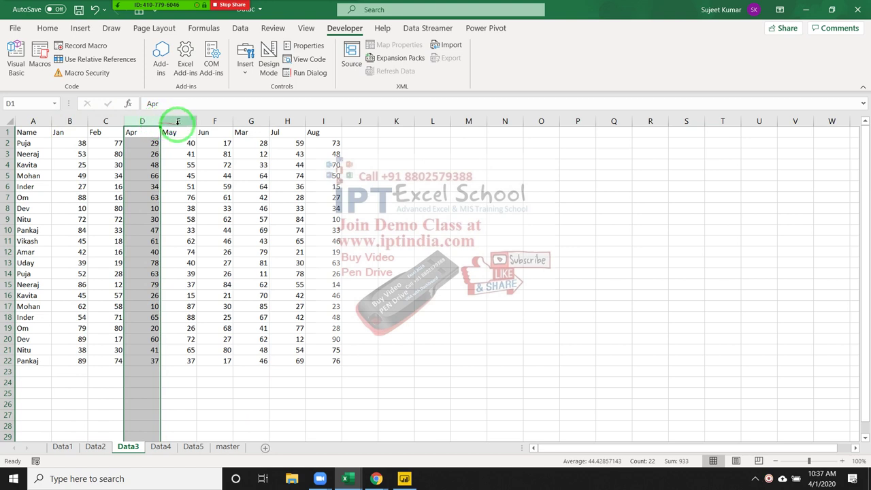
left_click(249, 121)
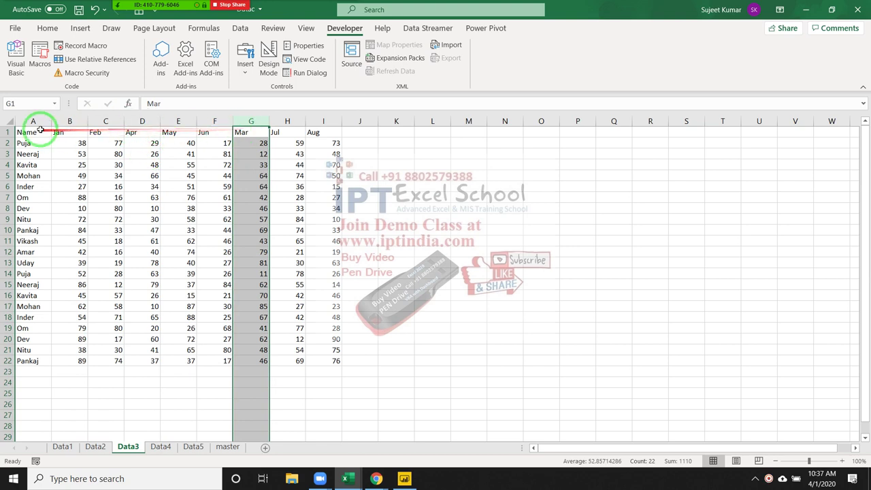
left_click_drag(39, 133, 317, 141)
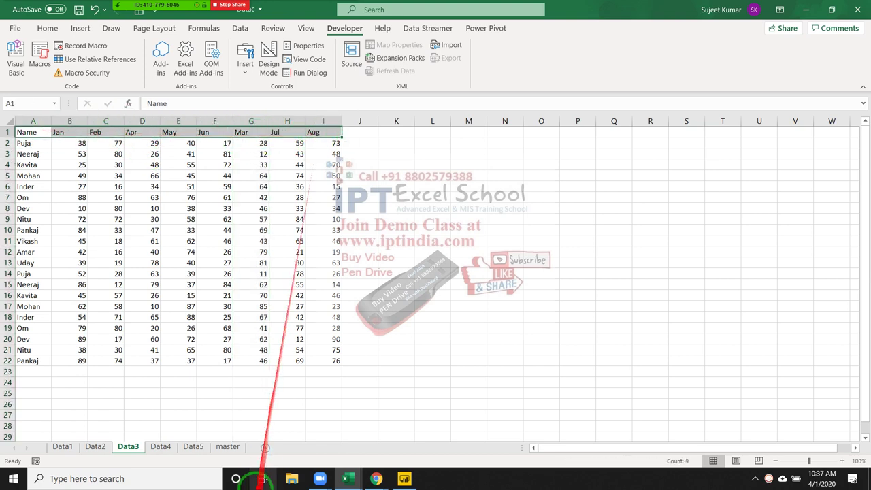
left_click(228, 447)
Copy Data1's header row Name through Aug and paste it into master cell A1
left_click(102, 133)
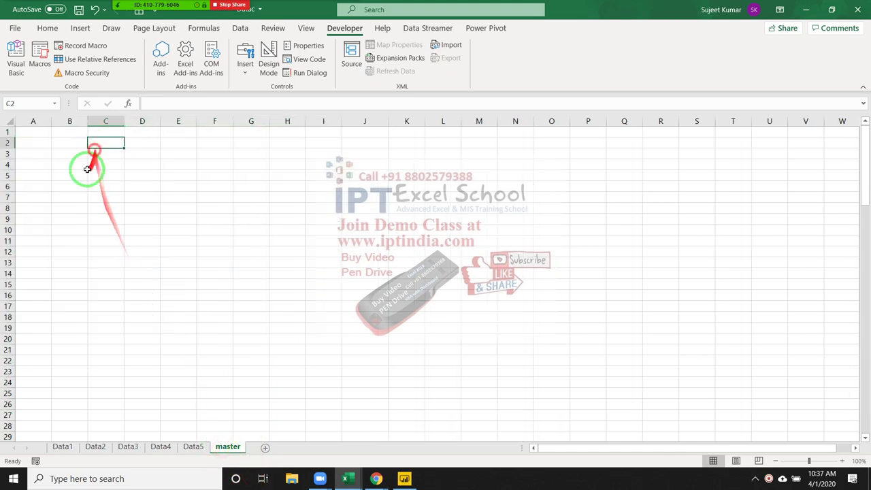
left_click(64, 446)
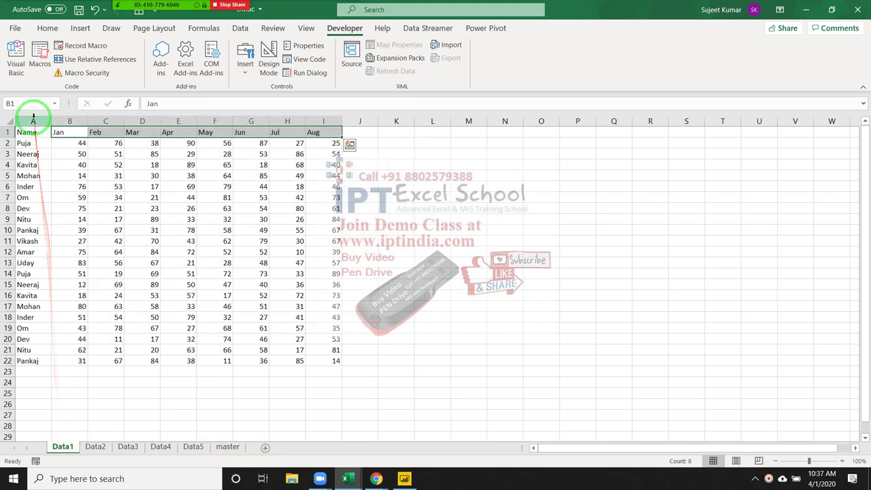
key("Left")
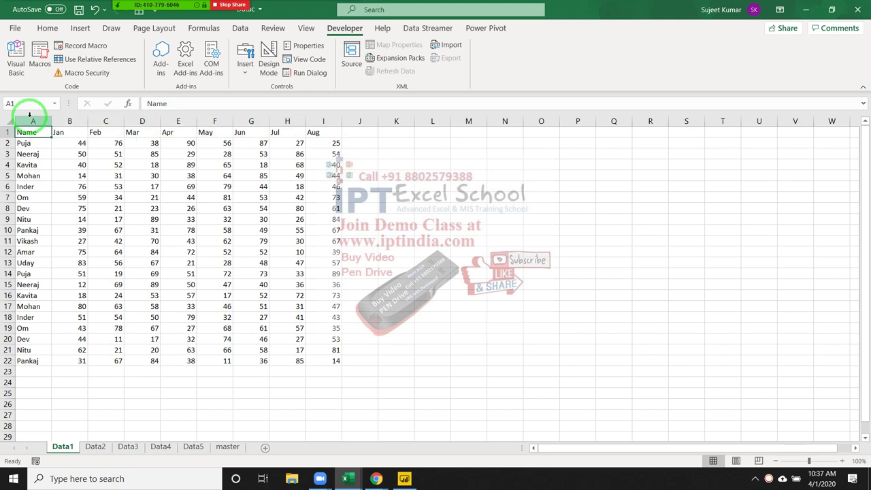
key("ctrl+shift+Right")
key("ctrl+shift+Down")
key("ctrl+c")
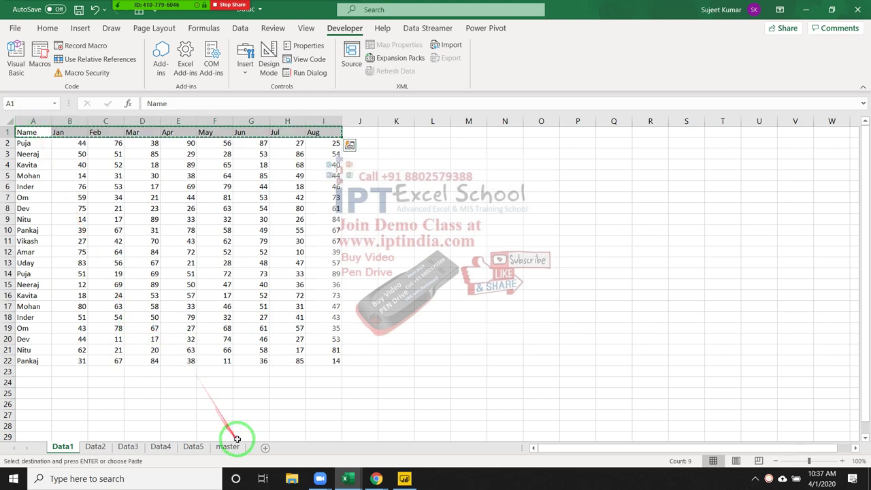
left_click(228, 446)
left_click(43, 133)
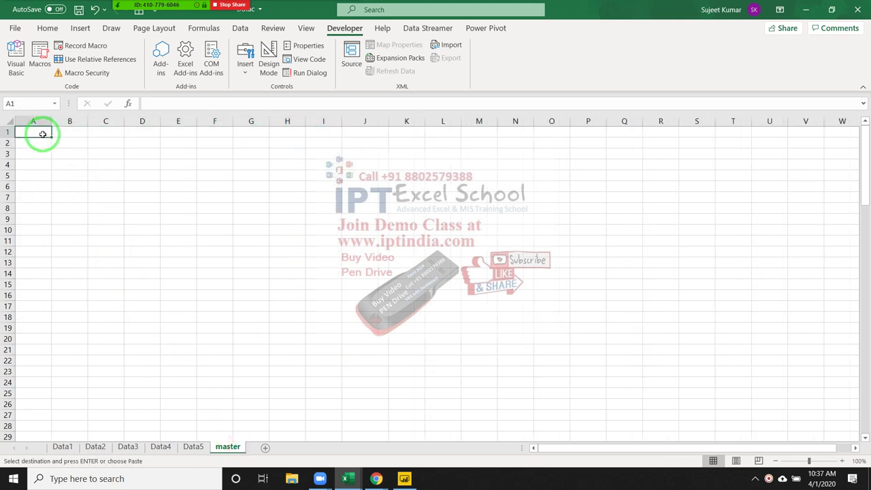
key("ctrl+v")
left_click(59, 154)
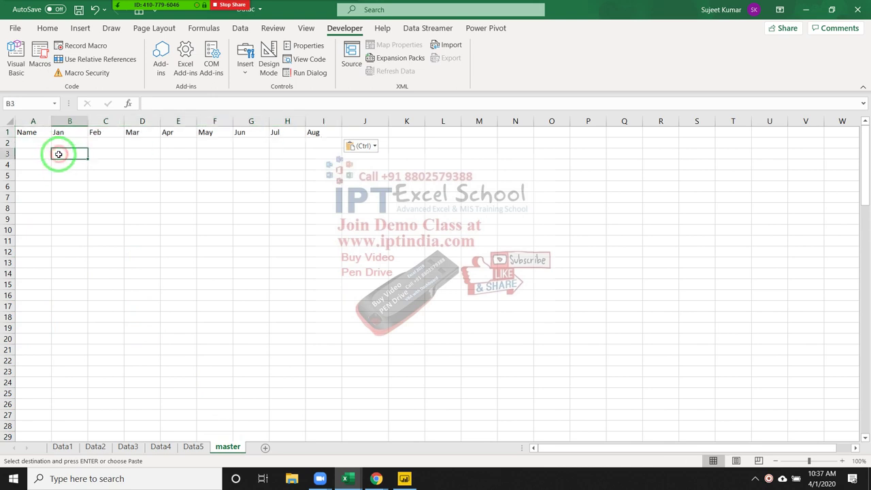
left_click(34, 144)
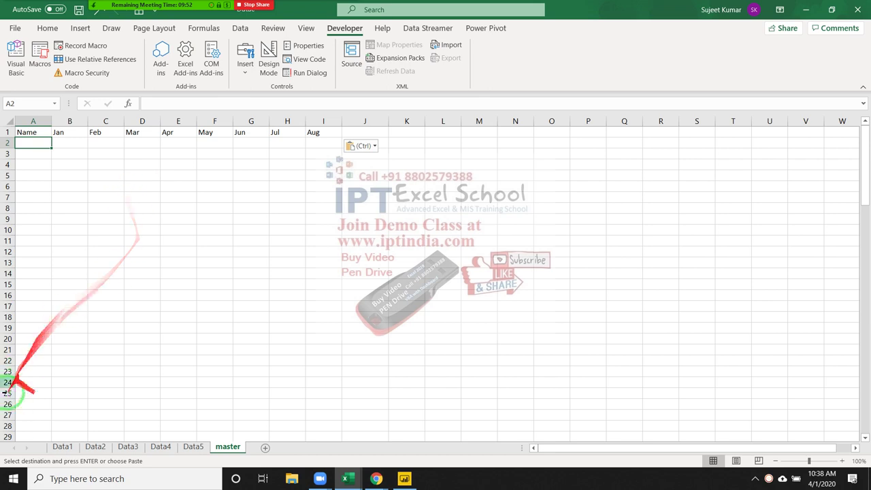
Paste Data1's names column A1:A22 into master, undo it, and return to cell A2
left_click(61, 447)
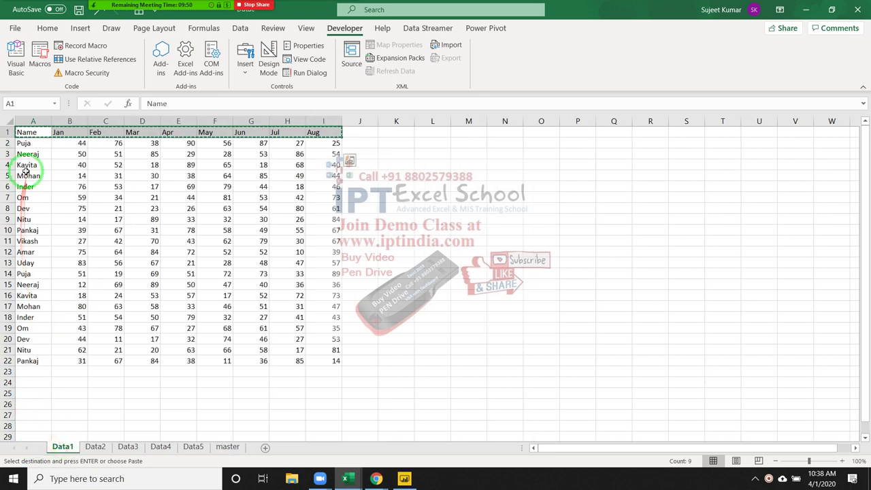
key("Escape")
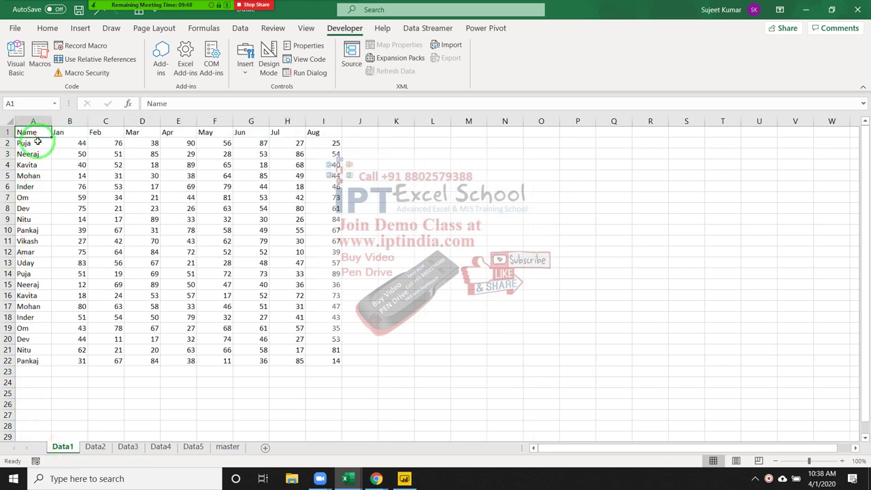
key("ctrl+shift+Down")
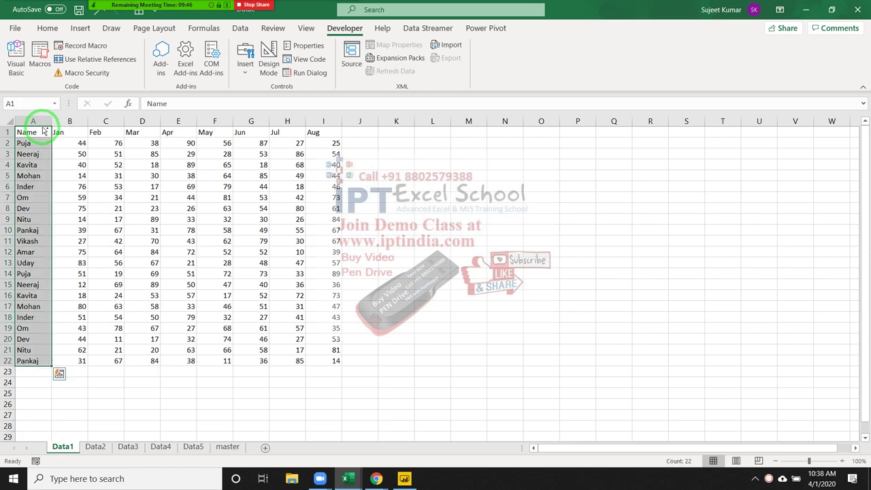
key("ctrl+c")
left_click(228, 447)
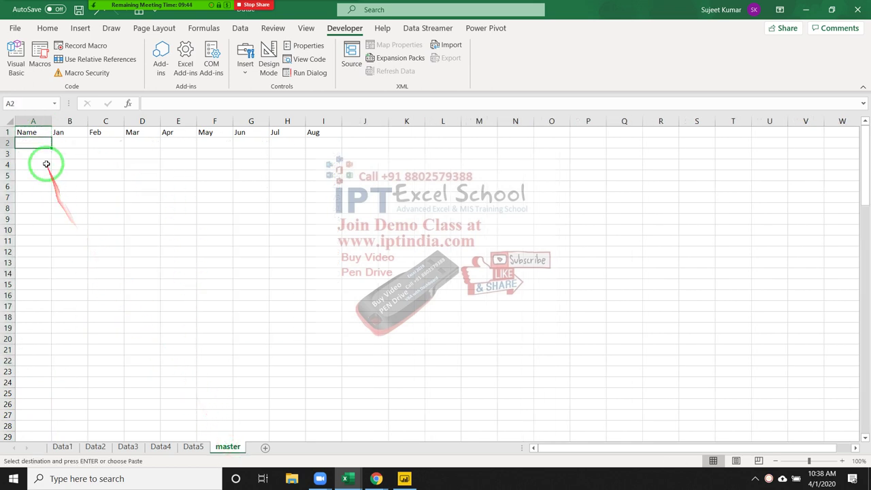
key("ctrl+v")
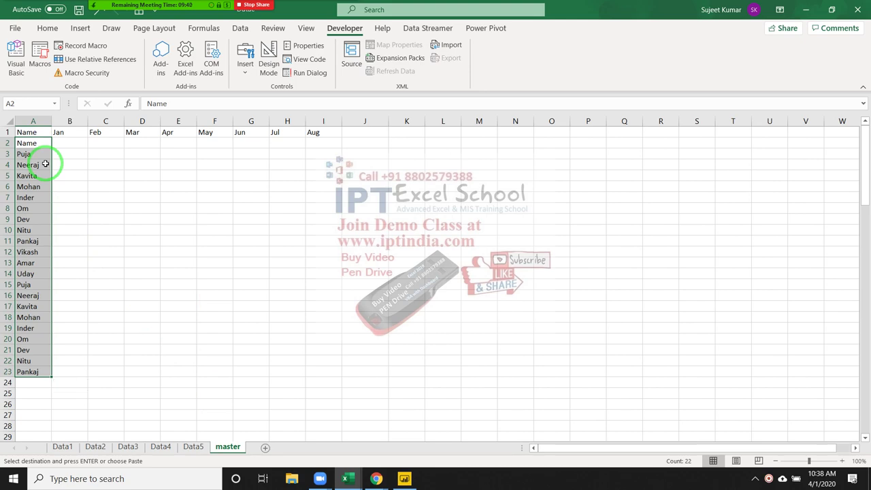
key("ctrl+z")
key("ctrl+Home")
key("Down")
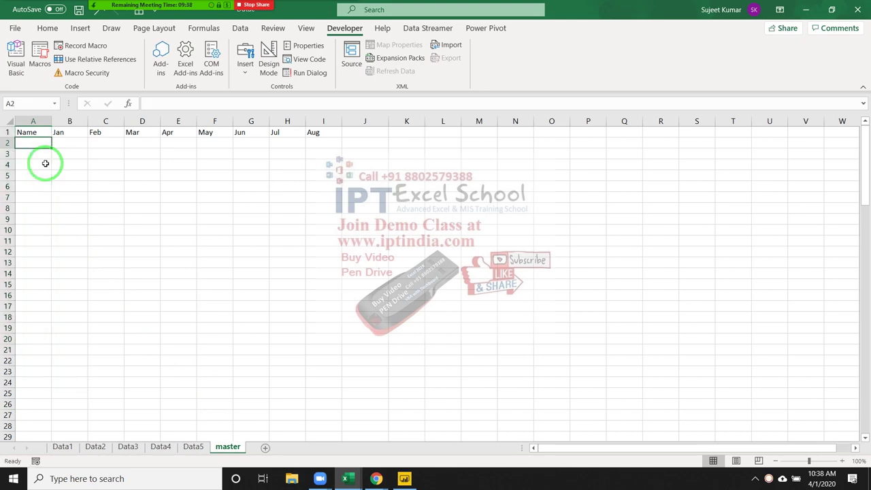
key("alt+Tab")
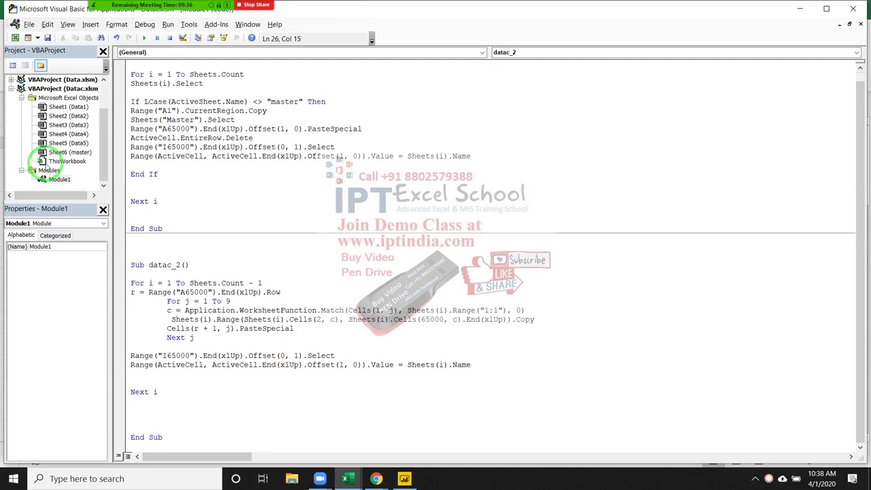
left_click(160, 293)
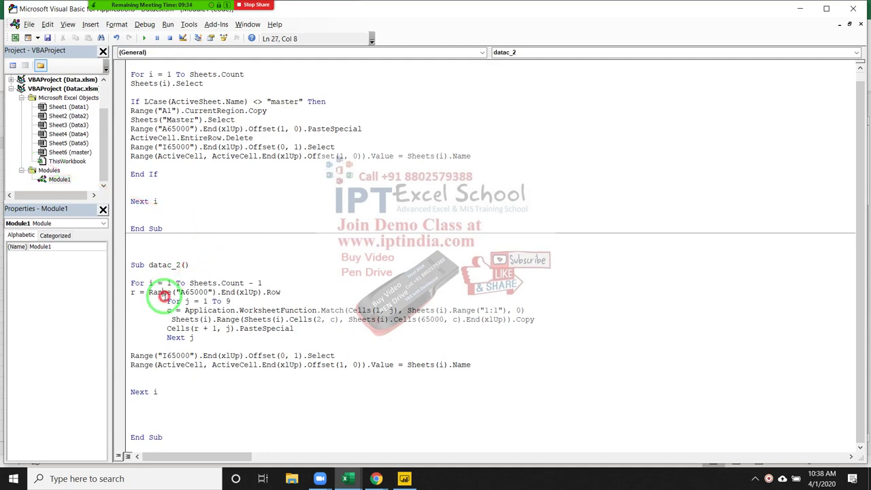
left_click_drag(147, 282, 257, 281)
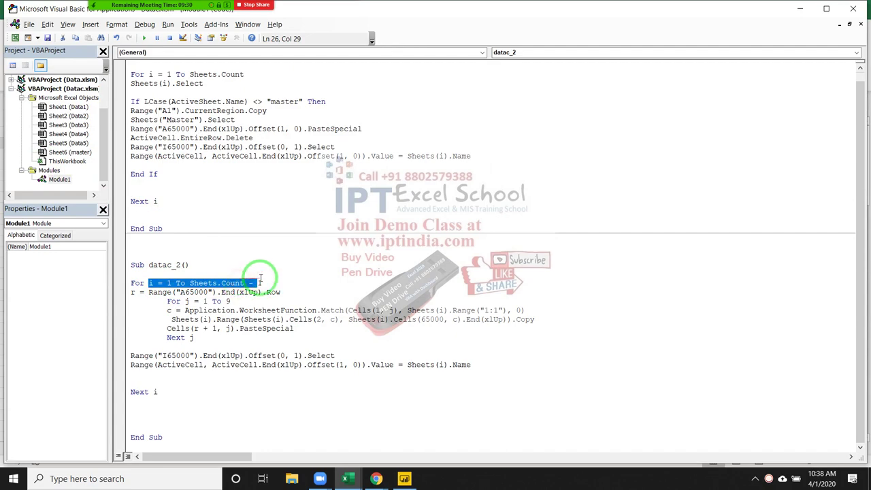
left_click(254, 280)
key("alt+Tab")
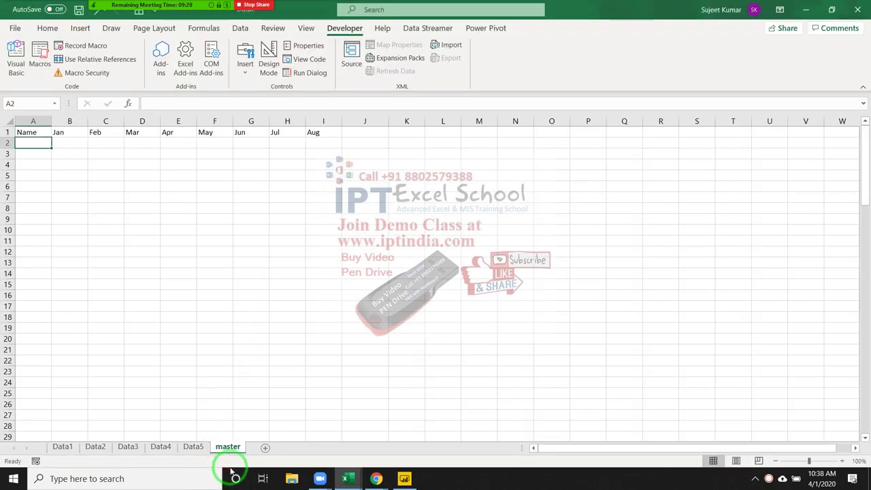
key("alt+F11")
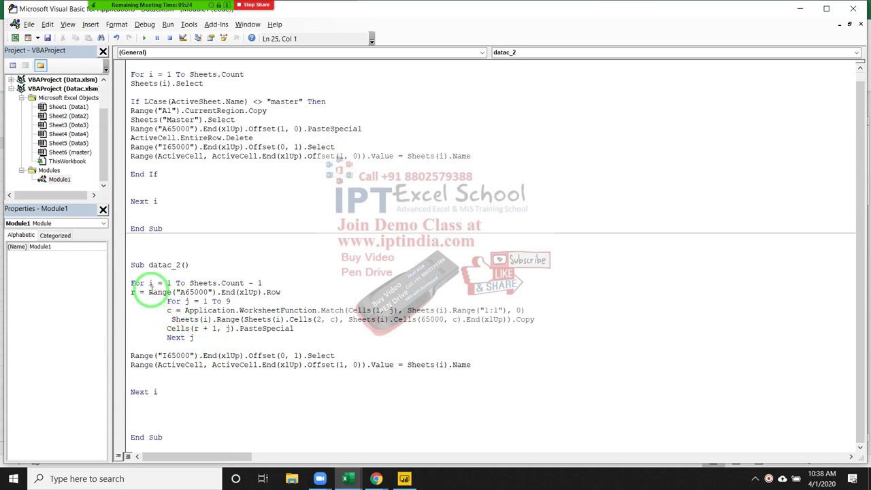
left_click_drag(140, 292, 316, 298)
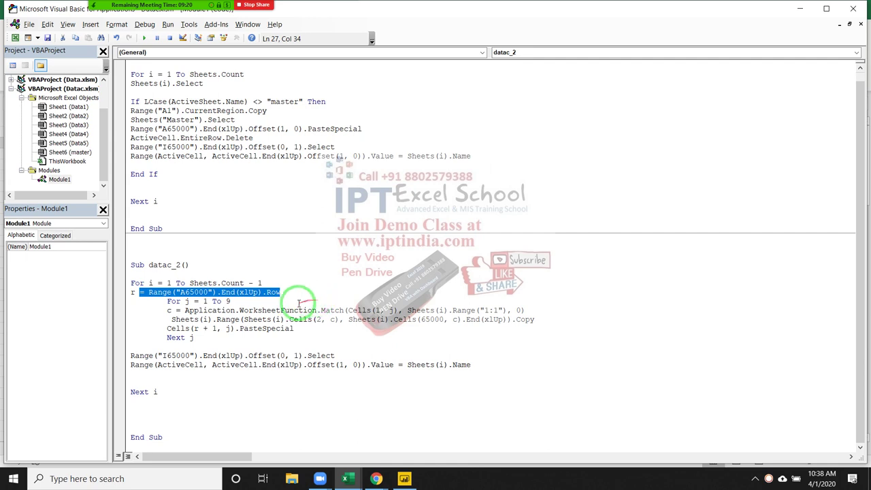
key("alt+F11")
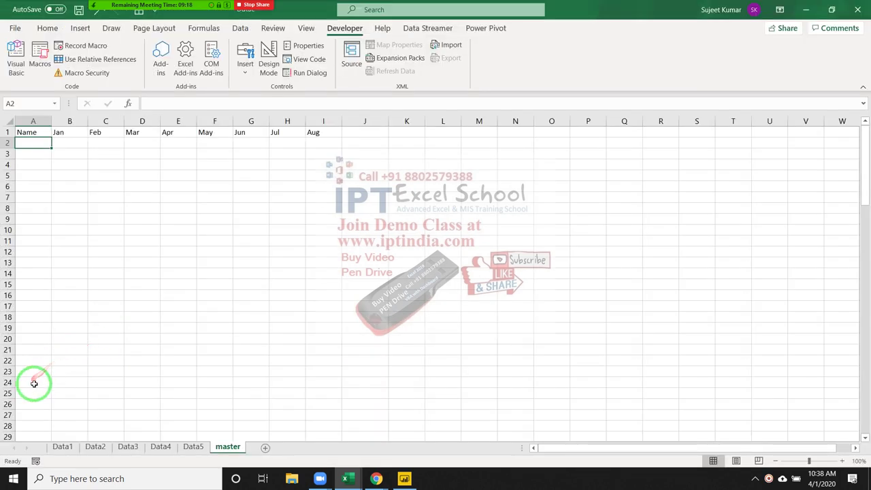
left_click(35, 383)
key("ctrl+Up")
key("Down")
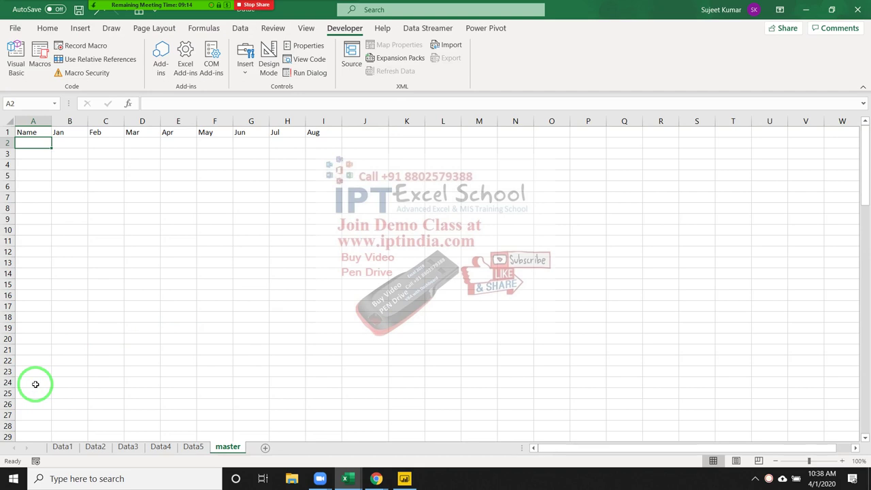
key("Up")
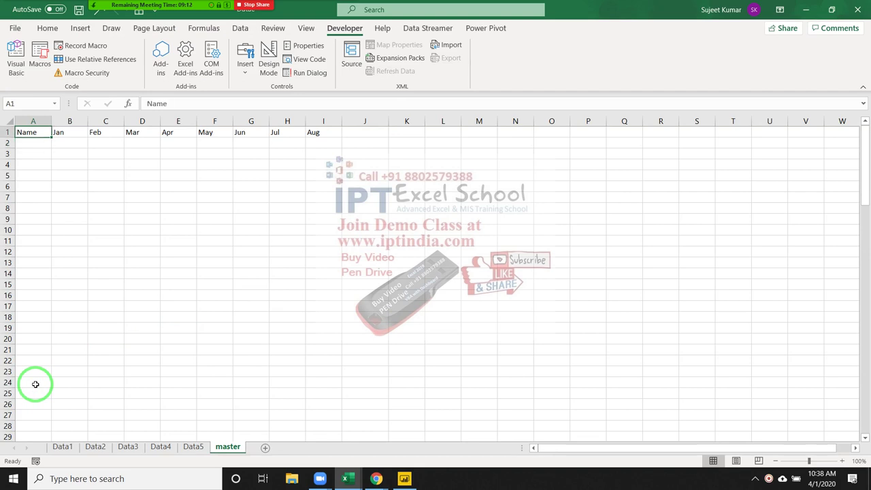
key("Down")
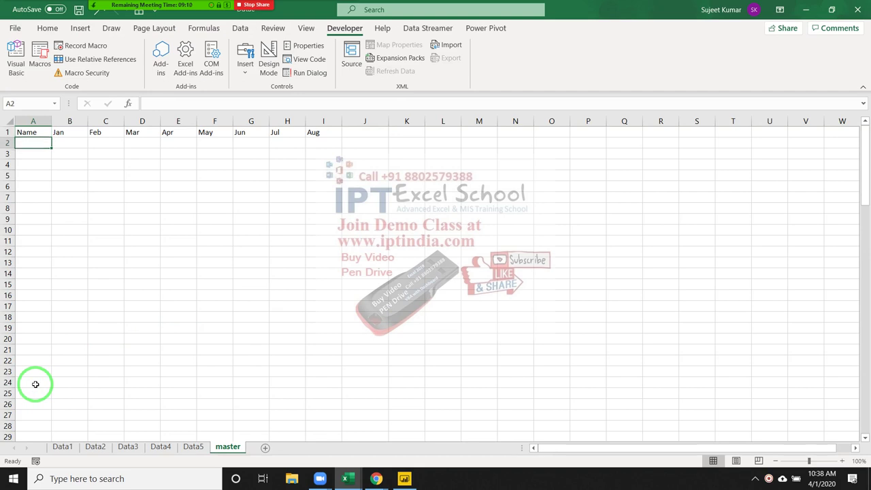
left_click(62, 447)
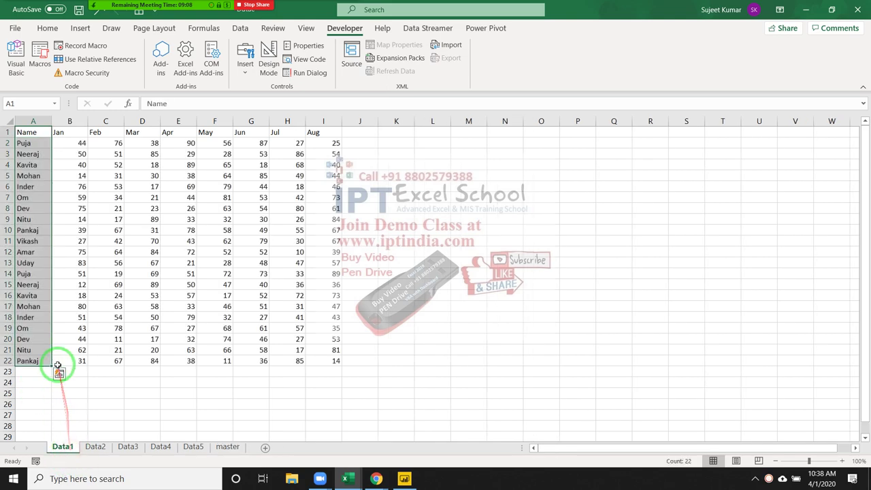
left_click(226, 447)
key("alt+F11")
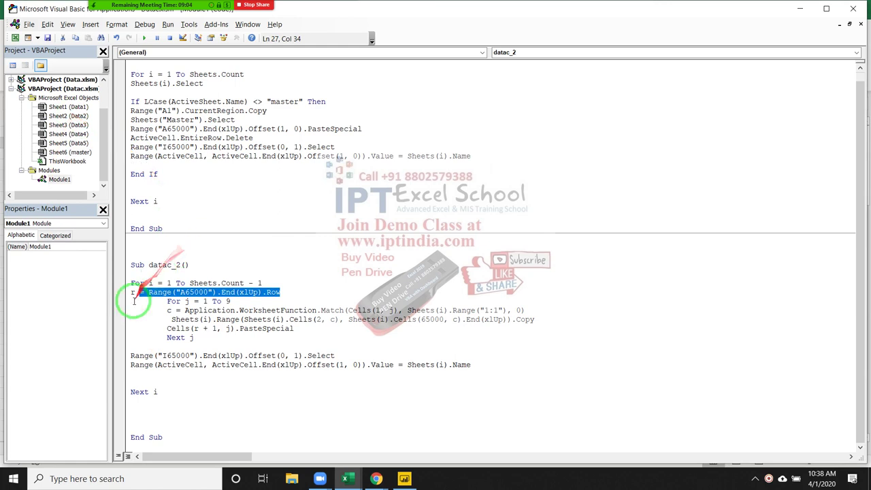
left_click(130, 294)
double_click(133, 293)
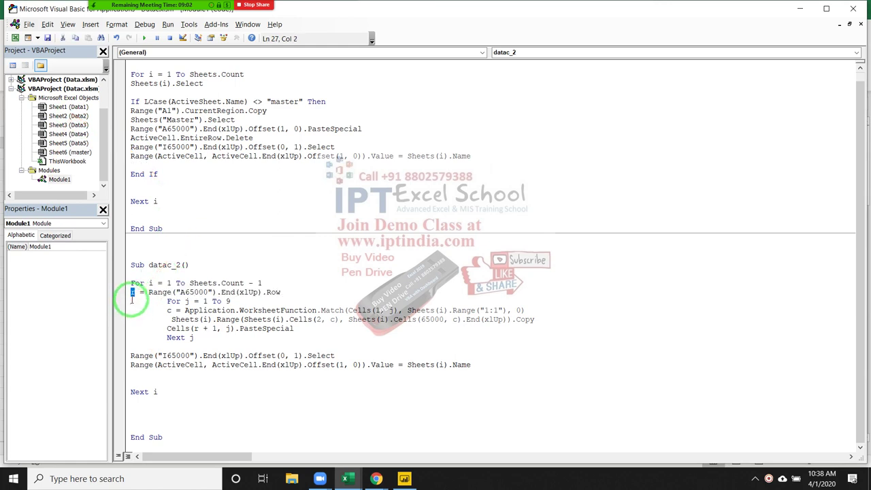
left_click_drag(185, 301, 232, 301)
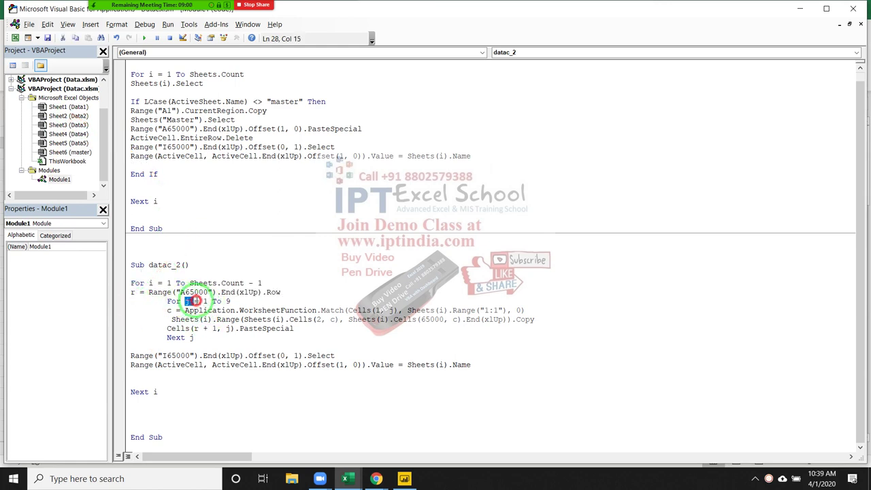
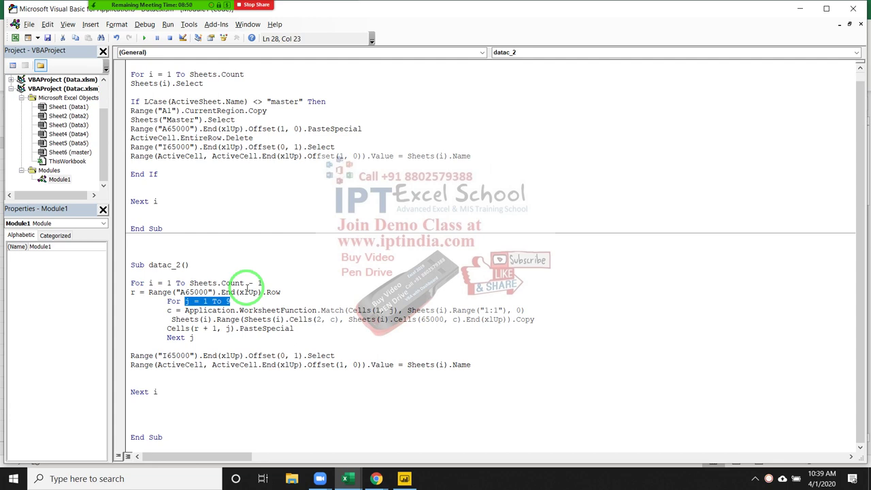
Point out the outer sheet loop, then look over sheets Data1 through Data5 and return to master
left_click(150, 282)
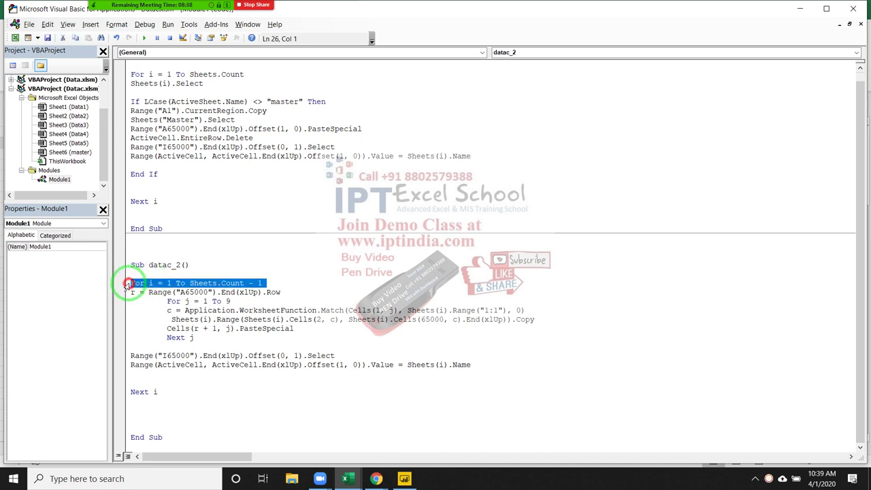
left_click(128, 283)
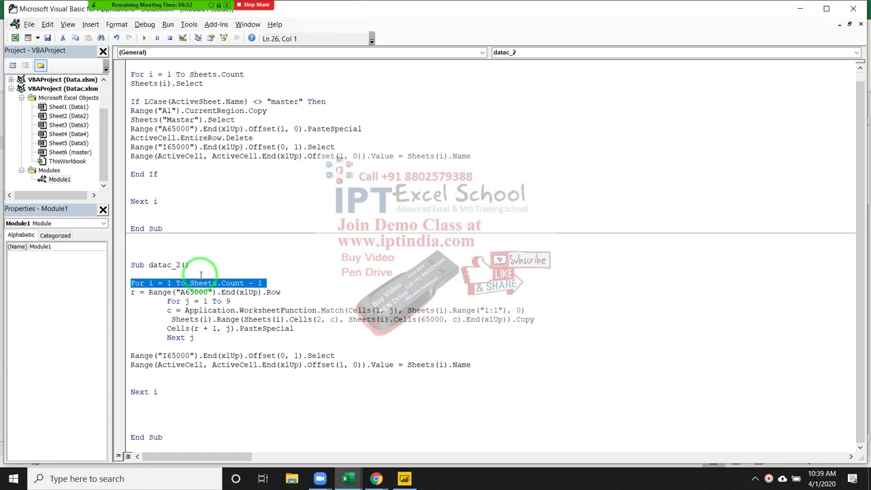
key("alt+F11")
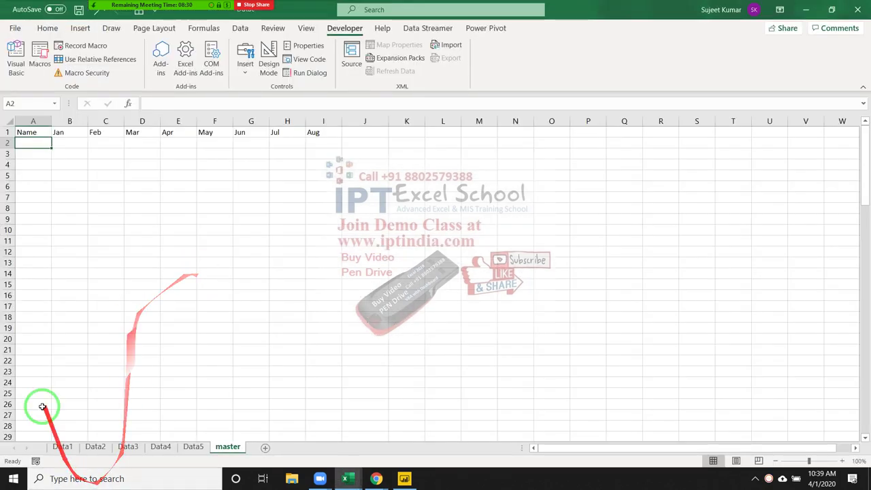
left_click(63, 447)
left_click(95, 446)
left_click(128, 447)
left_click(161, 447)
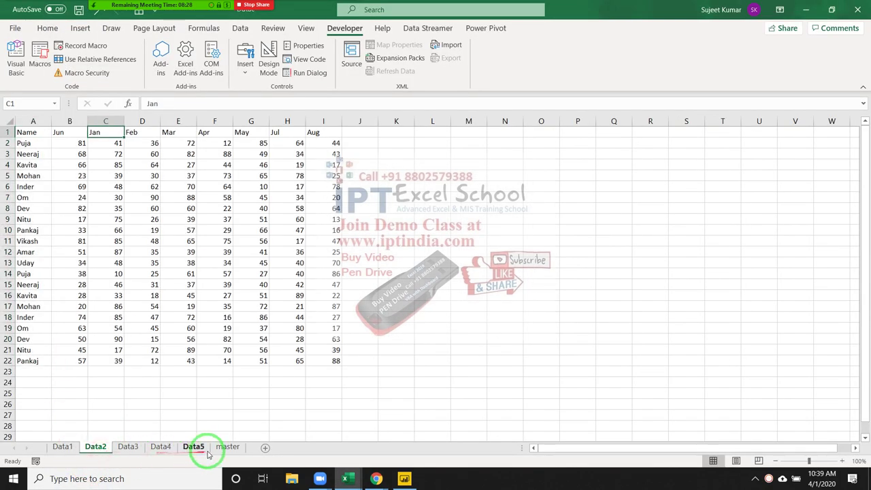
left_click(193, 446)
left_click(227, 446)
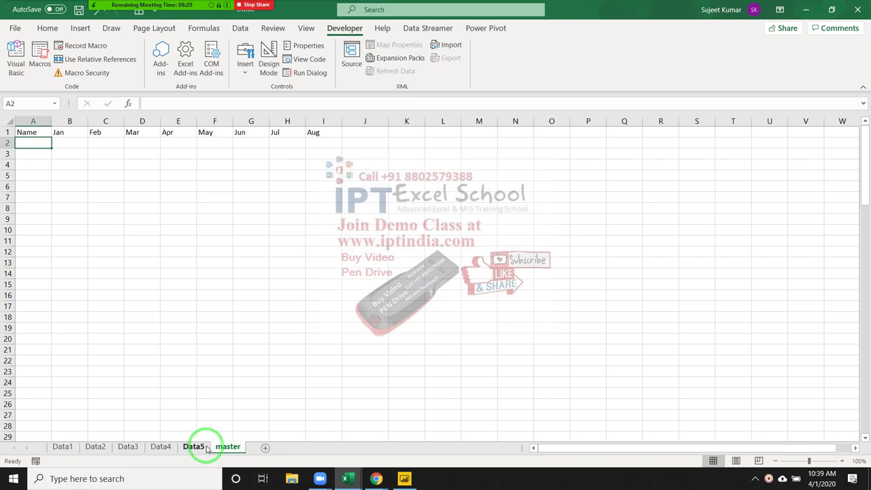
Compare the inner column loop with the nine master headers, Name through Aug
left_click_drag(192, 443, 72, 446)
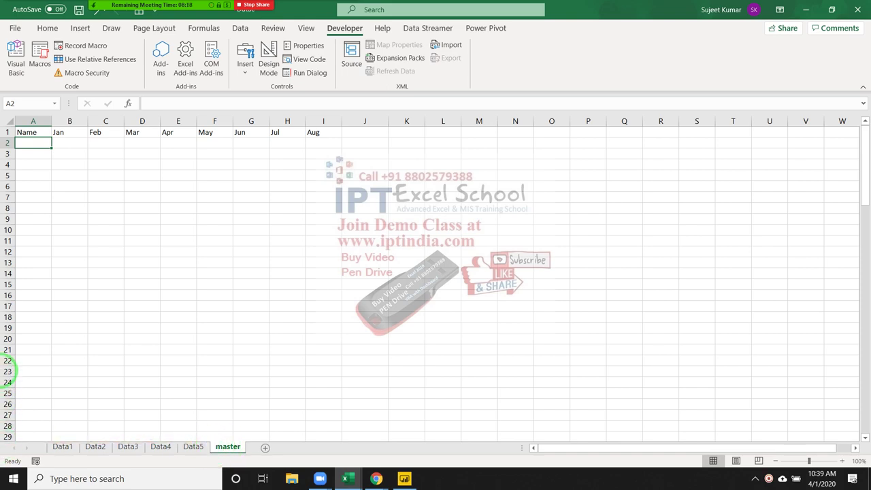
key("alt+F11")
left_click_drag(43, 380, 122, 354)
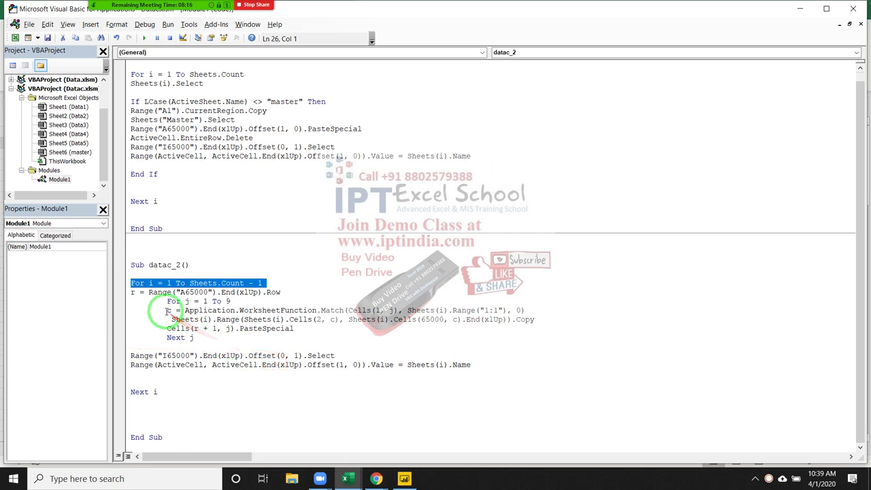
mouse_move(167, 301)
left_mouse_down()
mouse_move(235, 320)
mouse_move(233, 340)
left_mouse_up()
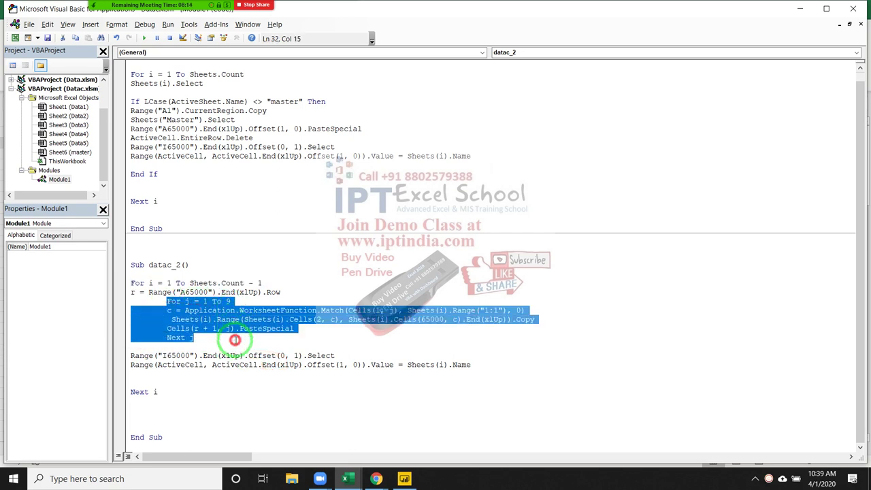
key("alt+F11")
left_click_drag(27, 132, 314, 132)
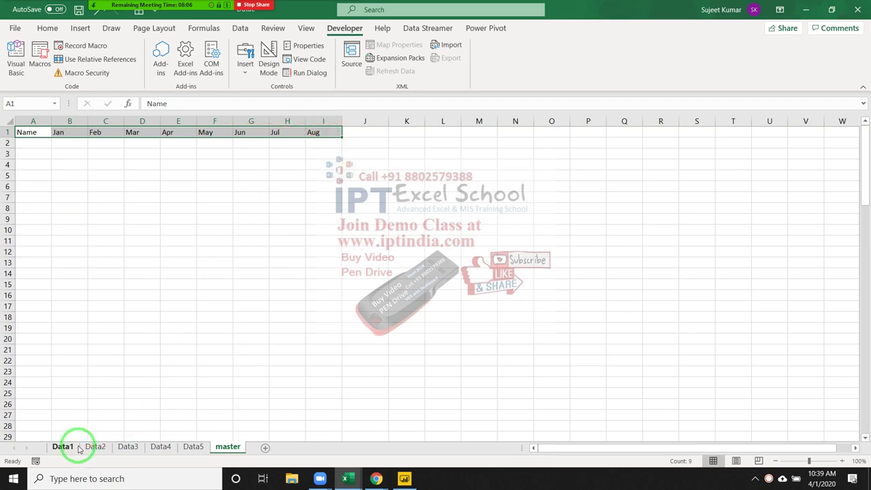
key("alt+F11")
Rename the Match result variable from x to c and go back to the workbook
left_click(169, 312)
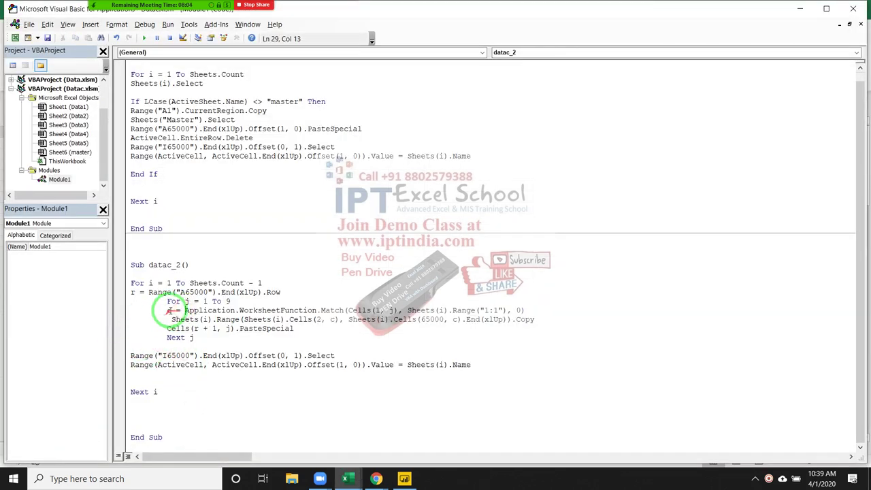
type("c")
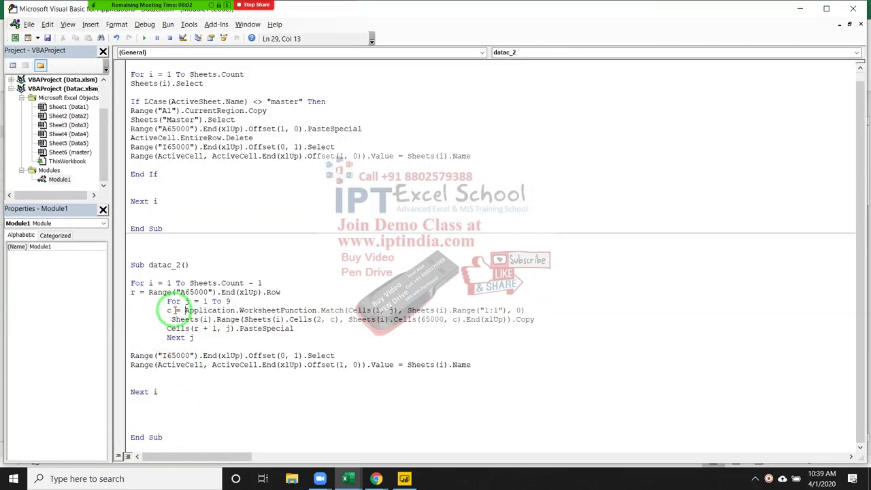
key("alt+F11")
left_click(70, 175)
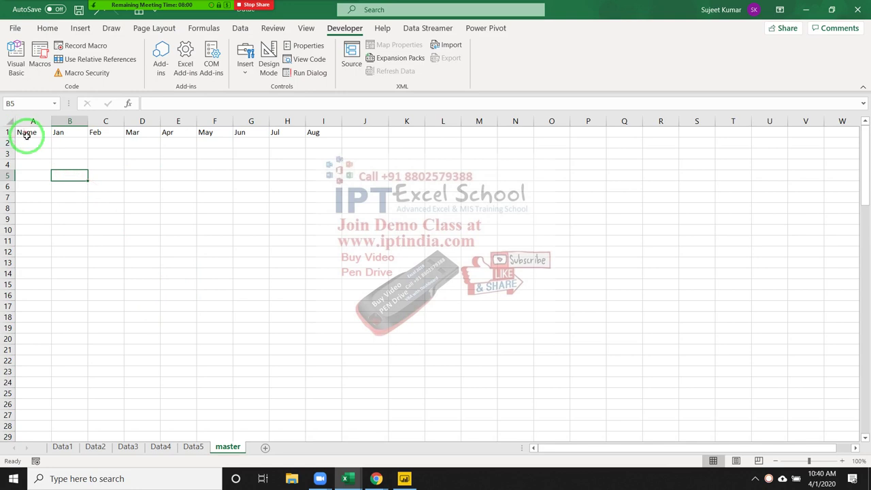
Enter a MATCH formula in master A2 that looks up A1 in Data1's row 1
left_click(27, 136)
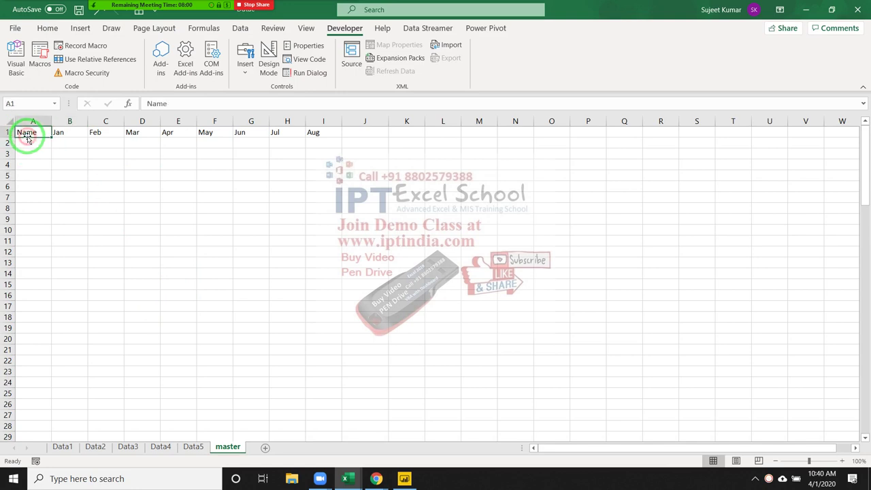
left_click(68, 447)
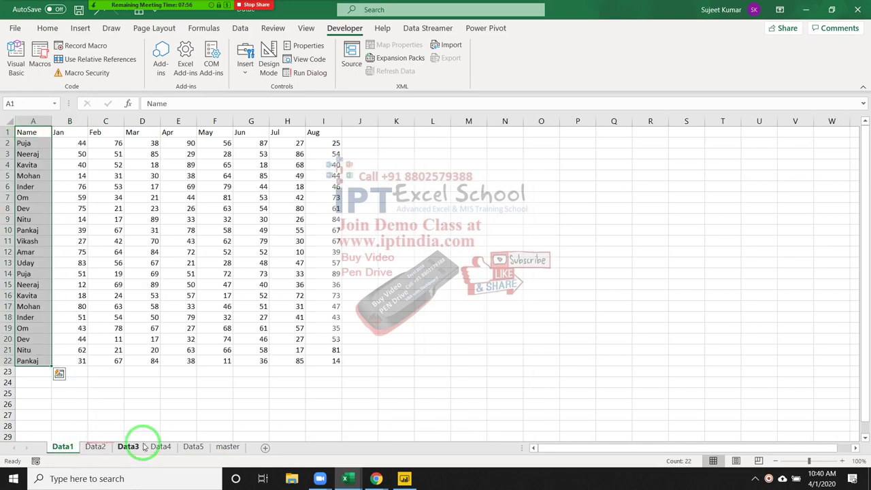
left_click(228, 446)
left_click(29, 142)
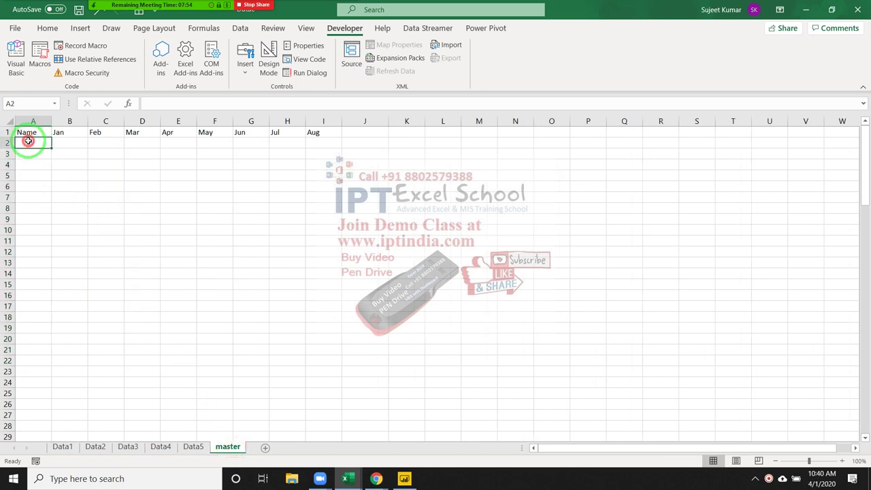
type("=mat")
key("Tab")
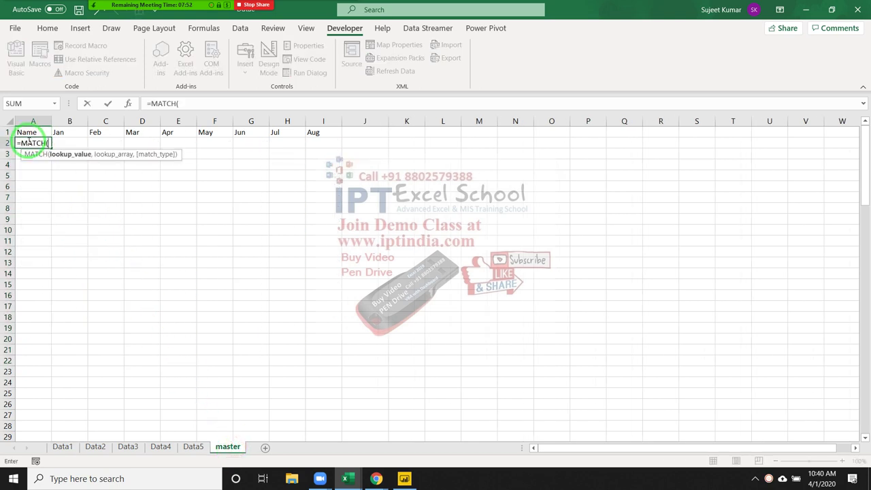
type("A1,")
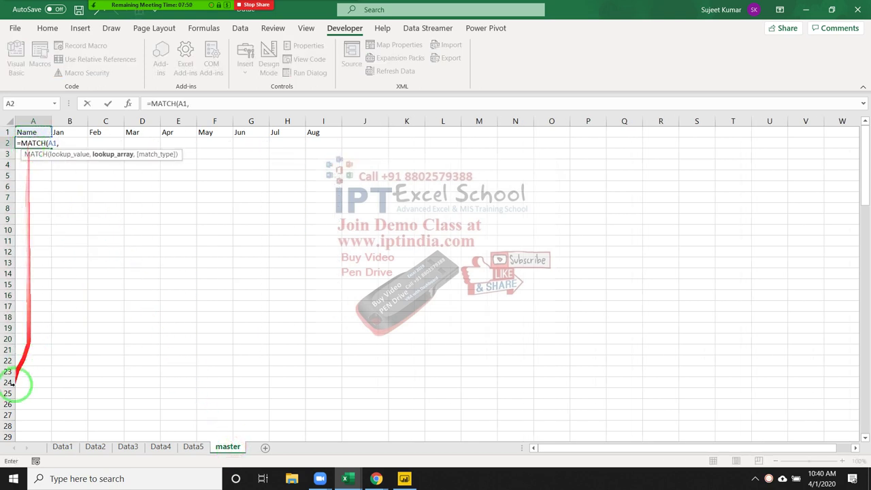
left_click(57, 444)
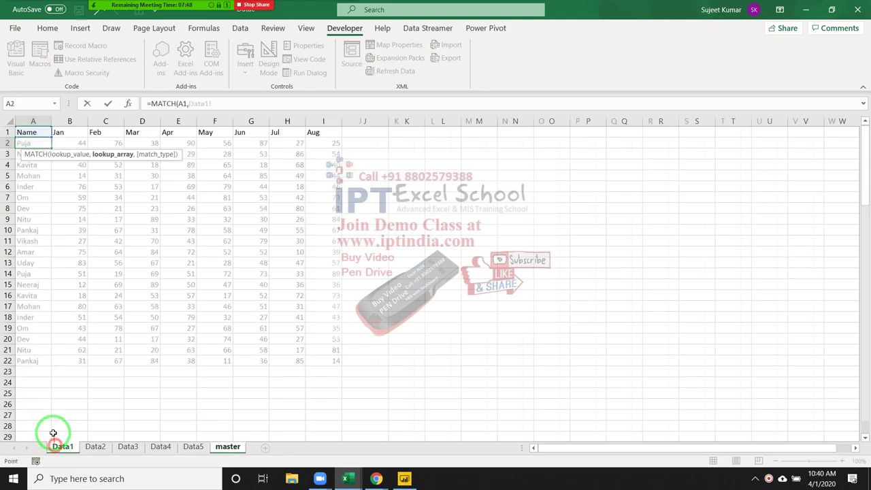
left_click(6, 132)
key("Return")
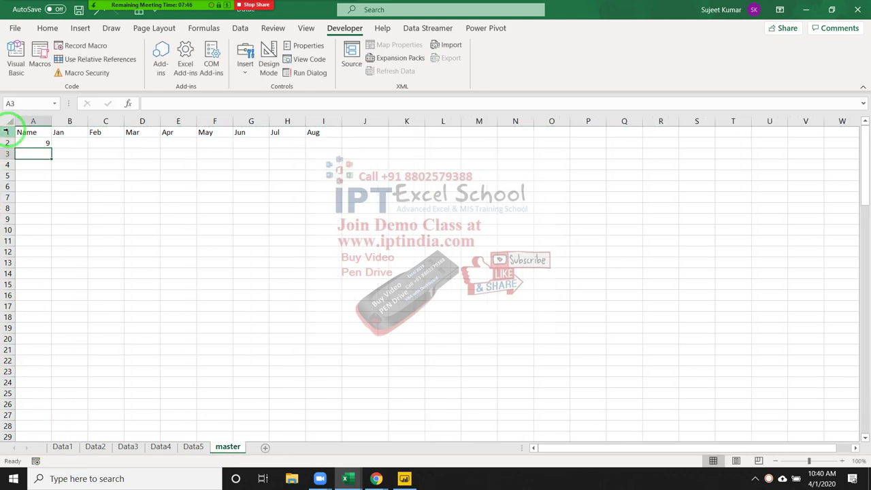
Make it =MATCH(A1,Data1!1:1,0), fill it across to I2, then clear the test row
key("Up")
key("shift+Right")
key("shift+Right")
key("shift+Right")
key("shift+Right")
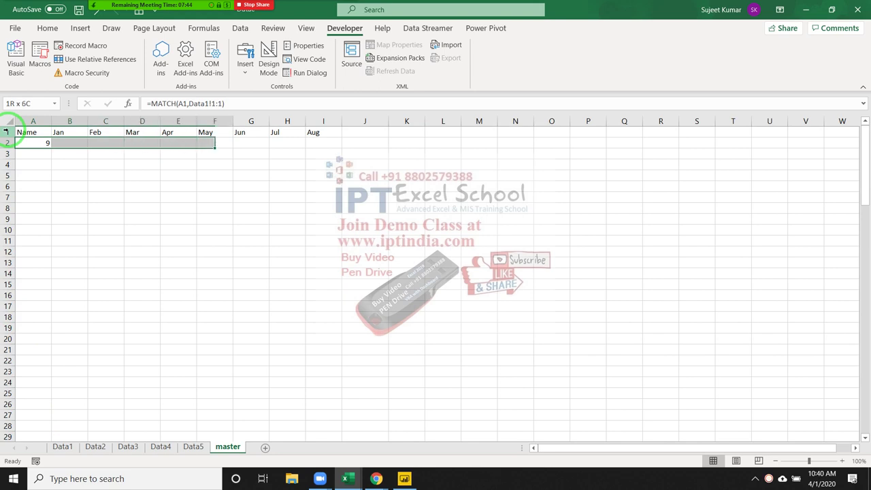
key("shift+Right")
key("shift+Right")
left_click(267, 101)
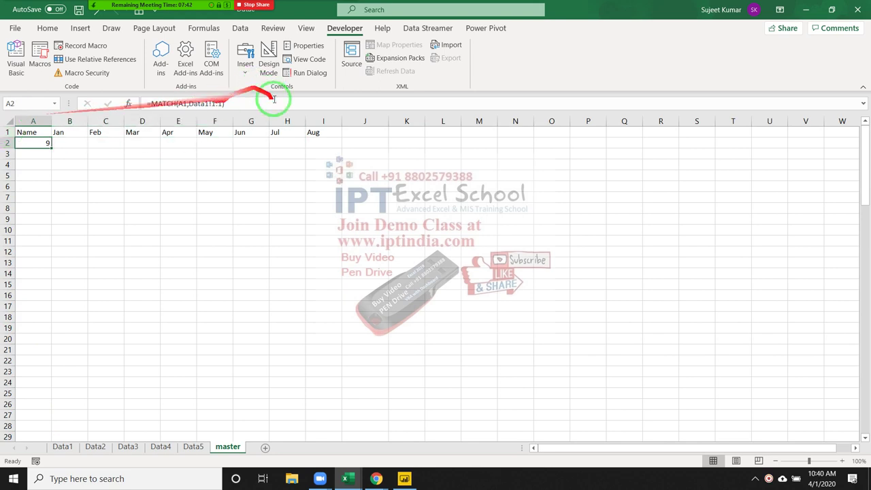
key("BackSpace")
type(",")
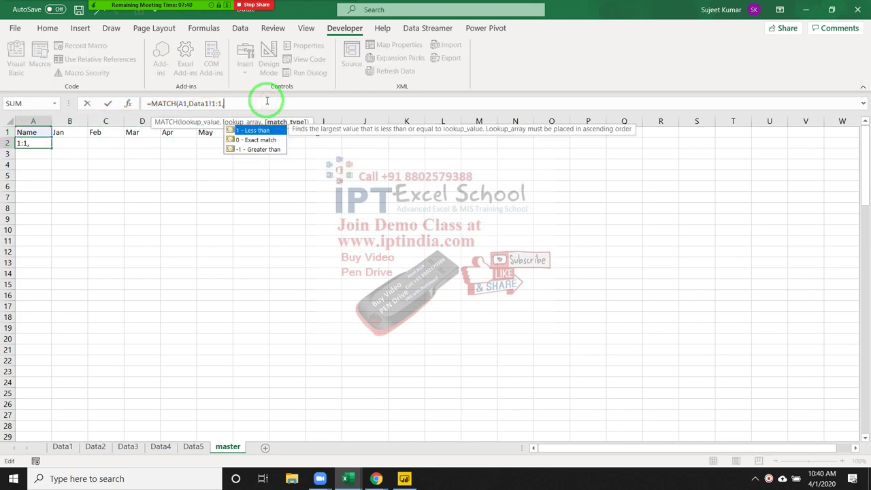
type("0)")
key("ctrl+Return")
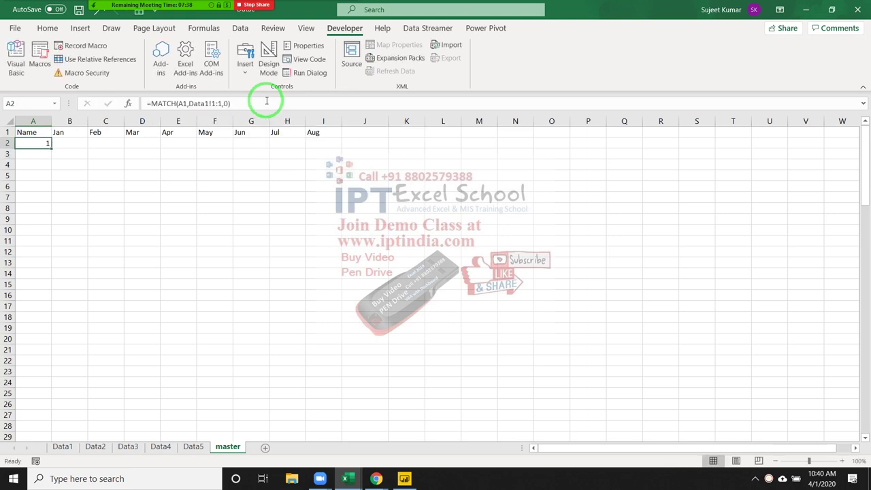
key("shift+Right")
key("shift+Right")
key("shift+Right")
key("shift+Right")
key("shift+Right")
key("shift+Right")
key("shift+Right")
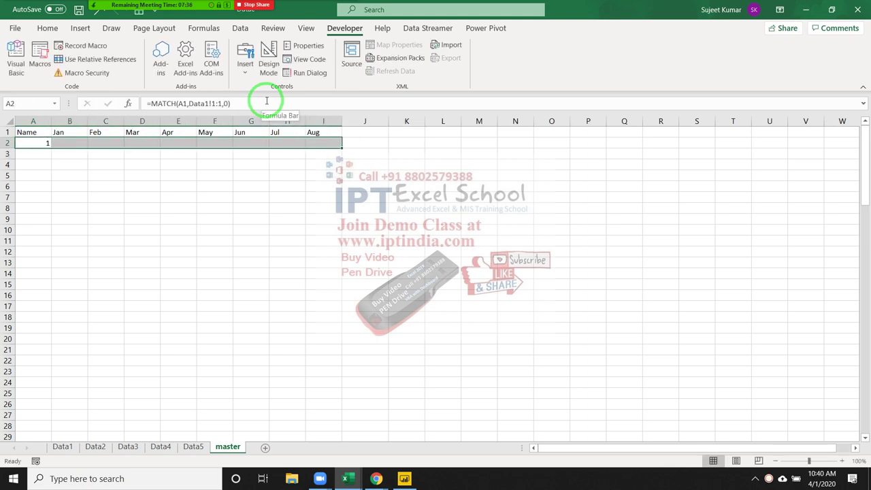
key("ctrl+r")
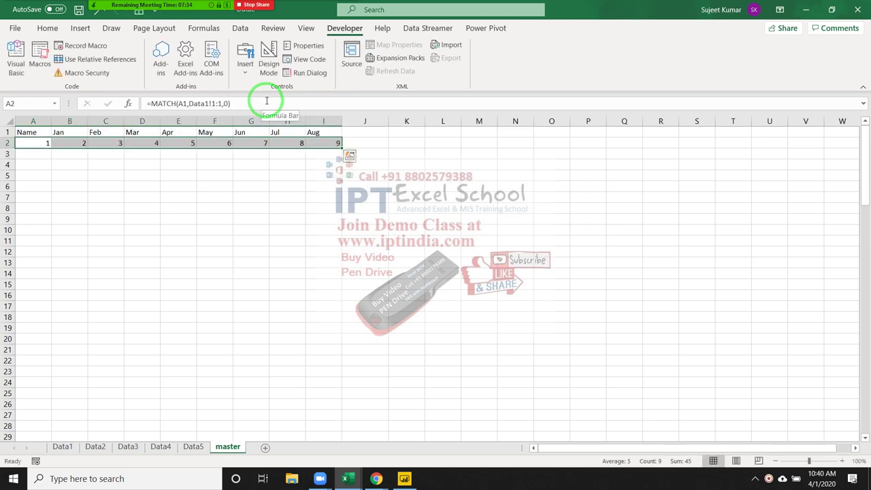
key("Delete")
key("alt+F11")
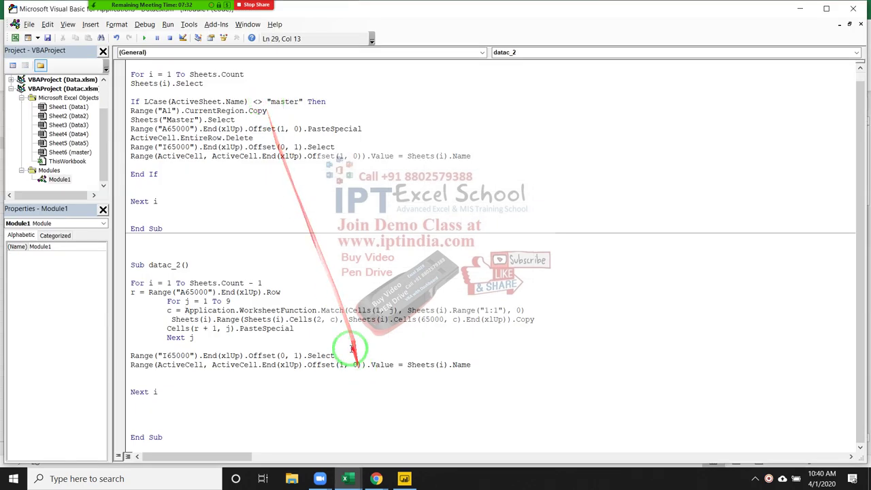
Examine the WorksheetFunction.Match line, editing its lookup value and highlighting its arguments
double_click(307, 311)
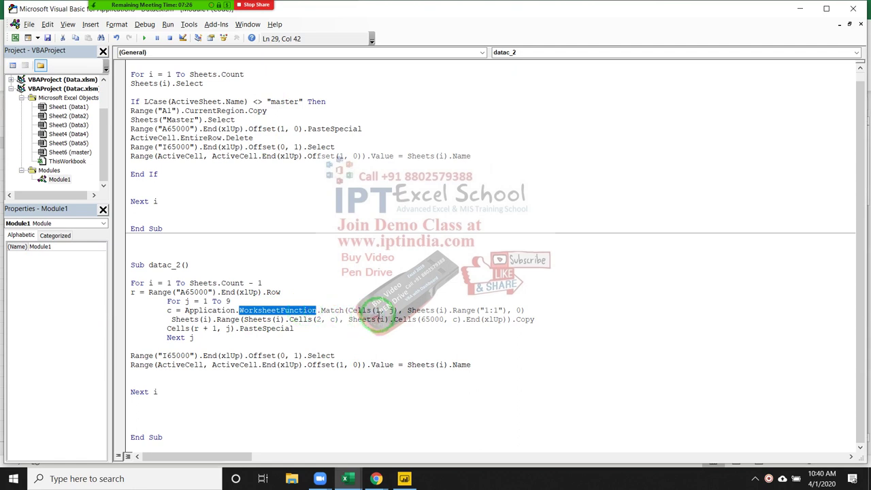
left_click(393, 311)
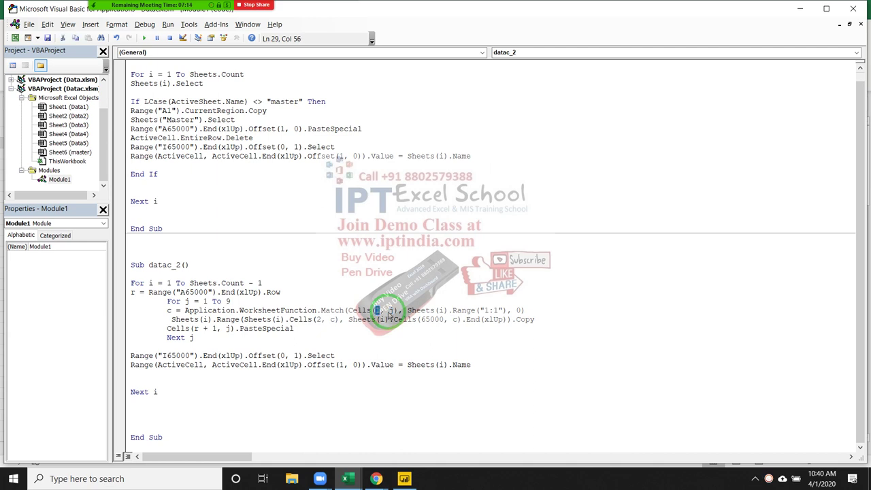
type("1")
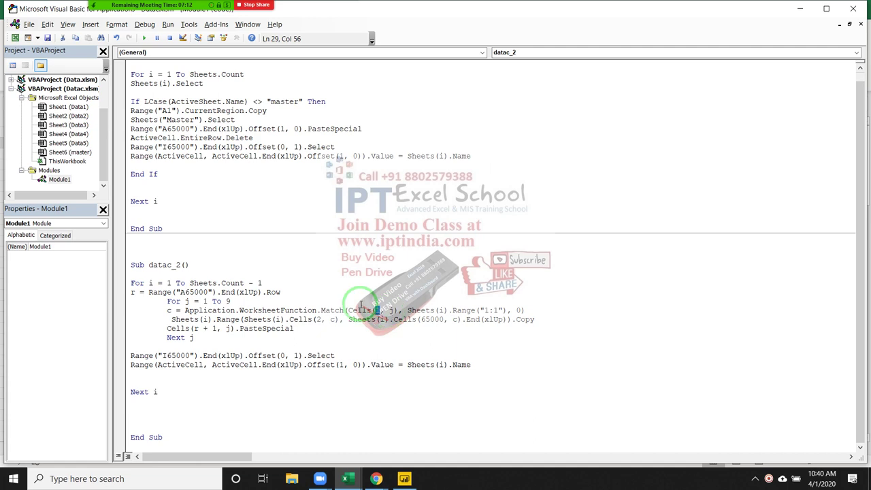
left_click(406, 311)
left_click_drag(406, 310, 506, 310)
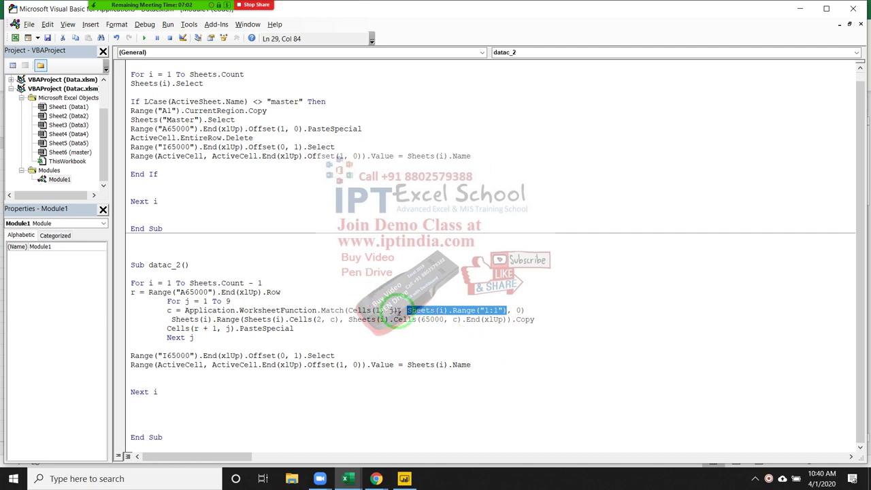
left_click(397, 311)
left_click_drag(397, 312, 361, 310)
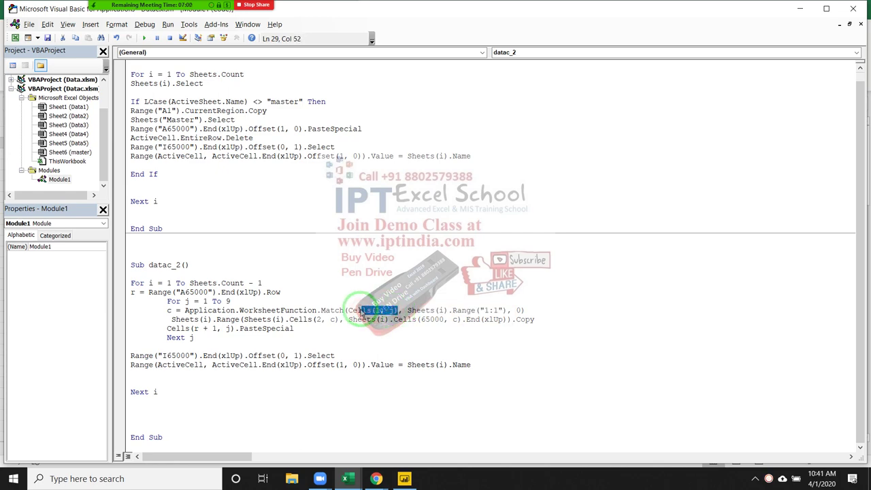
Step across the master headers Name, Jan and Feb, then return to the code
key("alt+F11")
left_click(32, 133)
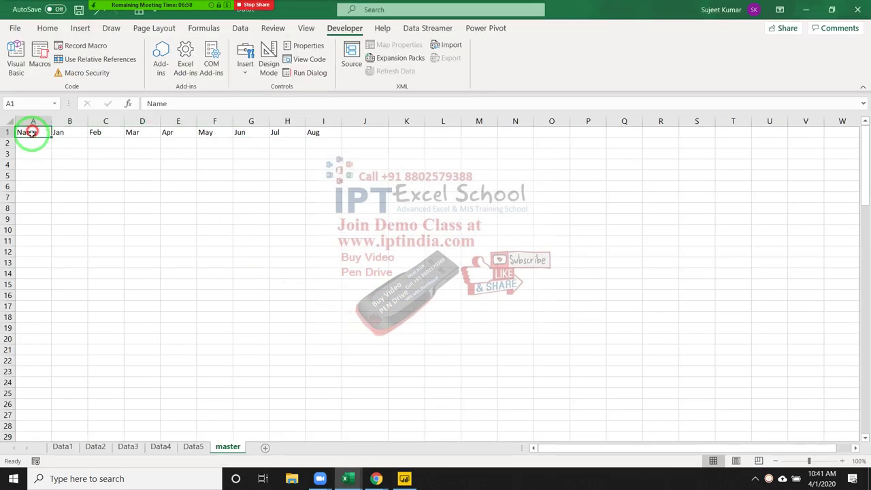
key("Right")
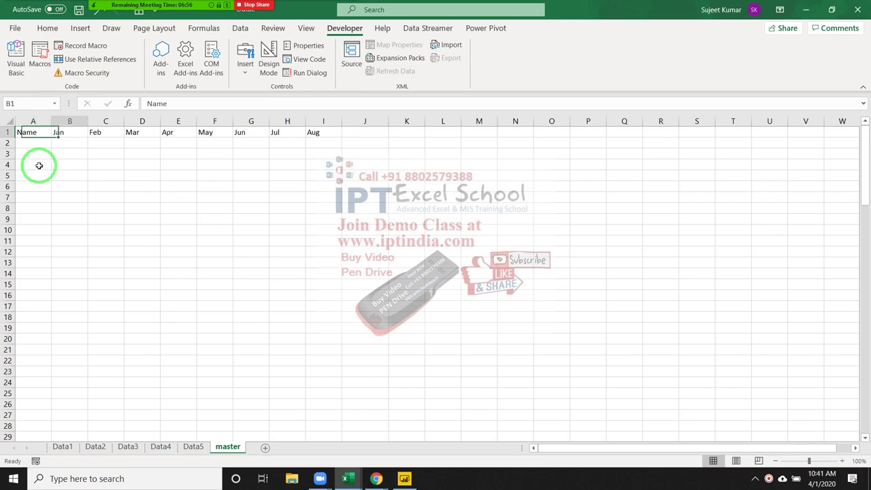
key("Right")
key("Left")
key("Left")
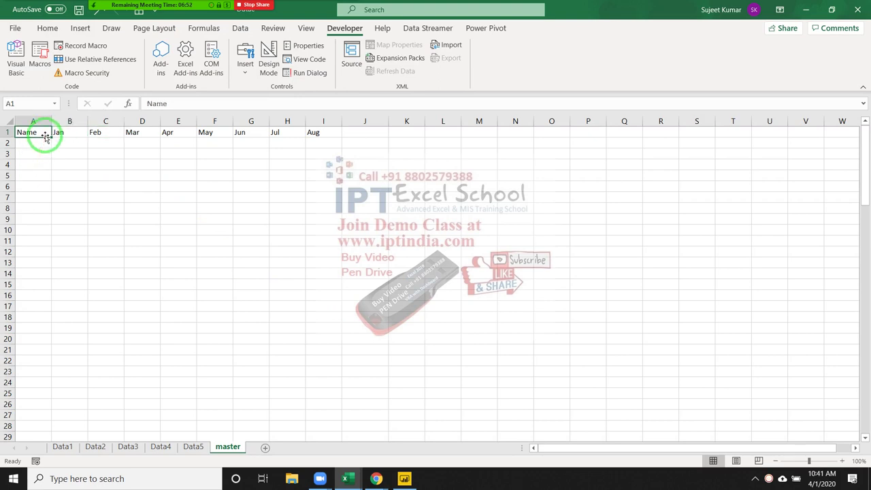
key("Right")
key("Right")
key("Right")
key("Left")
key("Left")
key("Left")
key("alt+Tab")
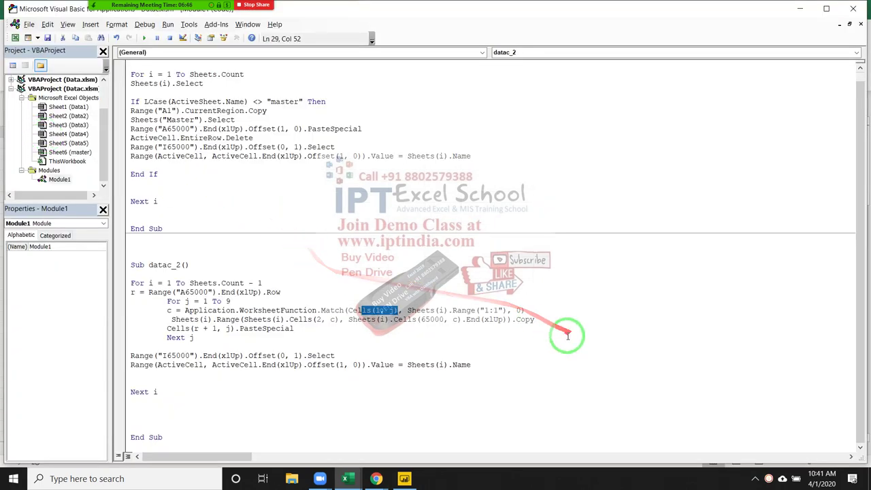
Change the copy line's first Cells argument to 2, giving Cells(2, c)
left_click(458, 310)
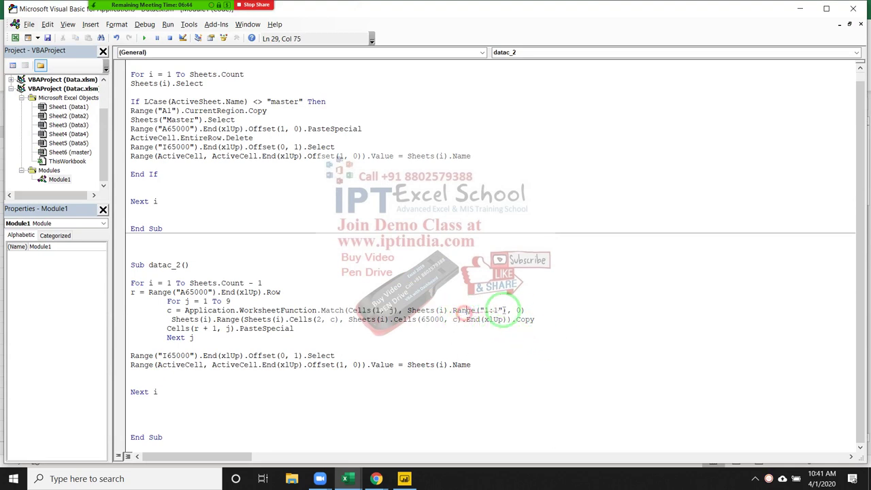
left_click(520, 310)
left_click_drag(524, 311, 313, 303)
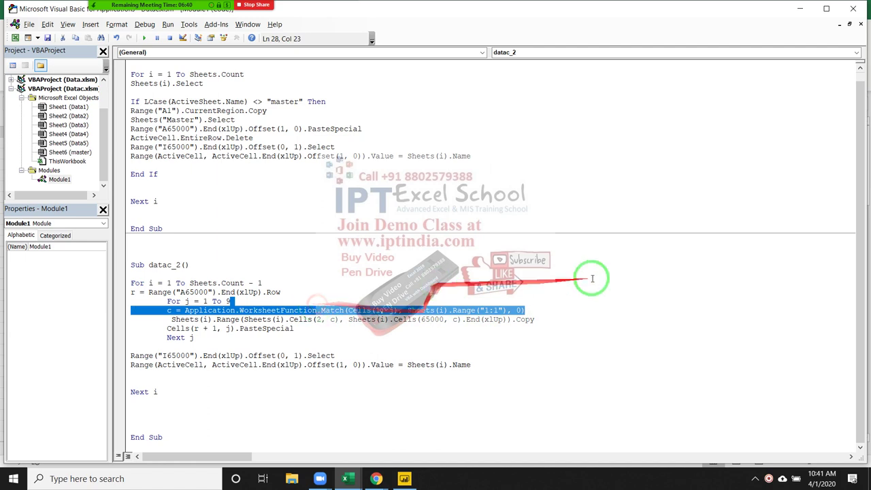
left_click(277, 334)
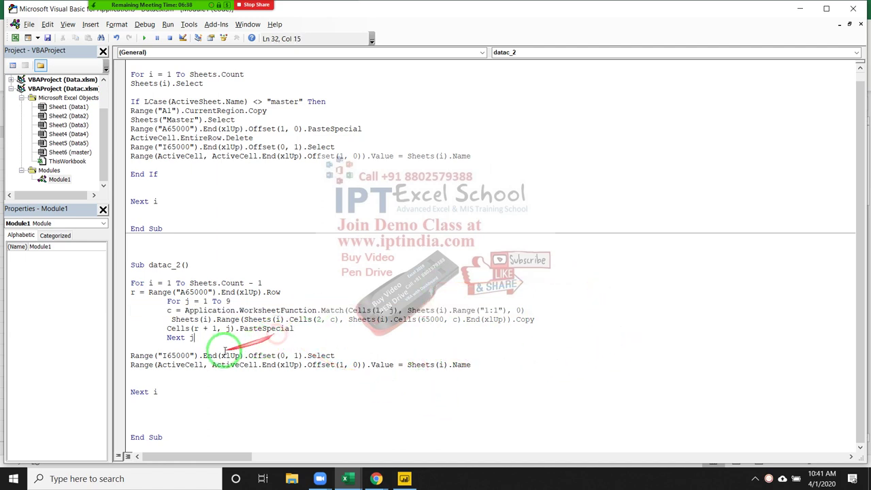
double_click(204, 319)
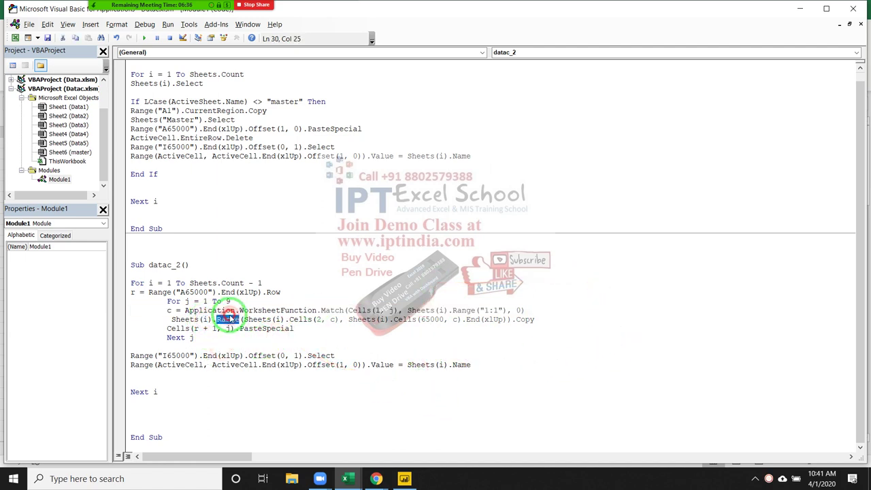
left_click(315, 319)
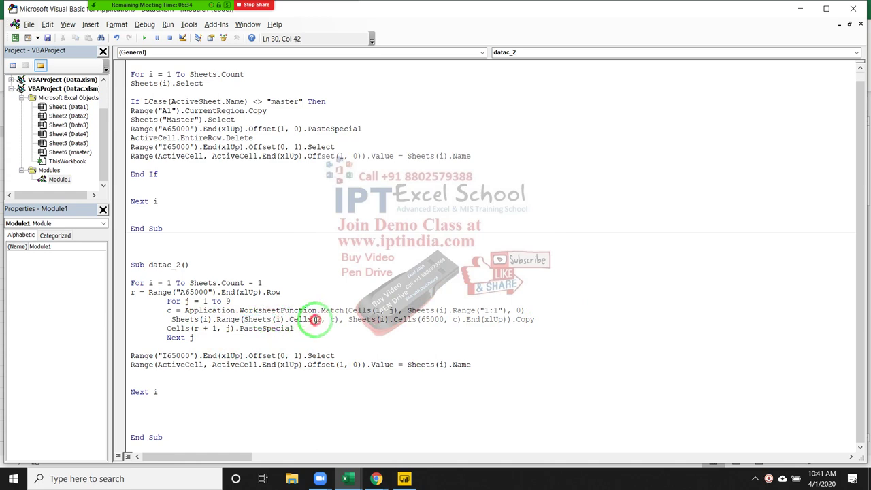
type("2")
left_click(330, 320)
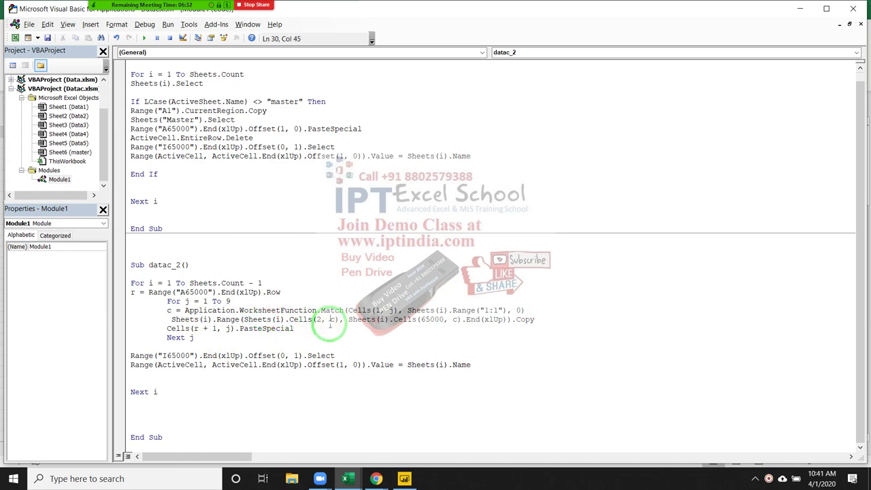
Show the Data1 names range A2:A22 alongside the macro code
key("alt+F11")
left_click(62, 447)
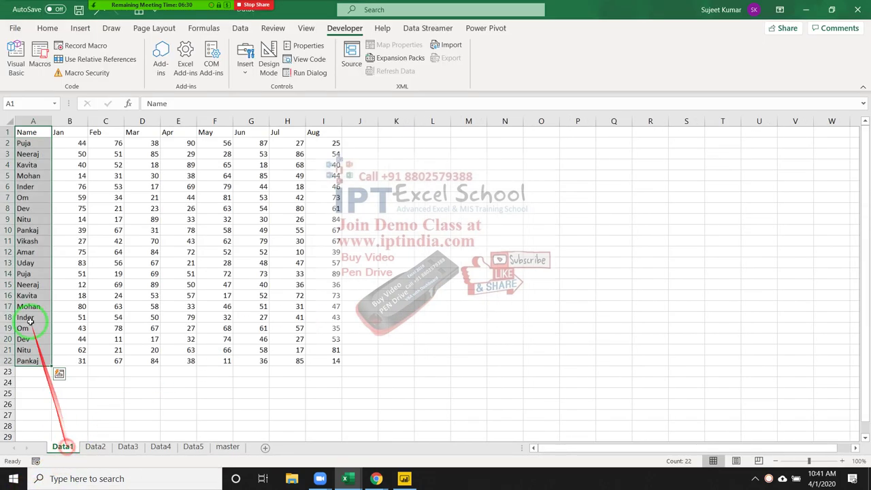
left_click(29, 143)
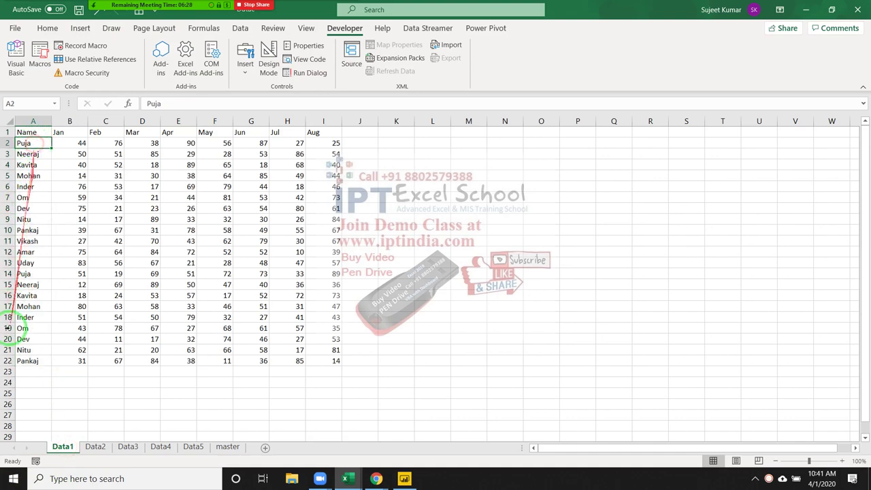
left_click(31, 358, "shift")
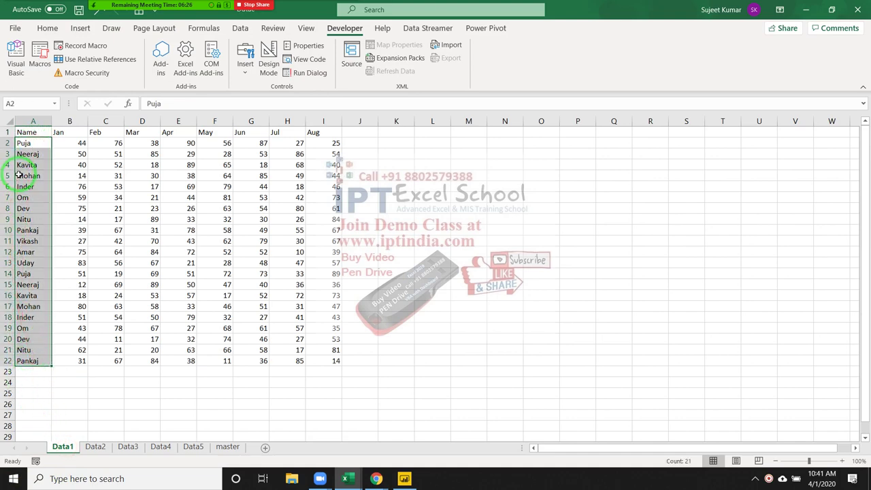
key("alt+F11")
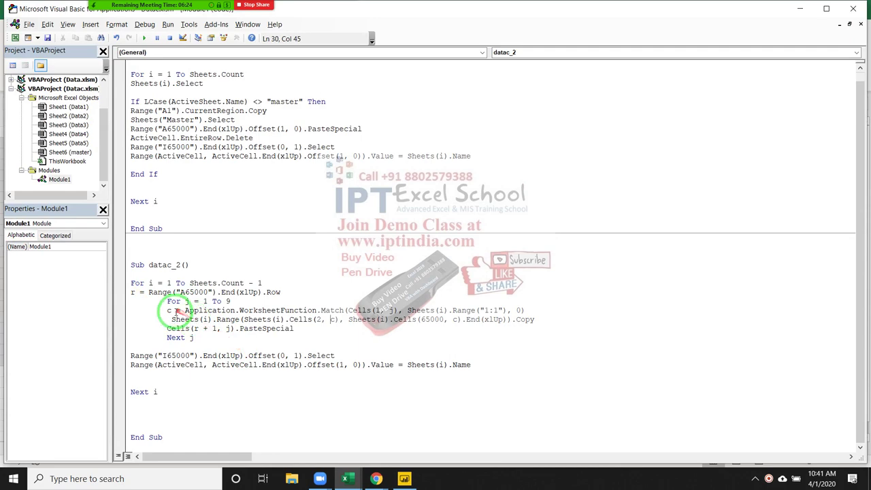
key("alt+F11")
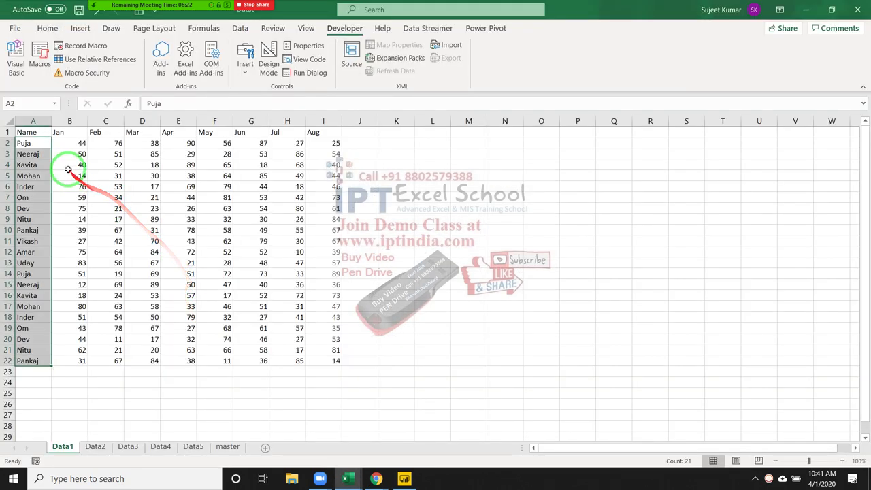
key("alt+F11")
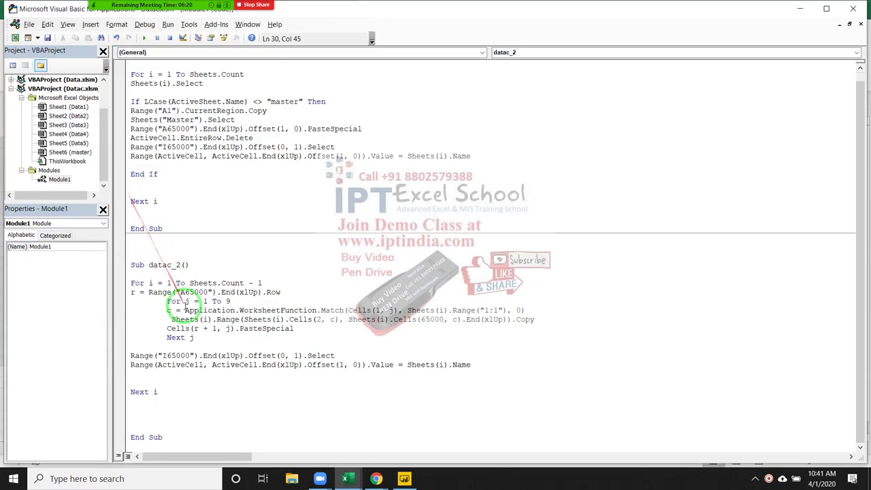
Walk through the Match expression, the copy range's start and end cells, and the paste line
left_click(169, 308)
left_click(183, 310)
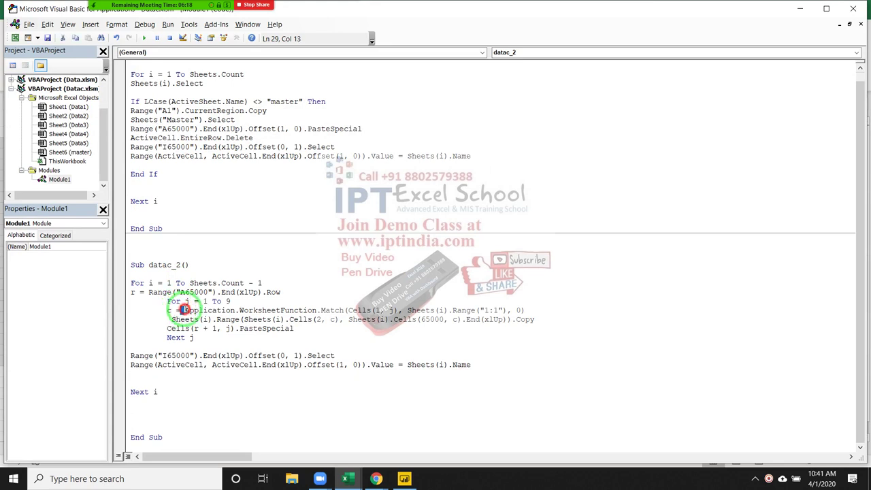
left_click_drag(183, 311, 189, 309)
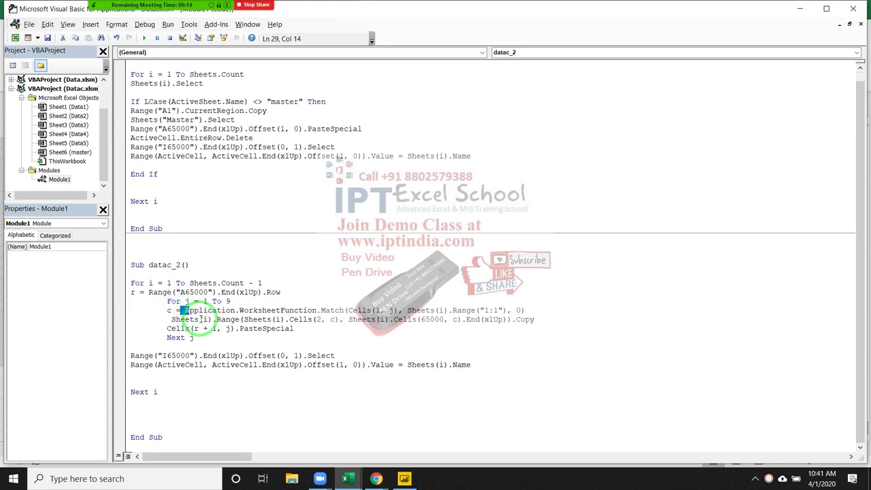
left_click(205, 320)
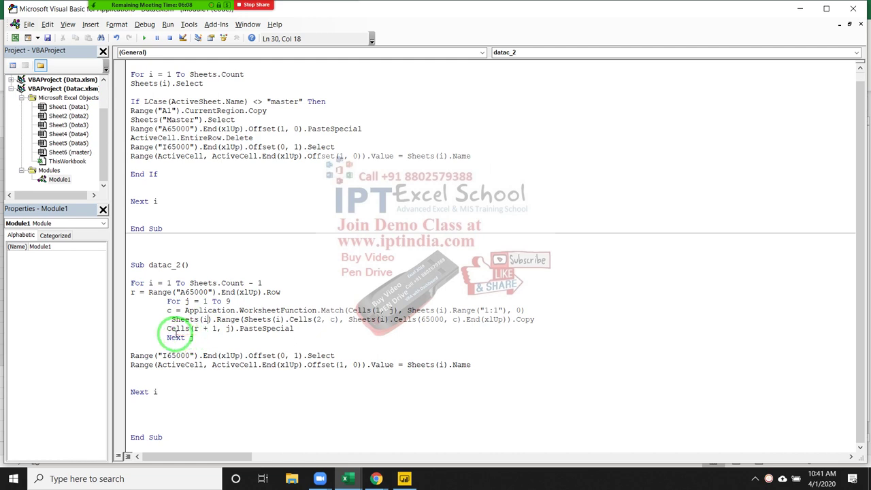
mouse_move(180, 337)
left_mouse_down()
mouse_move(295, 328)
mouse_move(435, 332)
left_mouse_up()
left_click(511, 328)
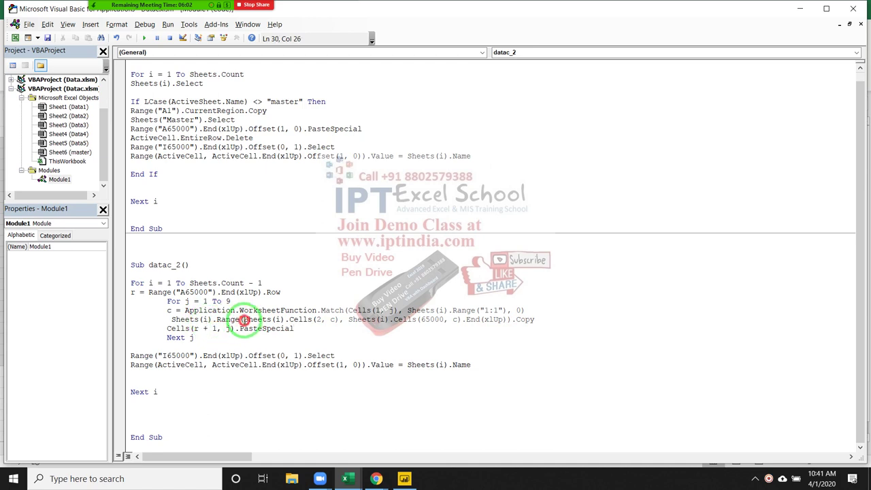
left_click_drag(243, 320, 340, 321)
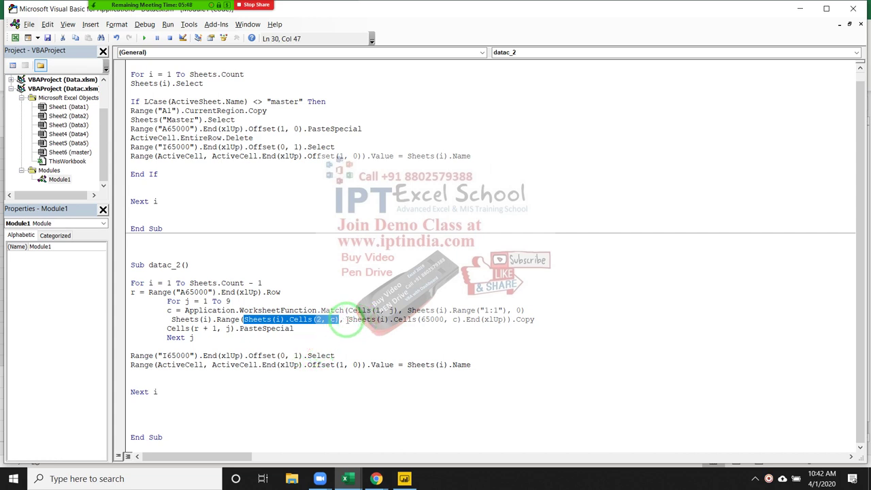
mouse_move(349, 319)
left_mouse_down()
mouse_move(523, 320)
mouse_move(508, 320)
left_mouse_up()
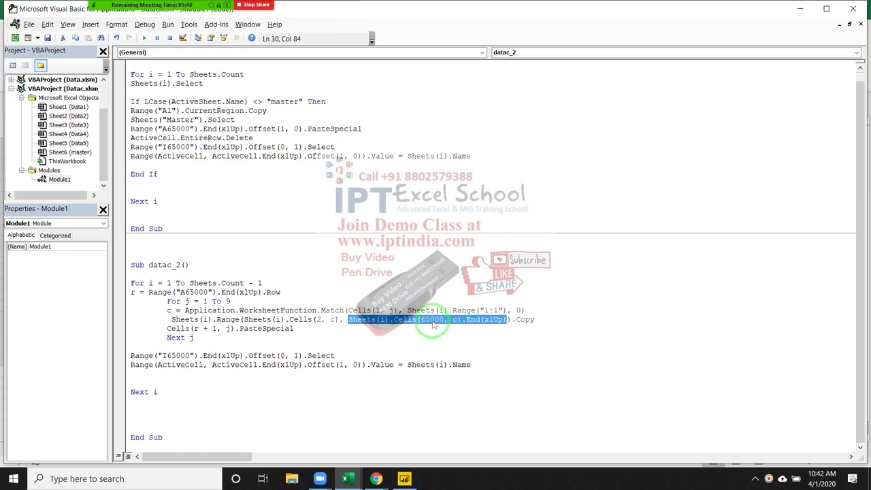
Show in the workbook that the names run from A2 down to A22
key("alt+F11")
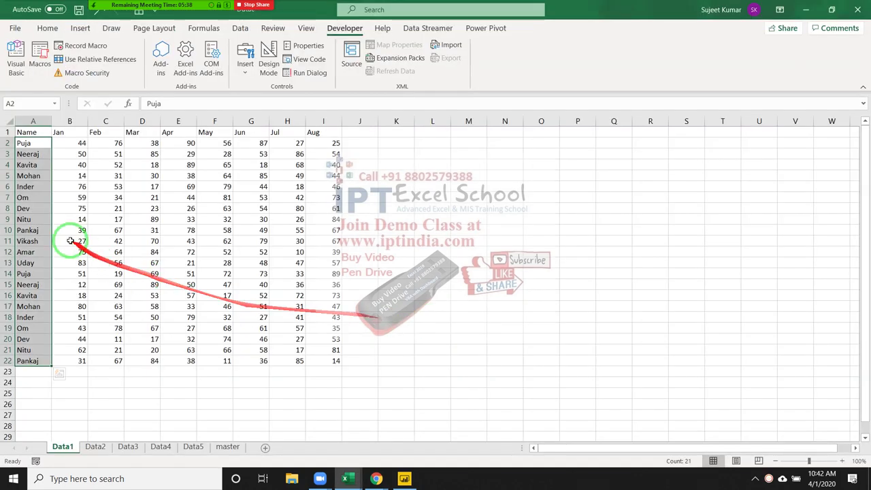
left_click(20, 133)
key("ctrl+Down")
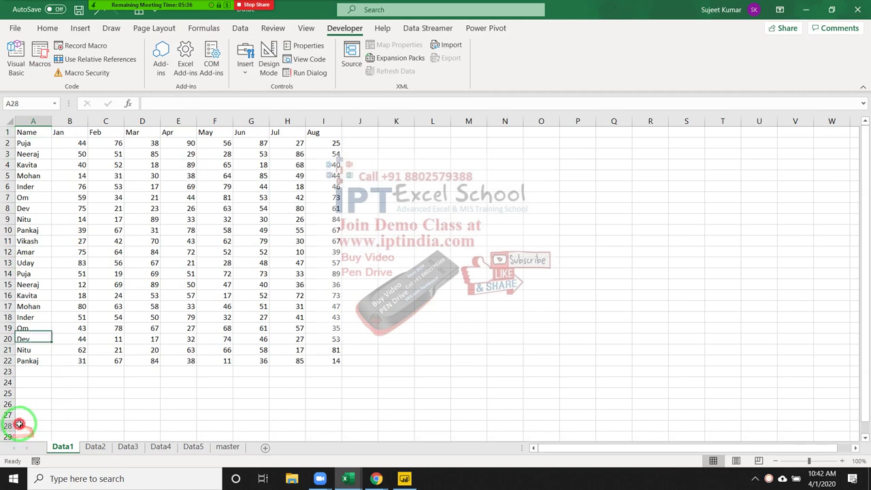
left_click(23, 143, "shift")
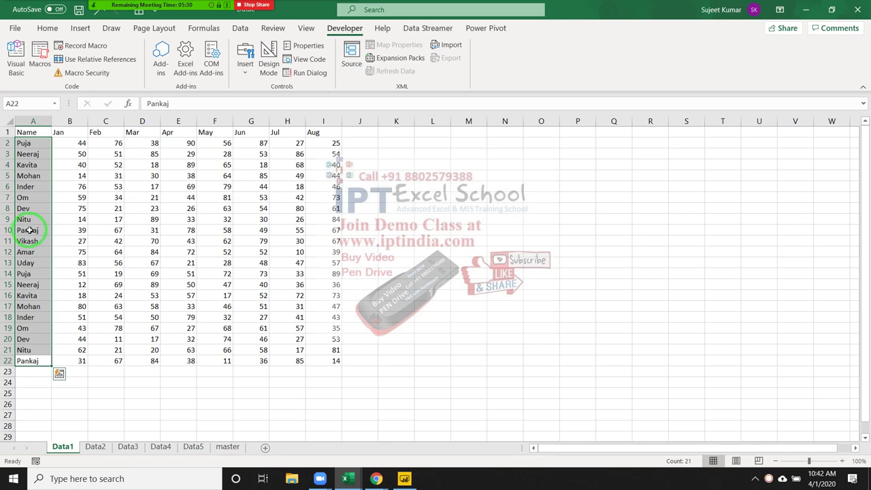
key("alt+F11")
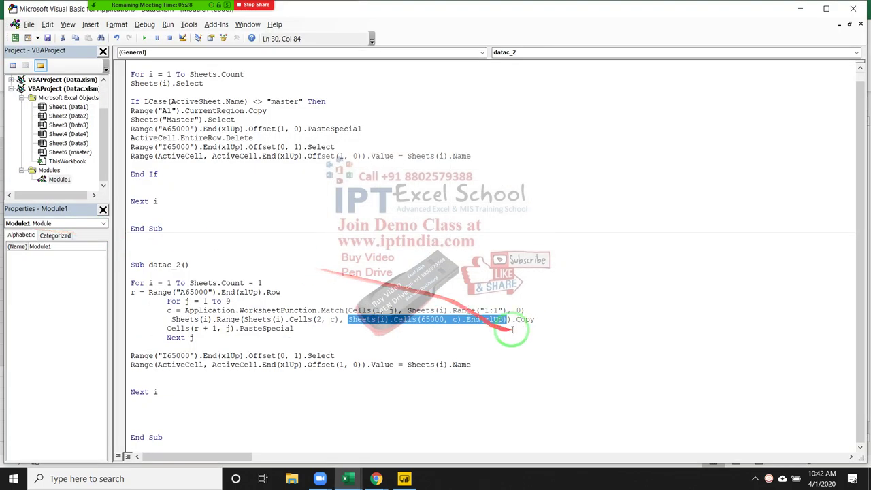
Point out the destination offset r + 1 and the line finding master's last row
left_click(536, 319)
left_click(178, 329)
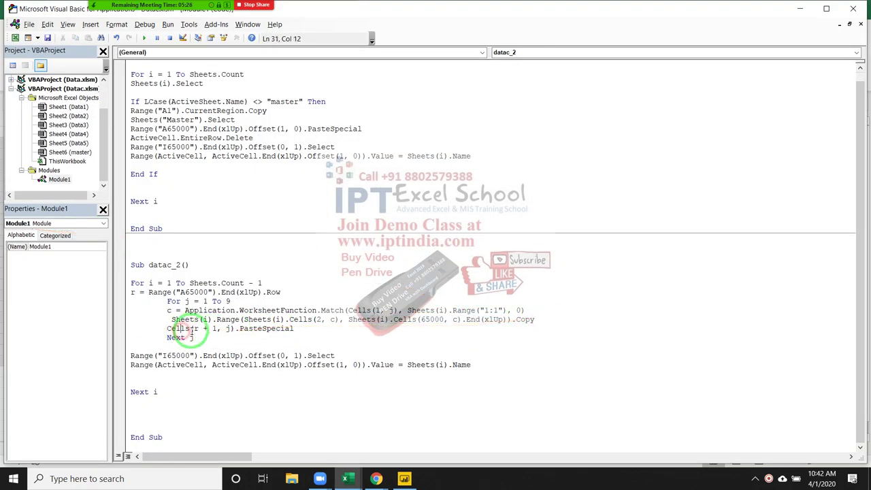
left_click_drag(193, 329, 217, 328)
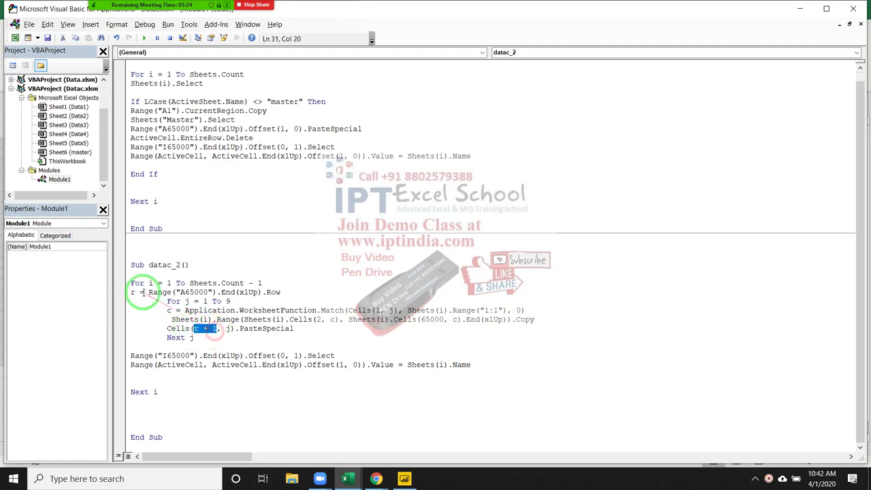
left_click_drag(133, 291, 171, 300)
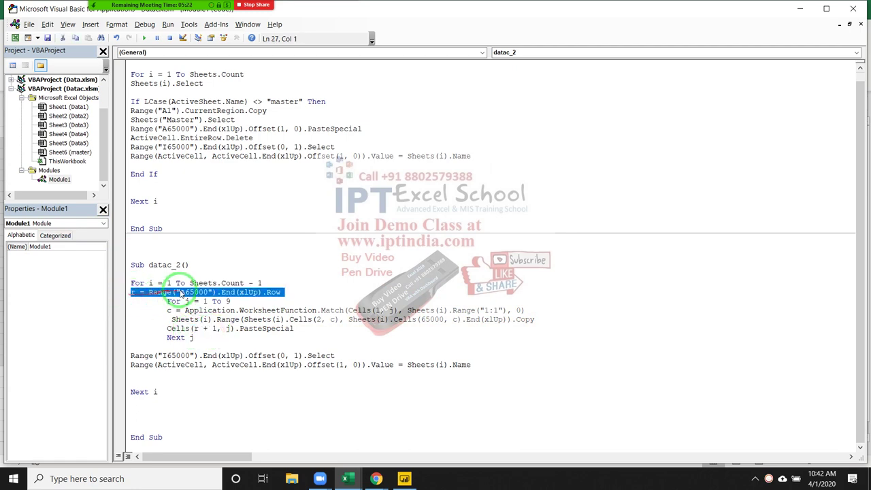
key("alt+F11")
Select master A2, then highlight Cells(r + 1, j) and the inner loop through Next j
left_click(223, 448)
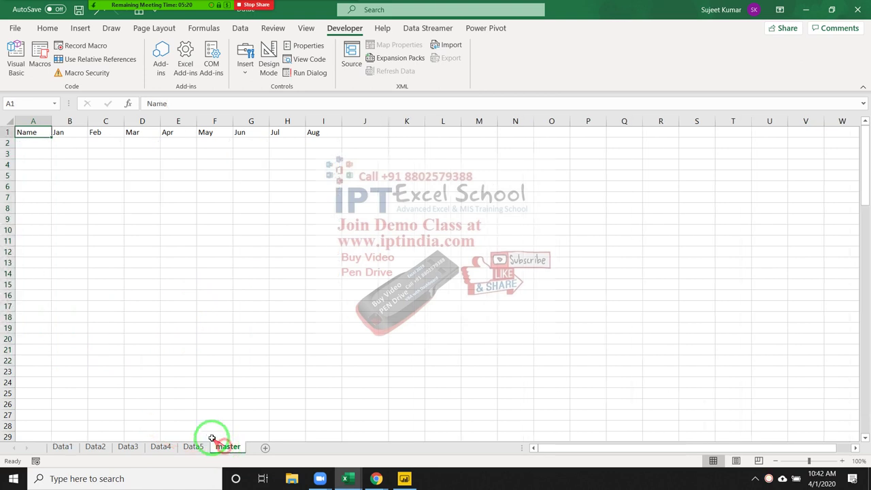
left_click(25, 148)
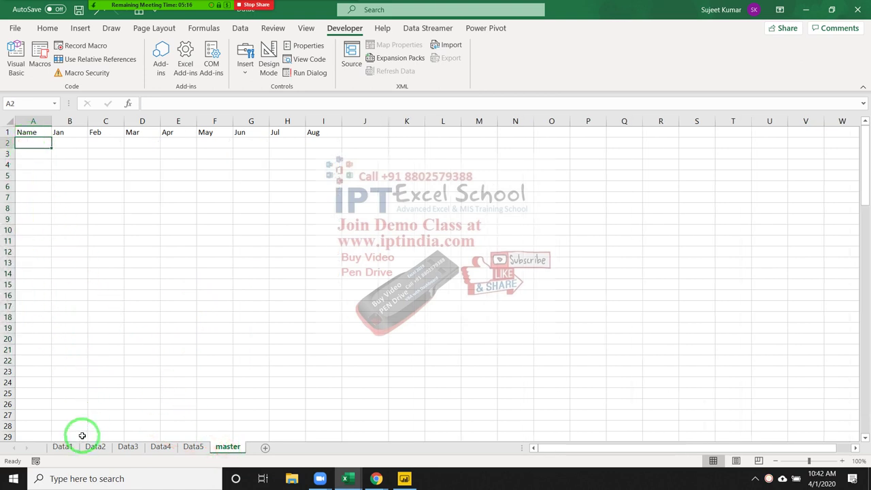
key("alt+F11")
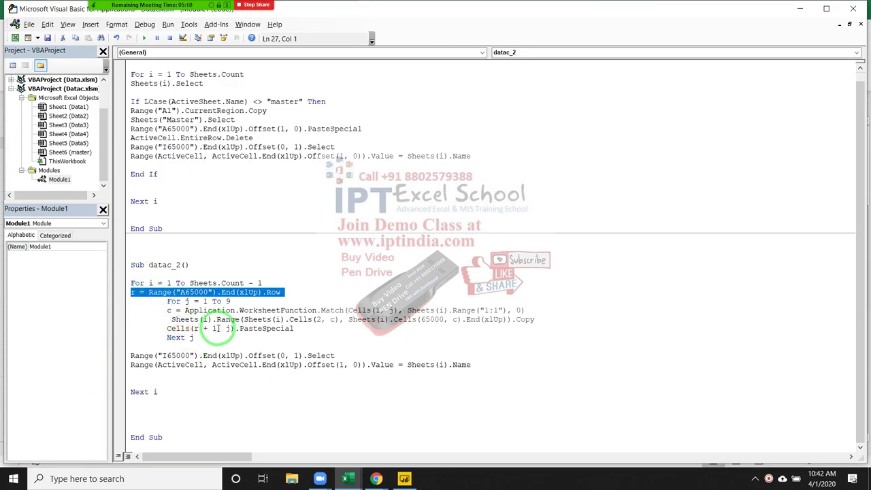
mouse_move(231, 329)
left_mouse_down()
mouse_move(215, 328)
mouse_move(370, 320)
left_mouse_up()
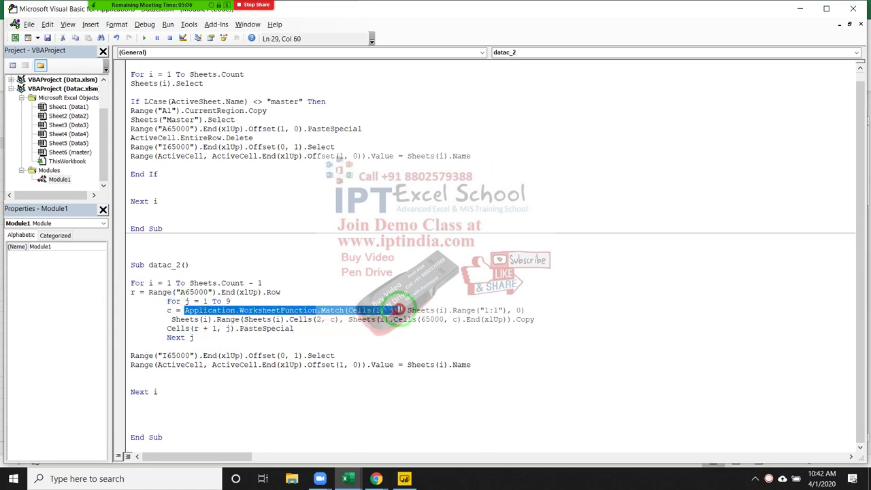
left_click(319, 329)
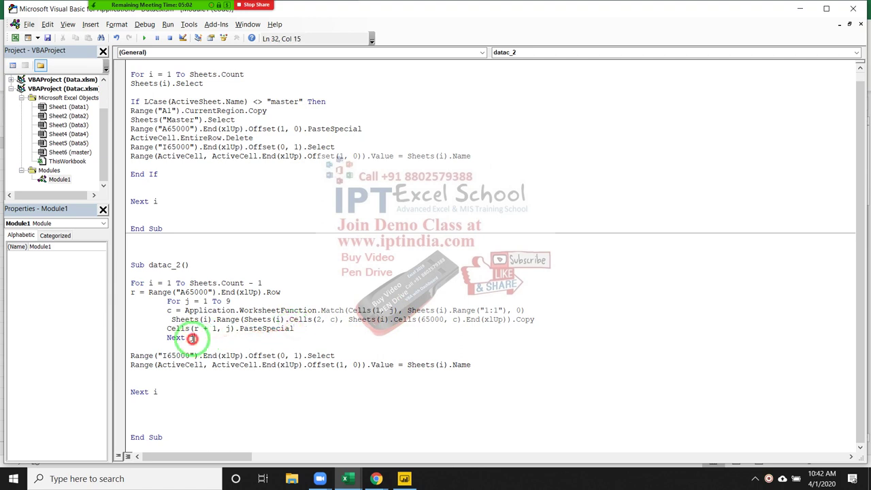
left_click_drag(196, 338, 167, 312)
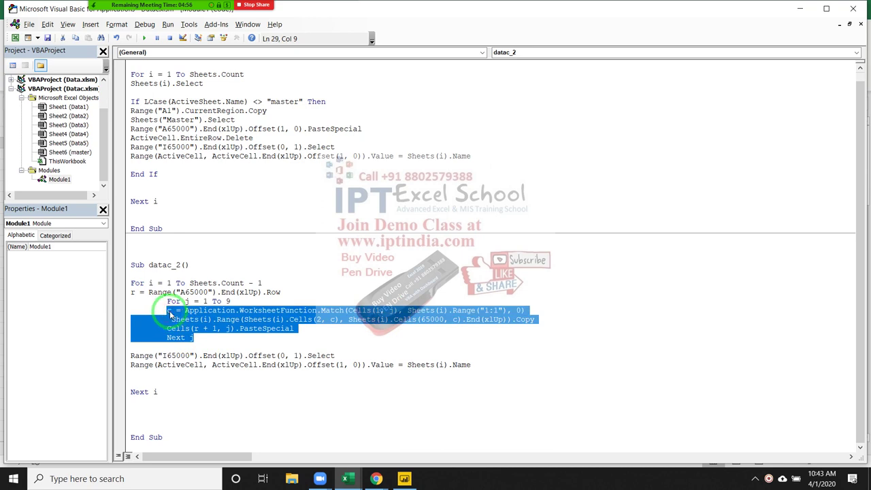
Step through the month columns of master row 2
key("alt+F11")
left_click(68, 144)
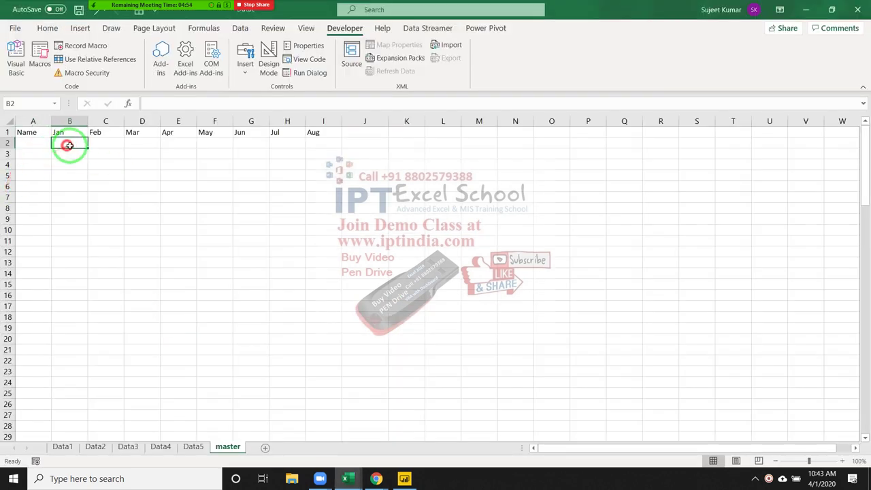
left_click(103, 145)
left_click(141, 145)
left_click(179, 144)
left_click(214, 145)
left_click(250, 144)
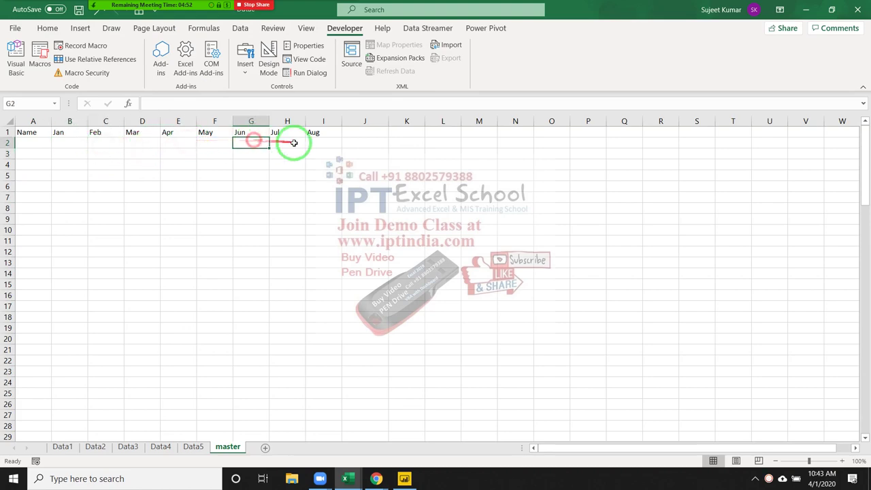
left_click(288, 144)
key("alt+F11")
Highlight the sheet-name tagging lines in the first macro and in datac_2
left_click(209, 401)
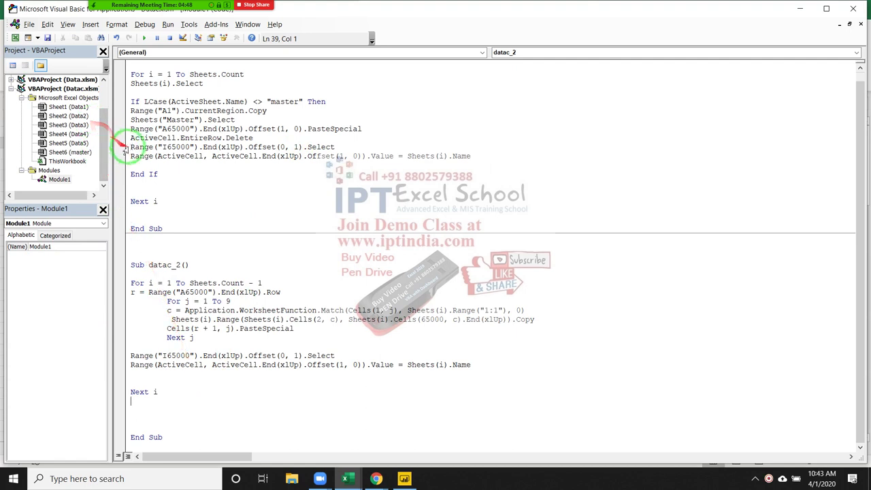
left_click_drag(130, 147, 143, 161)
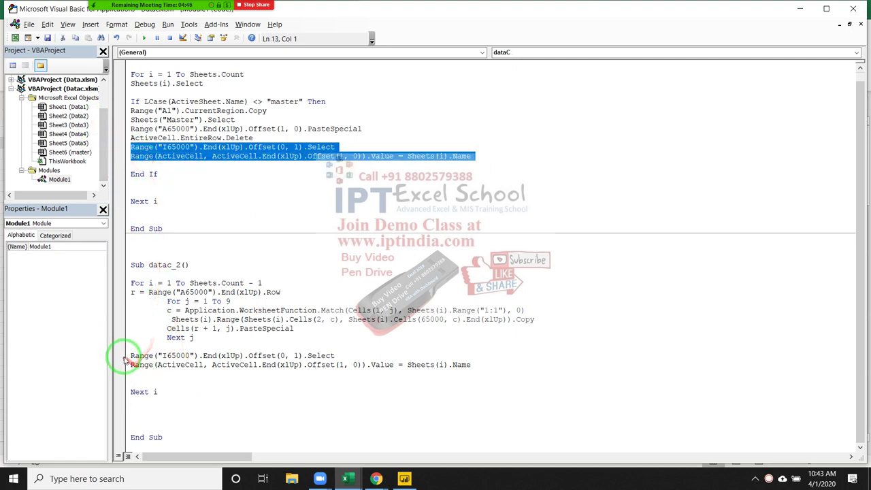
mouse_move(130, 354)
left_mouse_down()
mouse_move(141, 366)
mouse_move(108, 369)
left_mouse_up()
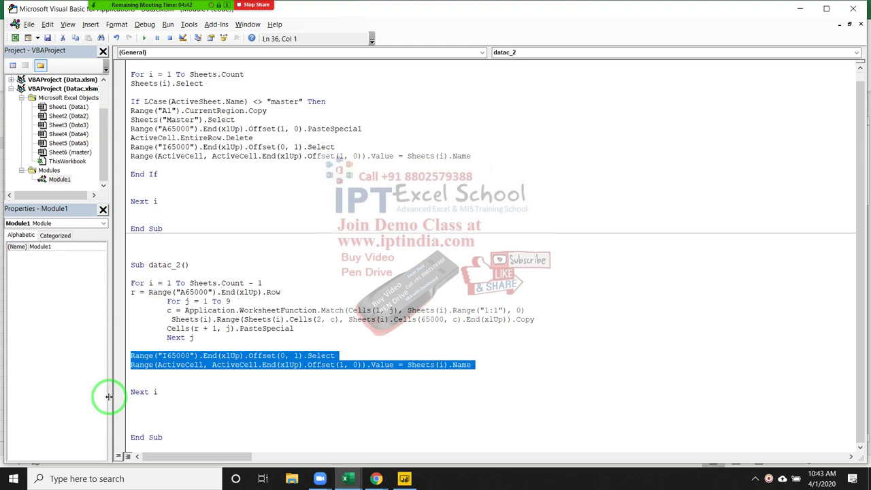
key("alt+F11")
Copy the Data1 table and paste it into the master sheet at A2
left_click(68, 447)
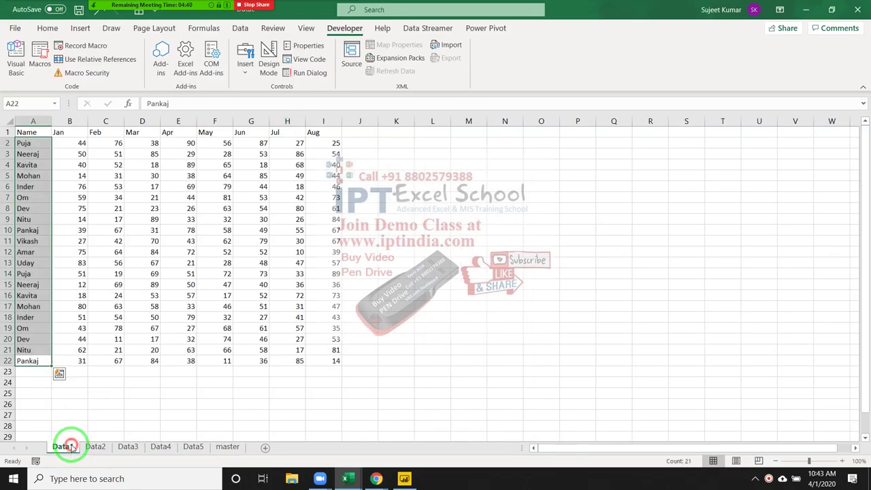
key("ctrl+shift+Right")
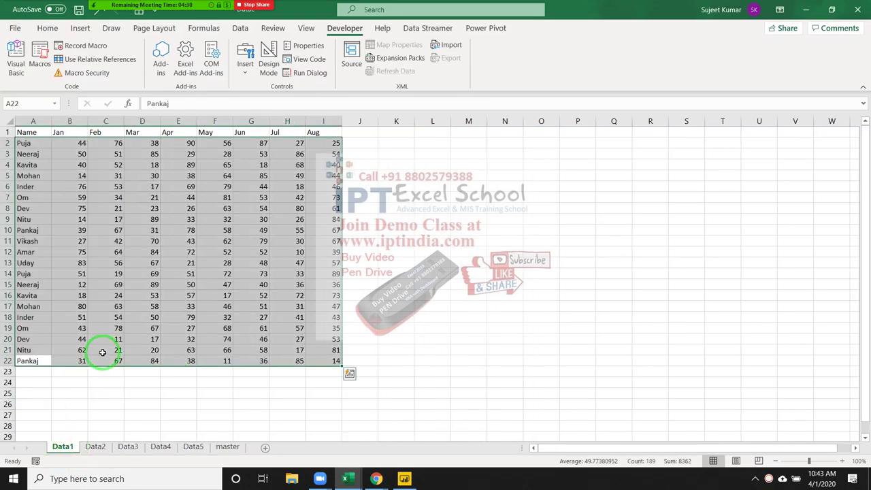
key("ctrl+c")
left_click(227, 446)
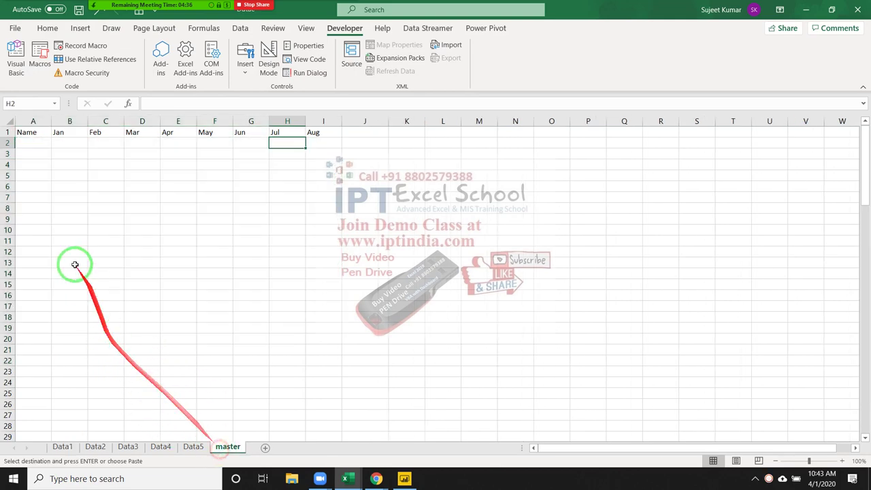
left_click(30, 141)
key("ctrl+v")
Add the sheets_Name header in J1 and select J2:J22 for the sheet names
left_click(380, 128)
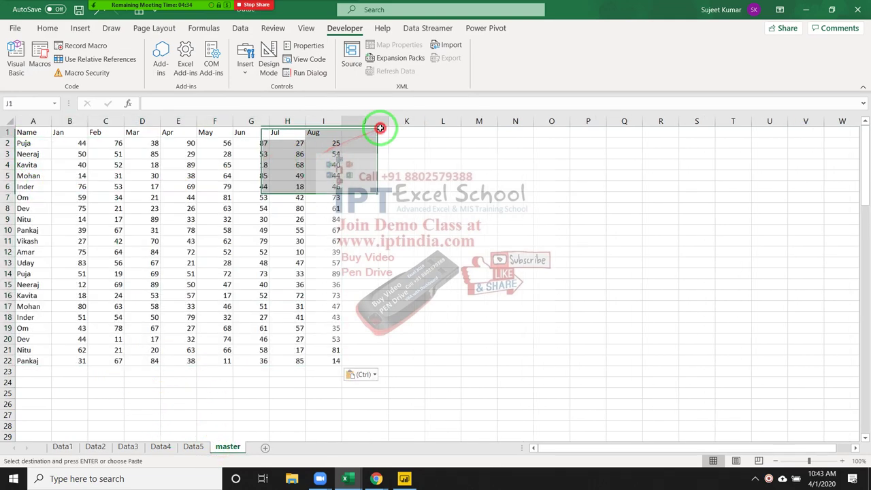
type("sheets")
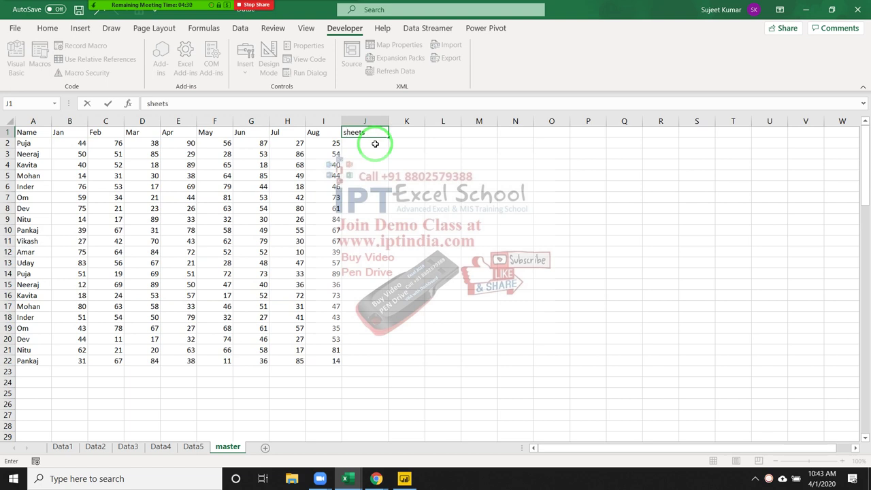
type("_Name")
key("Return")
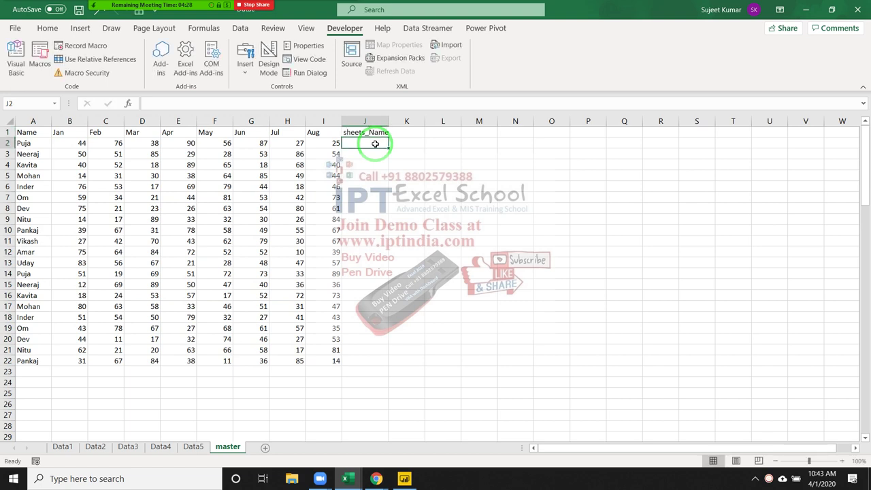
type("Daya")
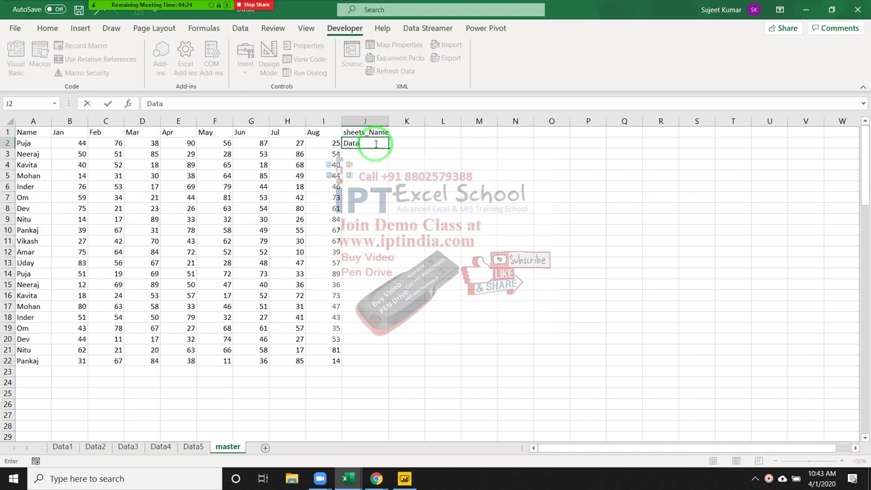
key("Escape")
left_click(262, 361)
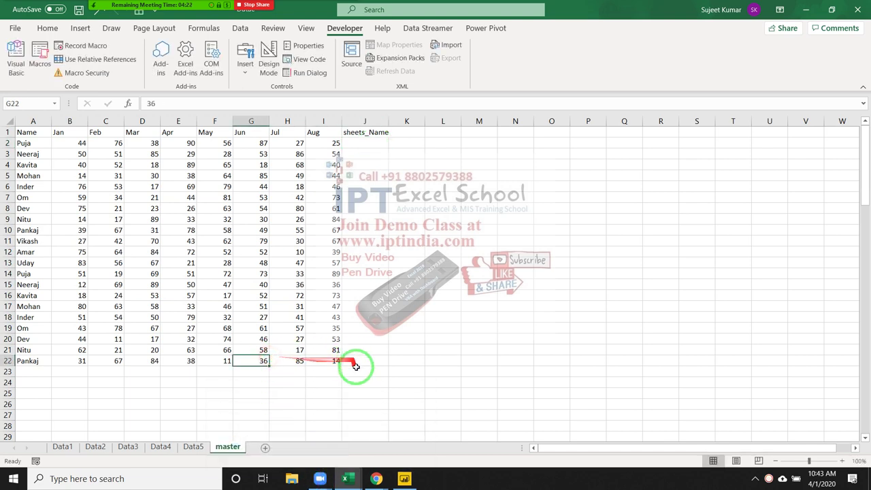
key("Right")
key("Right")
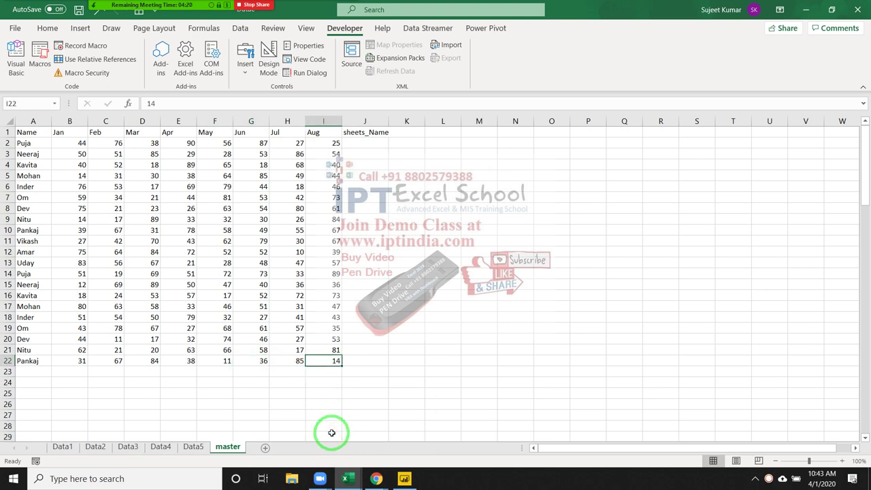
key("Right")
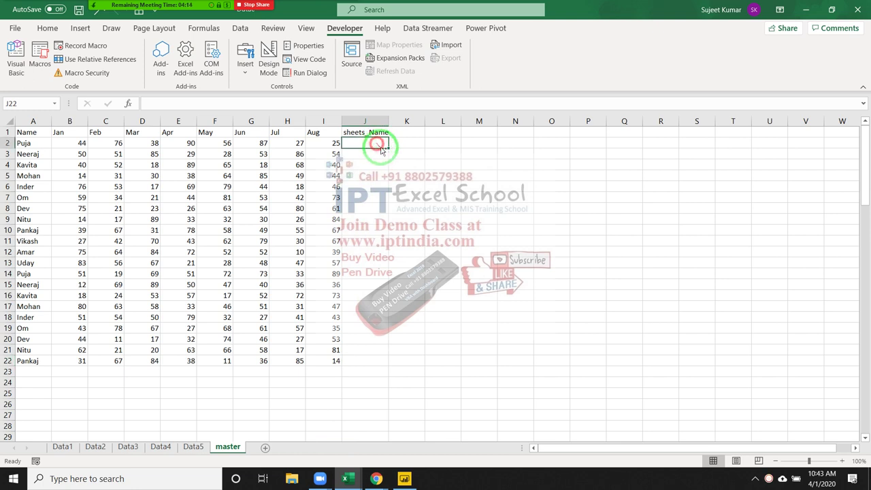
left_click_drag(374, 143, 369, 359)
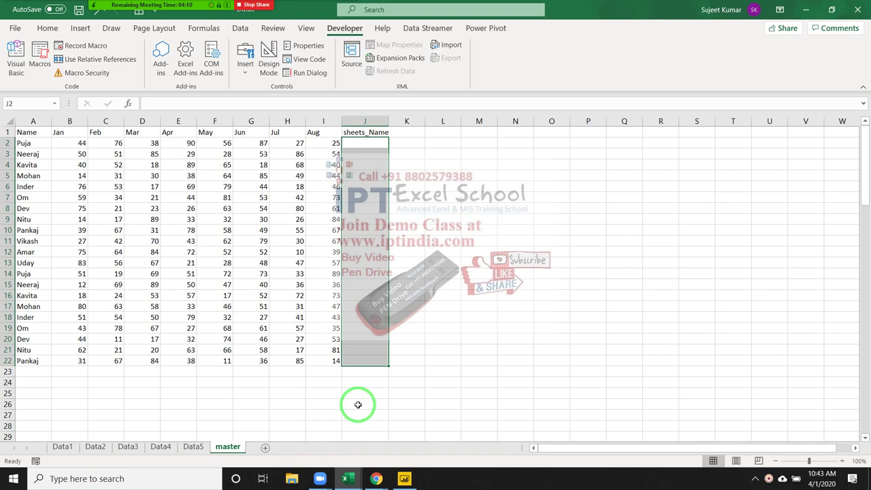
Write a sheets(1) expression on new lines after End Sub, then return to Excel
key("alt+F11")
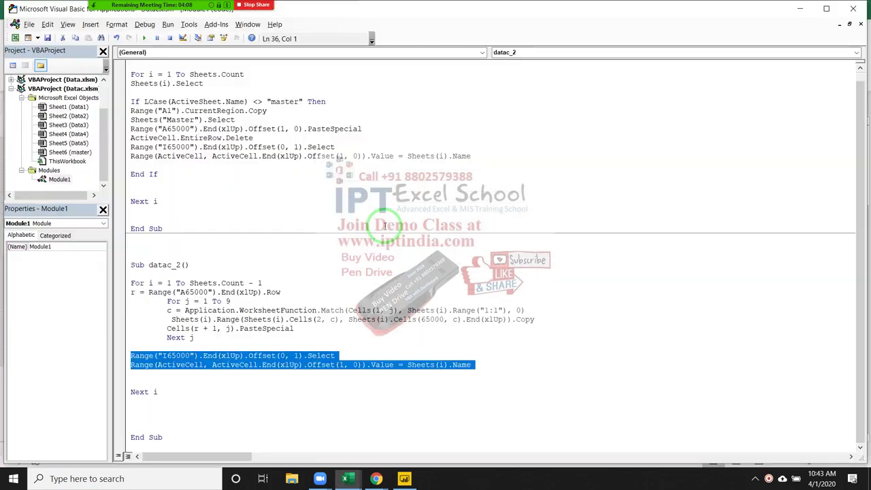
left_click(330, 399)
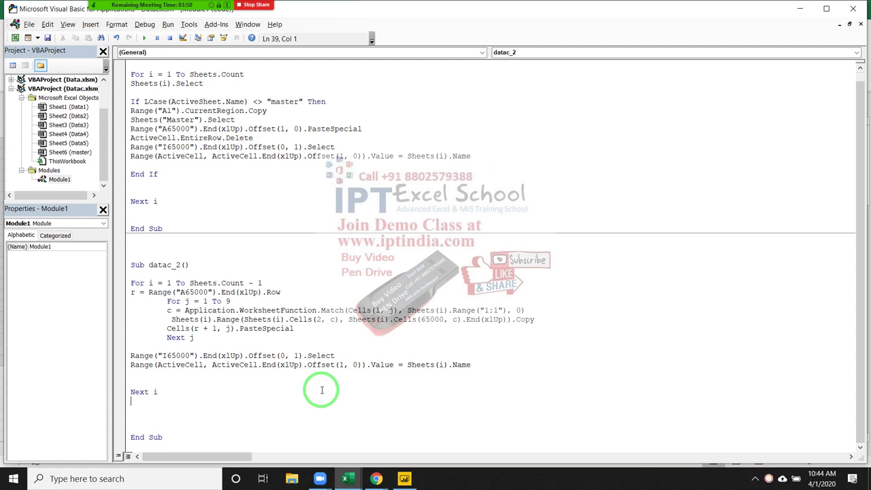
left_click(203, 328)
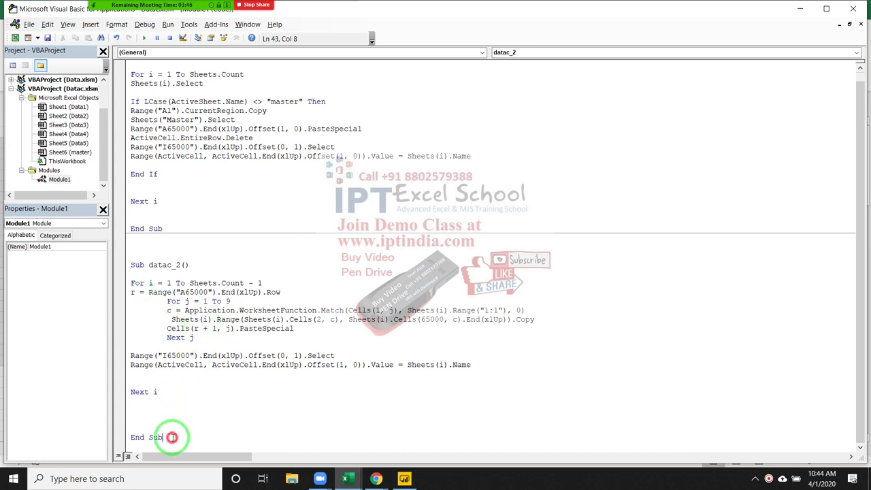
key("Return")
key("Return")
key("Return")
key("Return")
key("Return")
type("sheets")
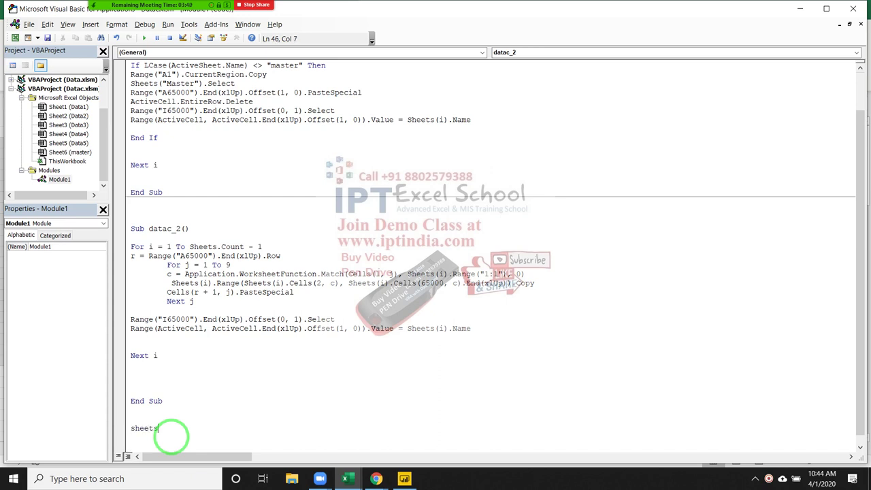
type("(1")
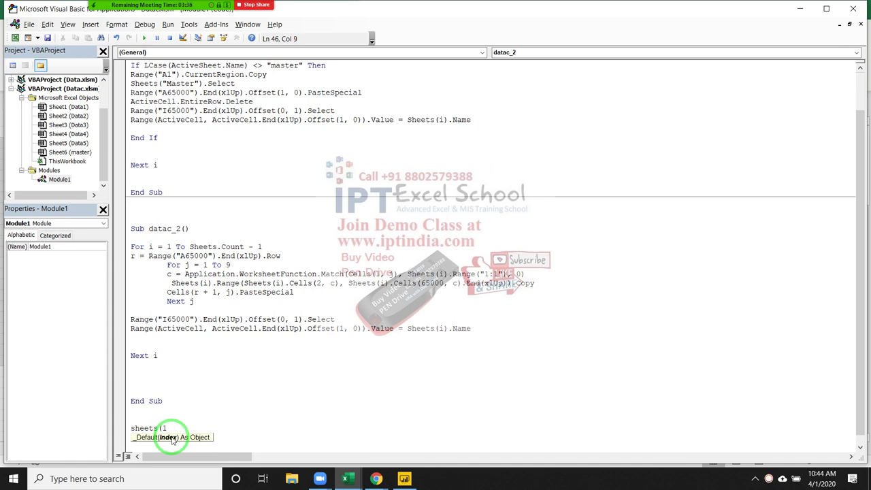
key("Escape")
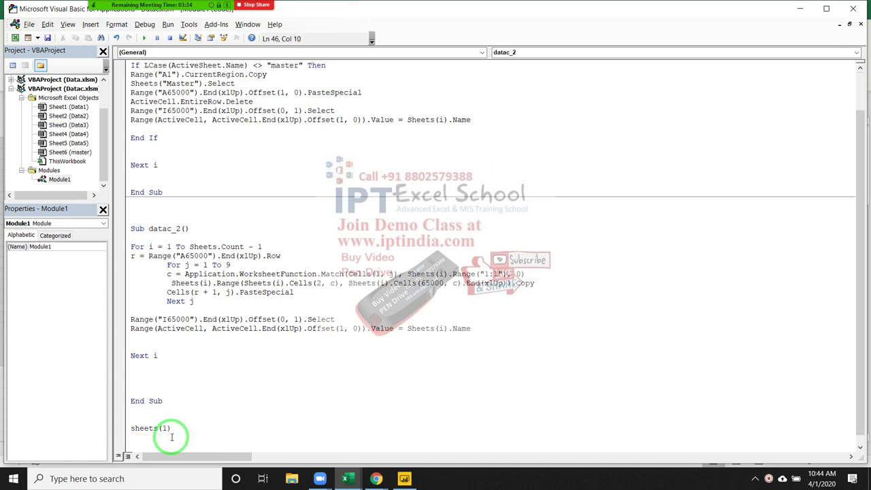
key("alt+F11")
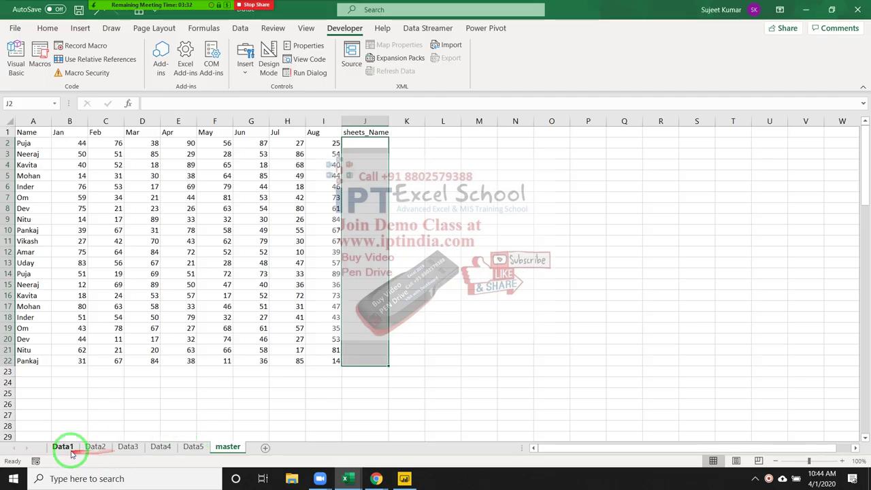
Browse sheets Data1 to Data3 twice, ending on Data1, then reopen the datac_2 code
left_click(70, 452)
left_click(97, 452)
left_click(139, 452)
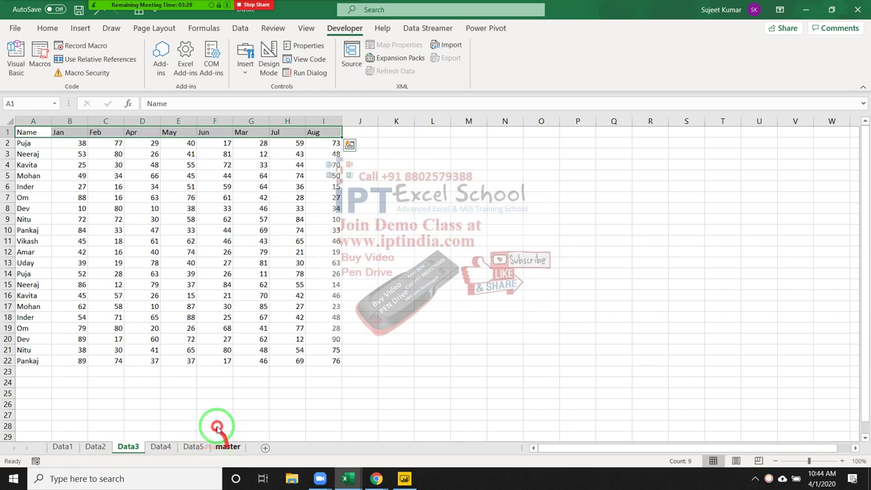
mouse_move(218, 429)
left_mouse_down()
mouse_move(95, 449)
mouse_move(253, 446)
left_mouse_up()
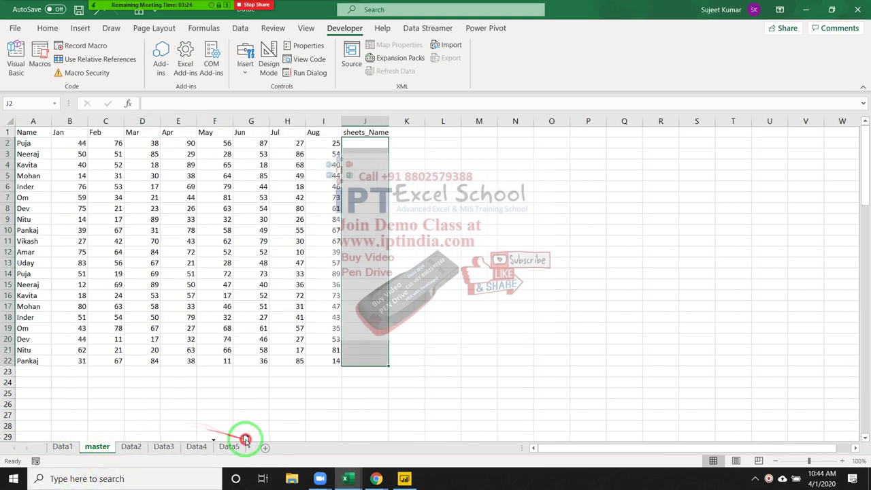
left_click(63, 448)
left_click(95, 447)
left_click(128, 447)
left_click(95, 447)
left_click(63, 447)
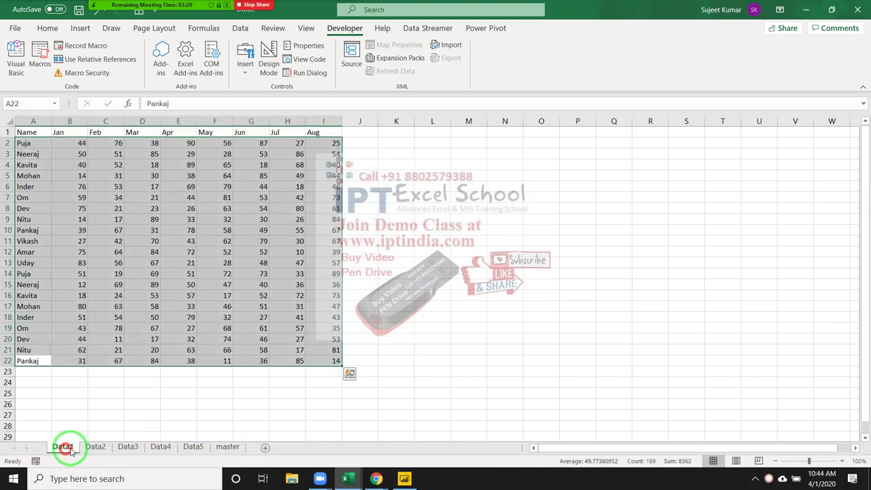
key("alt+F11")
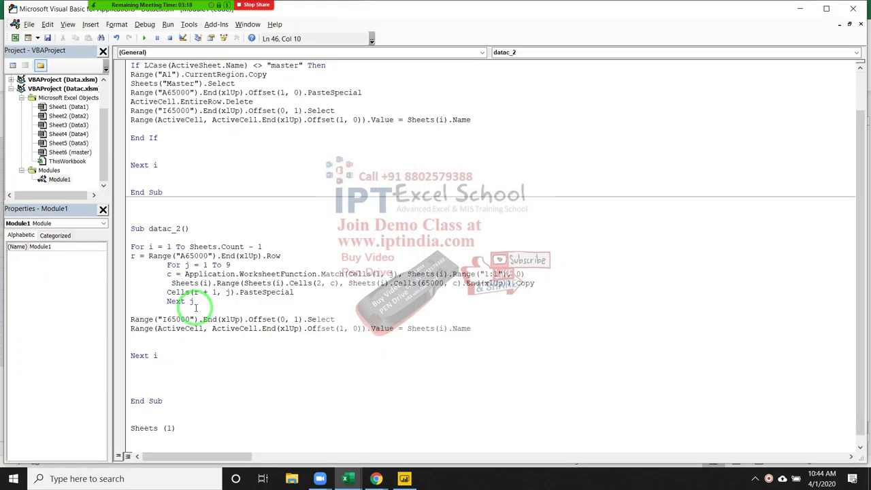
double_click(147, 246)
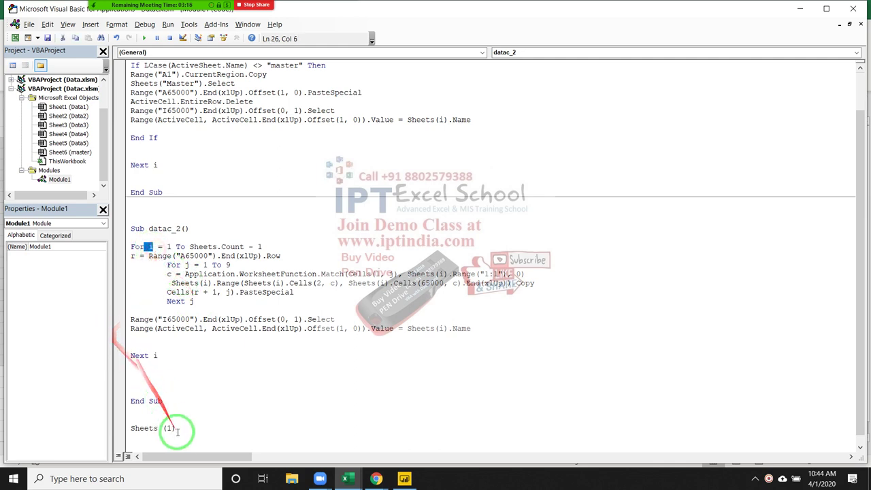
left_click_drag(175, 429, 109, 422)
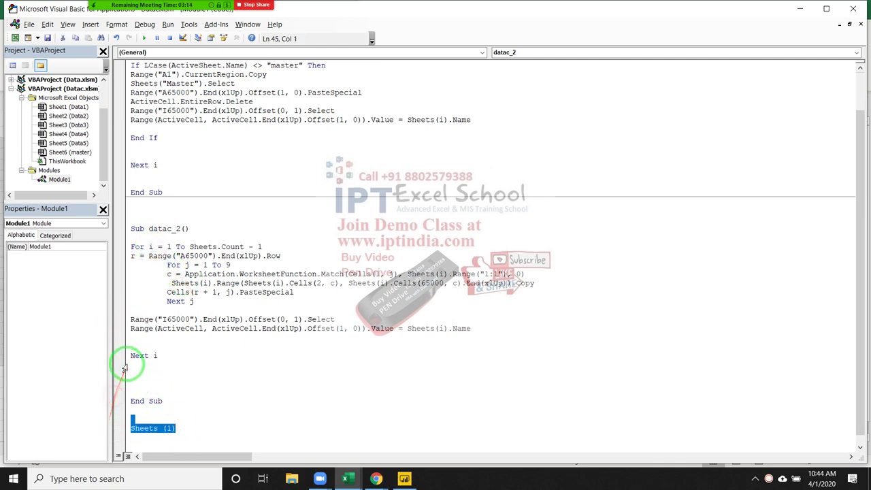
key("Delete")
left_click_drag(154, 247, 144, 246)
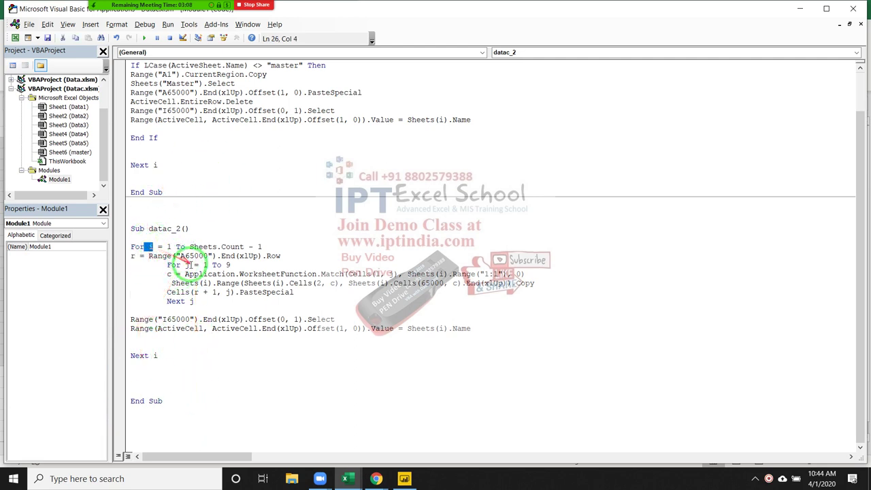
double_click(187, 264)
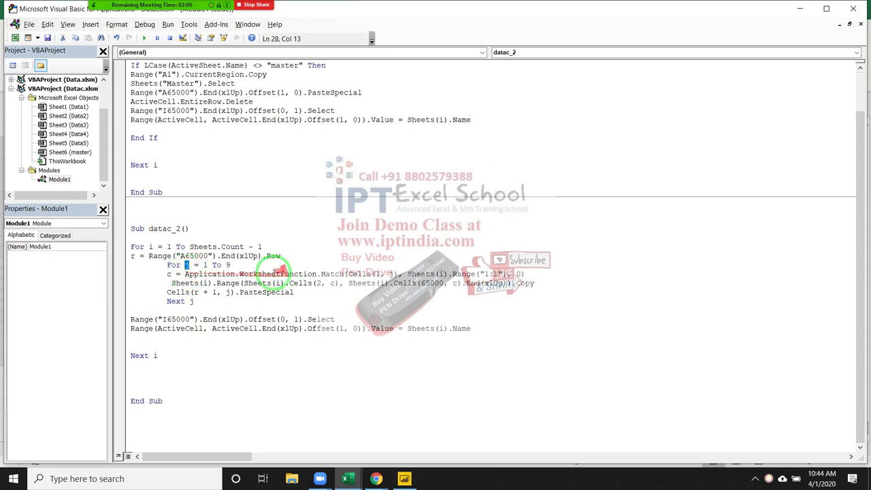
left_click(219, 349)
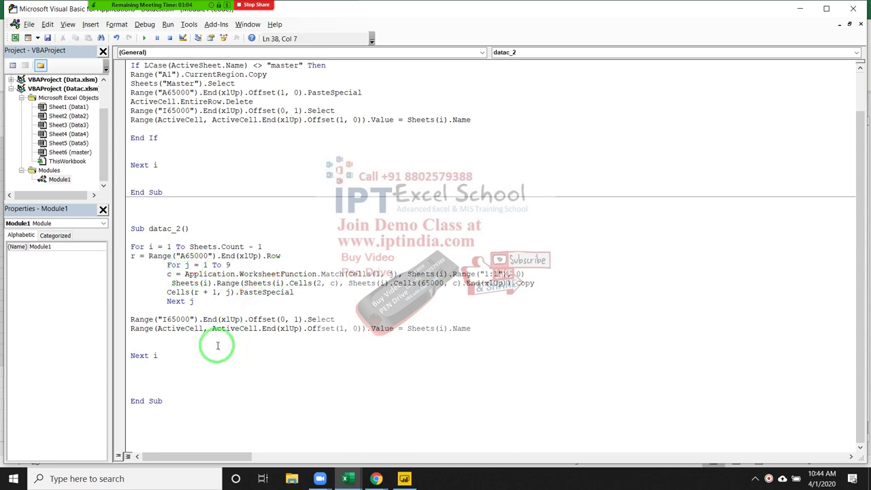
scroll(194, 335, "up", 1)
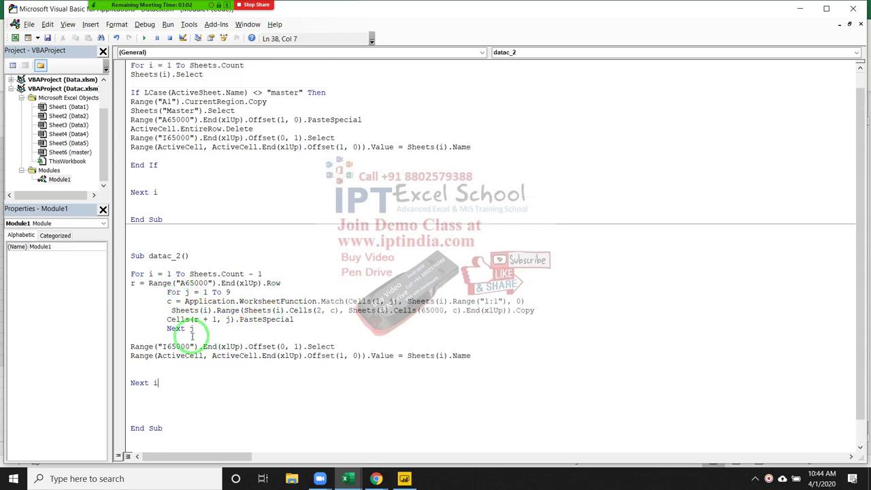
scroll(192, 337, "down", 1)
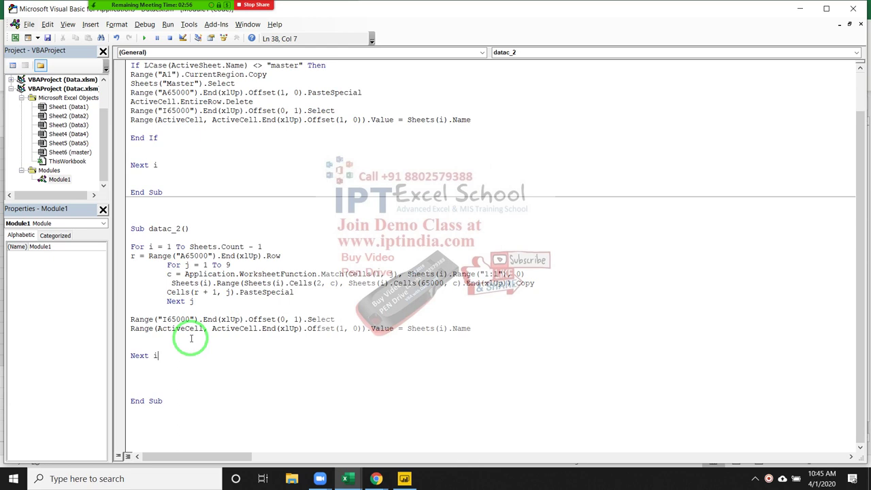
scroll(191, 339, "up", 1)
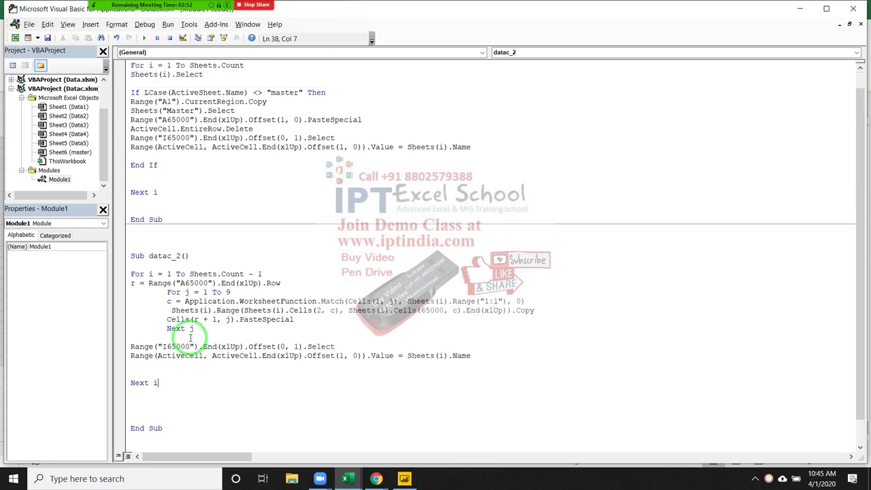
scroll(192, 338, "up", 1)
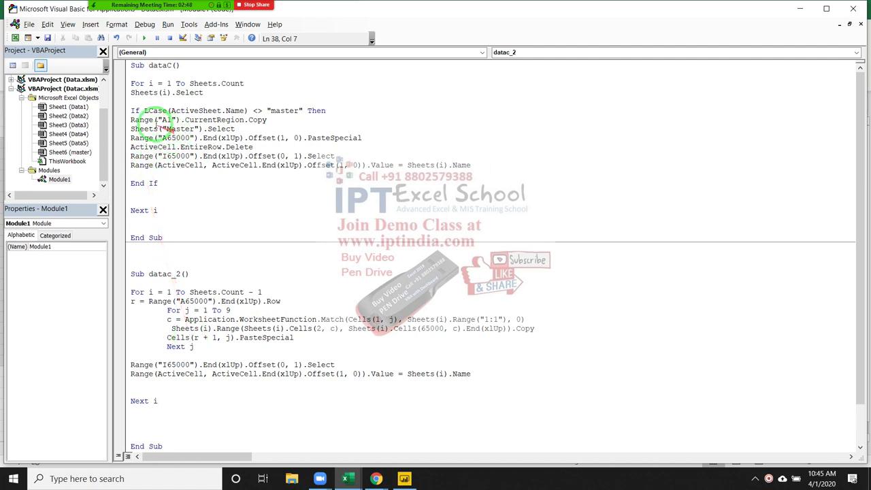
left_click(126, 111)
left_click_drag(124, 111, 120, 202)
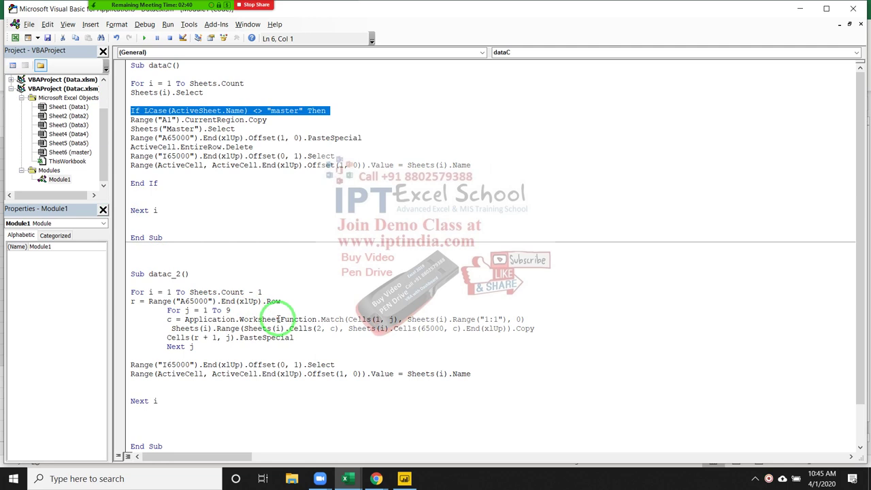
scroll(275, 317, "down", 5)
scroll(258, 354, "up", 2)
scroll(249, 381, "down", 2)
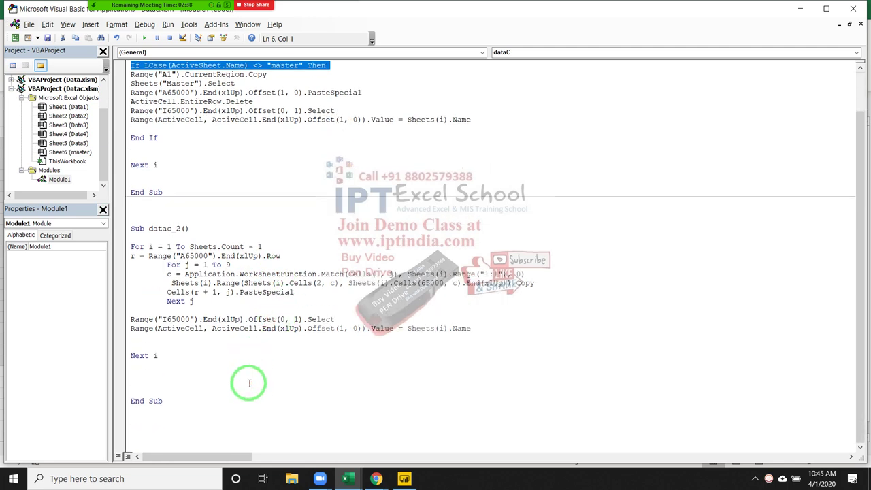
left_click(241, 356)
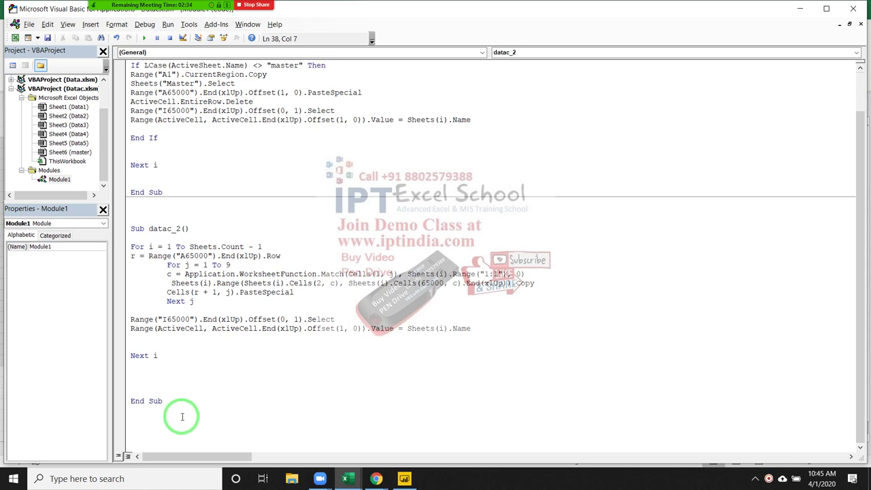
mouse_move(184, 5)
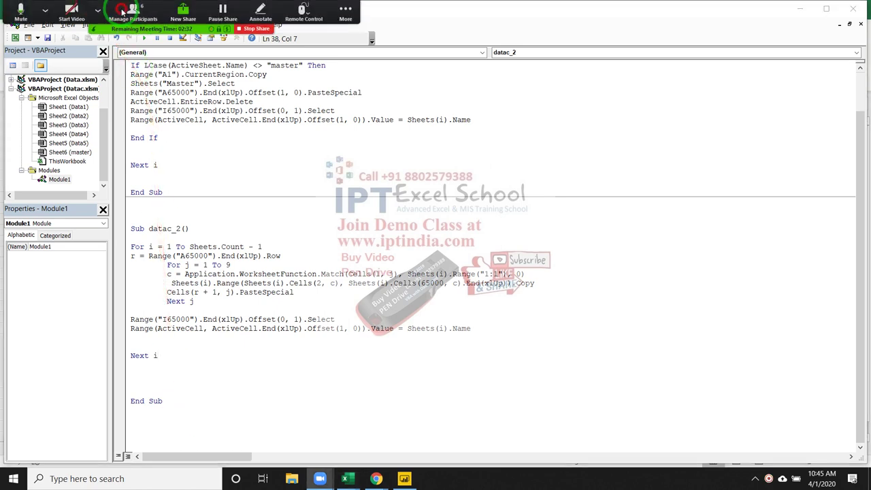
Copy the entire module's dataC and datac_2 macro code, then bring the Gmail inbox forward in Chrome
left_click(122, 10)
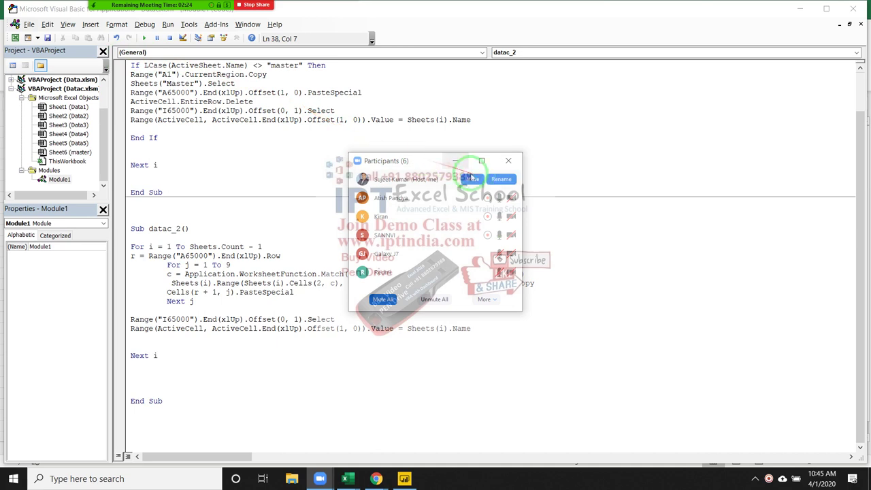
left_click(508, 161)
mouse_move(195, 407)
left_mouse_down()
mouse_move(136, 352)
mouse_move(72, 39)
left_mouse_up()
key("ctrl+c")
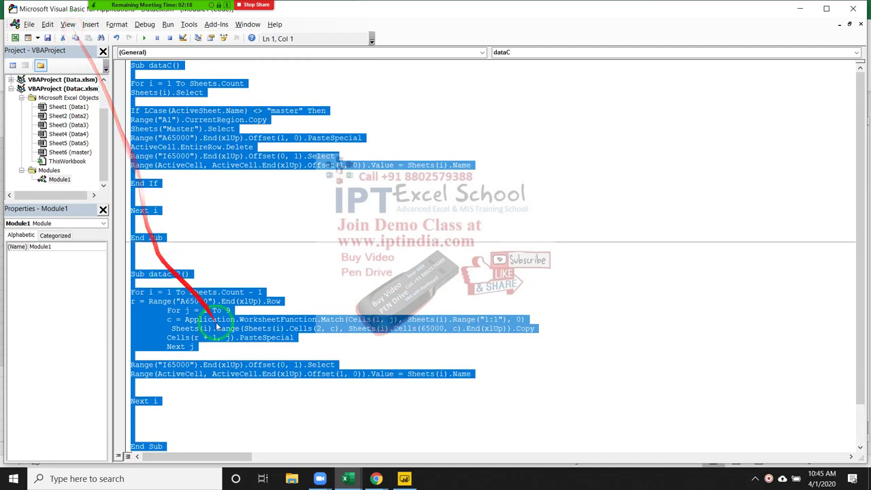
left_click(371, 474)
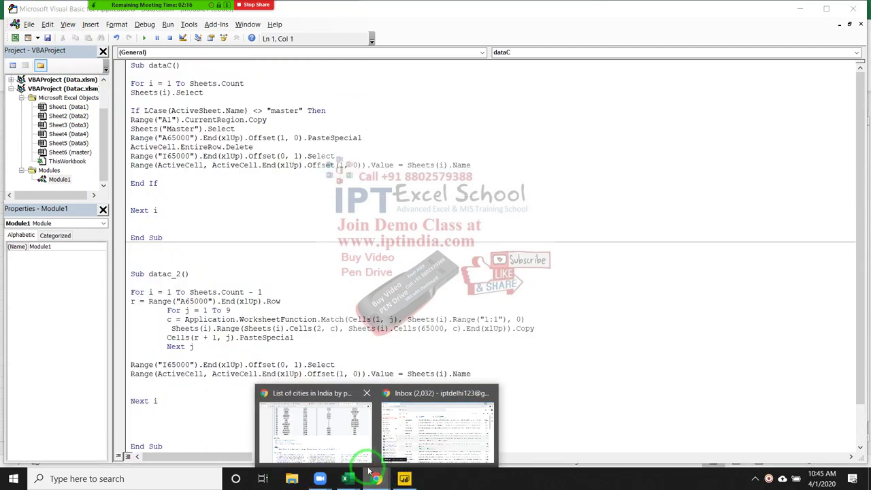
left_click(438, 429)
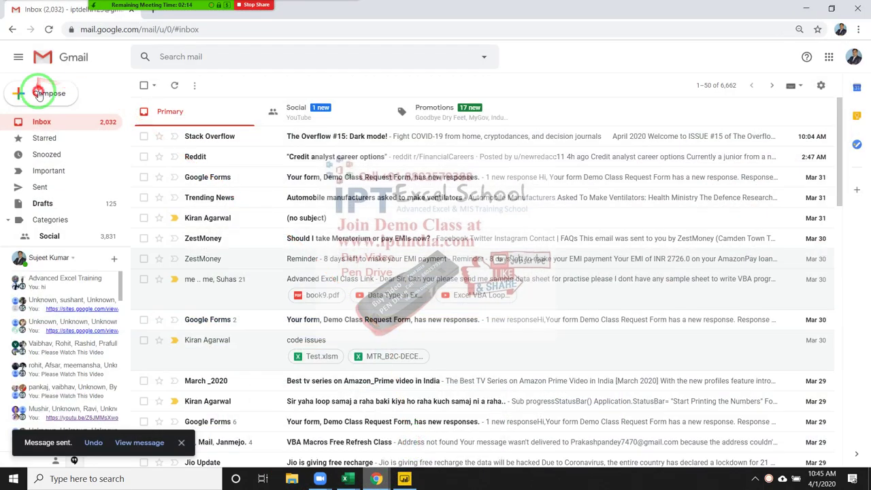
Start a new Gmail message and paste the copied macro code into its body
left_click(39, 93)
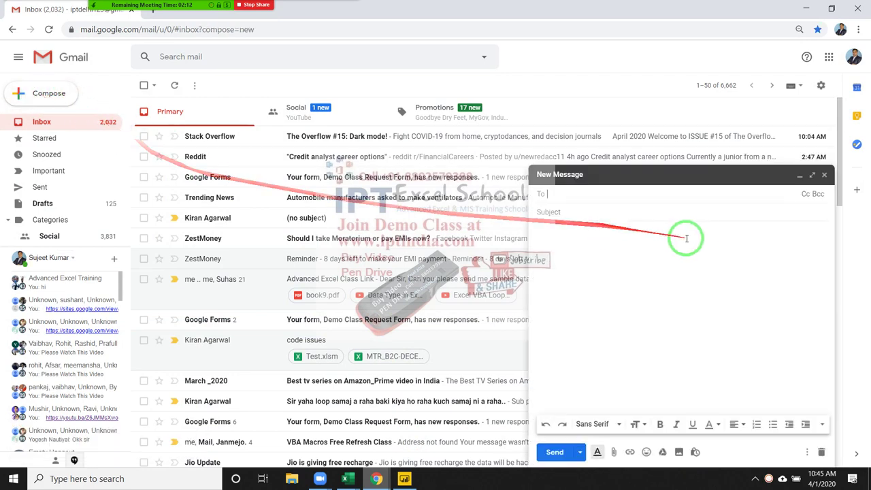
left_click(607, 240)
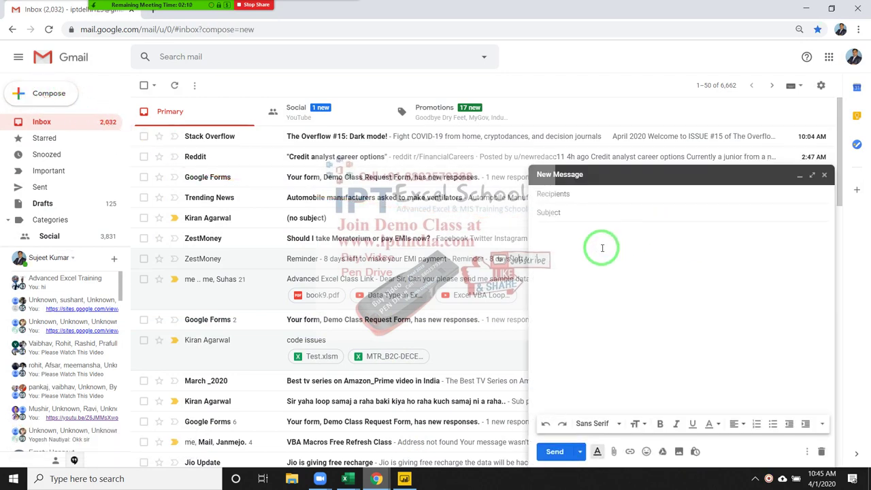
key("ctrl+v")
Add five recipients from the contact suggestions and send the email
left_click(571, 129)
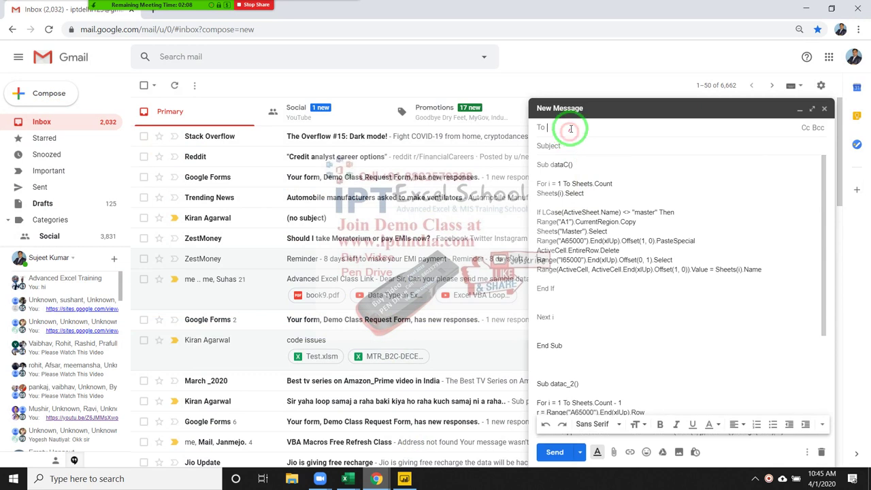
type("ami")
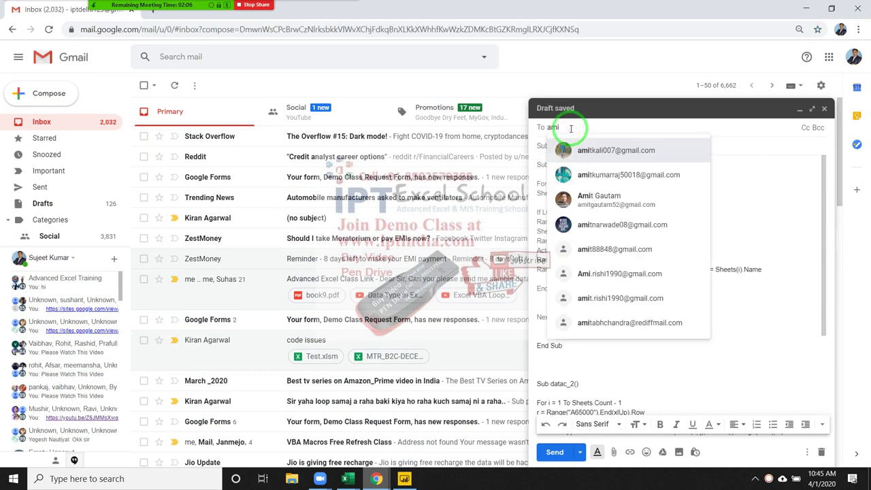
key("BackSpace")
key("BackSpace")
key("BackSpace")
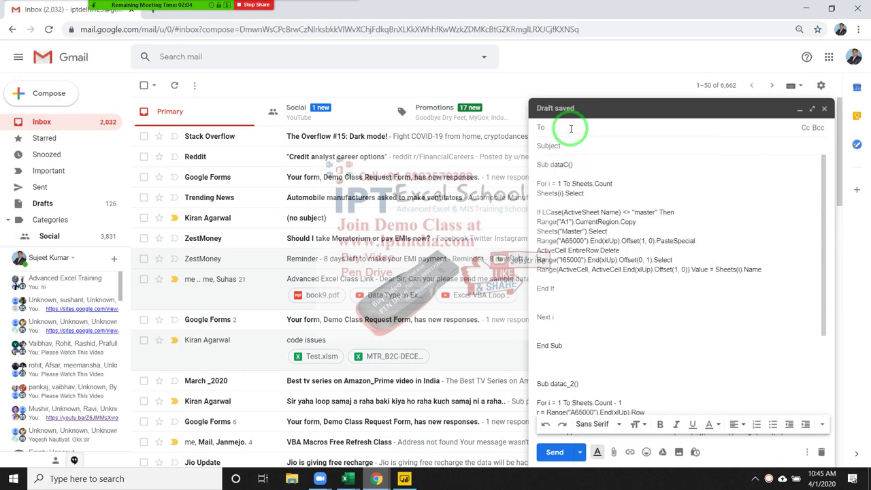
type("ki")
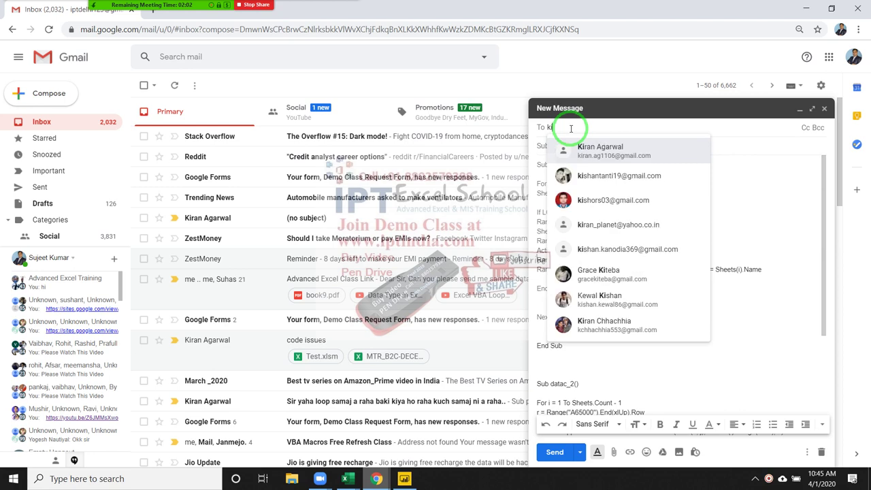
left_click(616, 151)
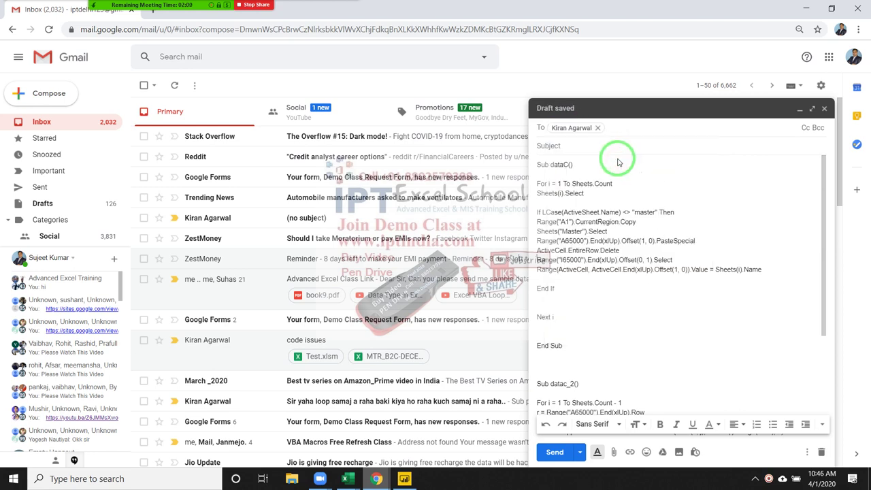
type("a")
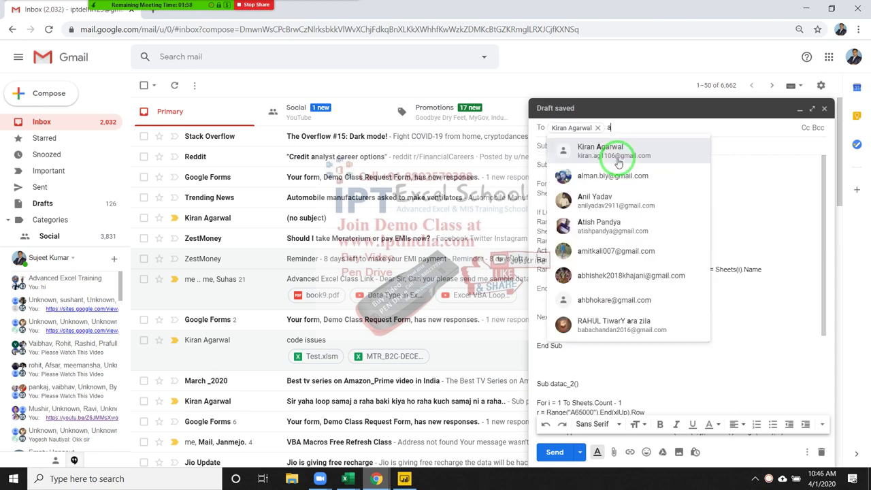
type("ti")
left_click(616, 151)
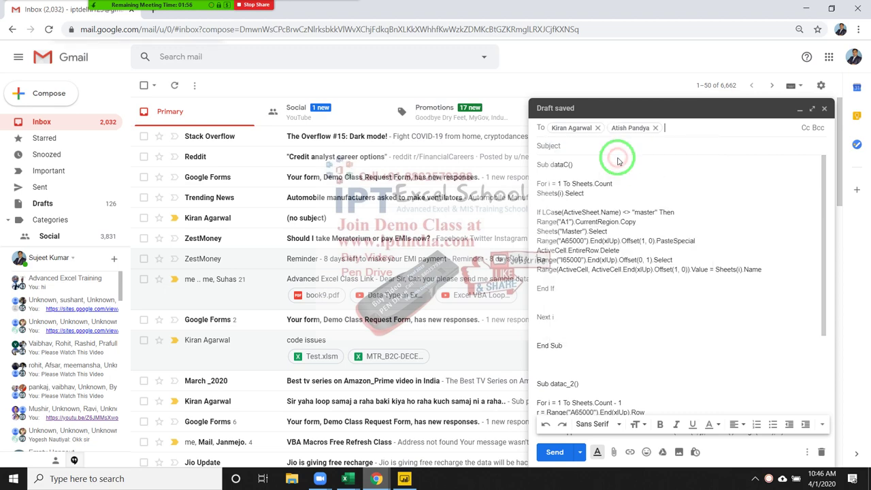
type("suh")
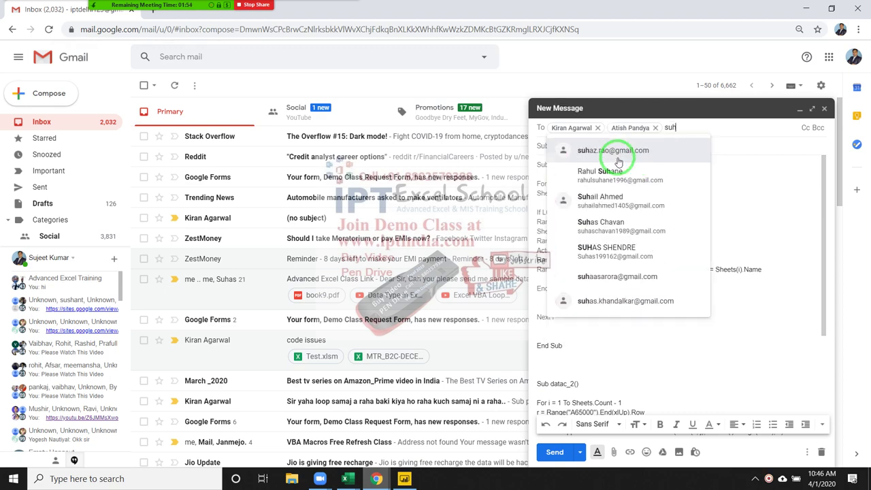
left_click(618, 153)
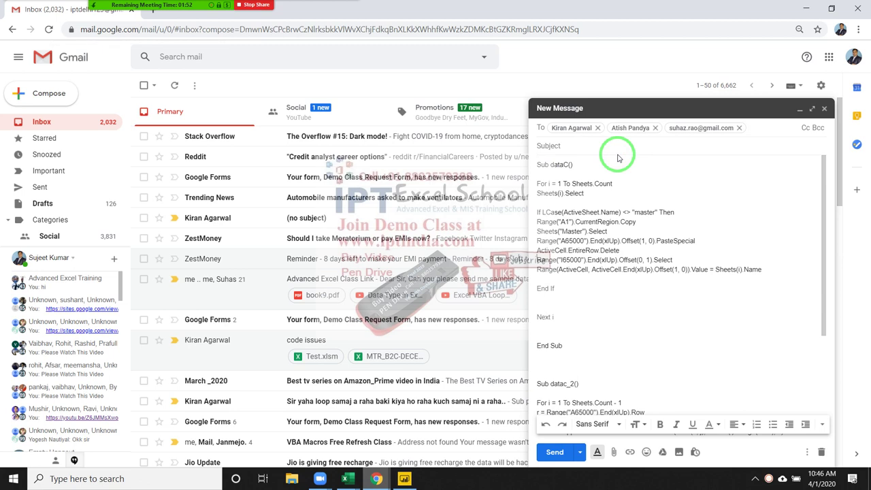
type("za")
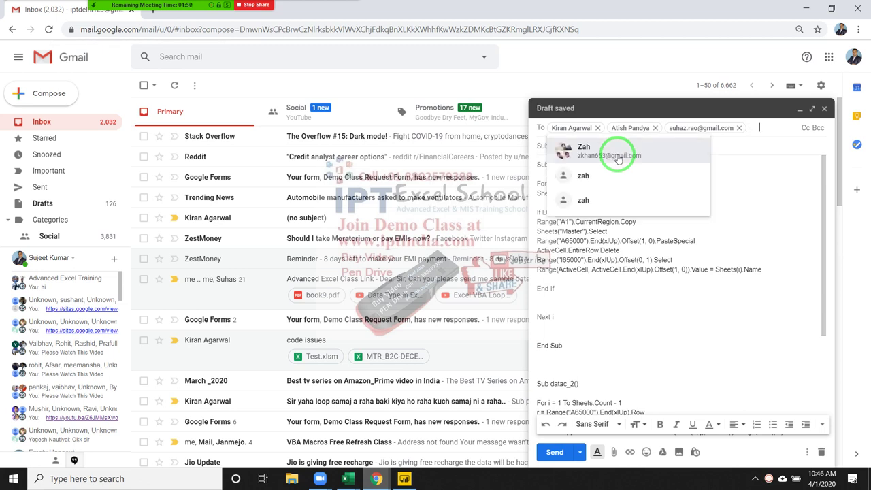
type("h")
left_click(617, 157)
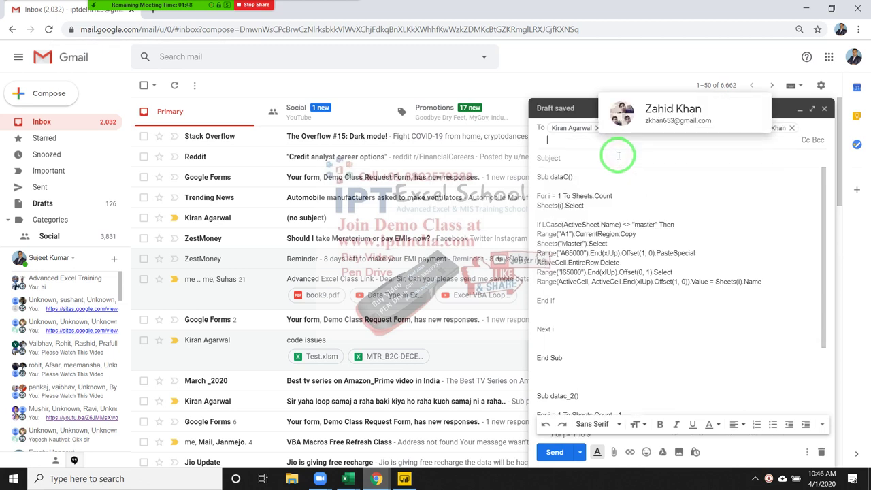
type("ani")
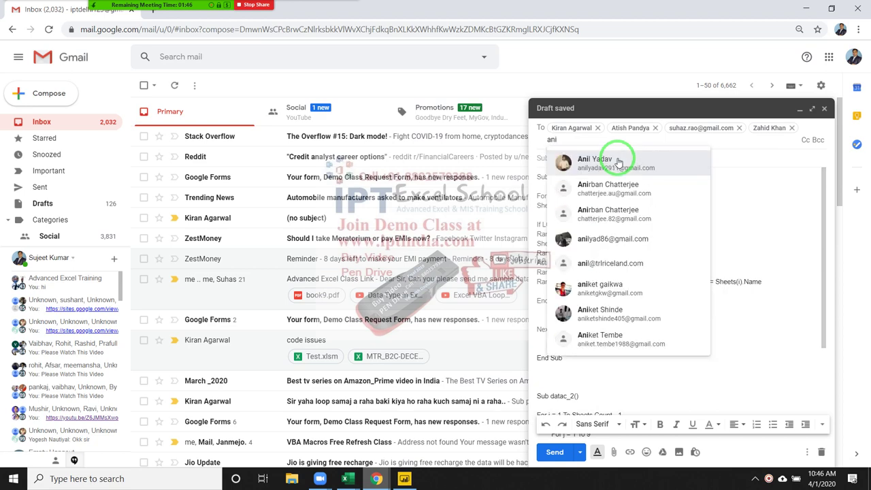
left_click(617, 161)
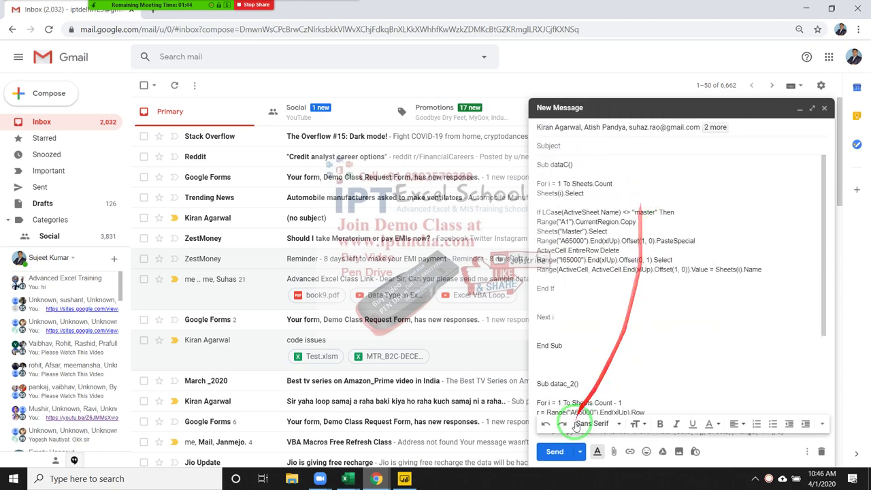
left_click(564, 453)
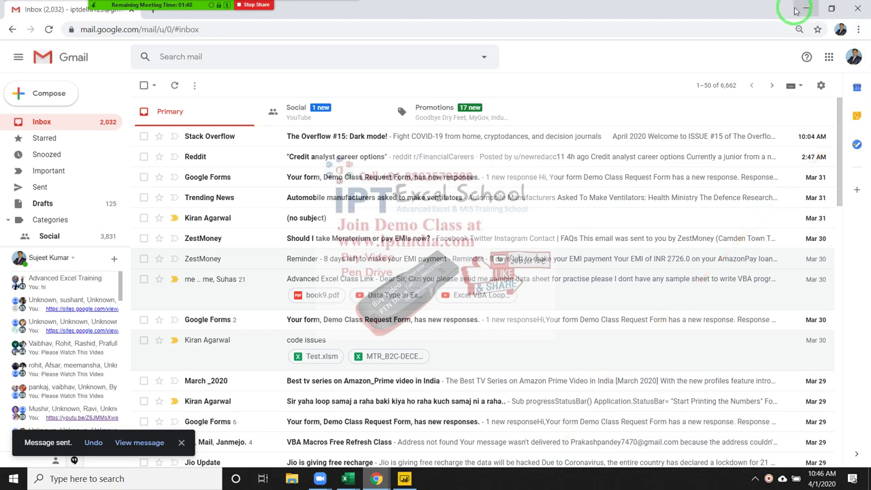
Minimize Chrome and deselect the dataC and datac_2 code in the VBA editor
left_click(796, 9)
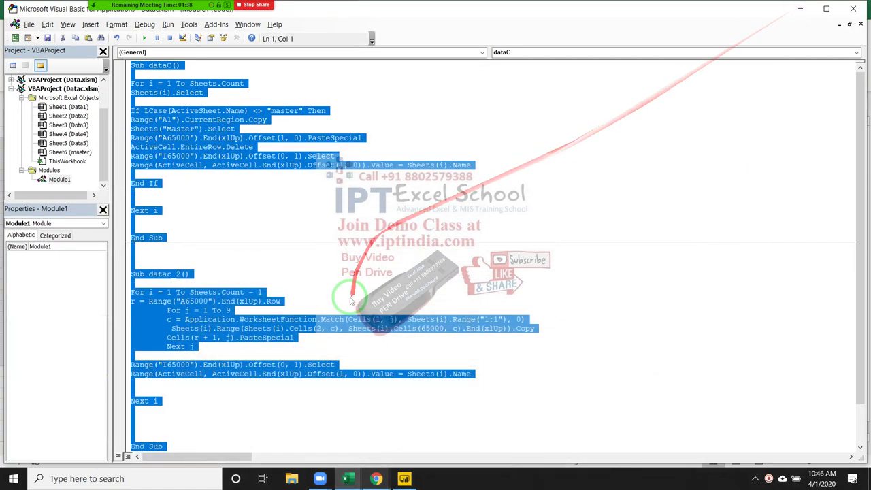
left_click(322, 268)
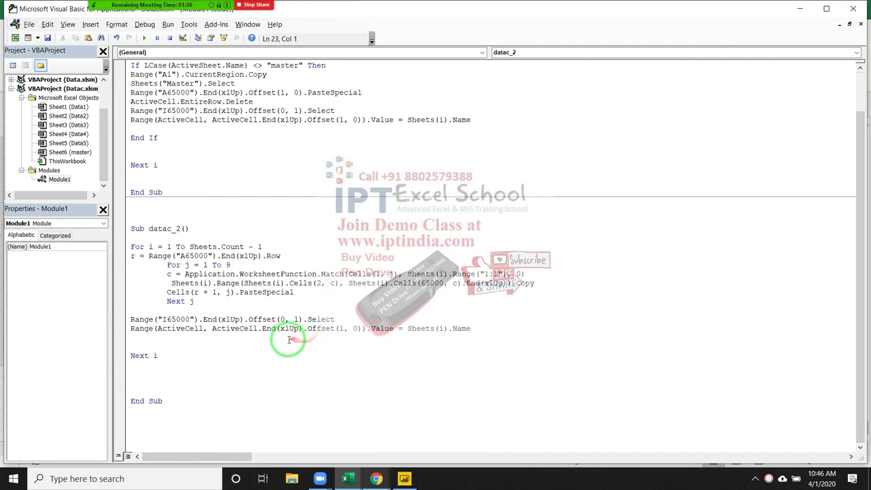